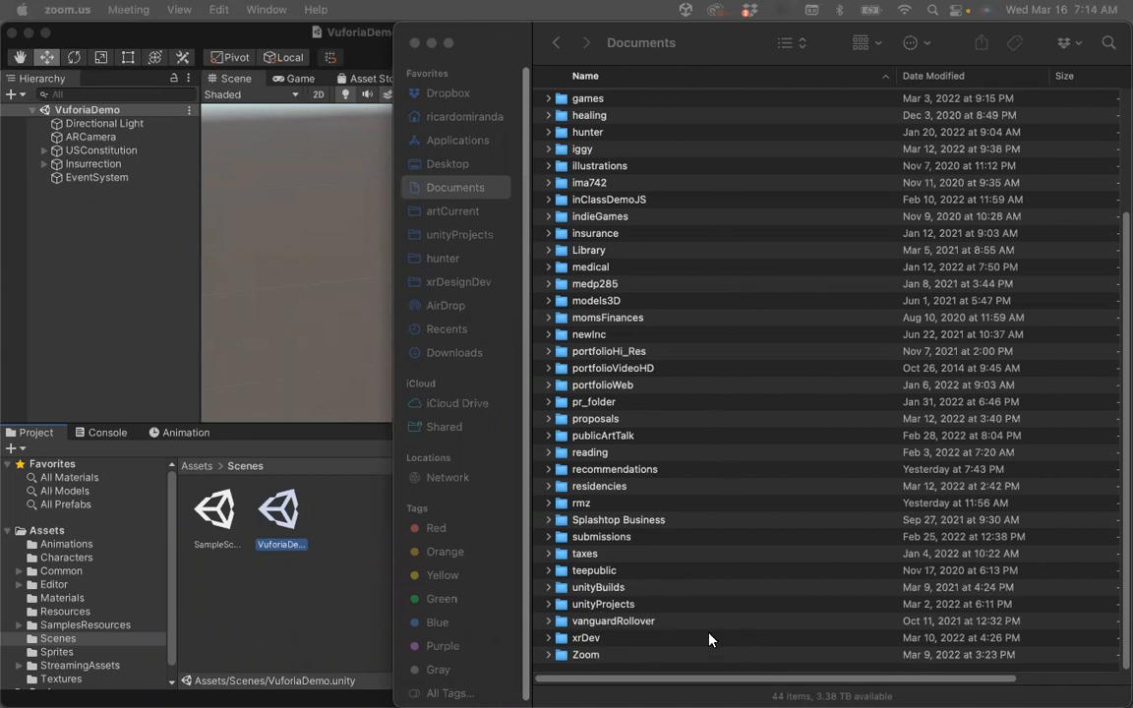
- Locate the vuforiaDemoFinished folder under Documents/xrDev/unity, check its project in Unity Hub, and return to the Unity editor
click(566, 636)
double_click(566, 637)
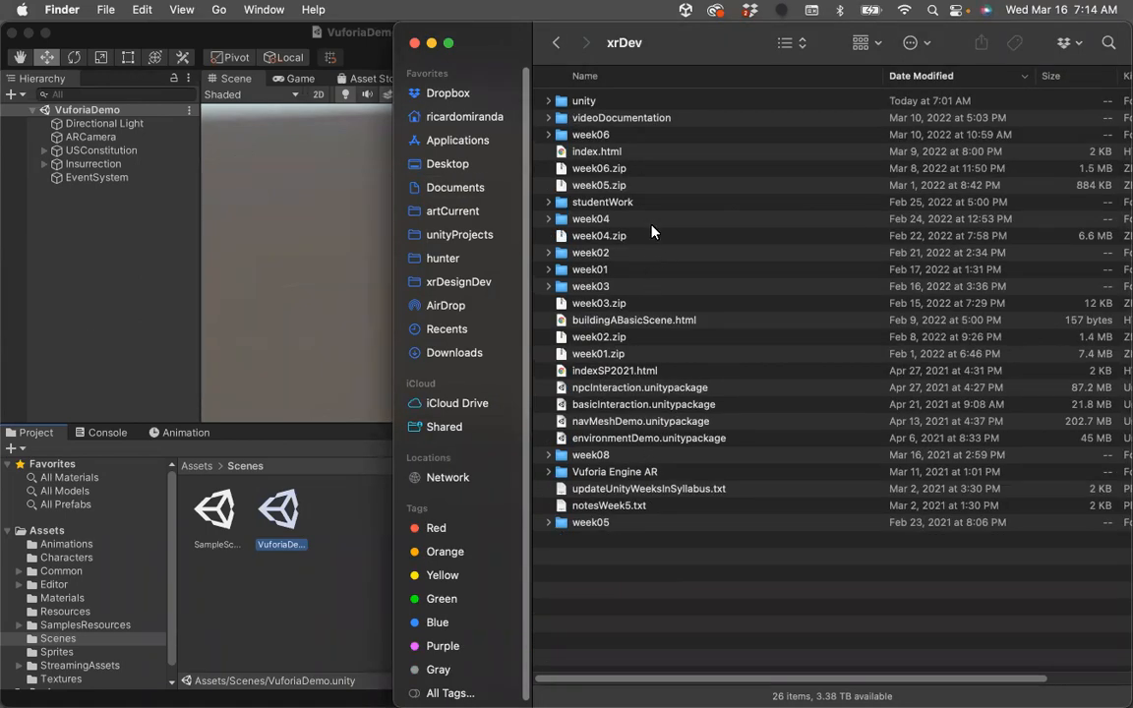
double_click(562, 102)
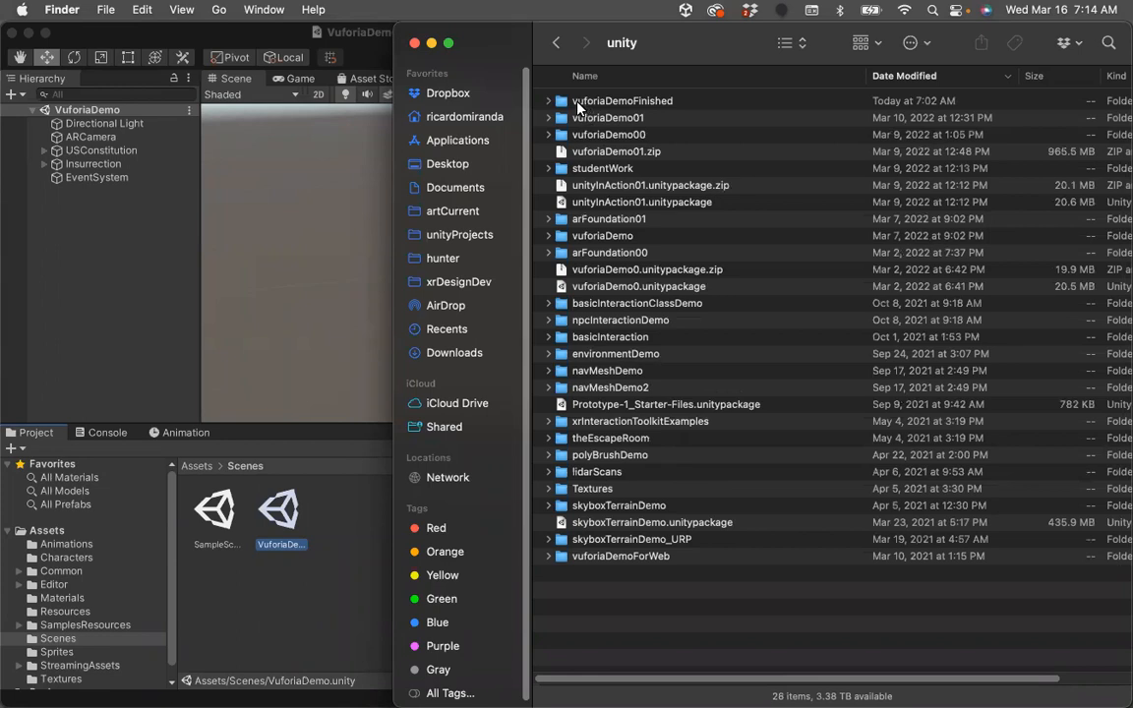
click(588, 103)
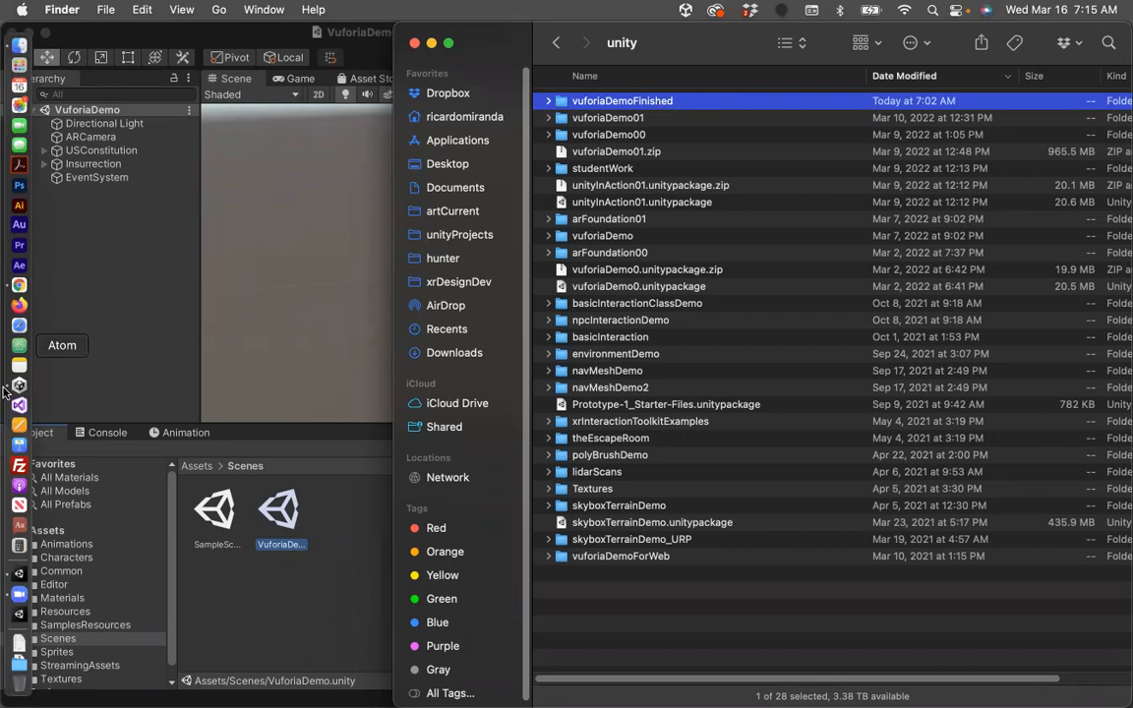
click(19, 385)
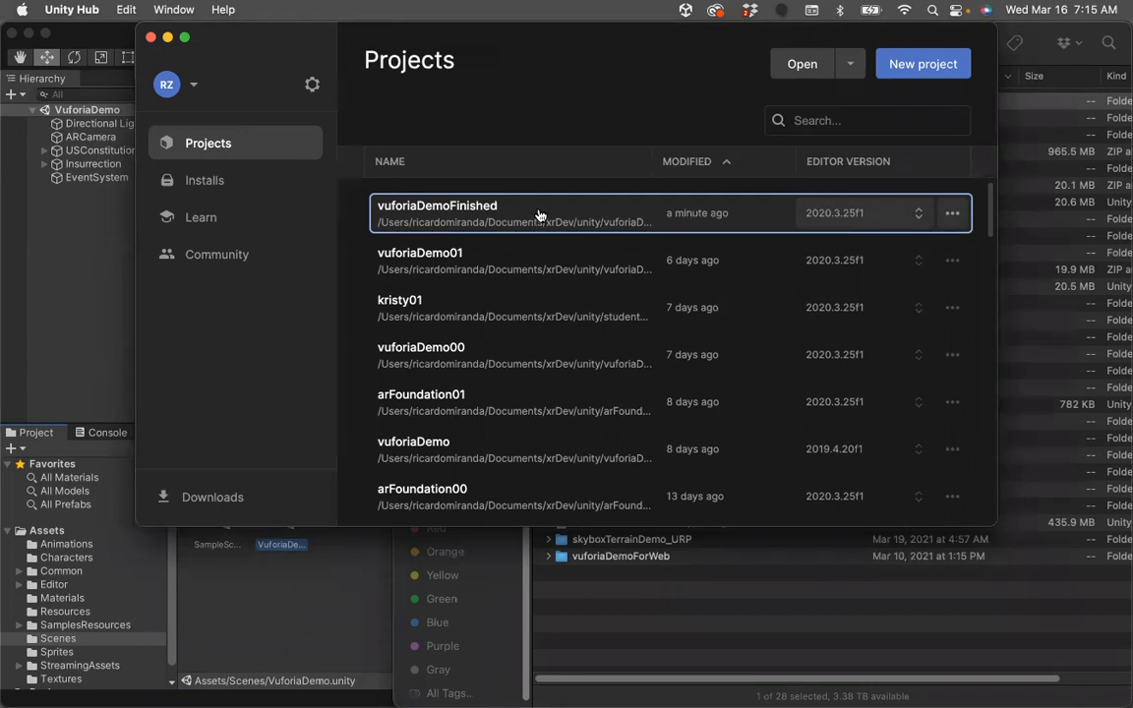
click(101, 327)
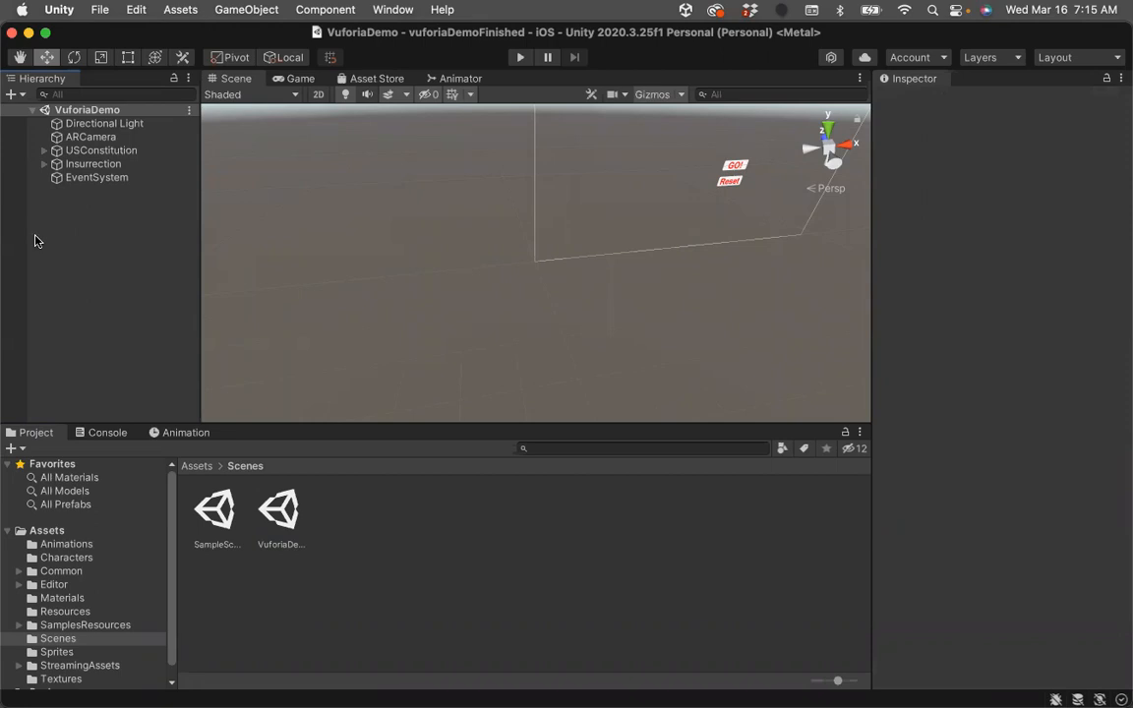
- Run the VuforiaDemo scene, test the GO! and Reset buttons on the tracked character, and stop the playback
click(518, 61)
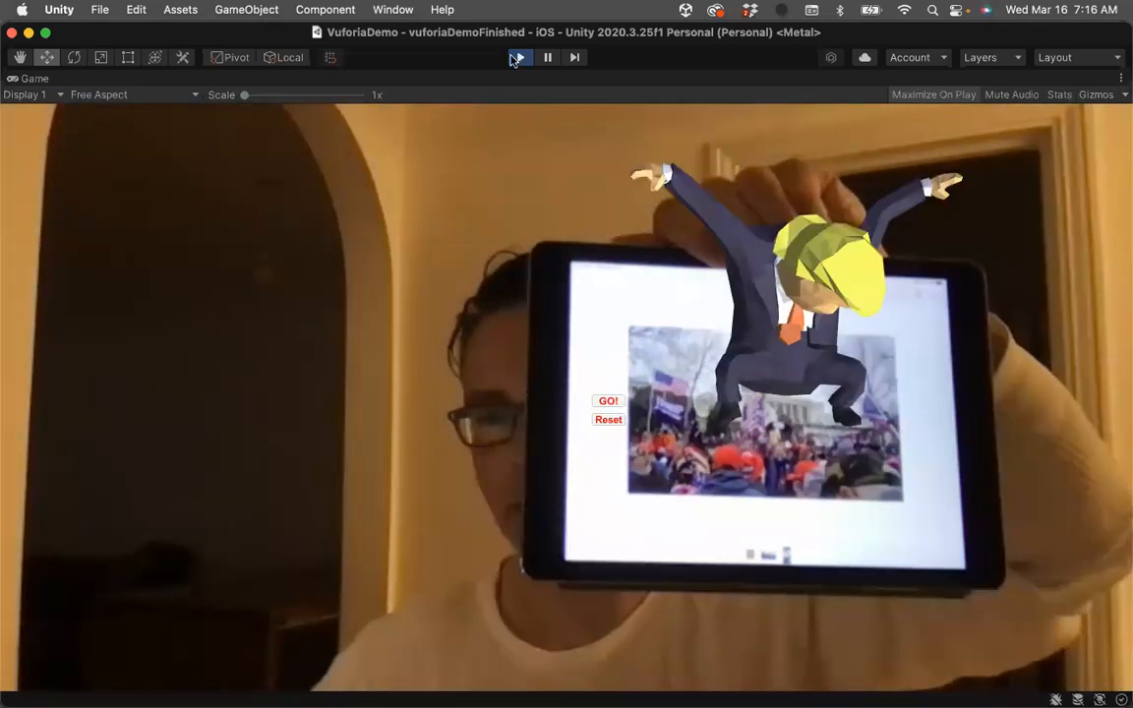
click(609, 402)
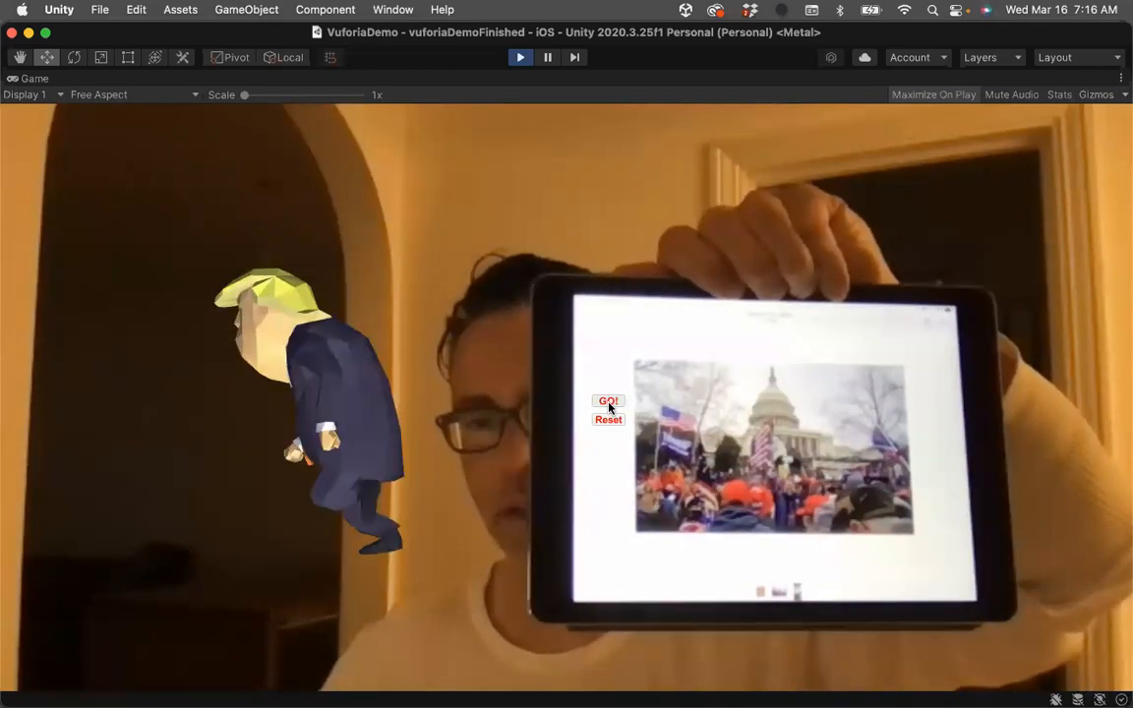
click(610, 421)
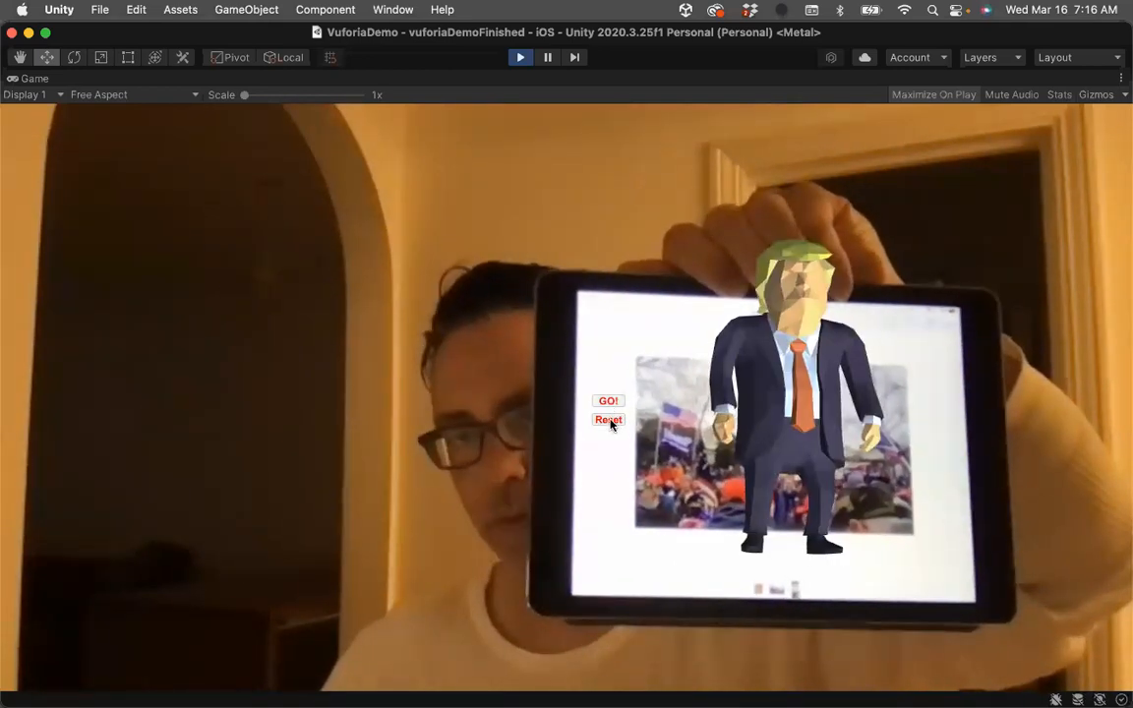
click(519, 57)
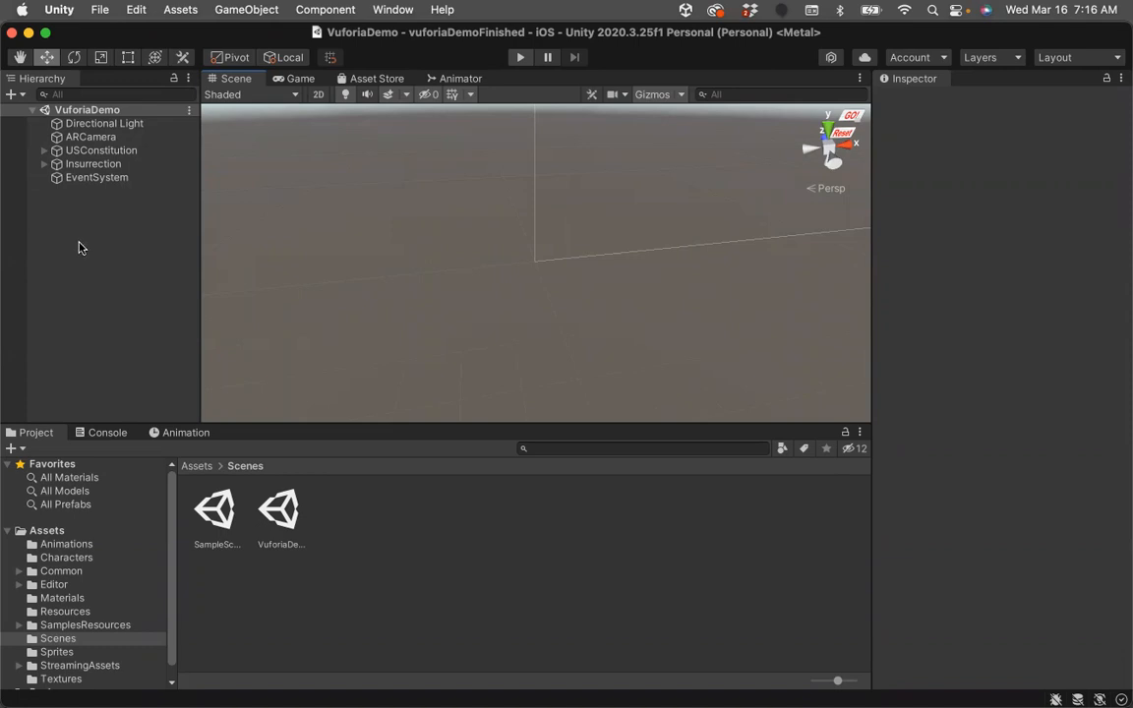
- Open SampleScene, run it to test the GO! and Reset buttons, and stop the playback
double_click(224, 527)
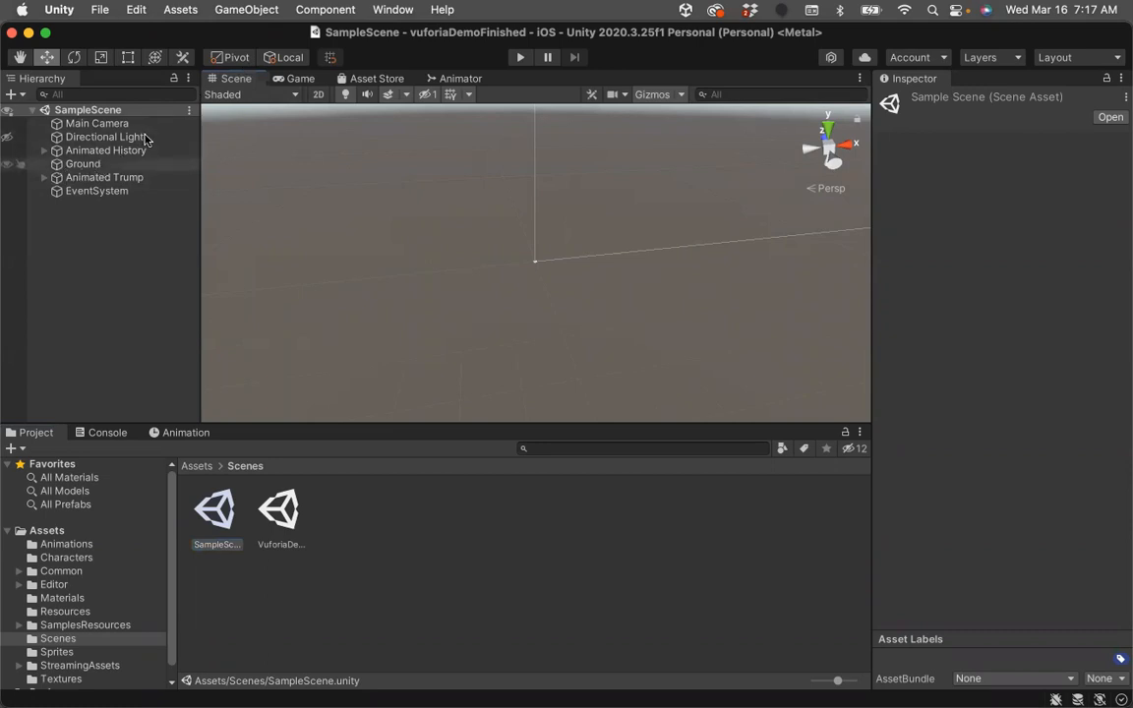
click(519, 57)
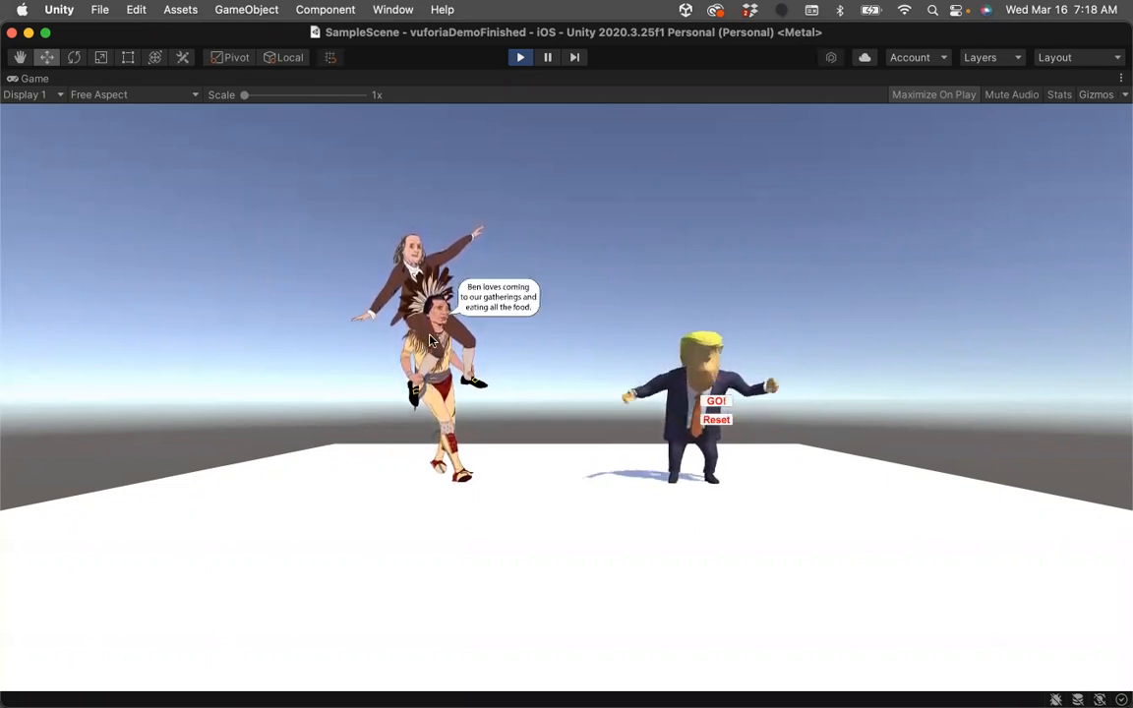
click(716, 403)
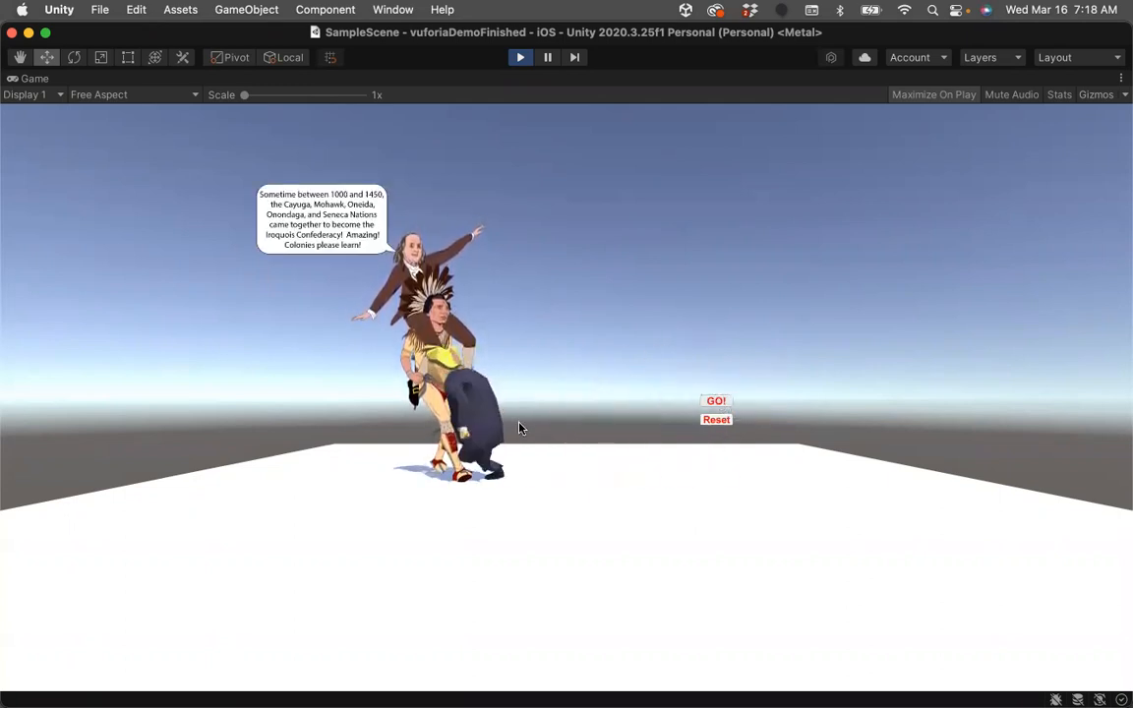
click(717, 420)
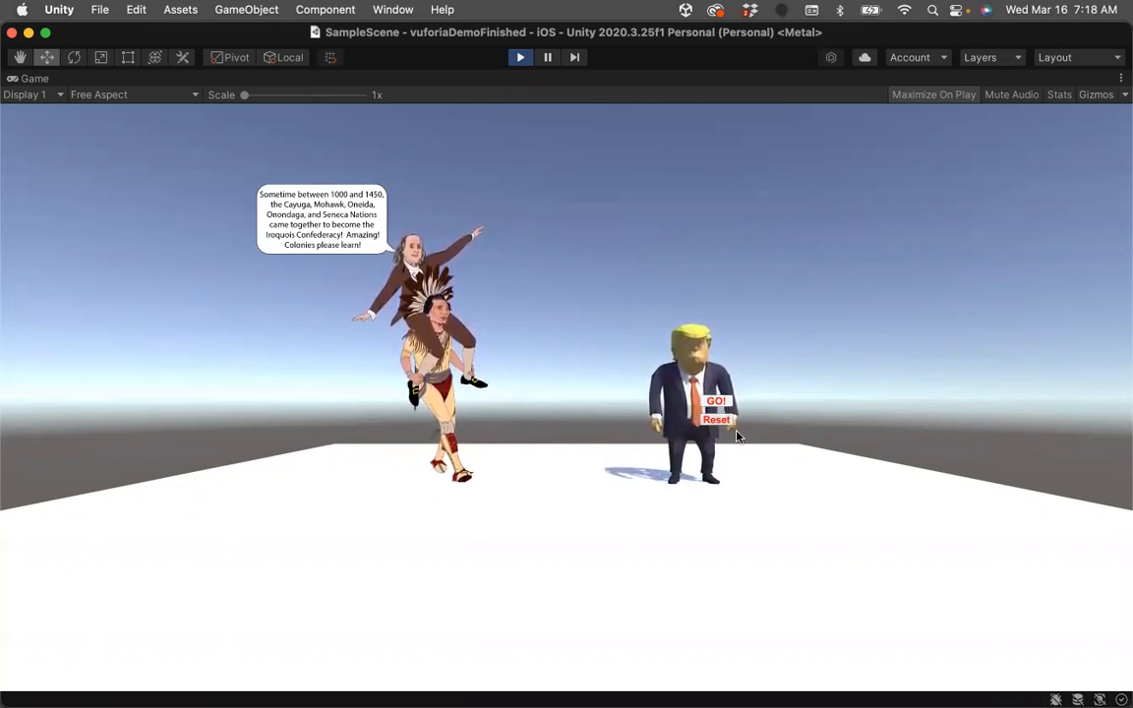
click(520, 57)
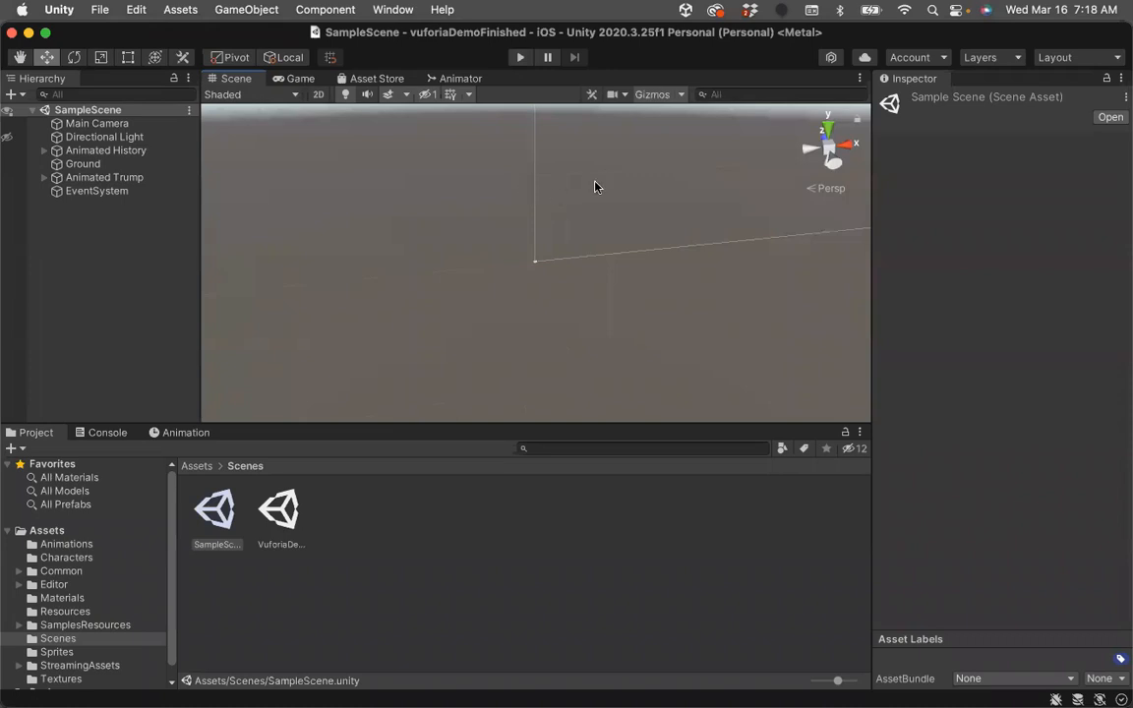
- In the 2D scene view, move ButtonGo and ButtonReset under the Animated Trump canvas together along X to Pos X 547
click(317, 94)
scroll(645, 298, down, 5)
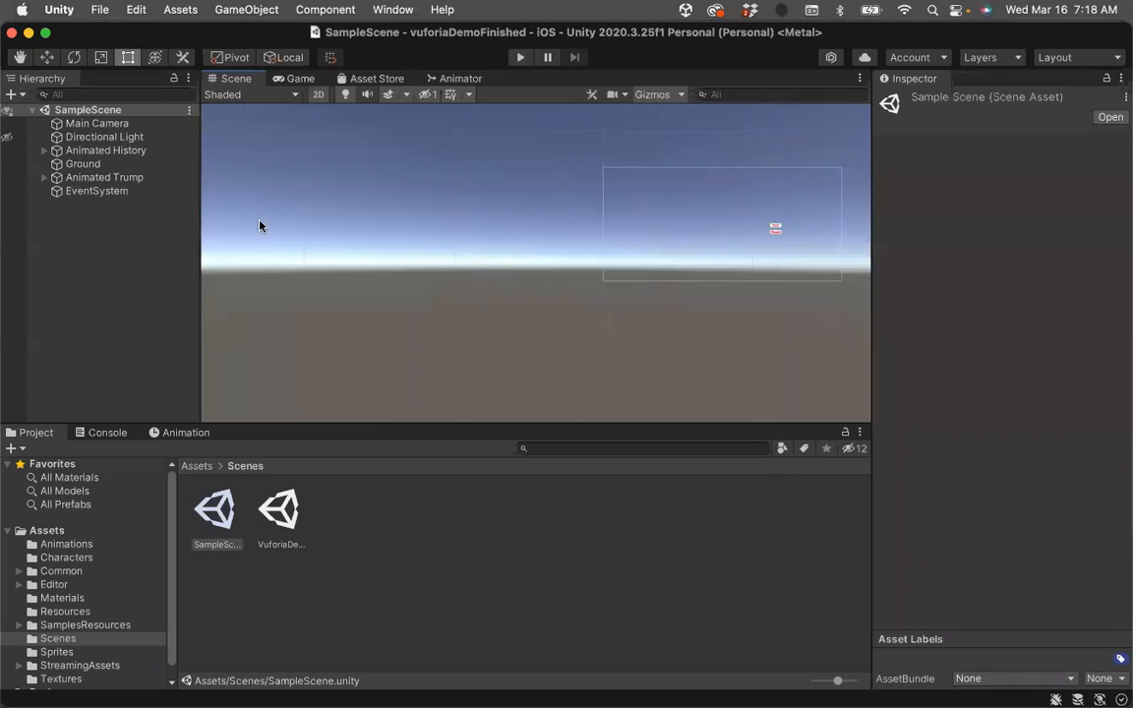
click(45, 179)
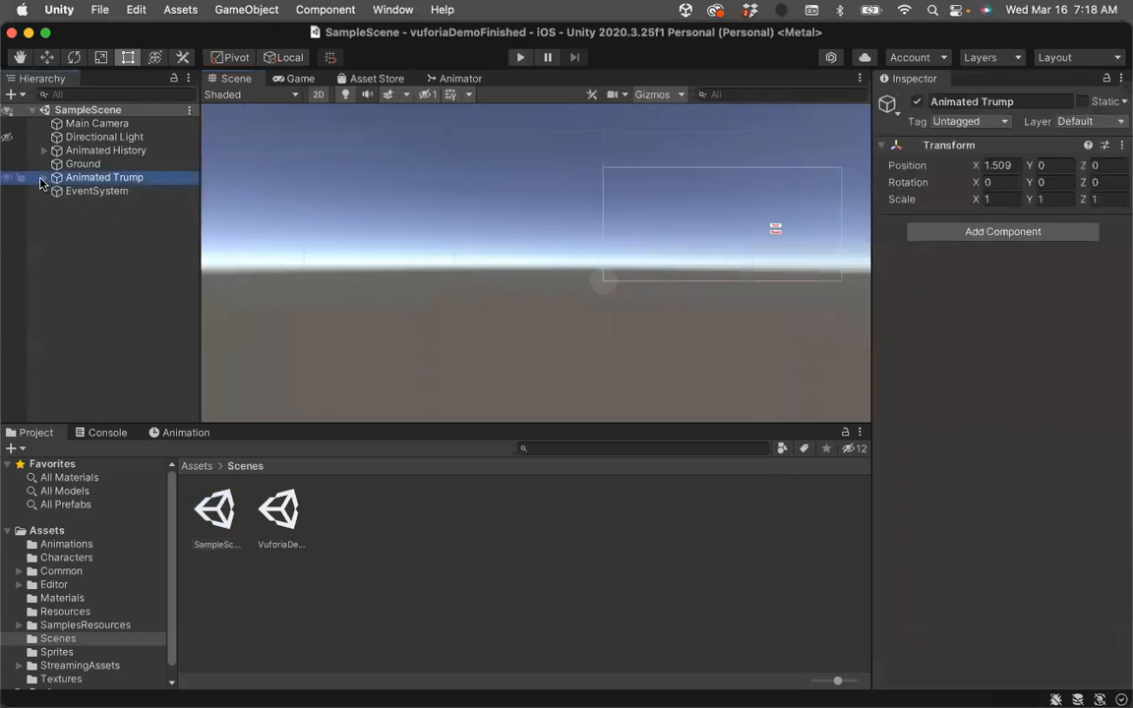
click(44, 178)
click(57, 190)
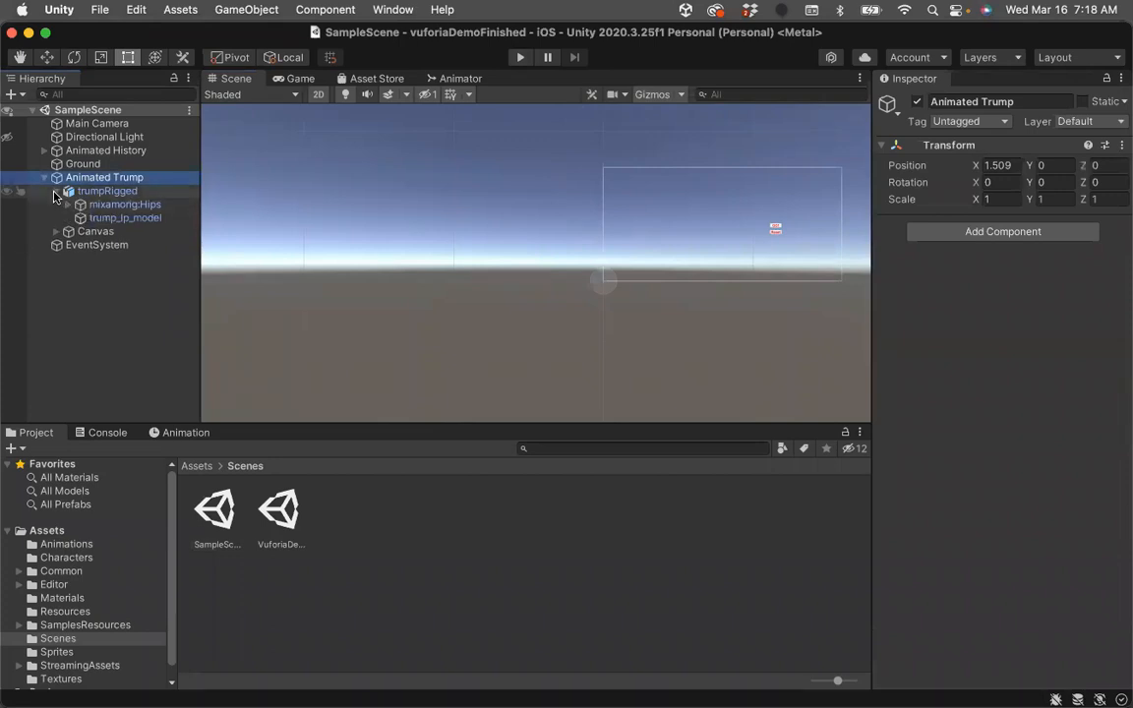
click(56, 192)
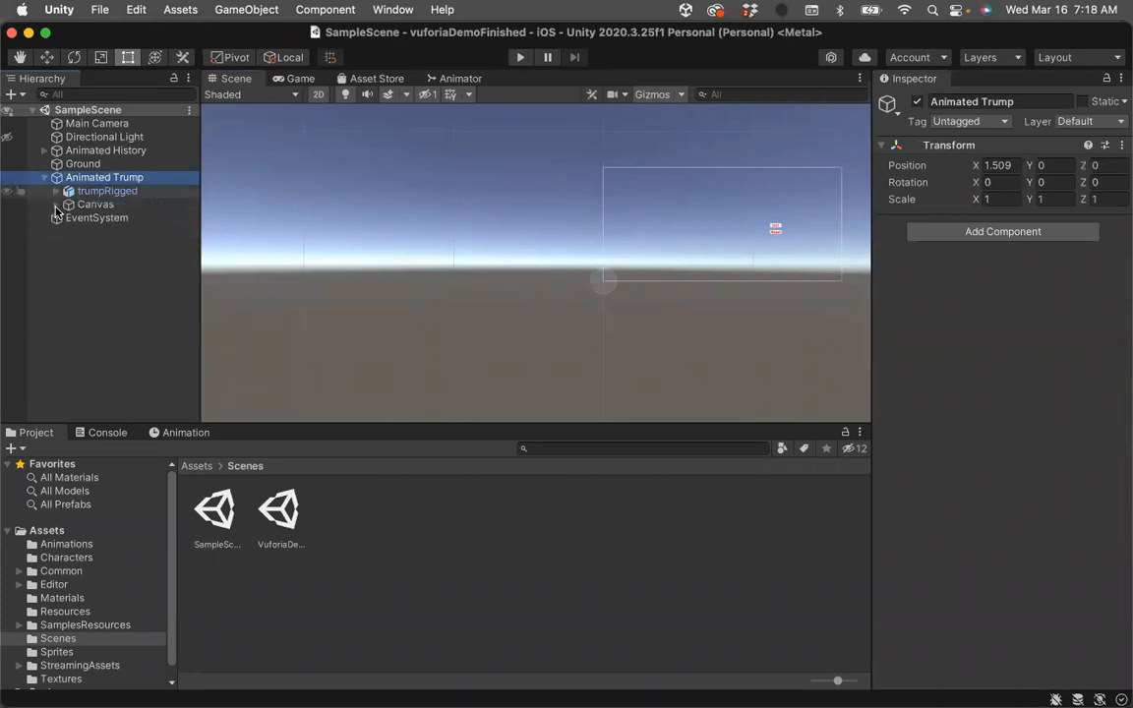
click(56, 205)
click(93, 217)
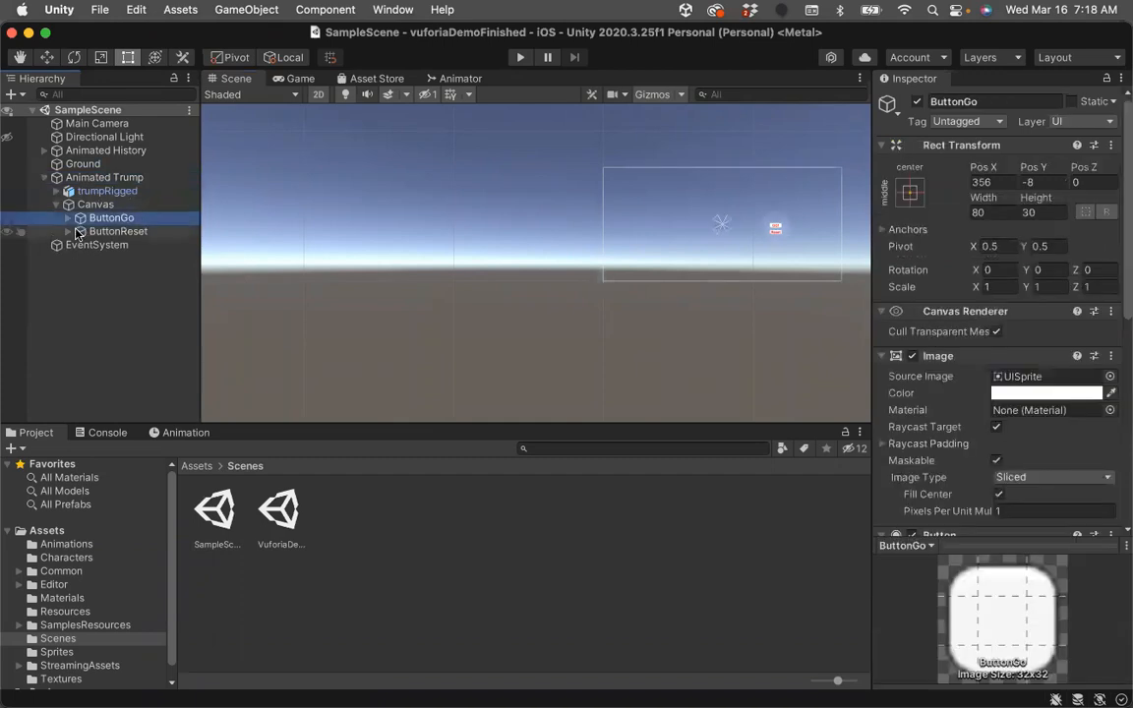
shift+click(148, 231)
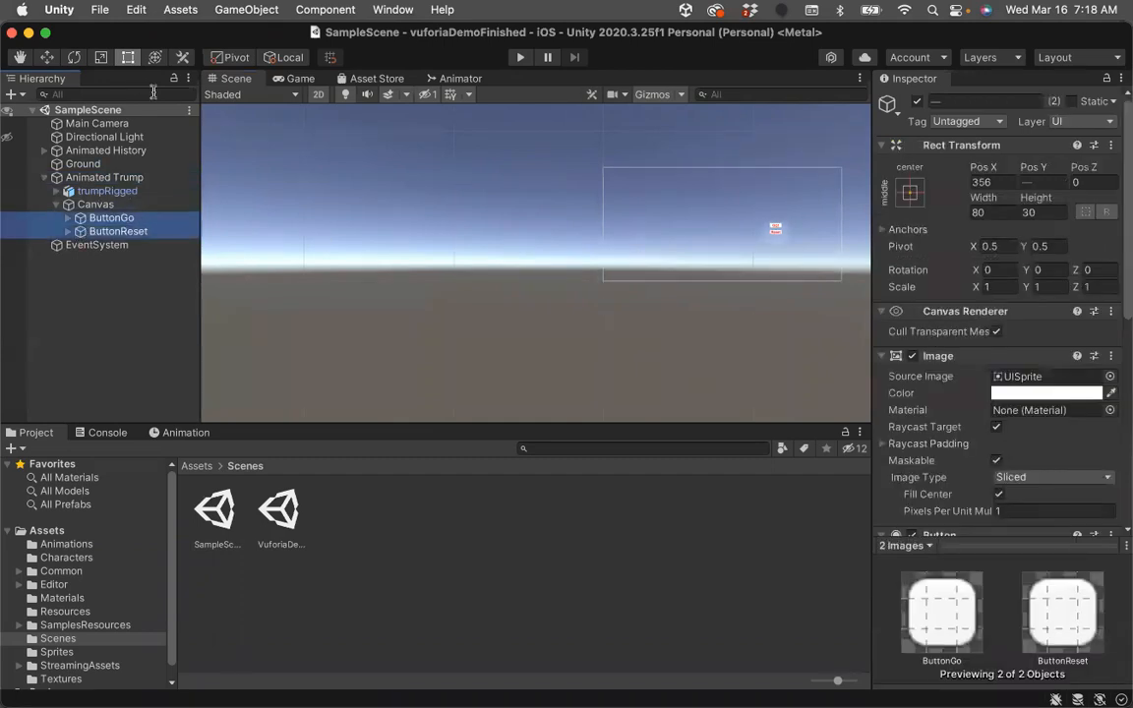
click(47, 58)
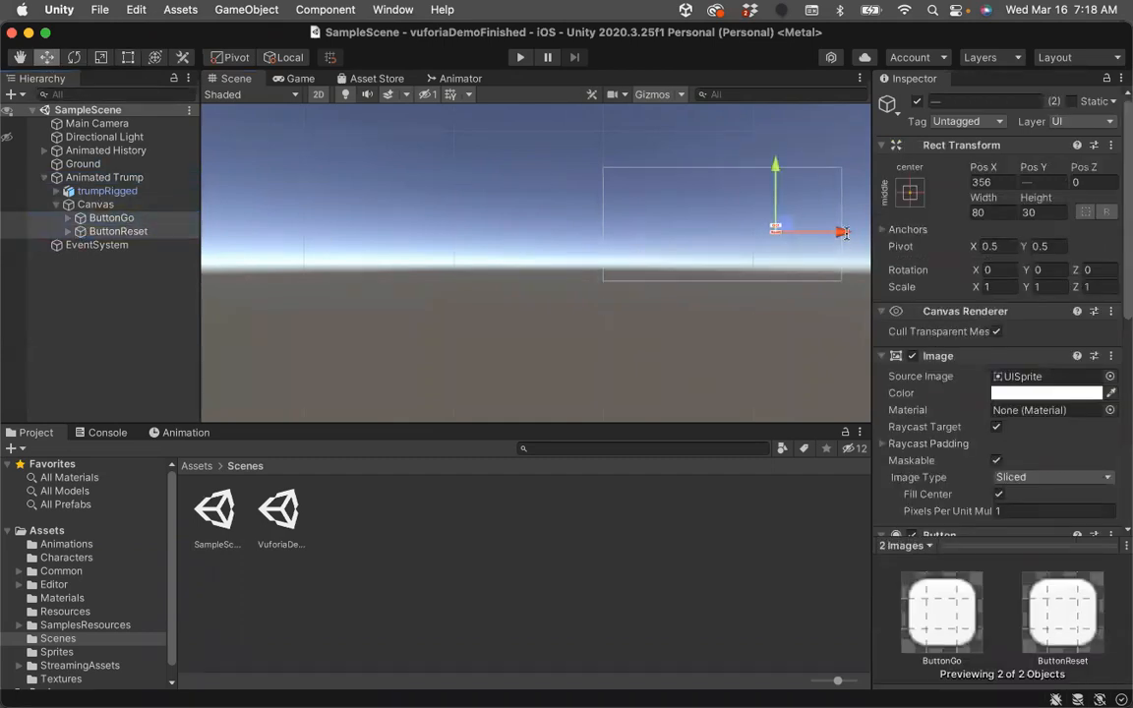
drag(843, 236, 877, 232)
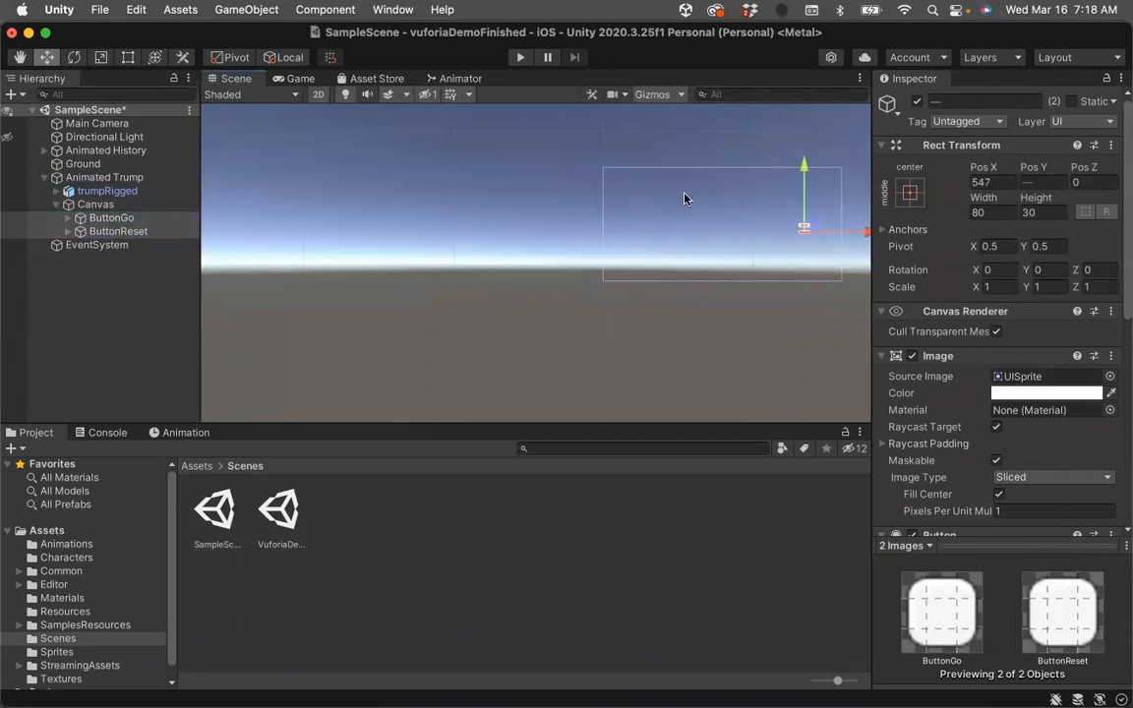
- Run SampleScene again to test the repositioned GO! and Reset buttons, and stop the playback
click(521, 56)
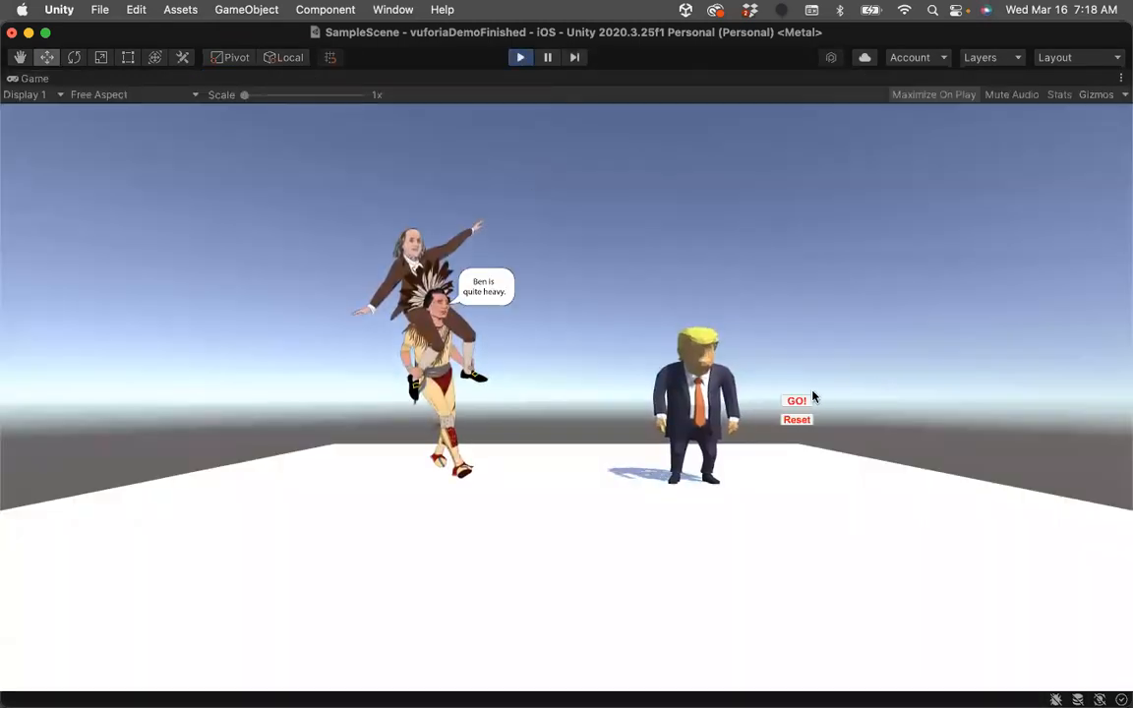
click(797, 400)
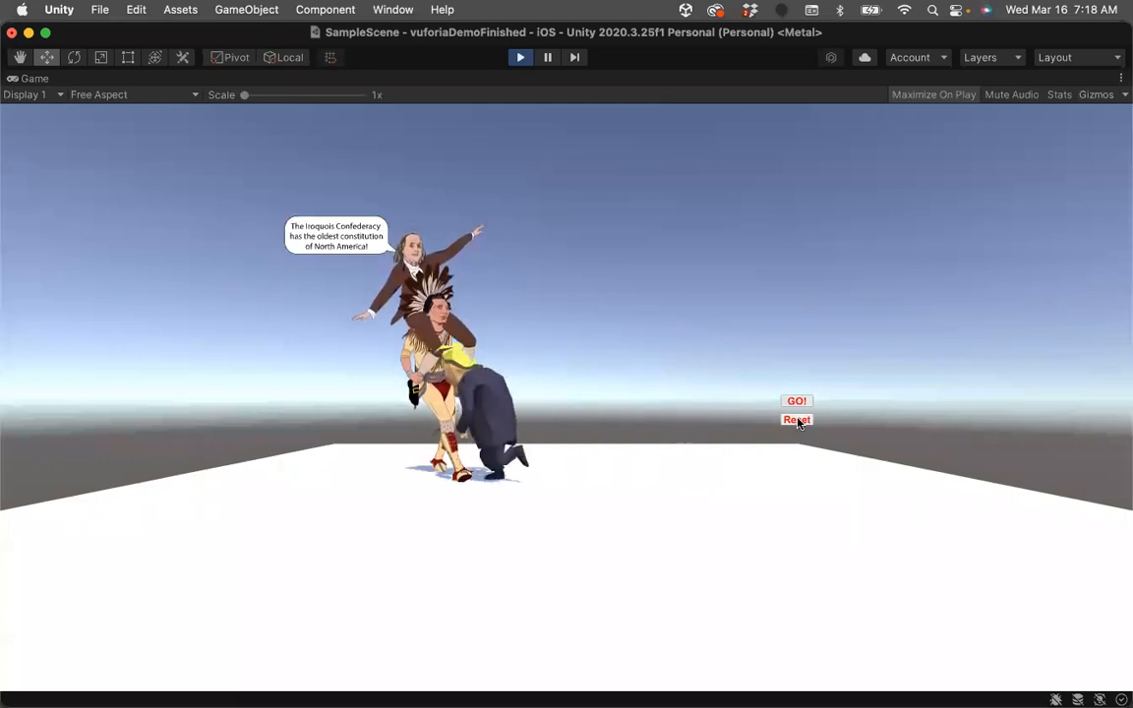
click(797, 420)
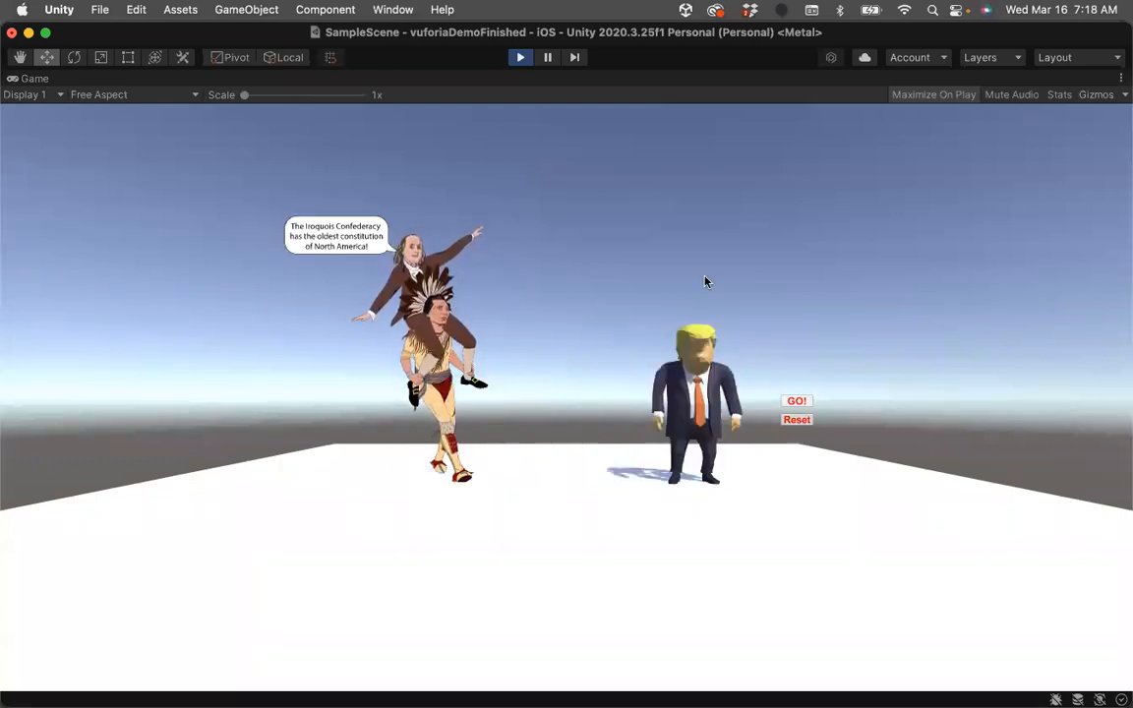
click(521, 59)
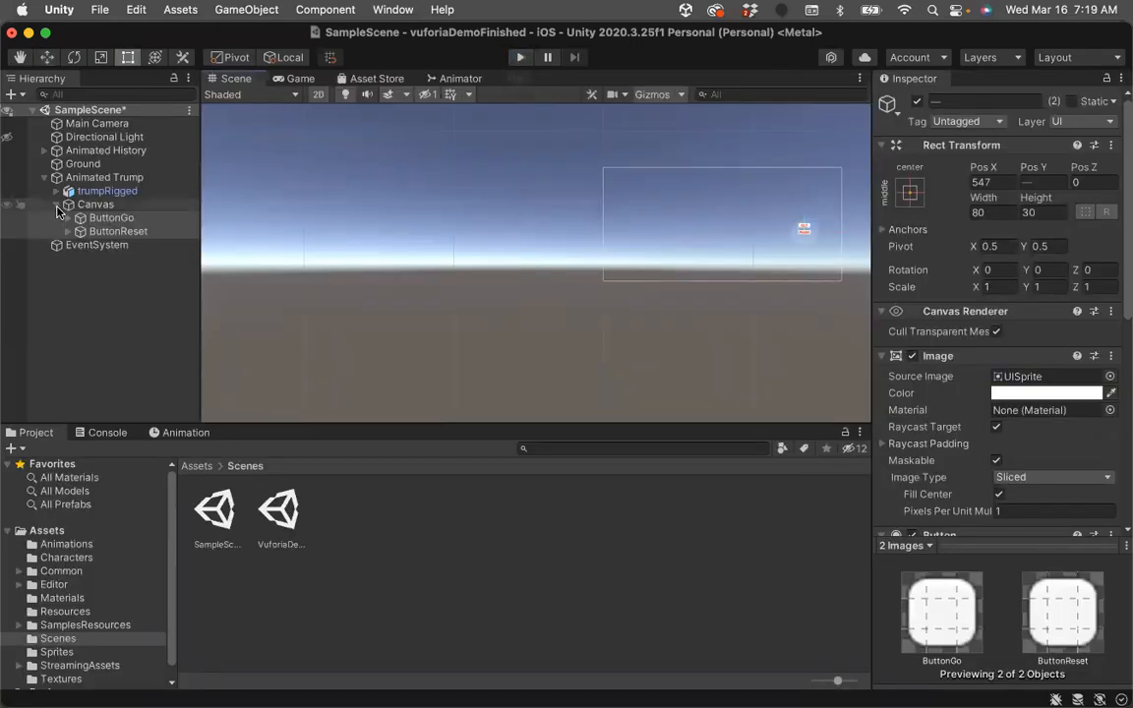
- Collapse the Animated Trump hierarchy, deactivate the Animated History object, and reactivate it
click(56, 205)
click(44, 177)
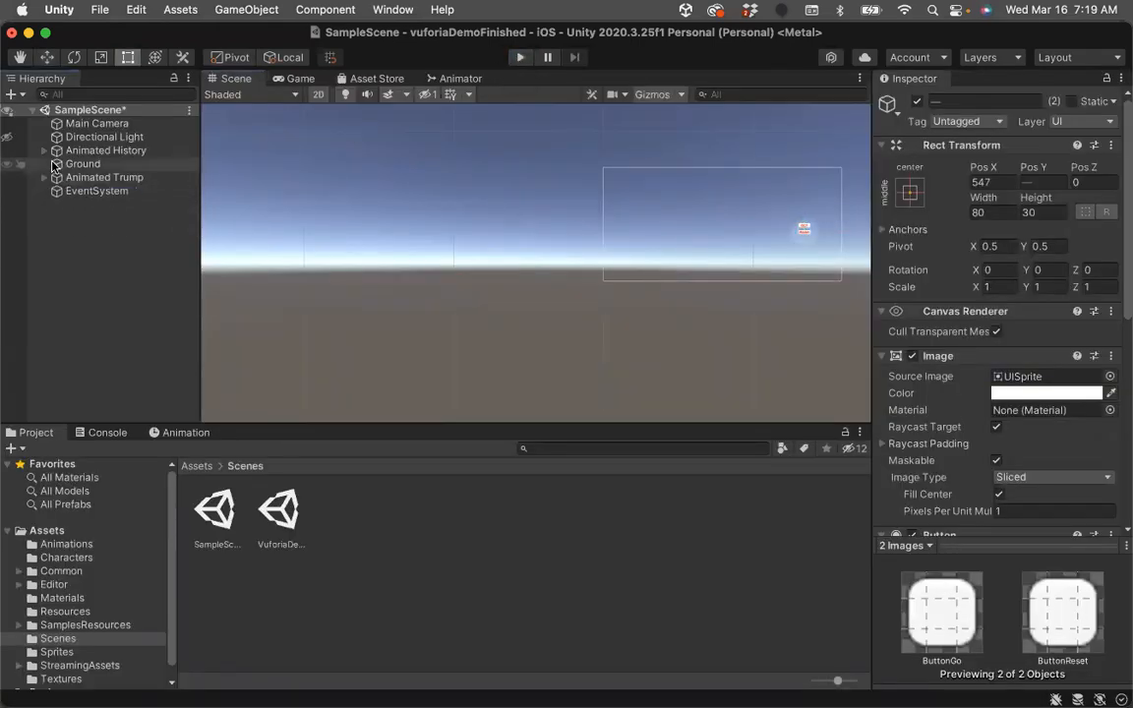
click(59, 150)
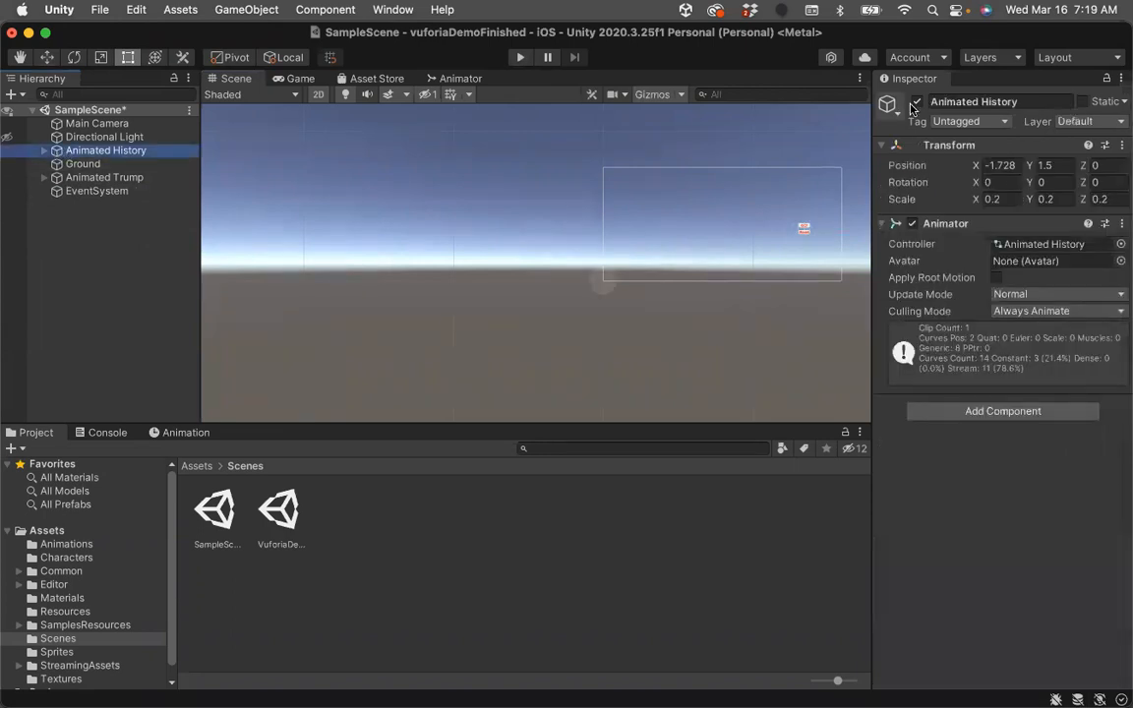
click(917, 101)
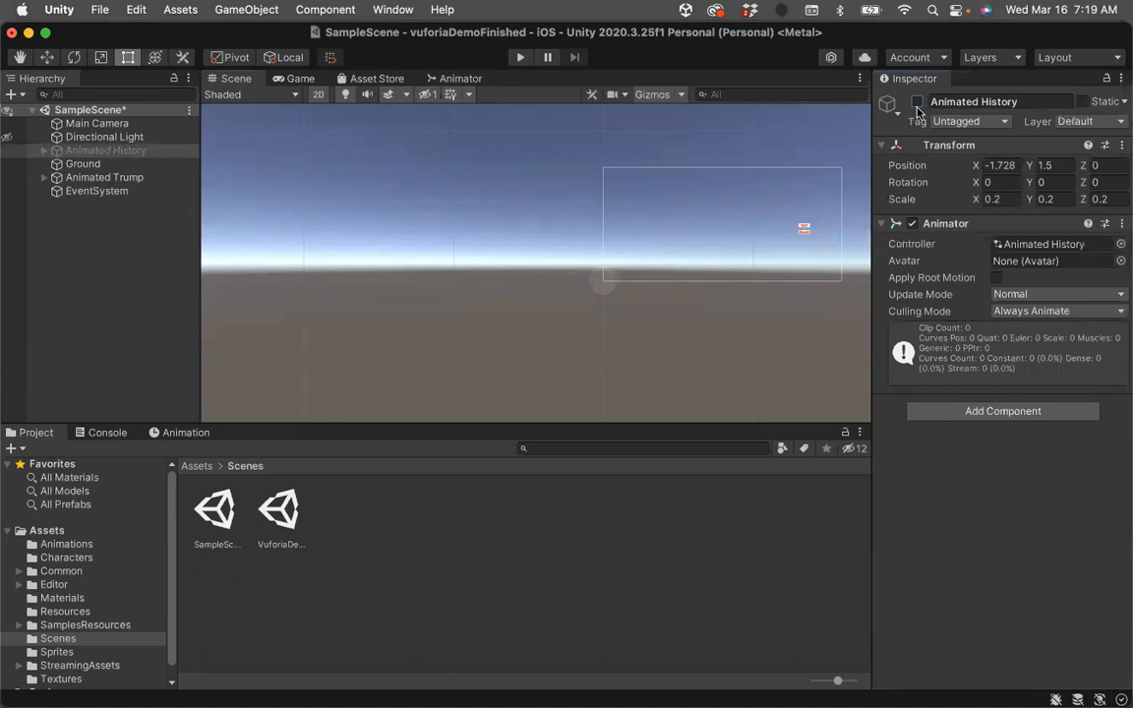
click(917, 102)
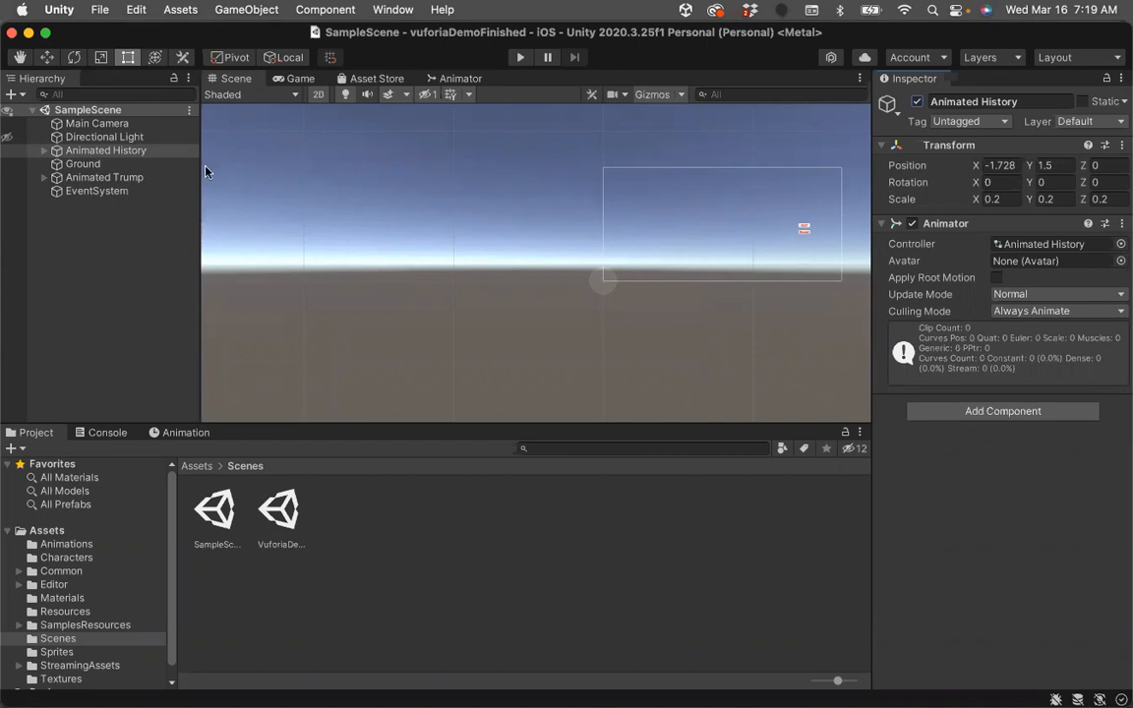
- Start exporting the project's assets as a package and enlarge the export window to show more of the item list
click(177, 10)
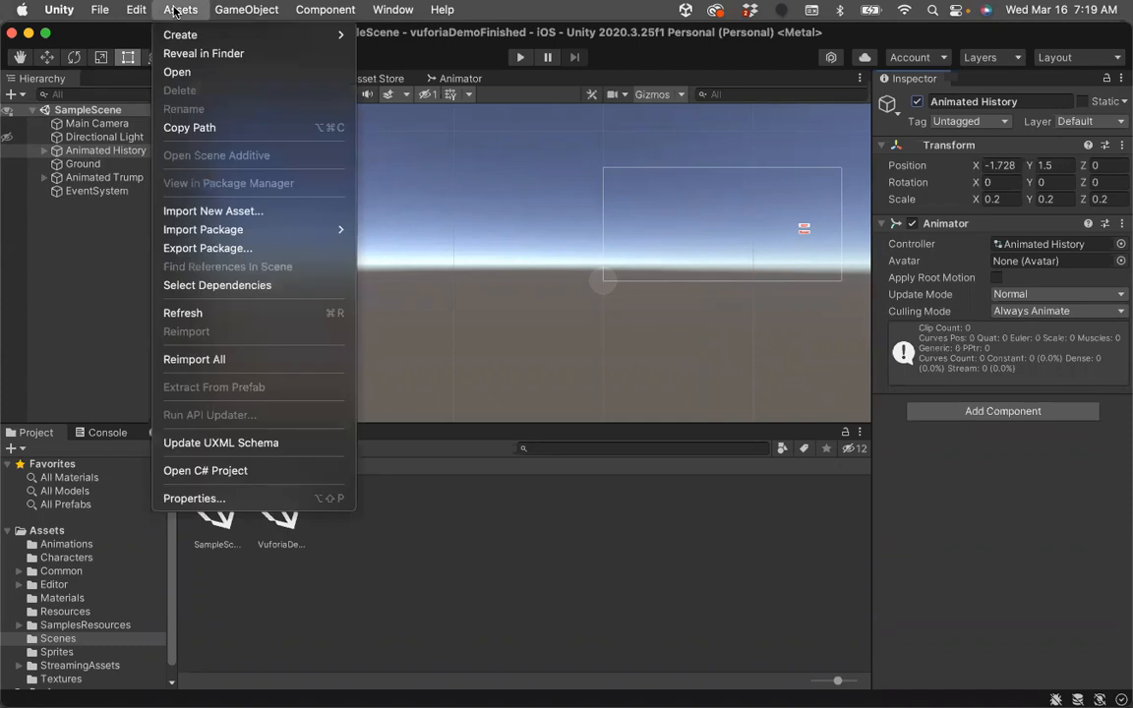
click(196, 250)
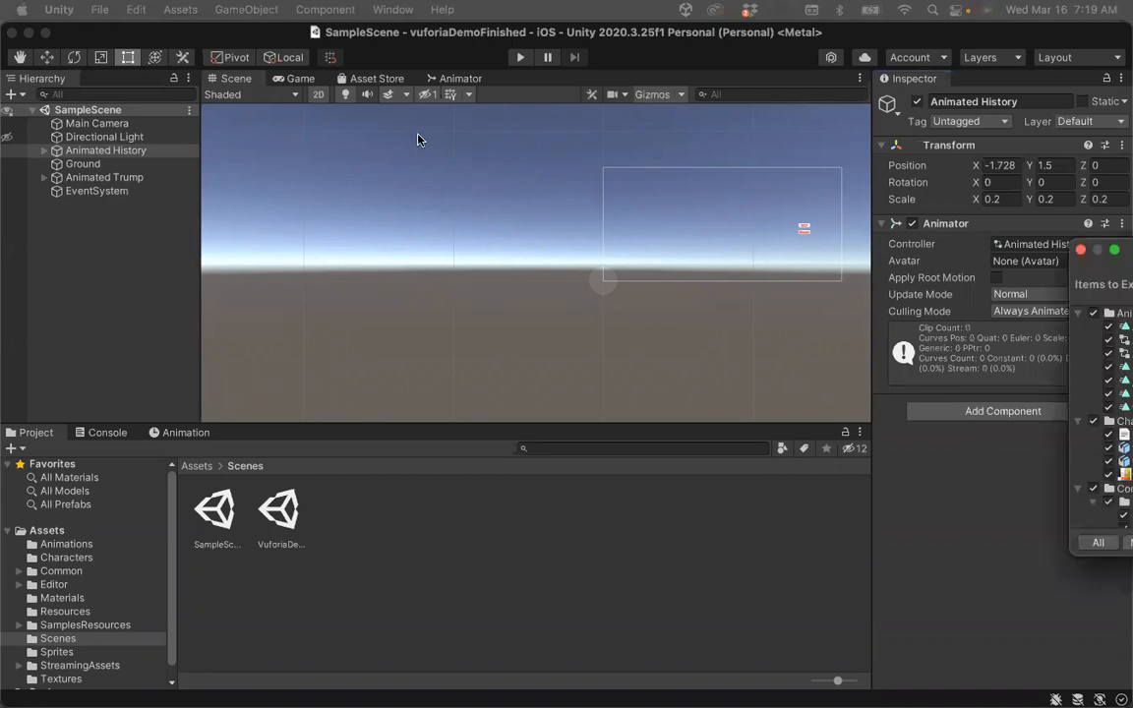
drag(370, 88, 363, 58)
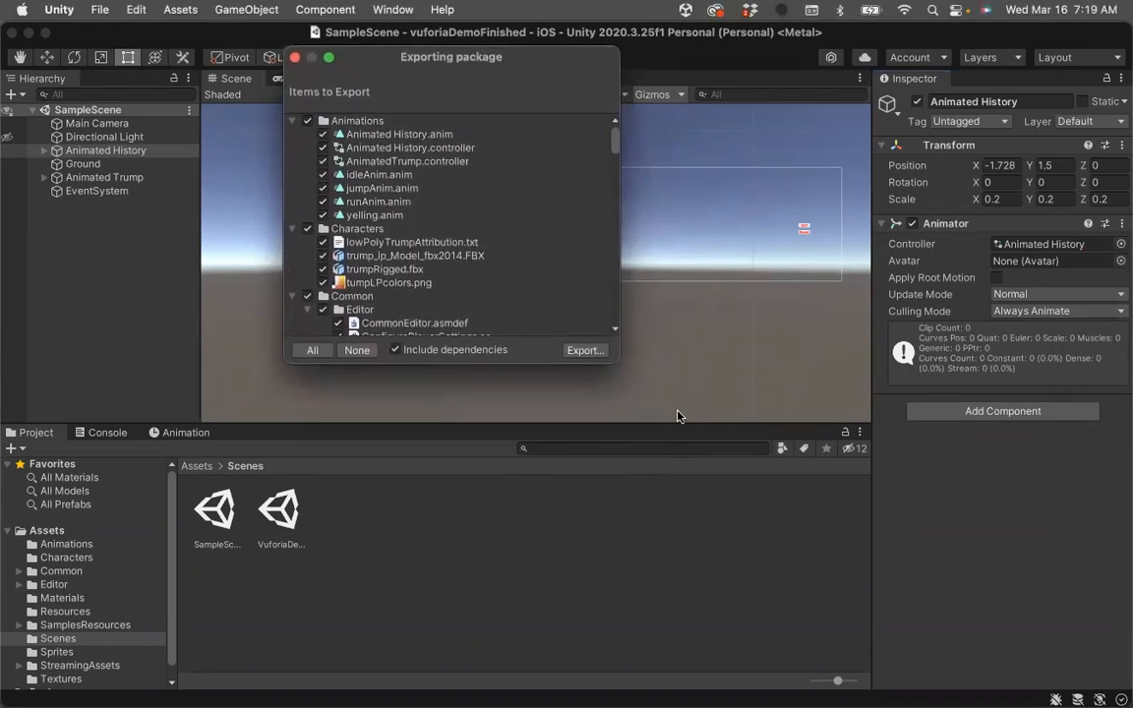
drag(618, 361, 766, 703)
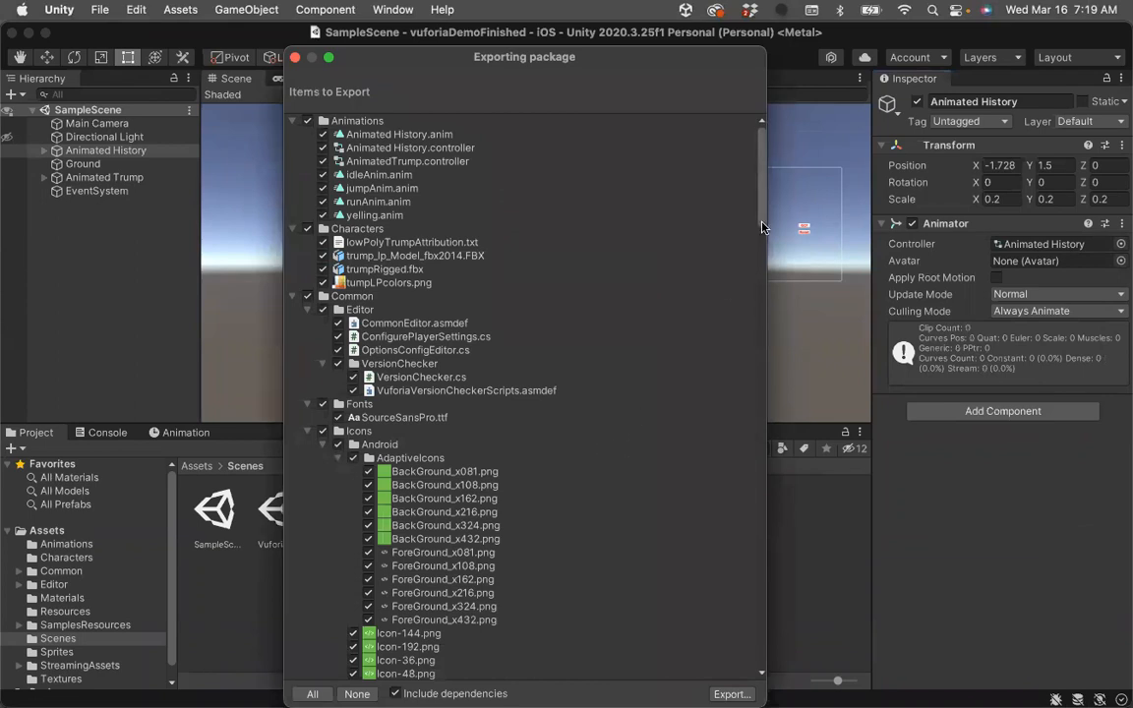
- Examine the full list of items selected for export, from Animations and Characters through Common, TextMeshPro and Editor
scroll(679, 432, down, 15)
scroll(689, 609, up, 5)
scroll(676, 303, down, 5)
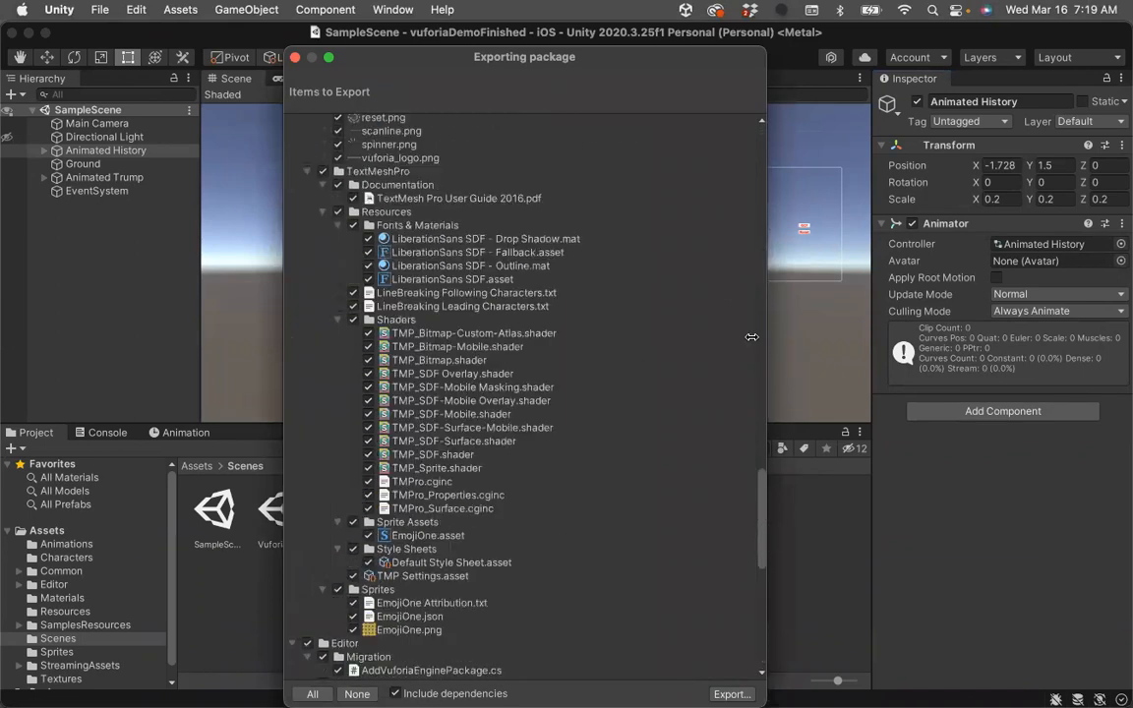
scroll(676, 296, up, 15)
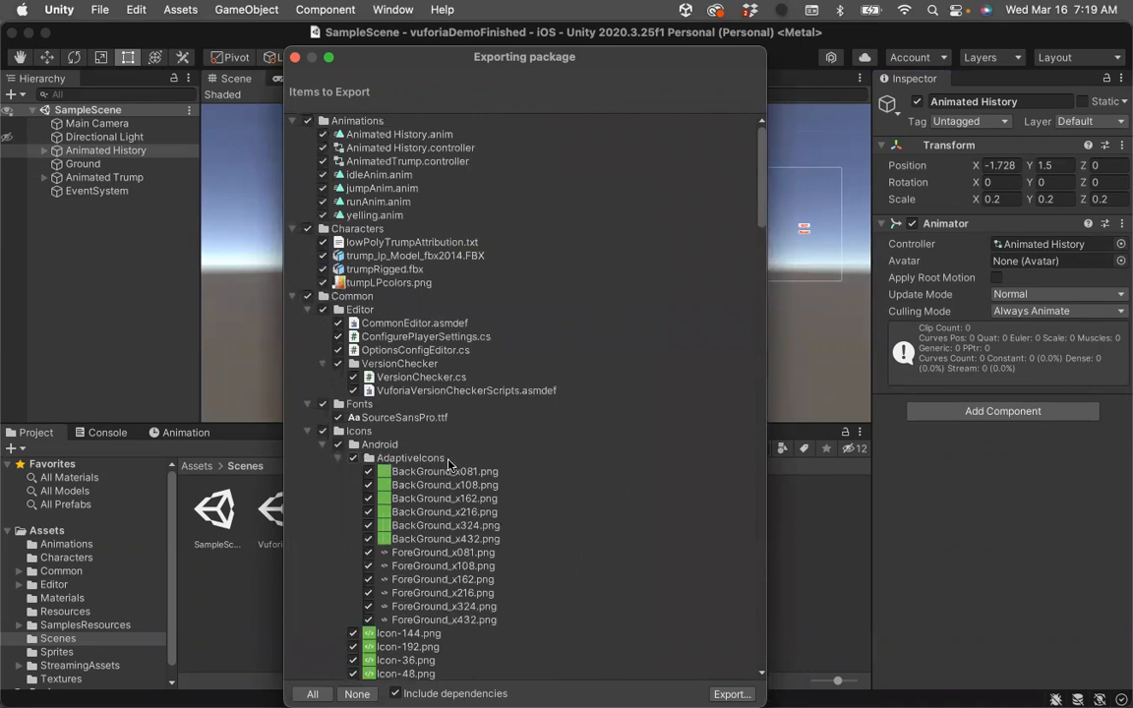
scroll(588, 464, down, 5)
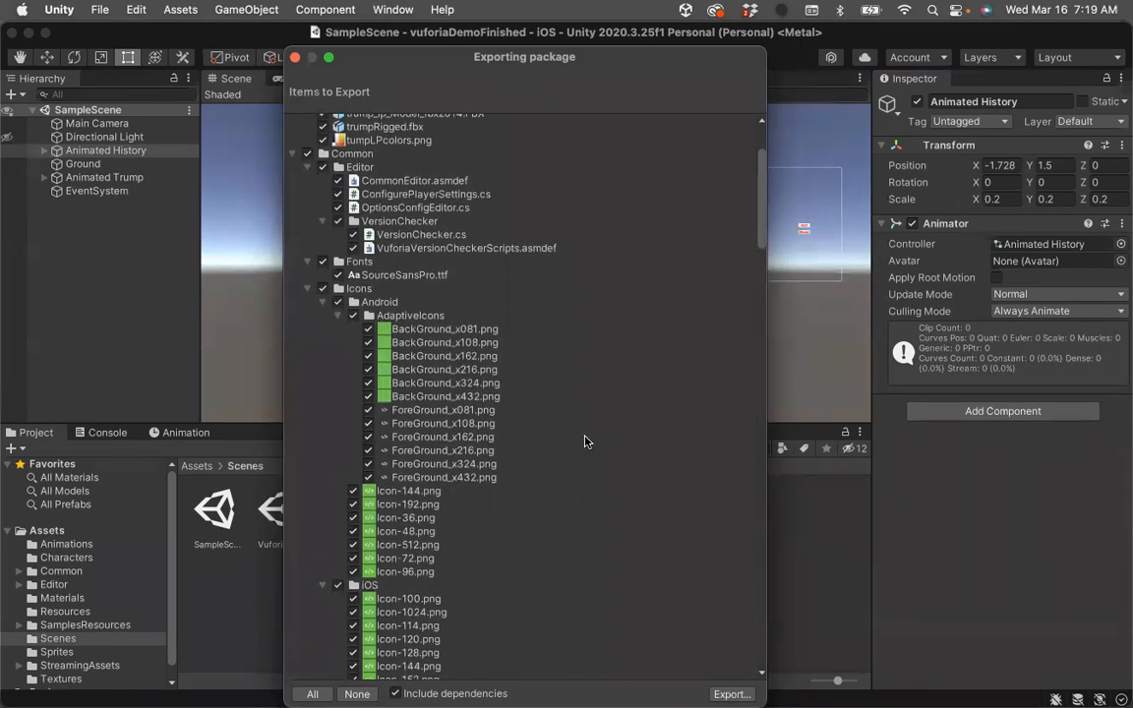
scroll(587, 442, down, 15)
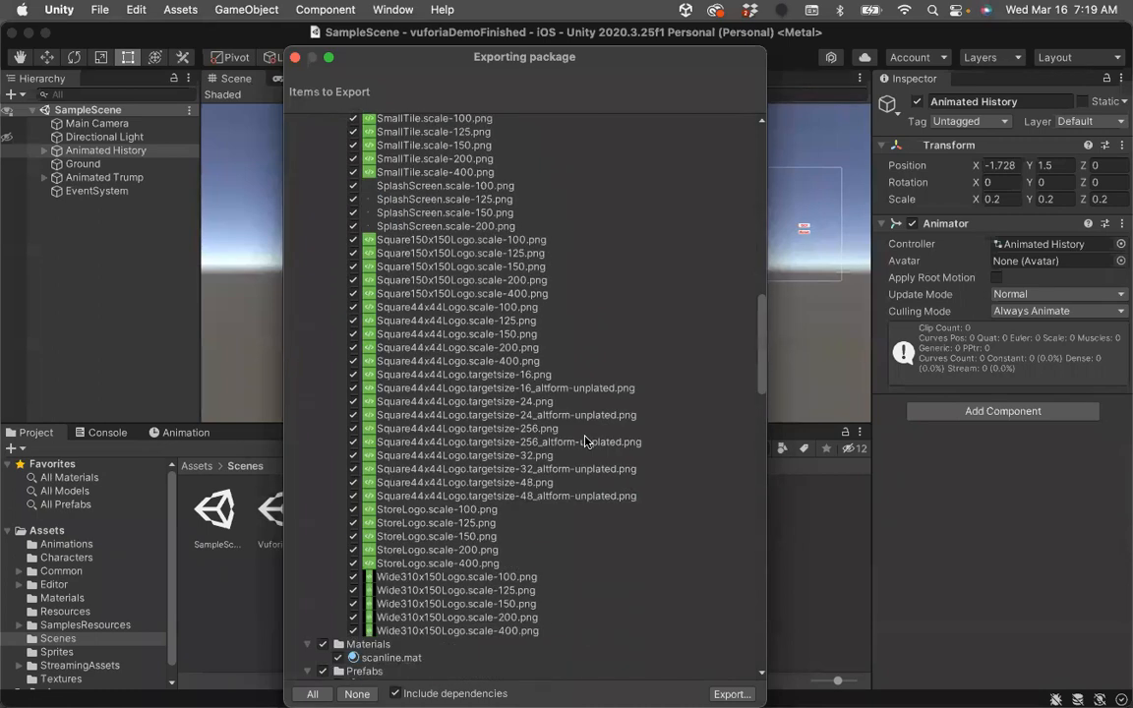
scroll(581, 440, down, 5)
scroll(581, 439, up, 20)
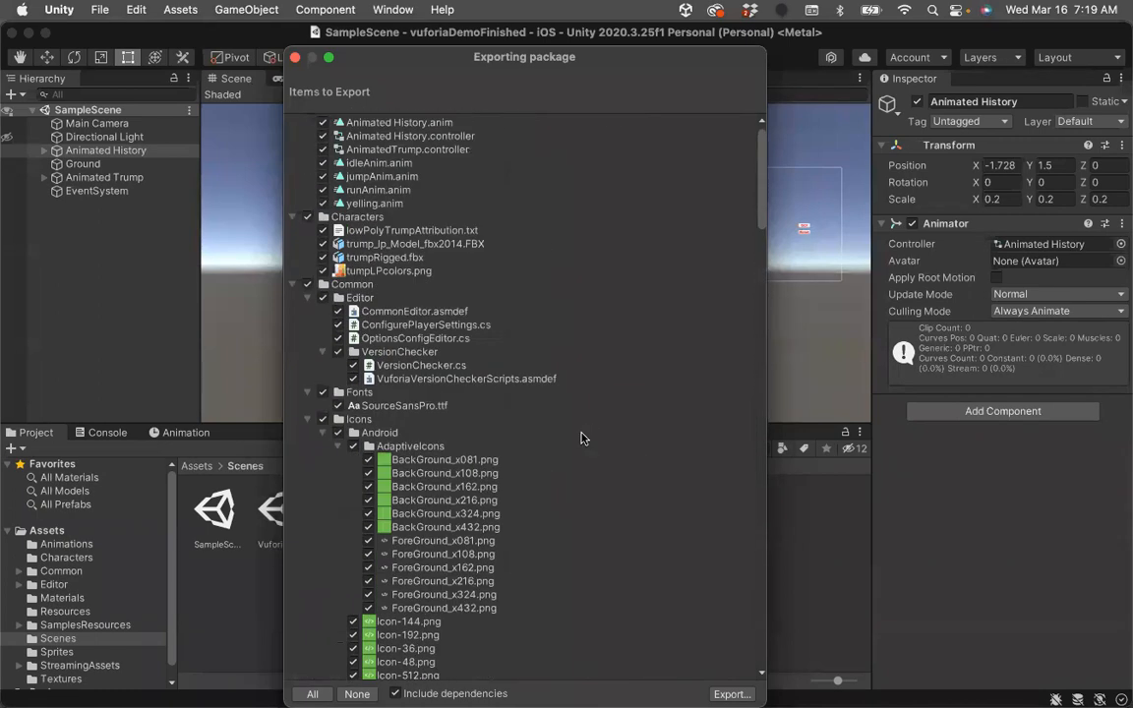
- Collapse the Icons folder in the export list, exclude it from the package, and include it again
click(307, 420)
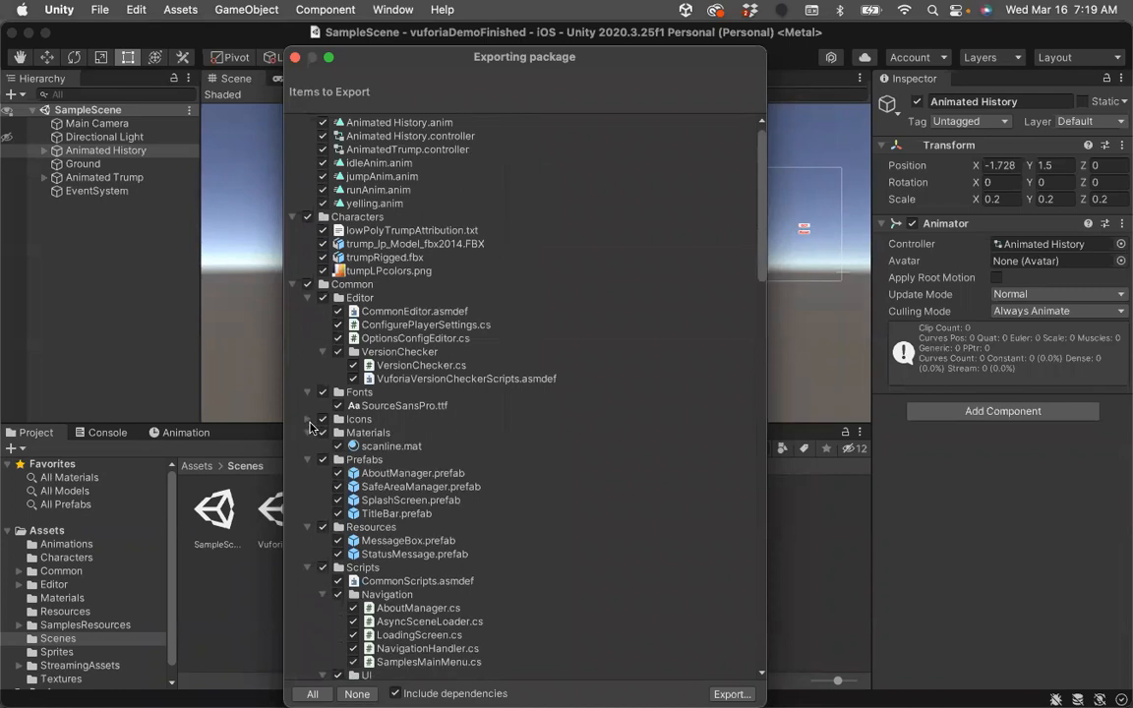
click(323, 420)
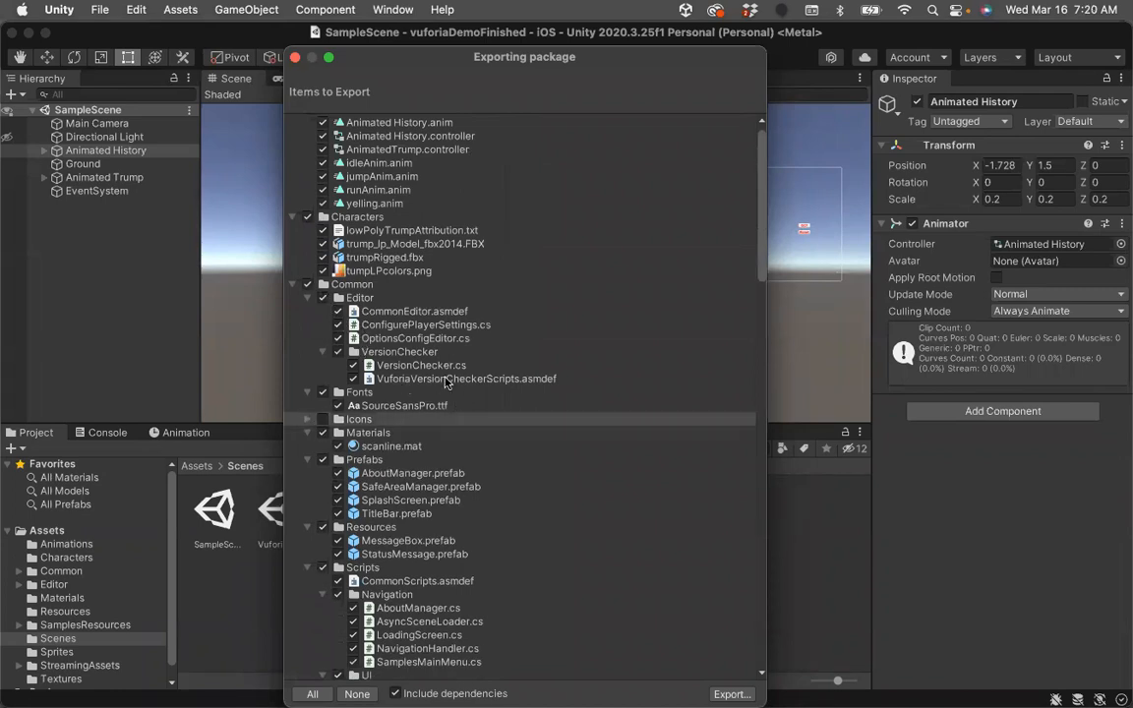
scroll(523, 465, down, 6)
scroll(523, 465, down, 20)
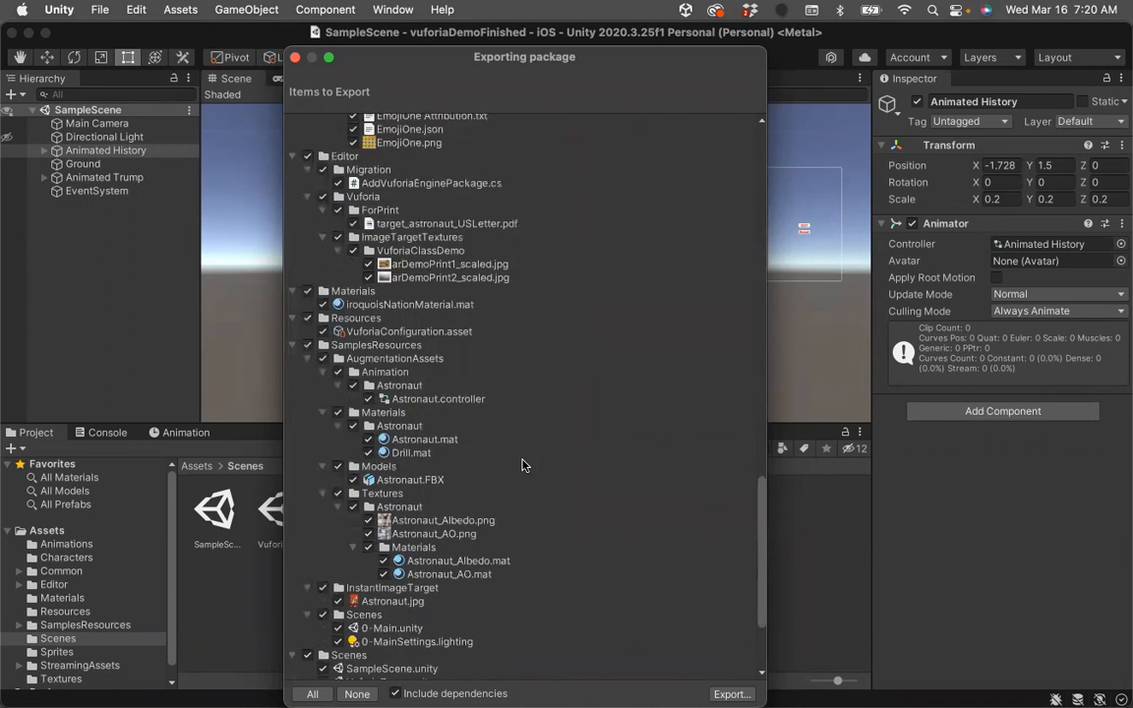
scroll(522, 466, up, 20)
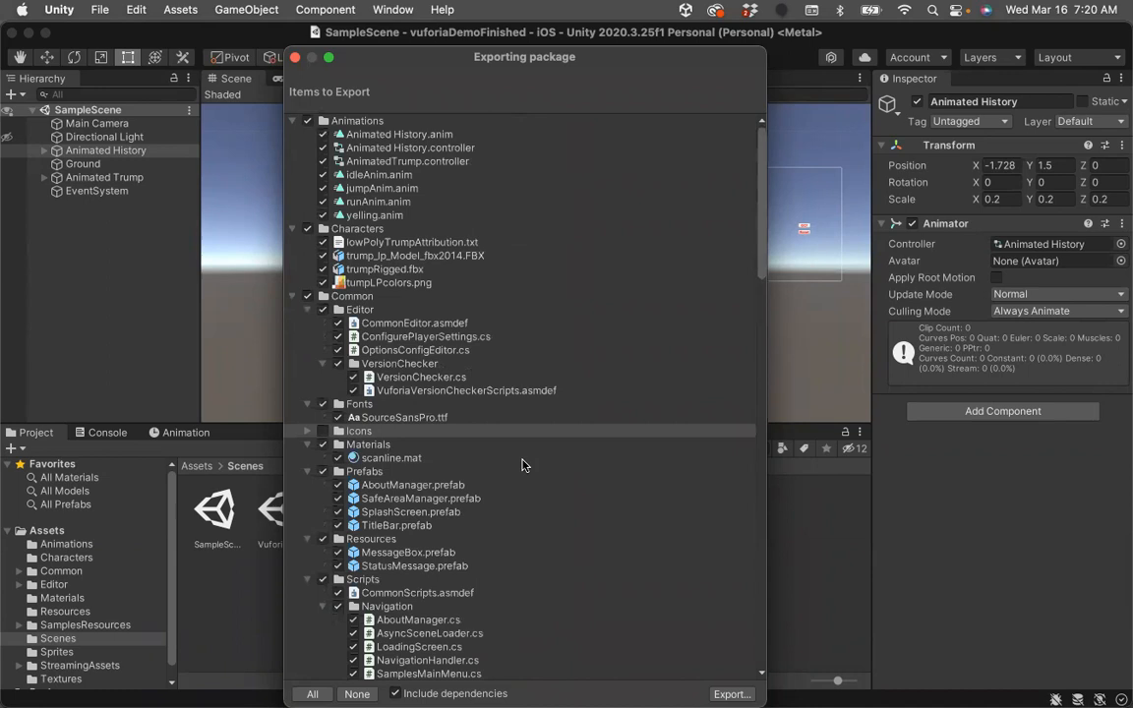
click(322, 431)
- Proceed with the package export, set the unity folder as the destination, and look through its contents
click(712, 690)
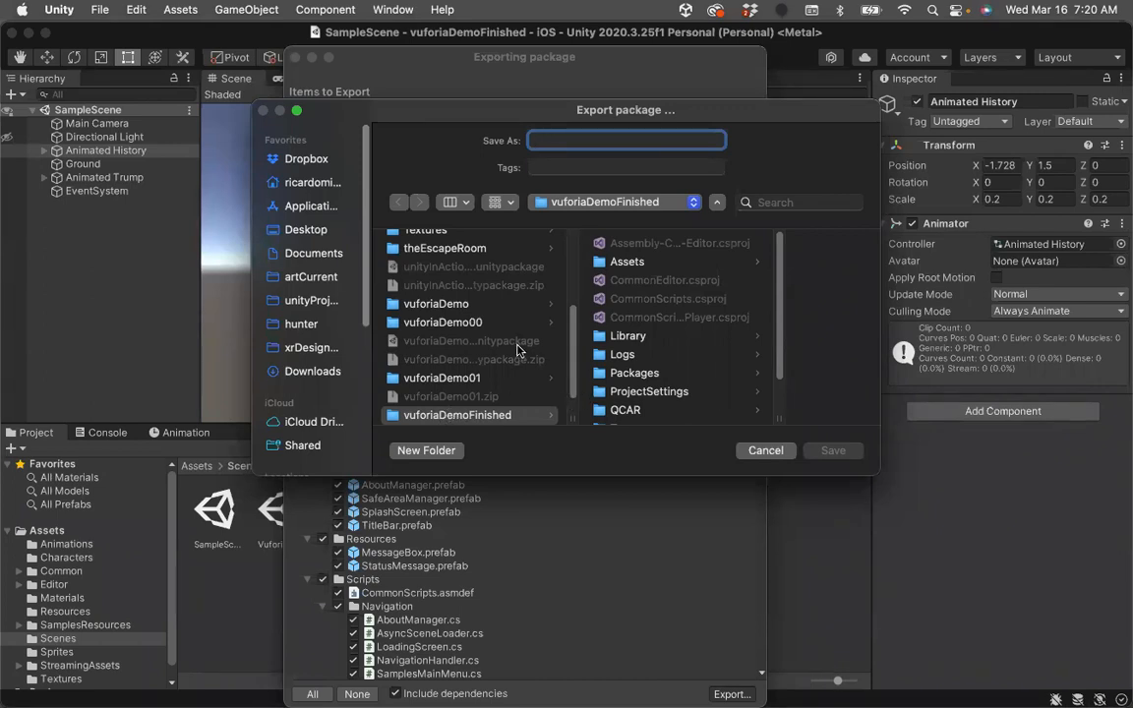
click(692, 202)
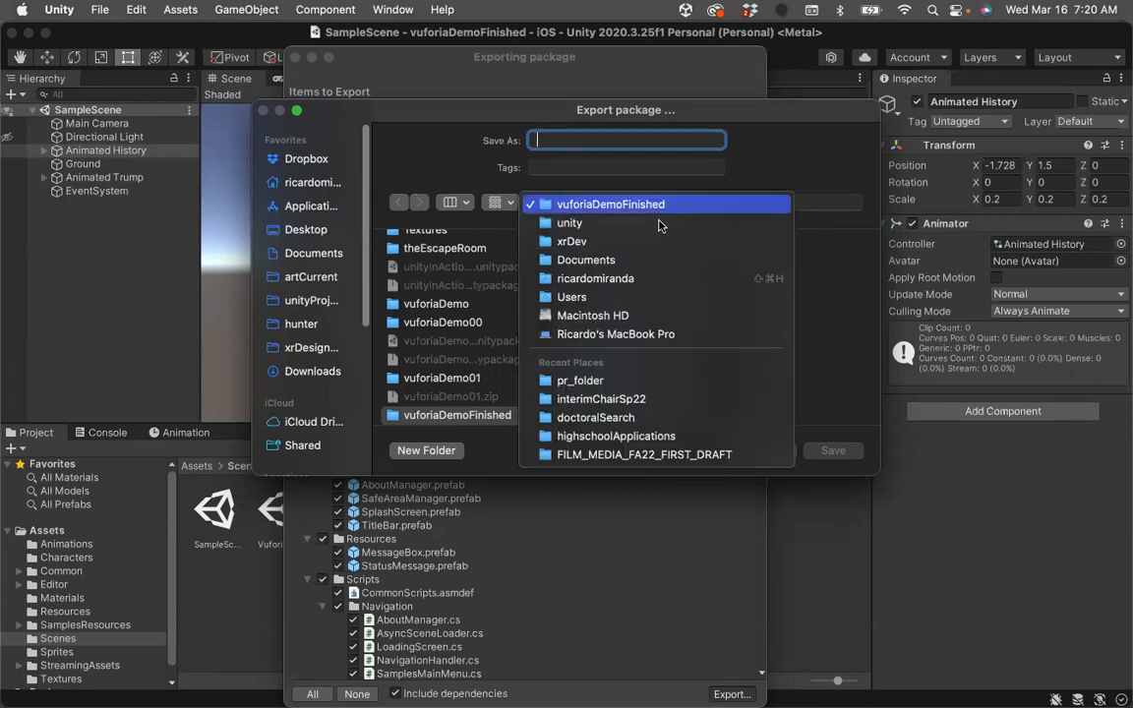
click(657, 224)
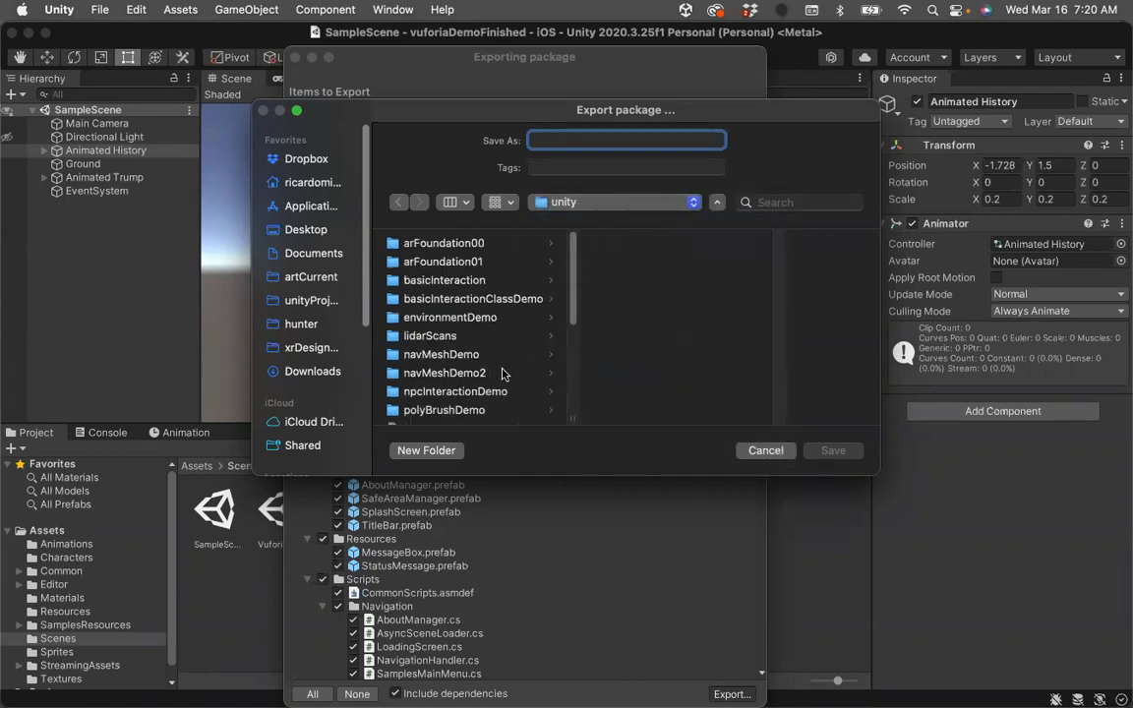
scroll(502, 373, down, 5)
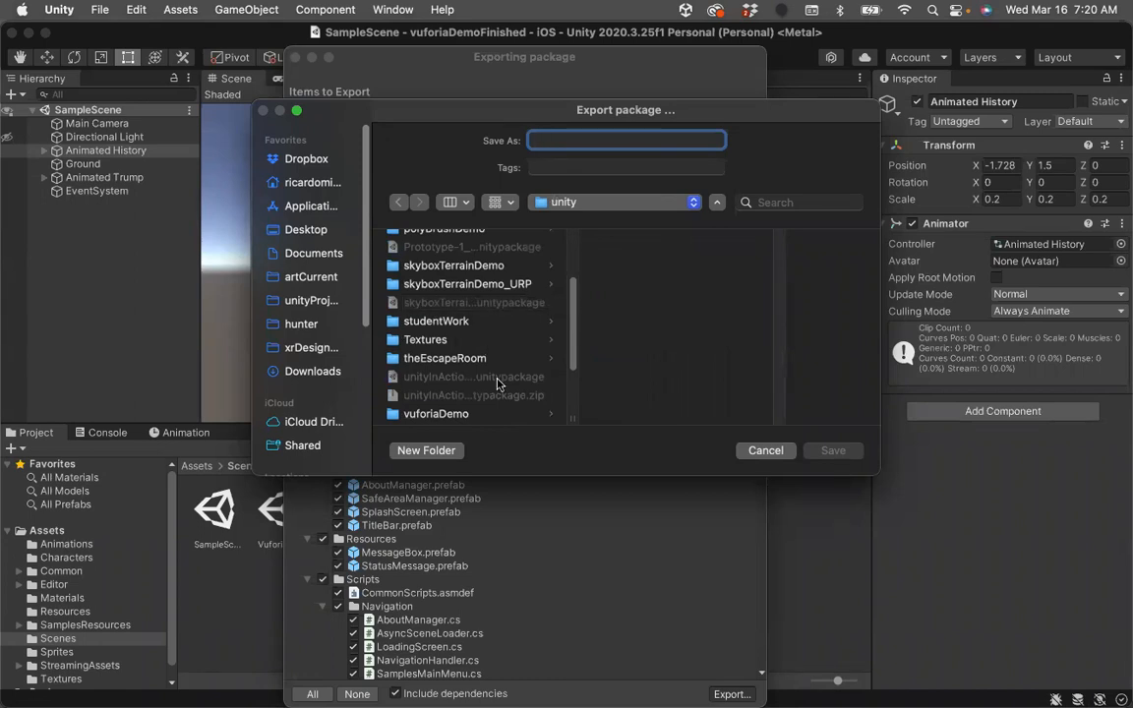
scroll(497, 383, down, 5)
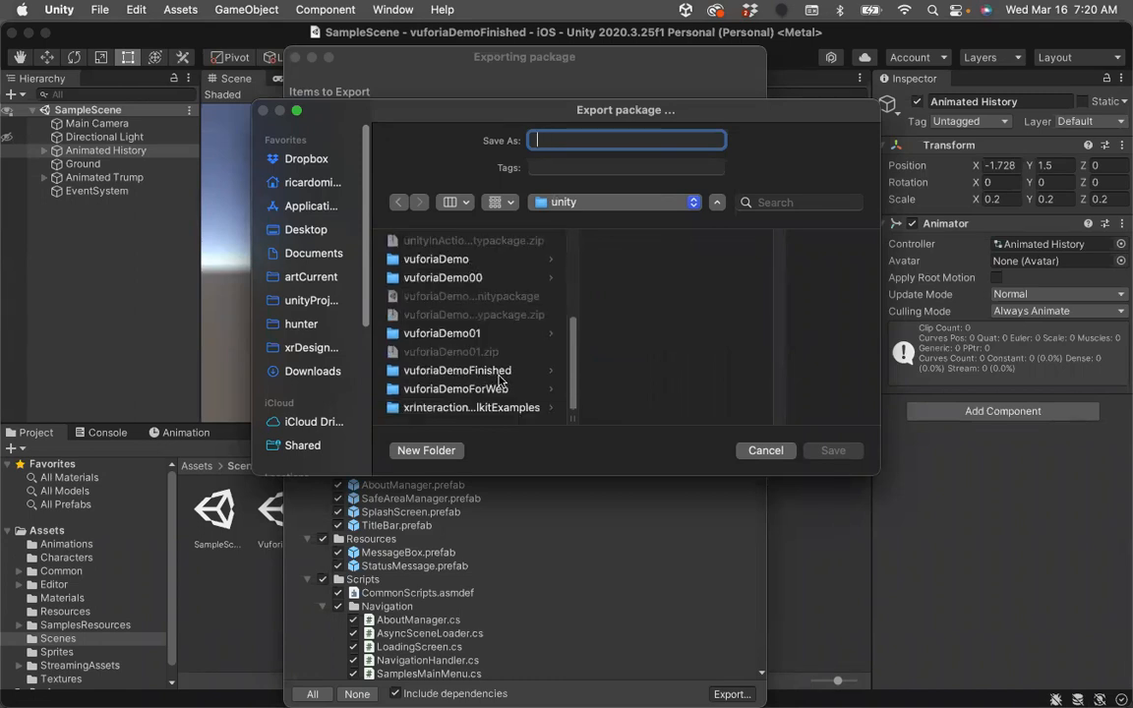
scroll(499, 380, up, 2)
scroll(499, 381, up, 5)
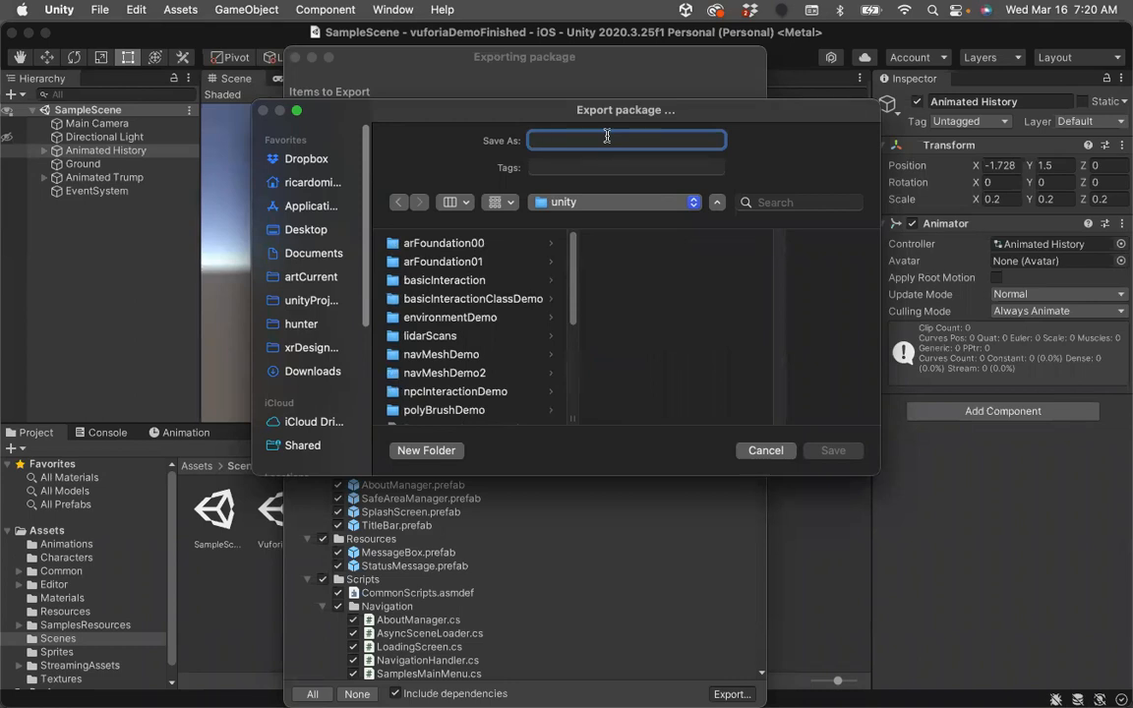
- Name the package vuforiaAR_Project and save it
text(vuforiaAR)
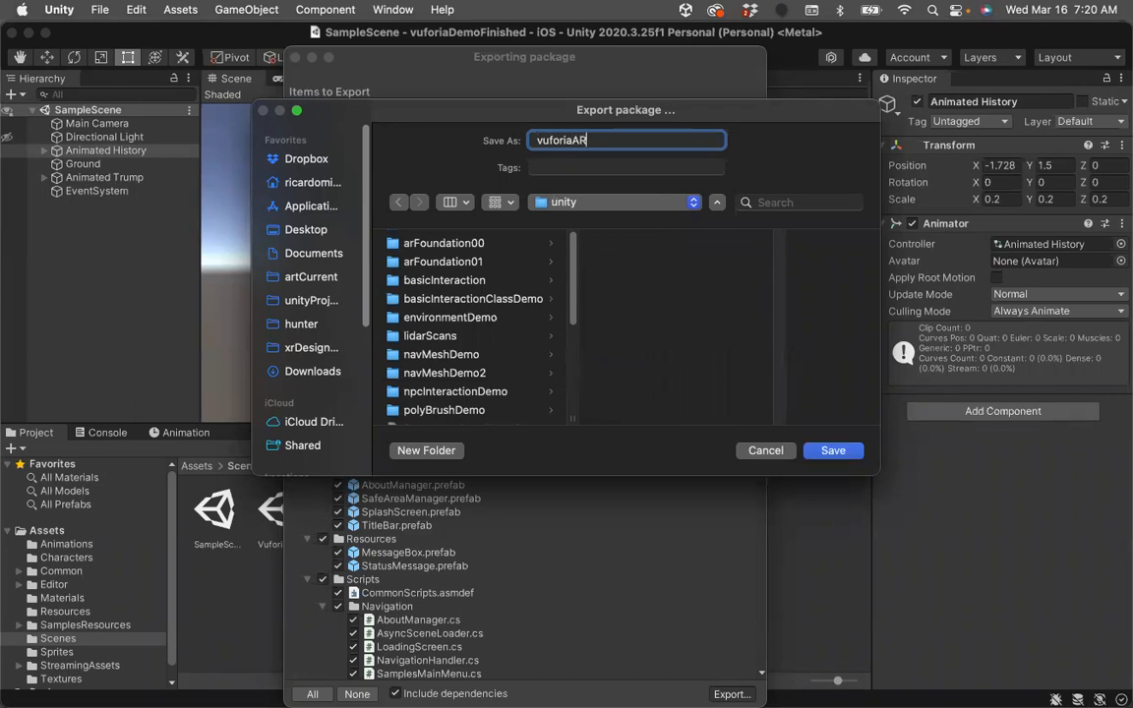
text(_Por)
key(BackSpace)
key(BackSpace)
text(roject)
click(833, 452)
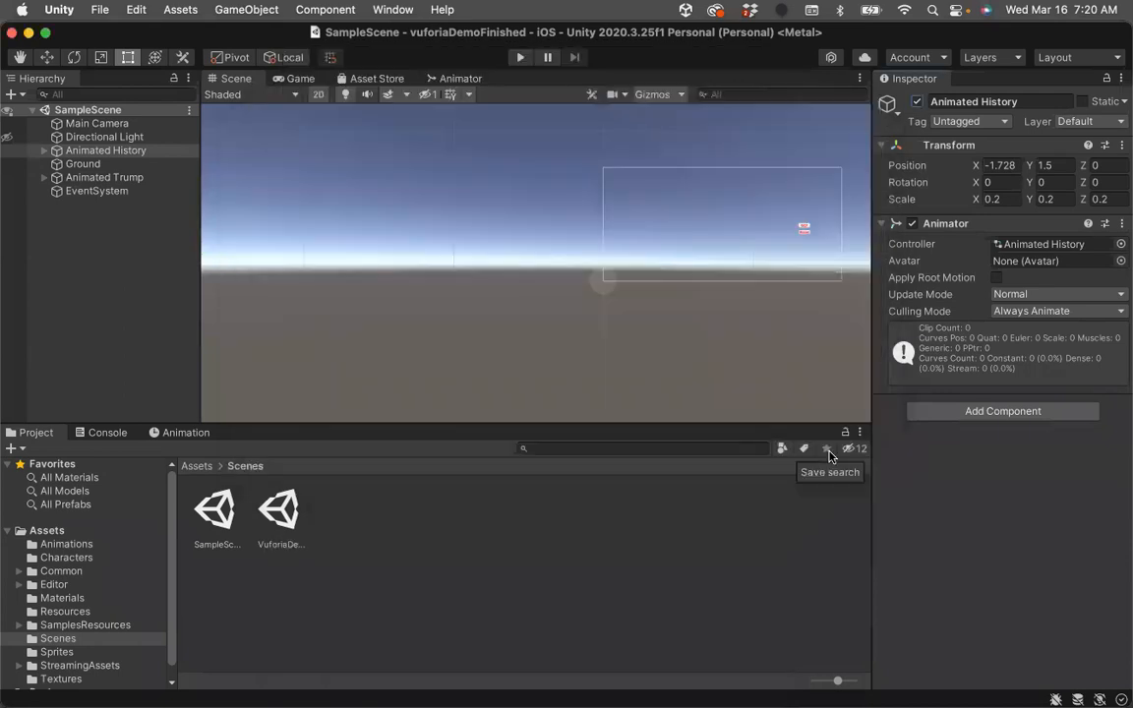
- Switch to Finder and compress vuforiaAR_Project.unitypackage in the unity folder into a ZIP archive
click(18, 44)
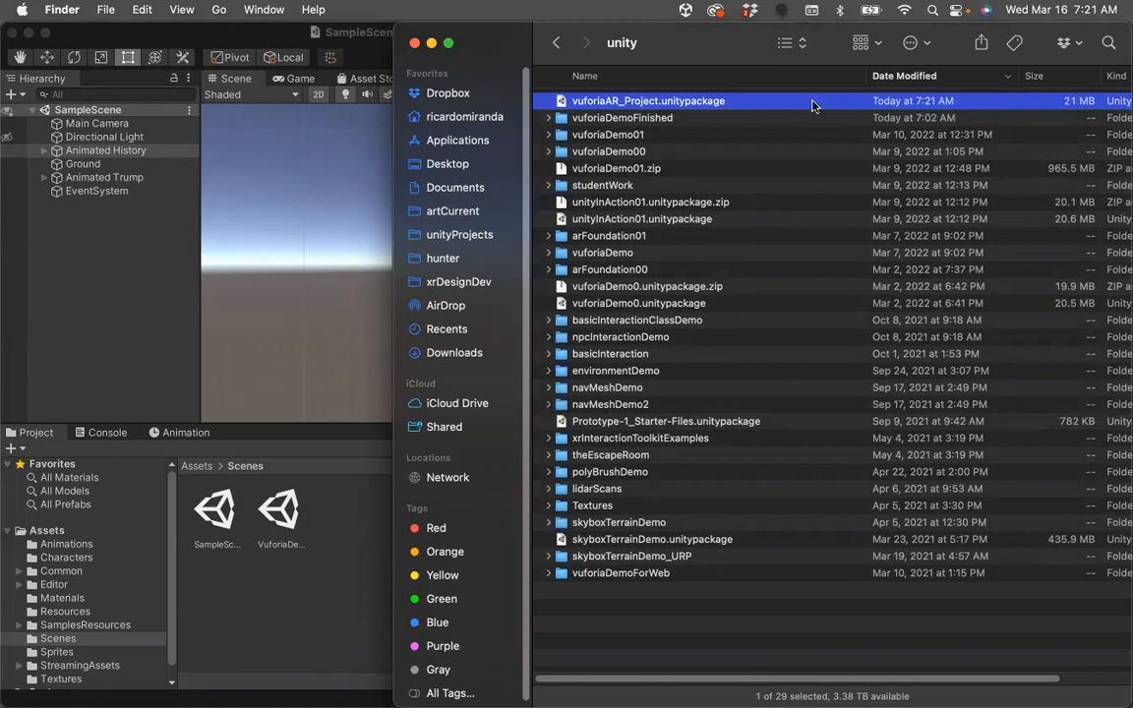
right_click(668, 104)
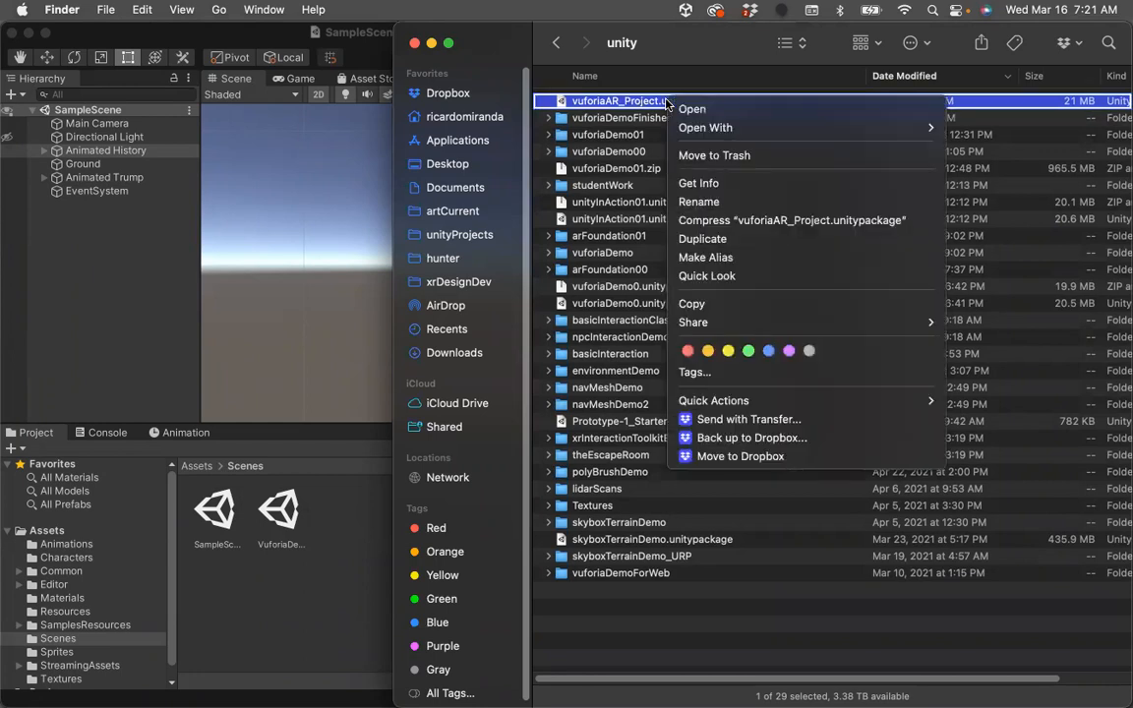
click(717, 220)
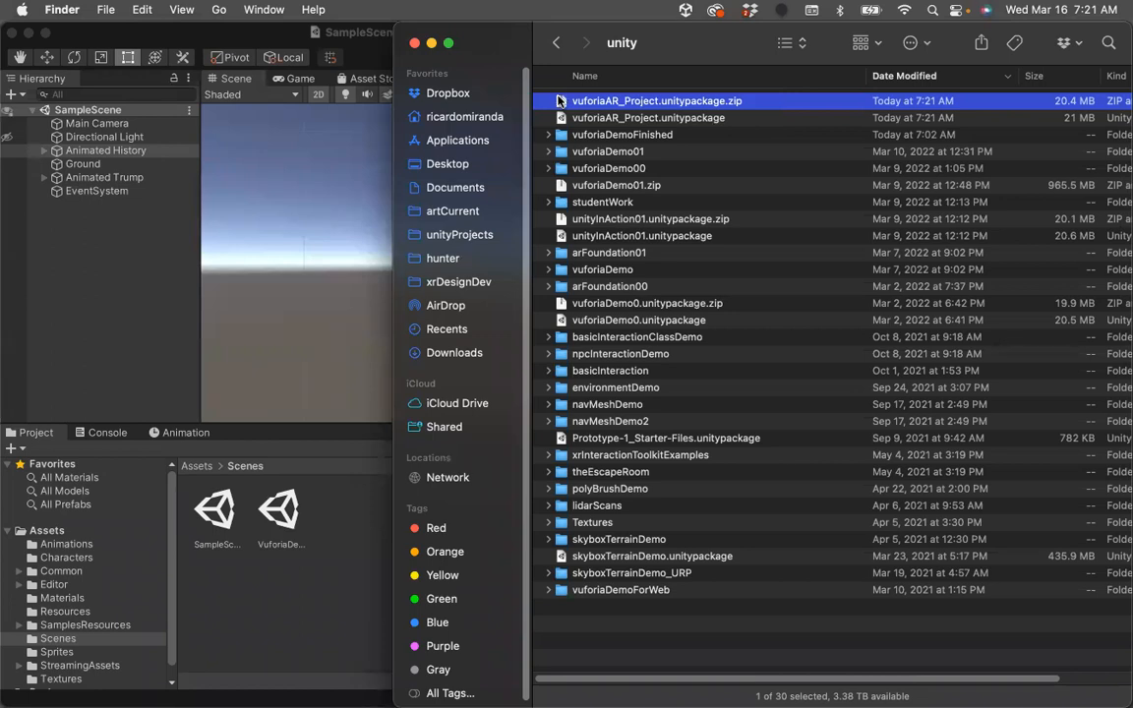
- Switch back to Unity, open the Build Settings, and move their window over the scene view
click(208, 37)
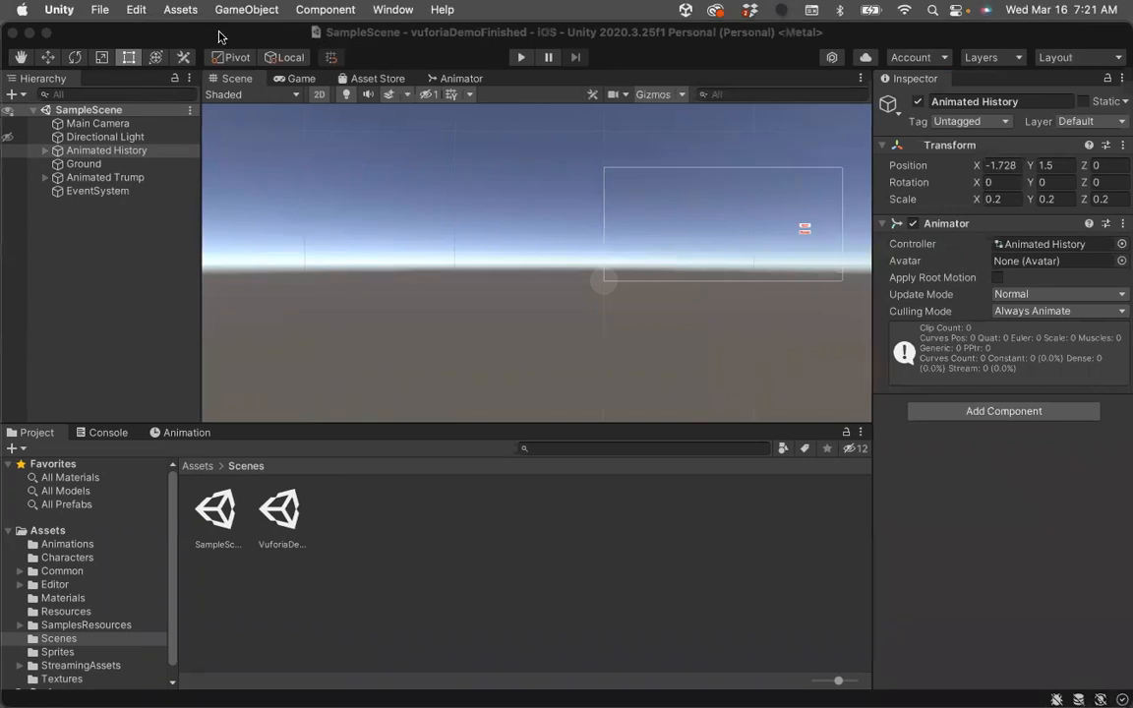
click(219, 36)
click(104, 9)
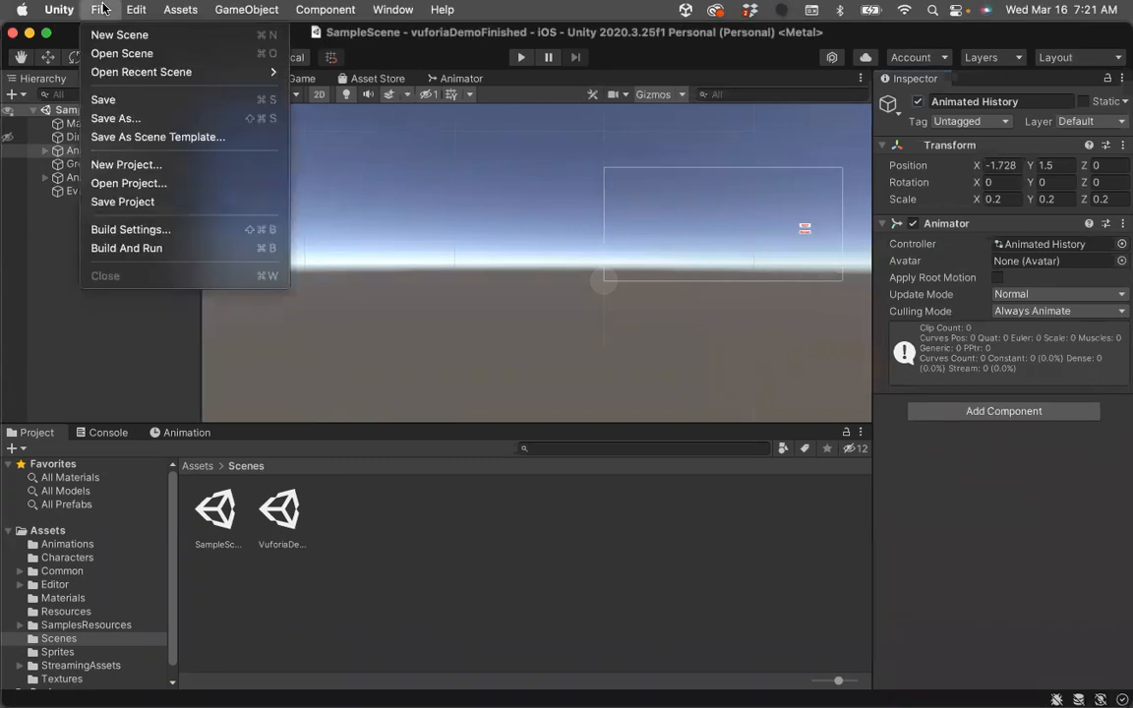
click(128, 229)
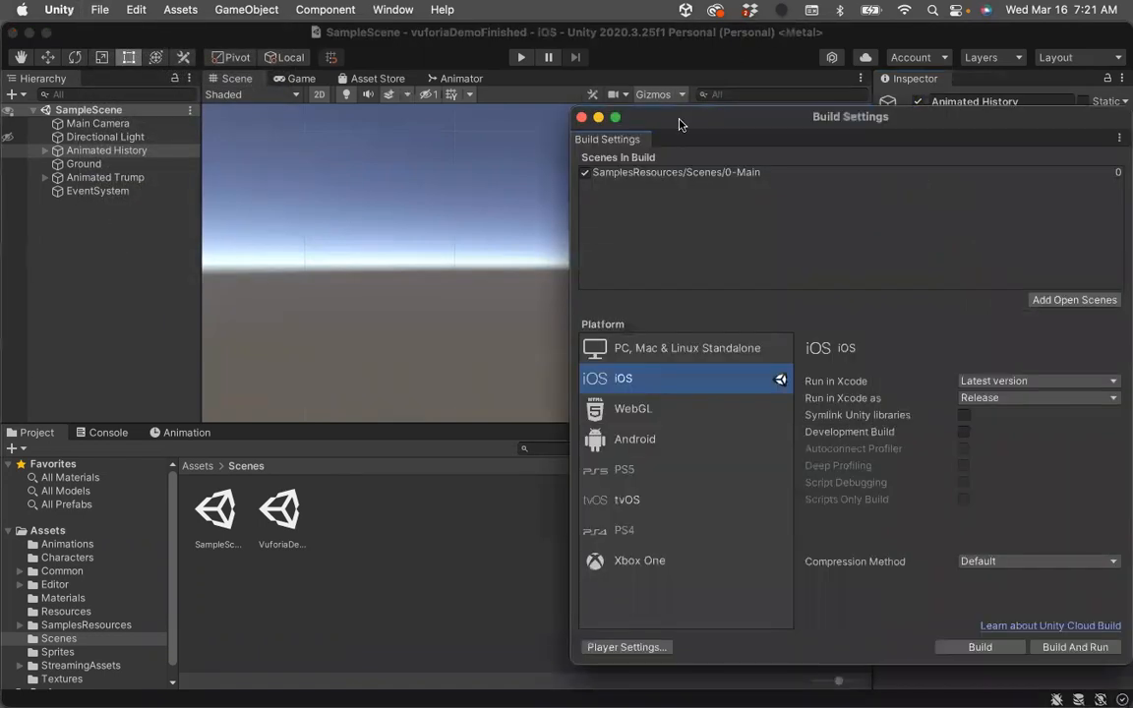
drag(640, 117, 305, 69)
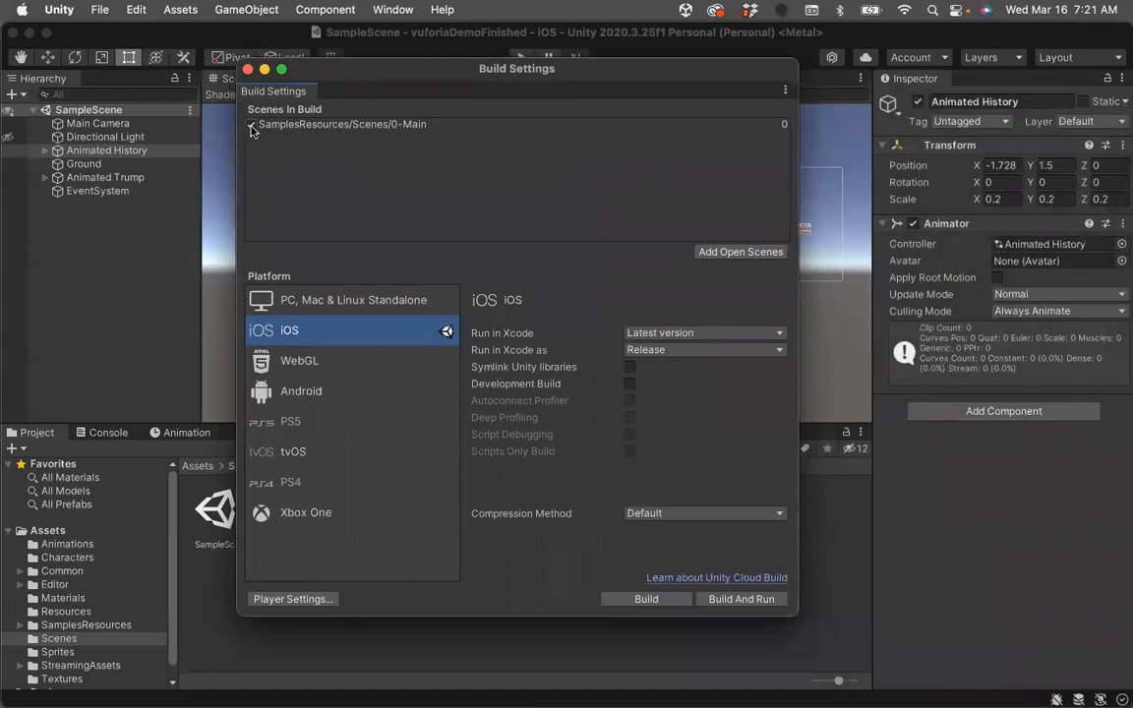
- Remove SamplesResources/Scenes/0-Main from the scenes in build and add the open SampleScene instead
click(303, 130)
right_click(303, 130)
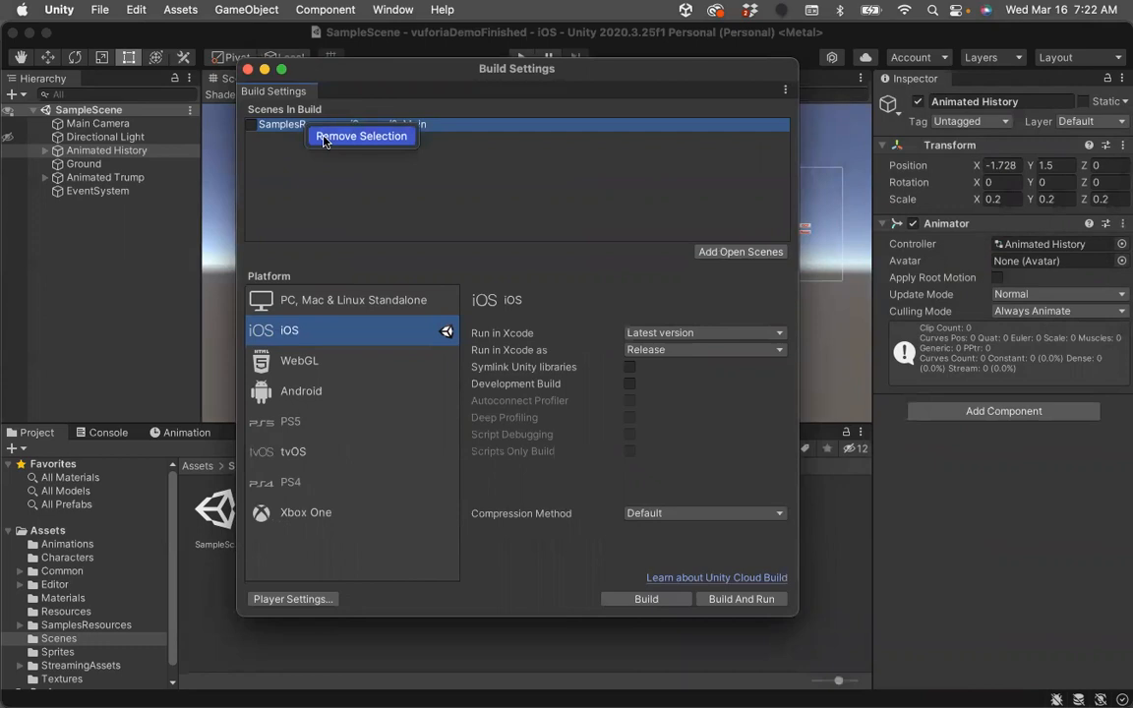
click(324, 140)
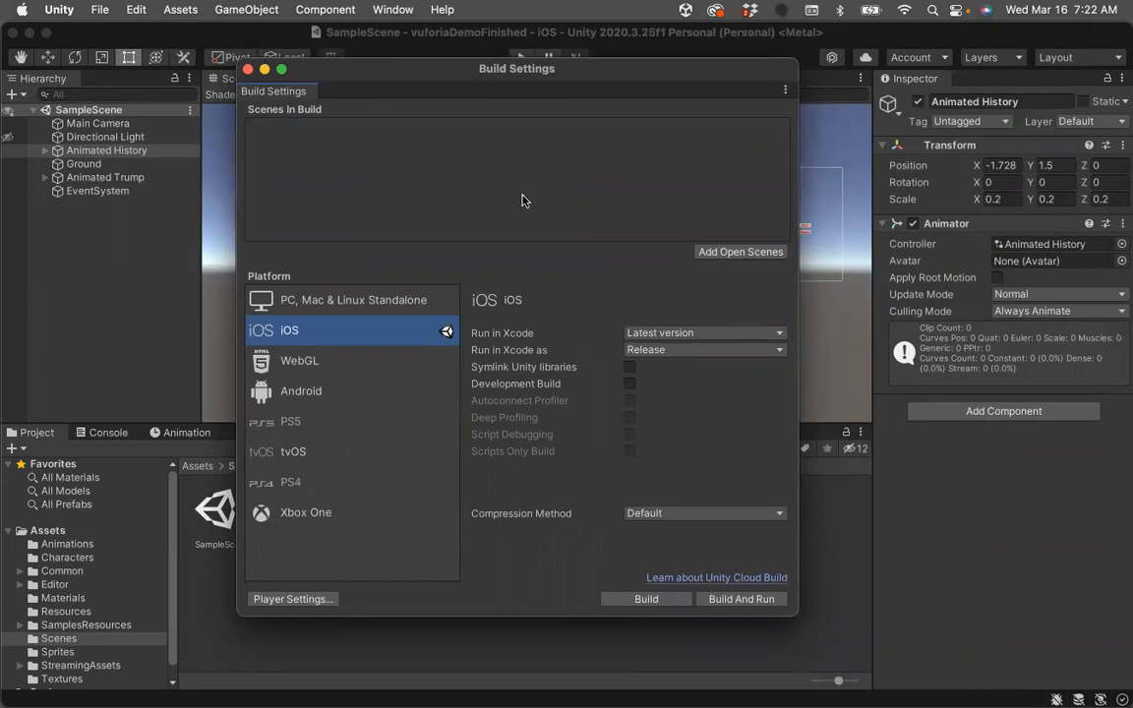
click(731, 252)
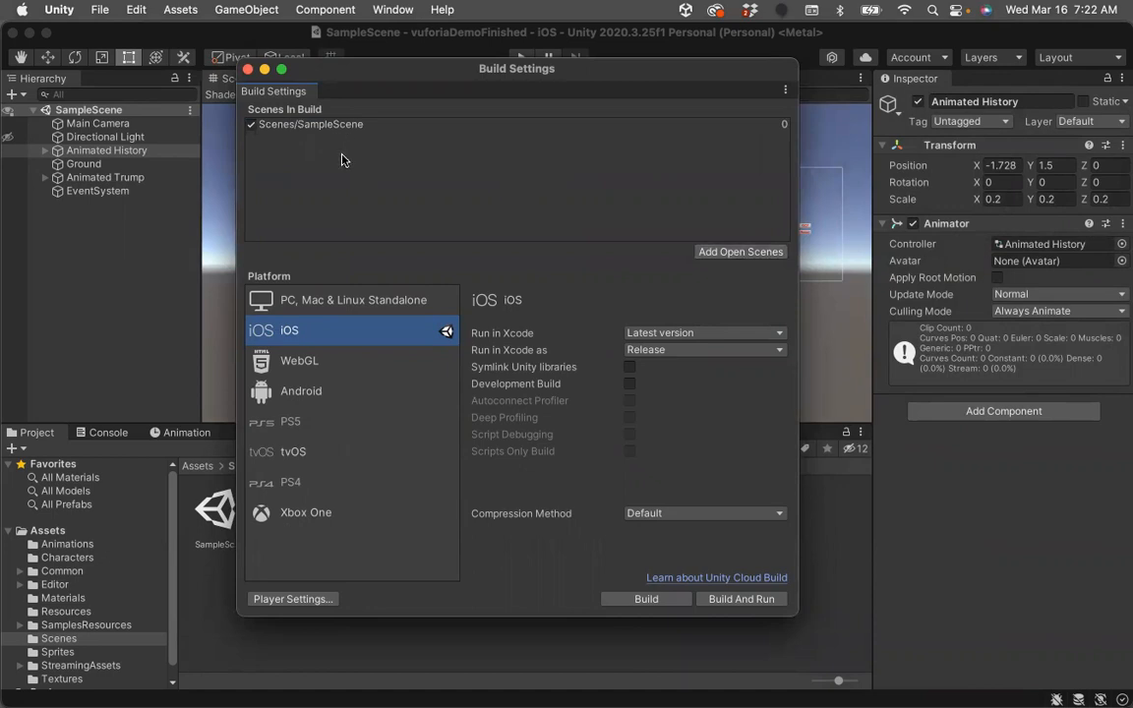
- Switch the build platform to WebGL and start Build And Run with the unity folder as the save location
click(295, 362)
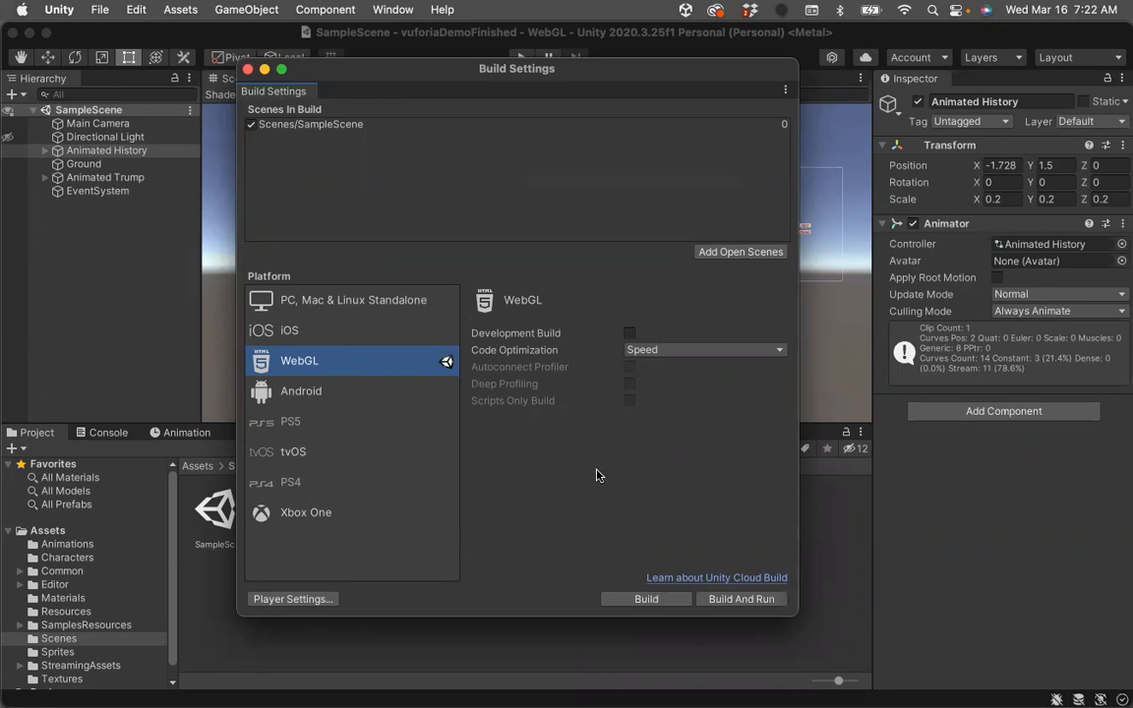
click(733, 604)
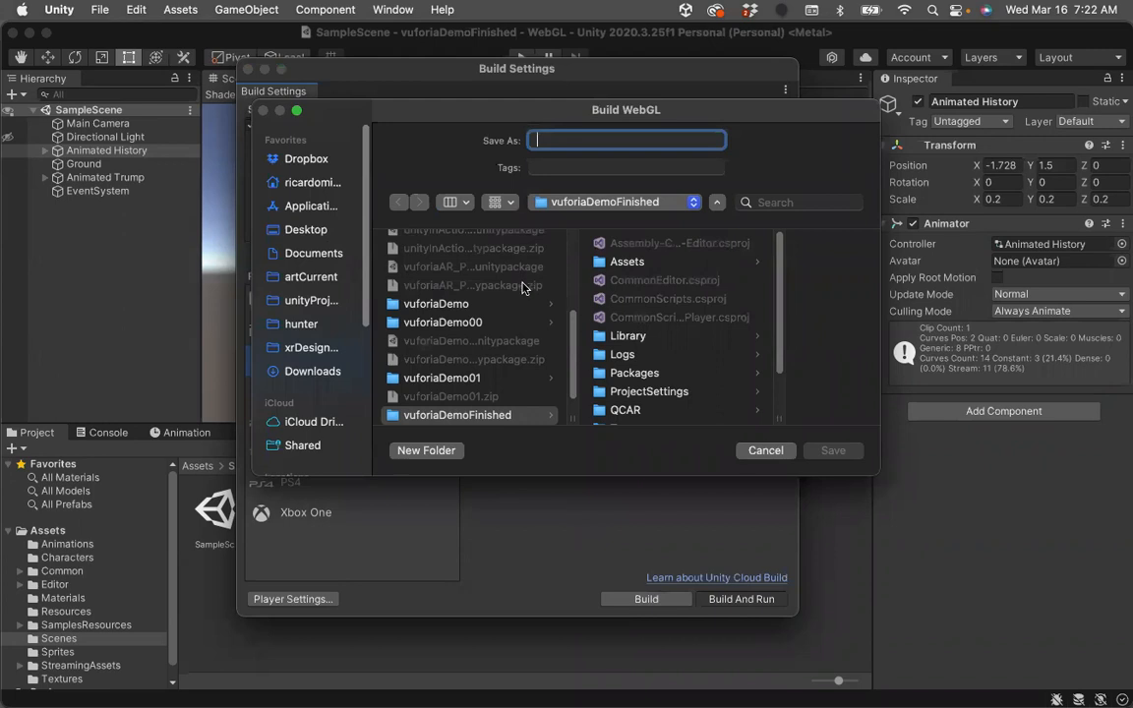
click(628, 202)
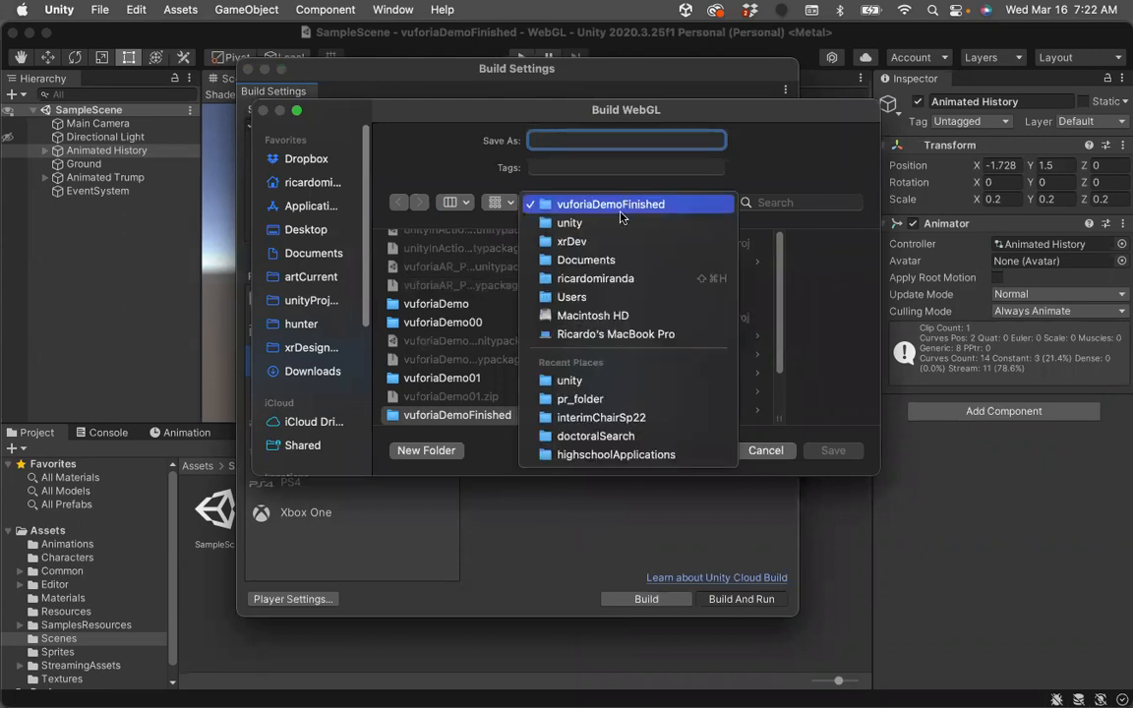
click(615, 223)
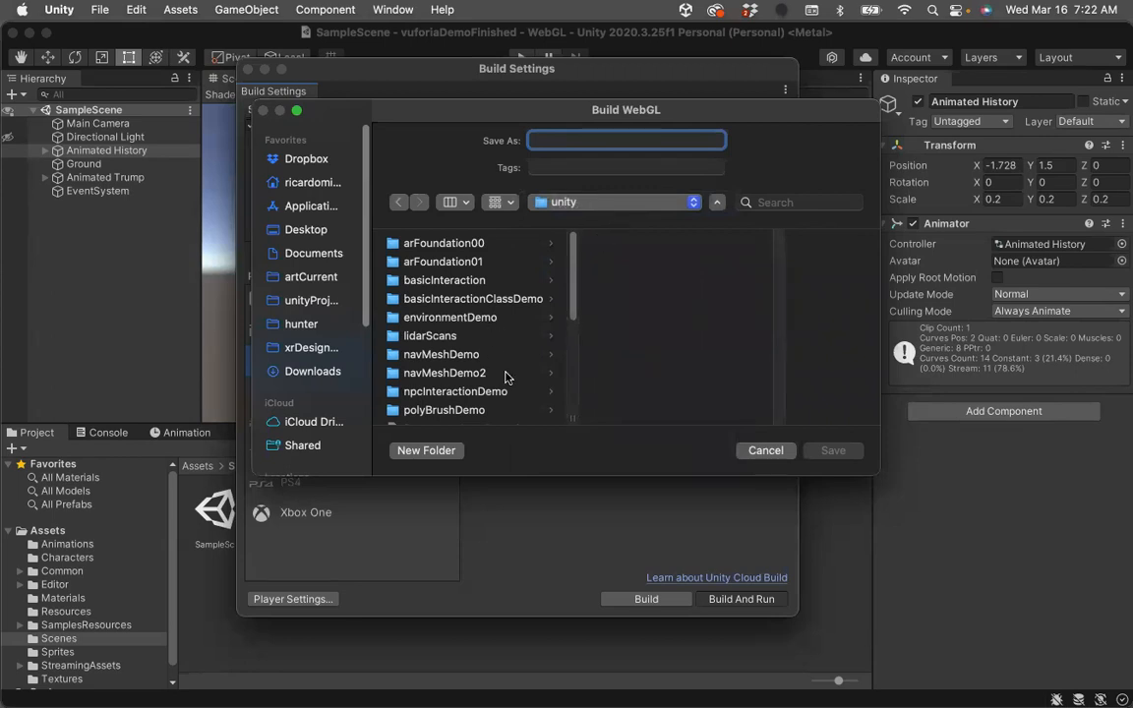
scroll(508, 376, down, 10)
scroll(508, 377, up, 10)
- Create a new folder named finishedProjects inside the unity folder
click(426, 450)
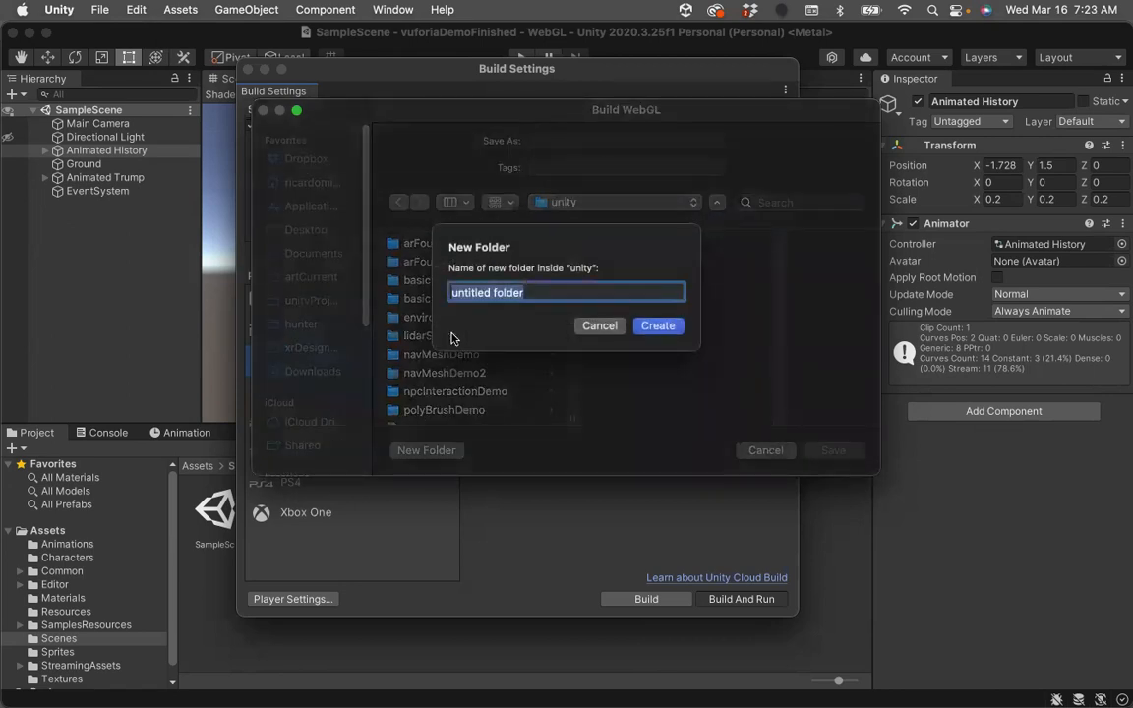
text(fin)
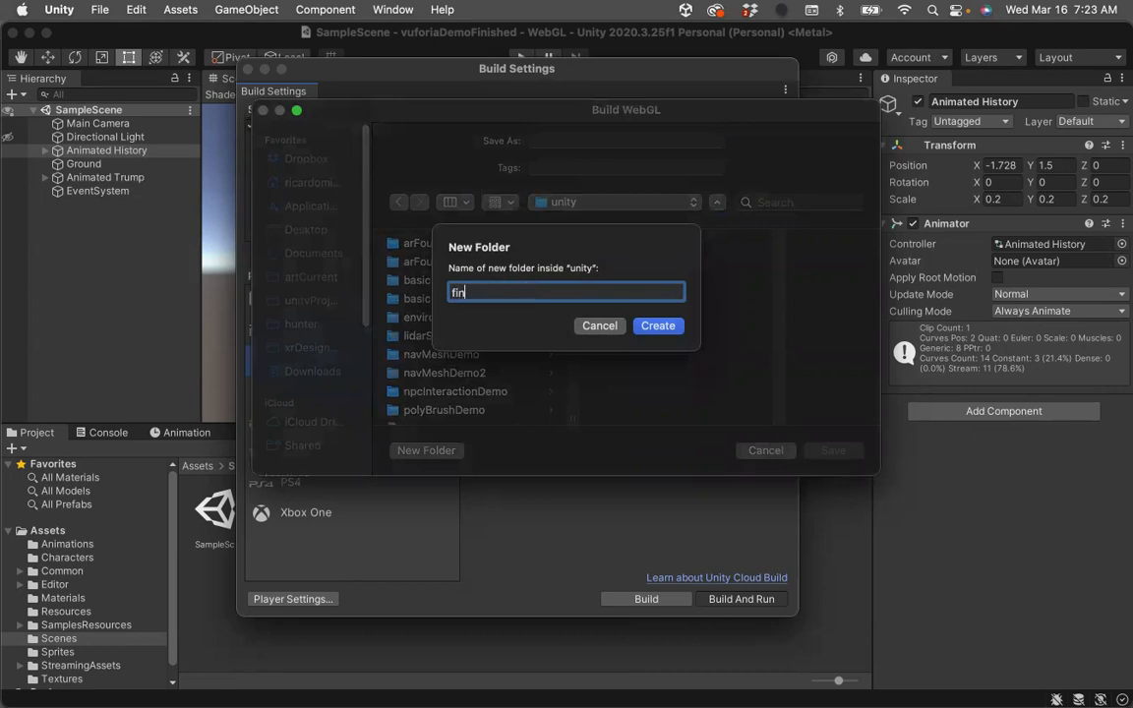
text(ishedProjects)
click(659, 327)
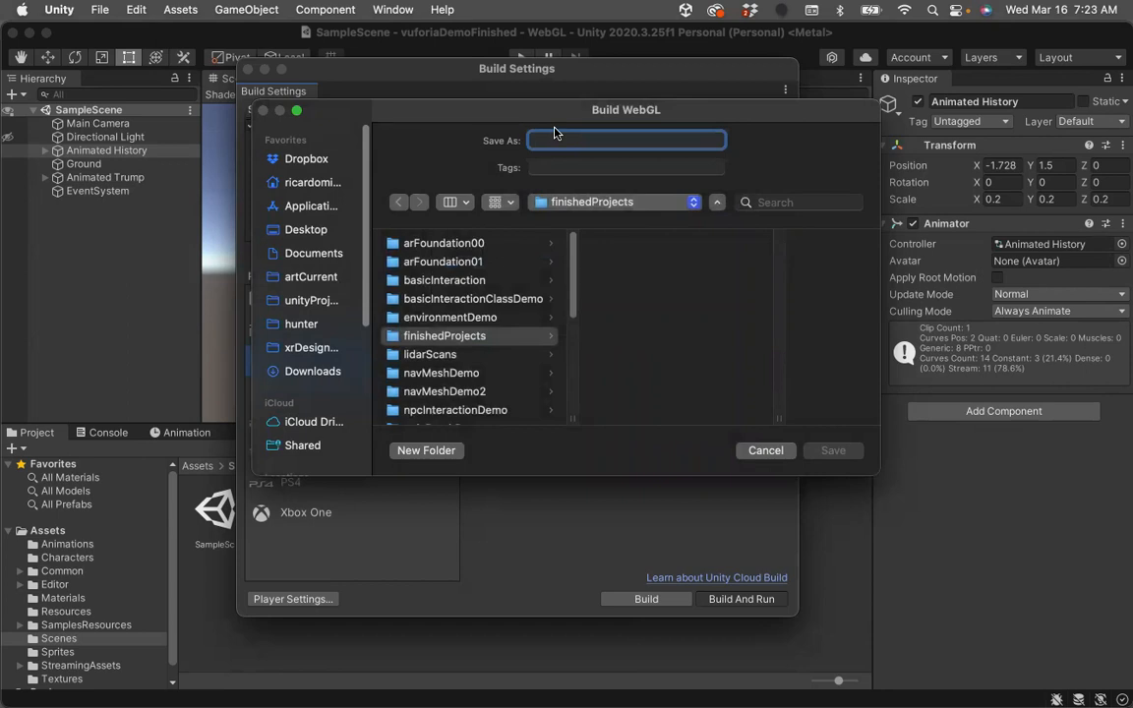
- Name the WebGL build vuforiaAR_Project, save it in finishedProjects, and dismiss the Unity Hub update notice
text(vufo)
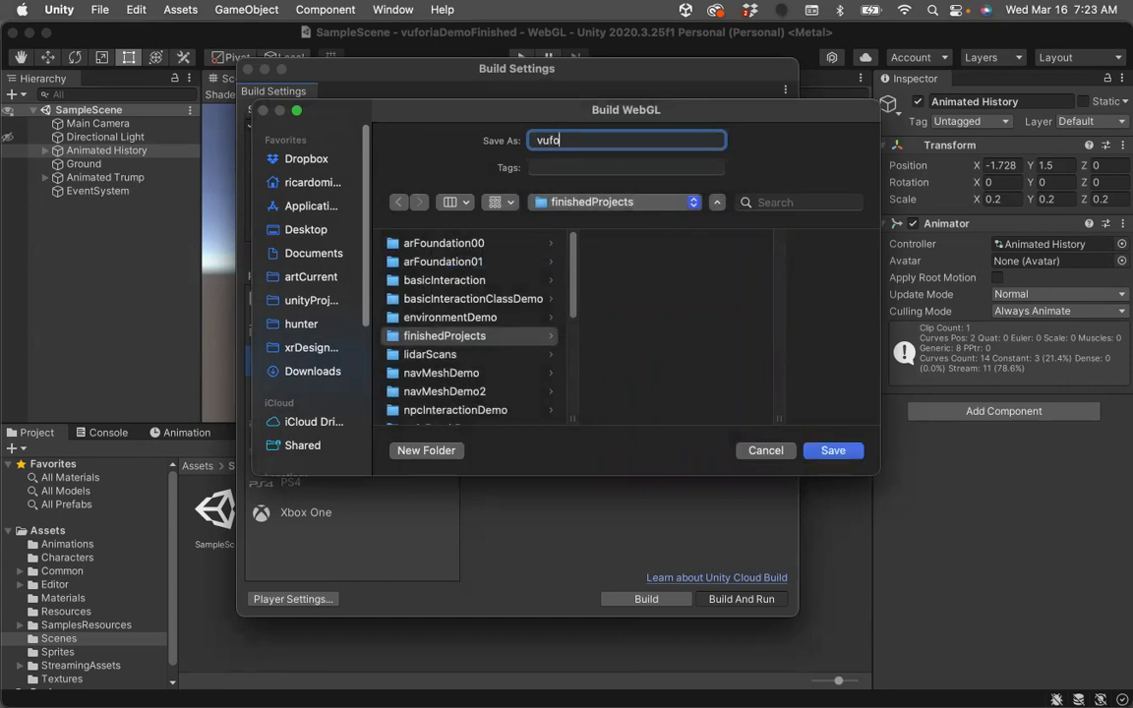
text(riaAR_Project)
click(834, 452)
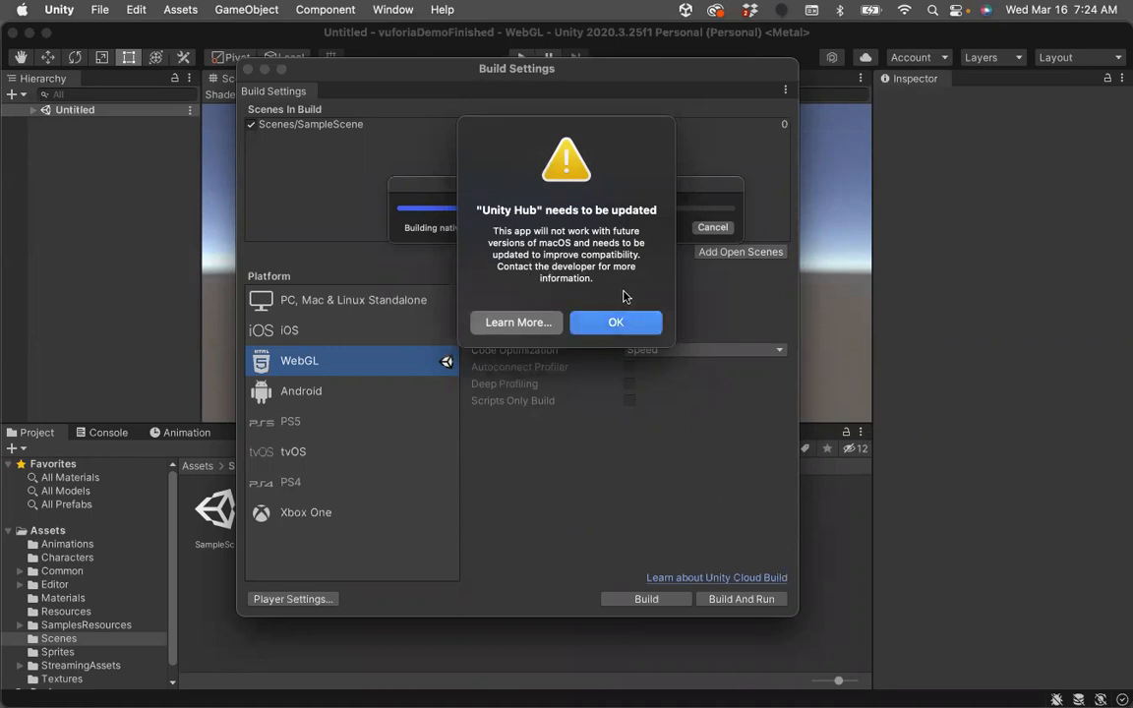
key(Return)
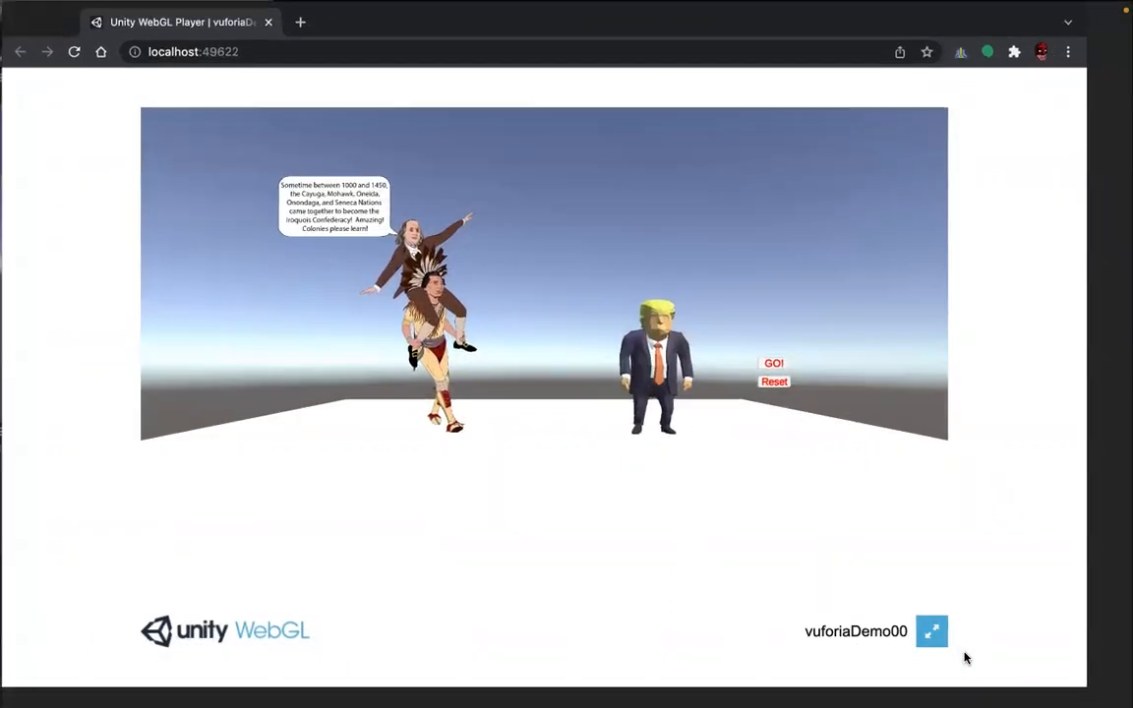
- Test the WebGL build in full screen, trying GO!, Reset and the Animated History figure, and leave full screen
click(932, 632)
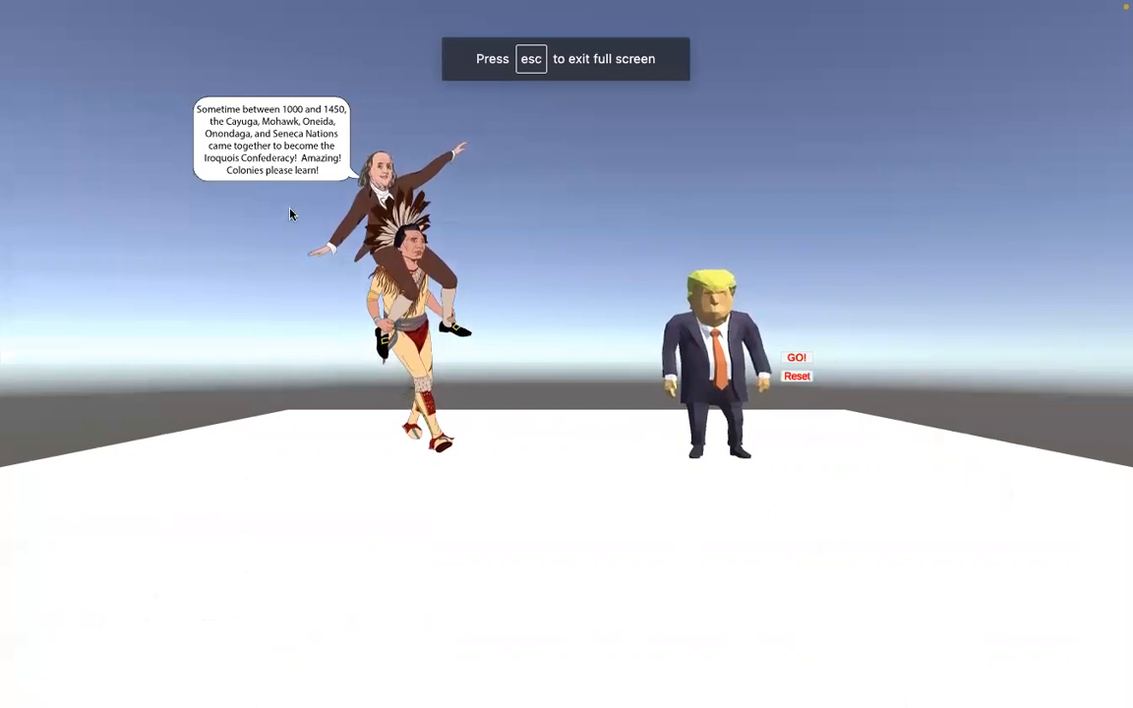
click(803, 360)
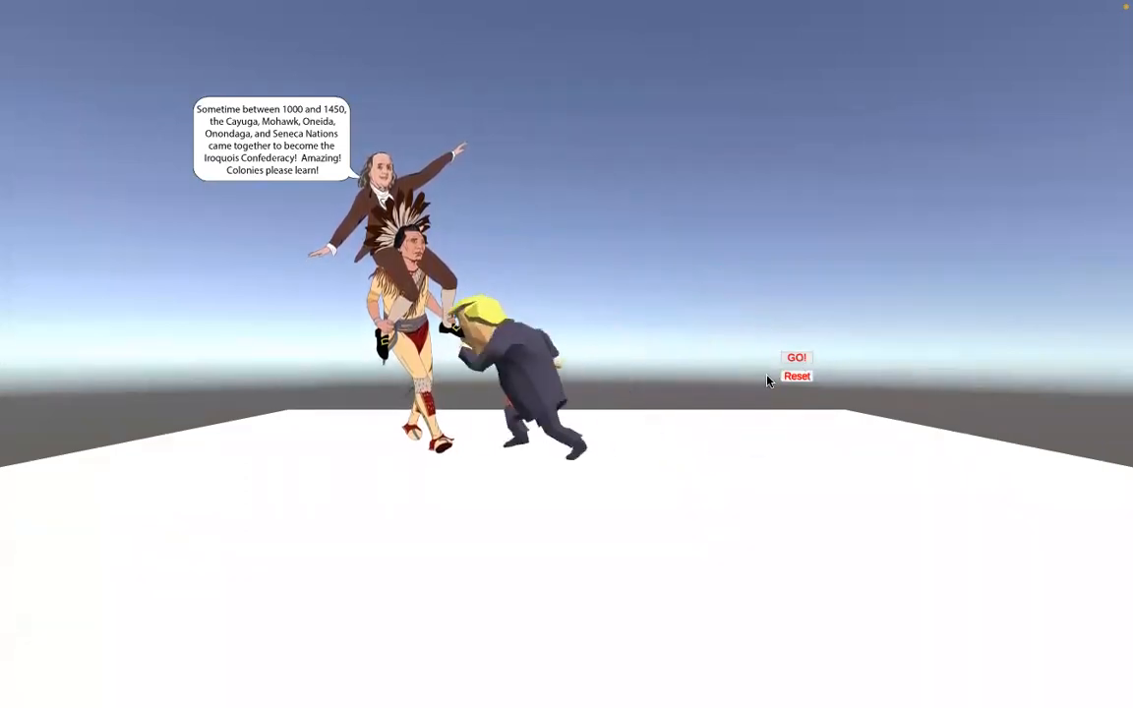
click(797, 378)
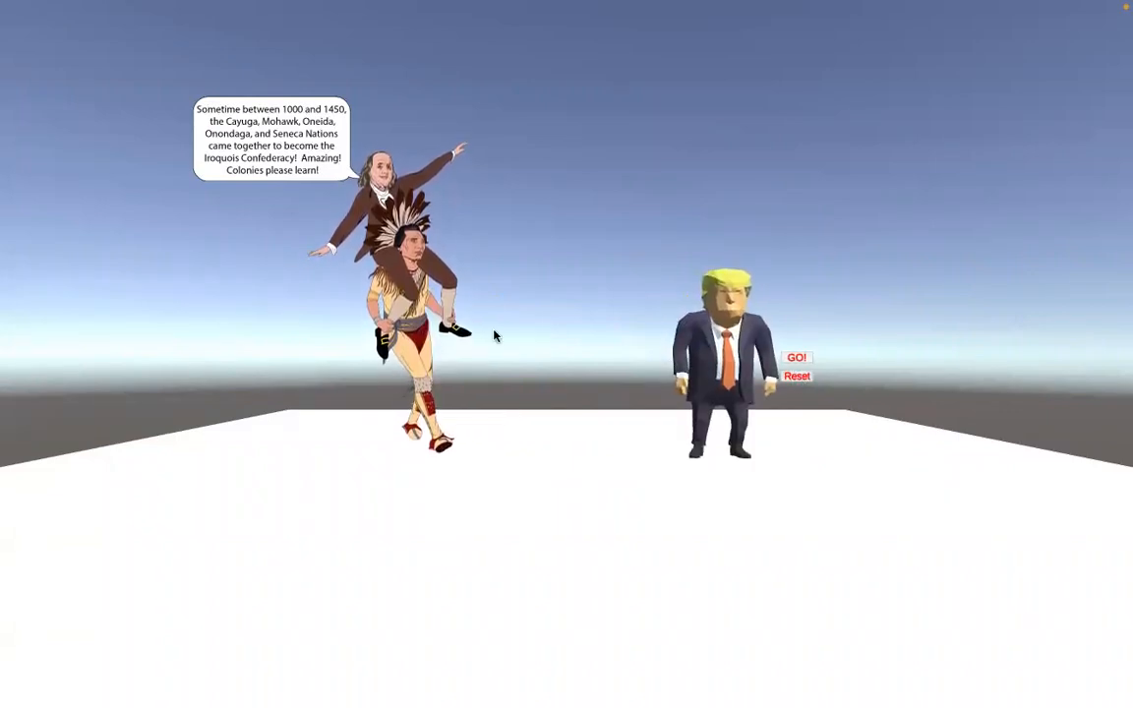
click(393, 307)
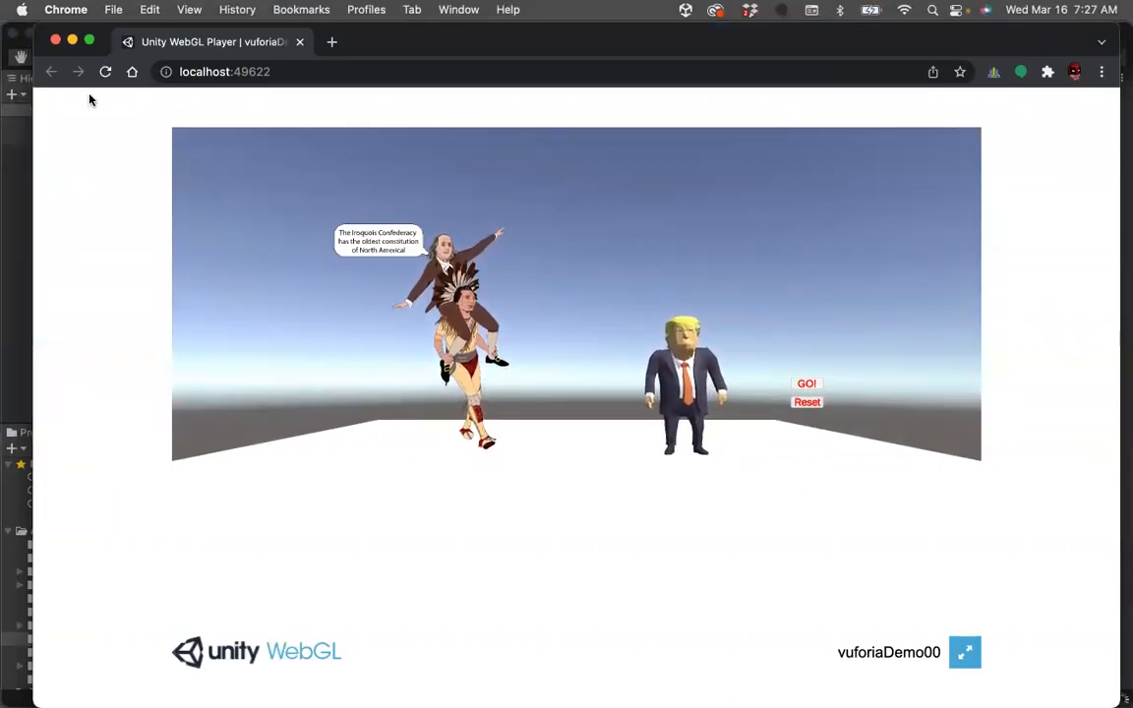
- Close the browser window with the WebGL player and the Build Settings window in Unity
click(56, 42)
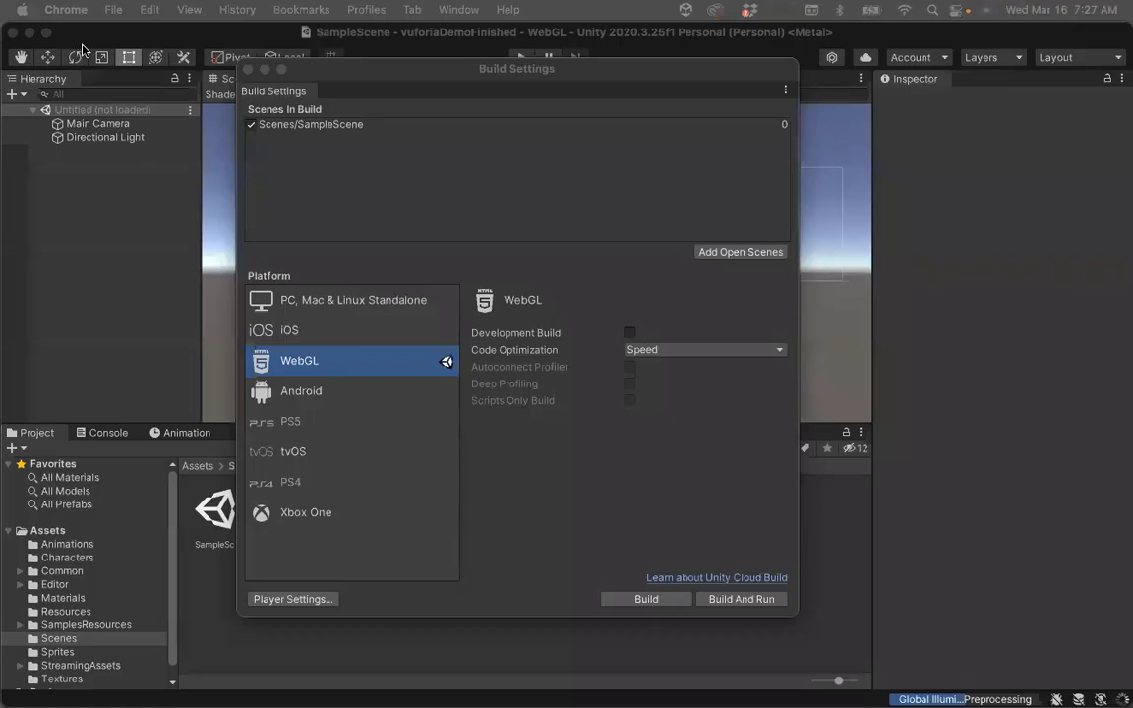
click(247, 70)
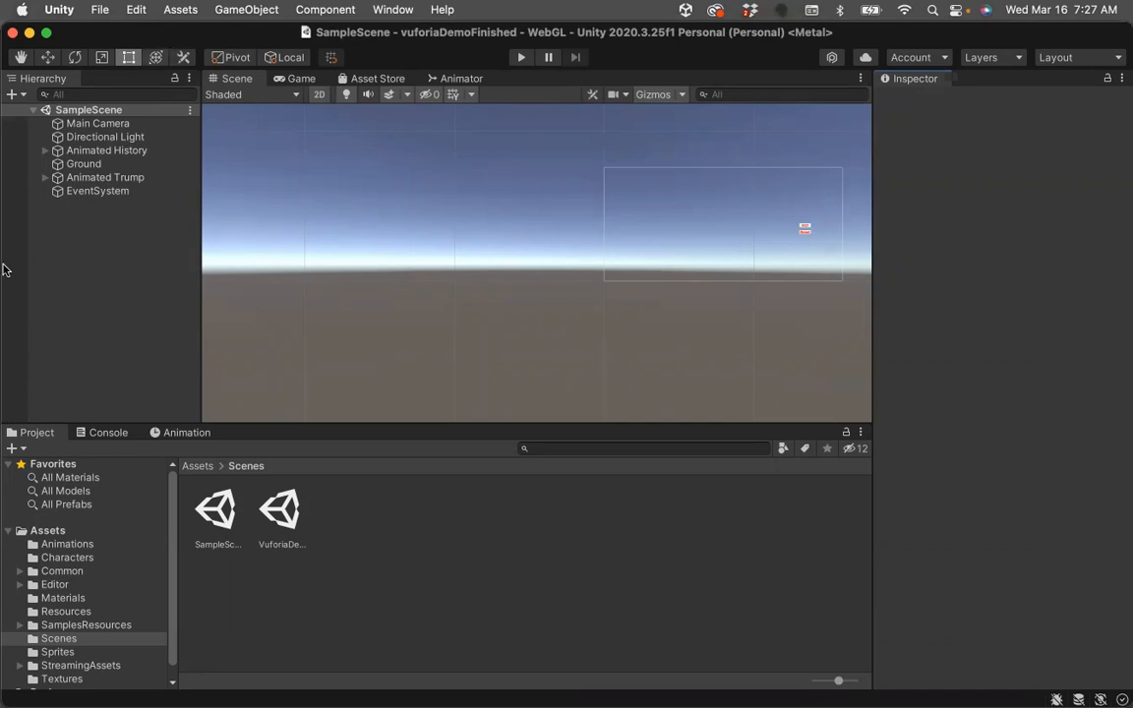
- Switch to Finder and examine the contents of finishedProjects/vuforiaAR_Project, including its index.html file
mouse_move(4, 260)
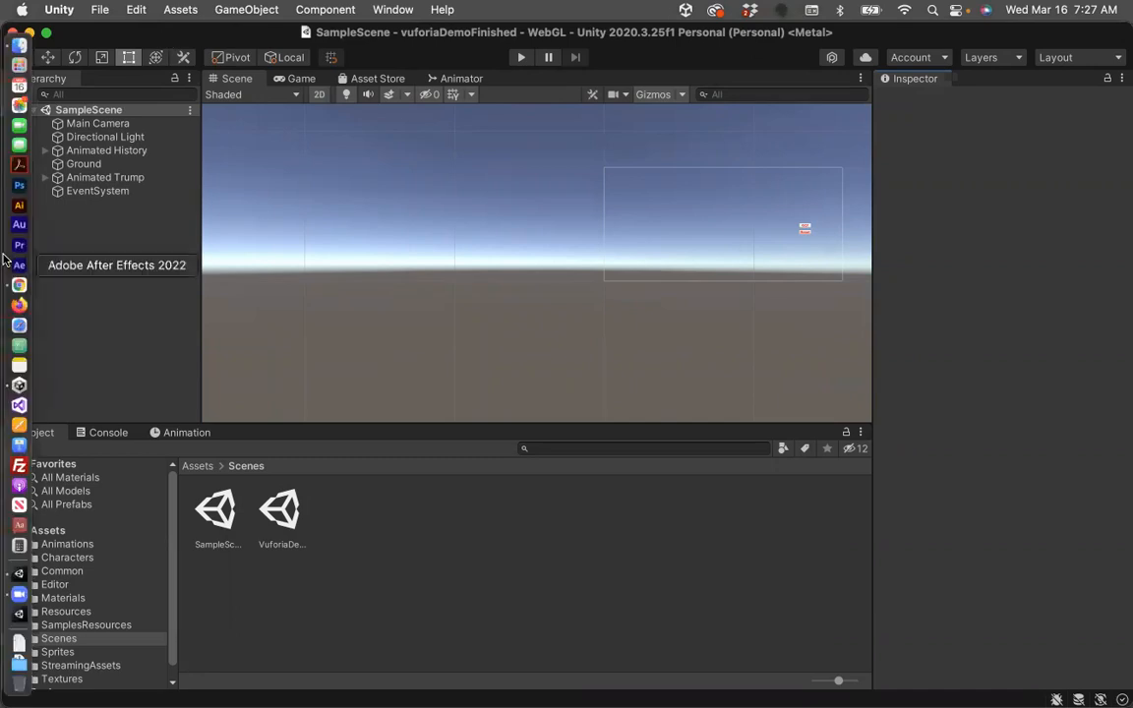
click(17, 45)
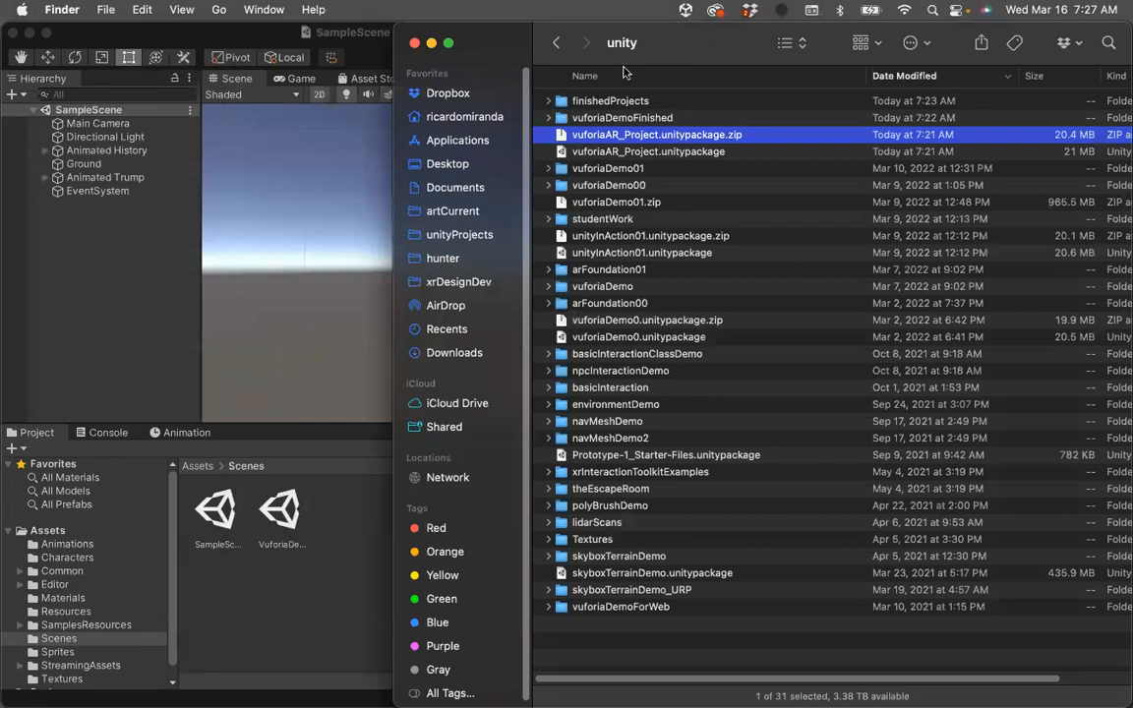
click(549, 102)
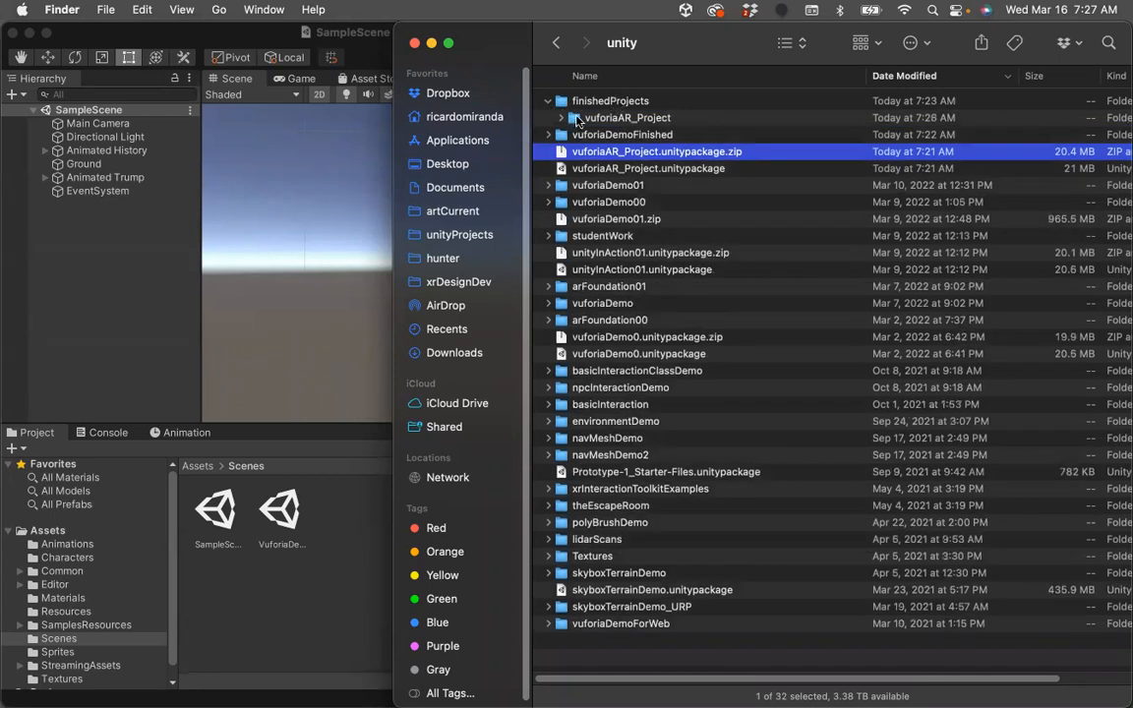
click(565, 118)
click(562, 118)
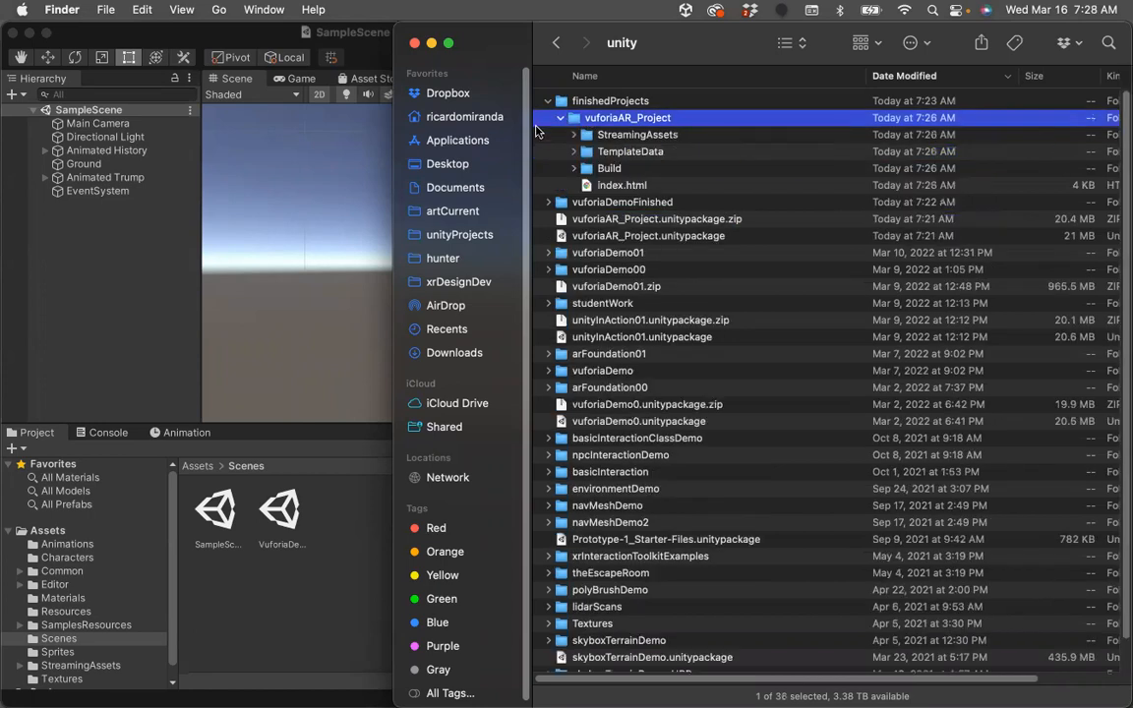
click(585, 187)
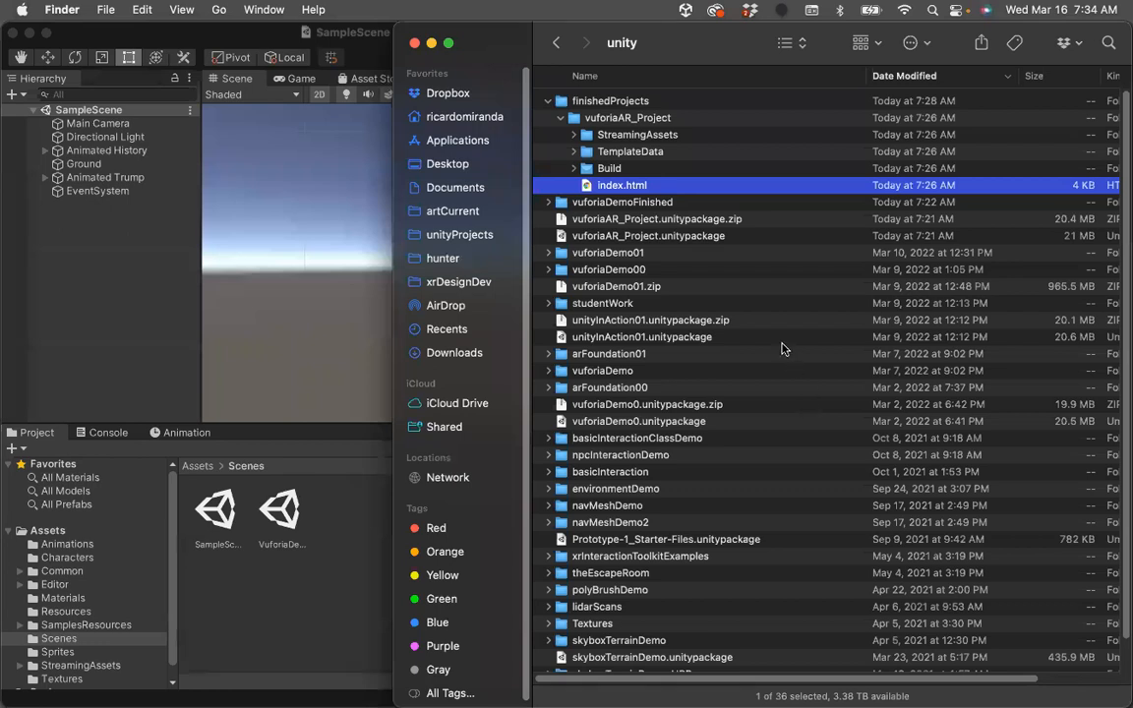
click(558, 118)
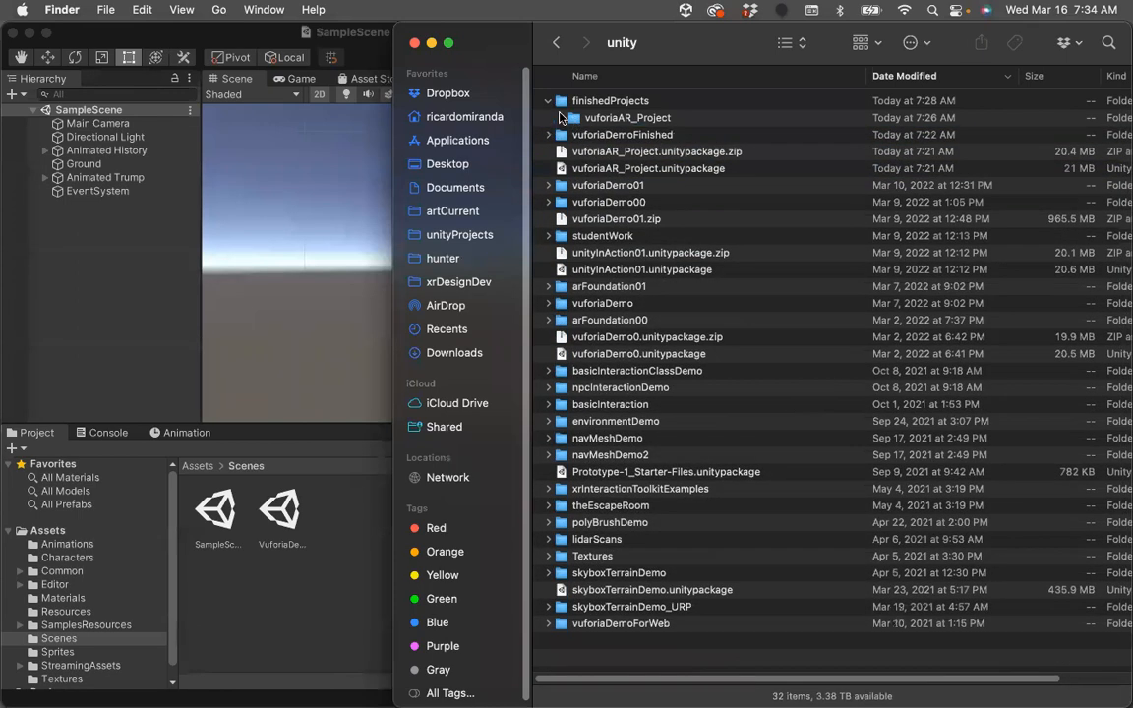
click(561, 118)
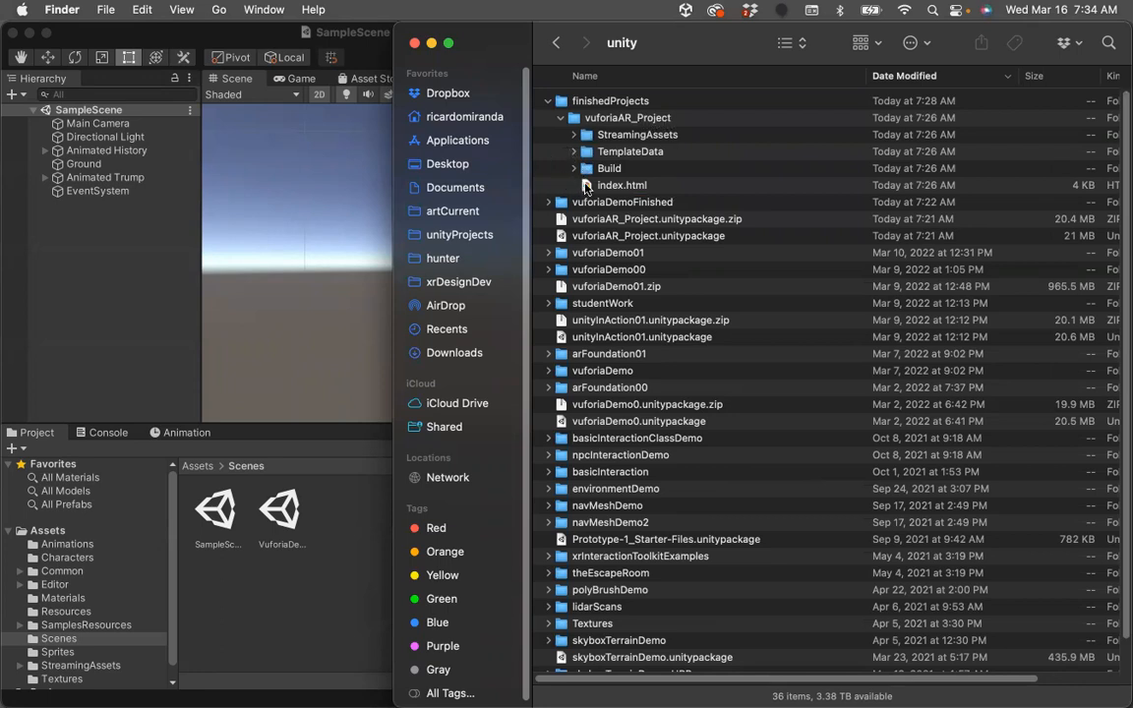
click(587, 187)
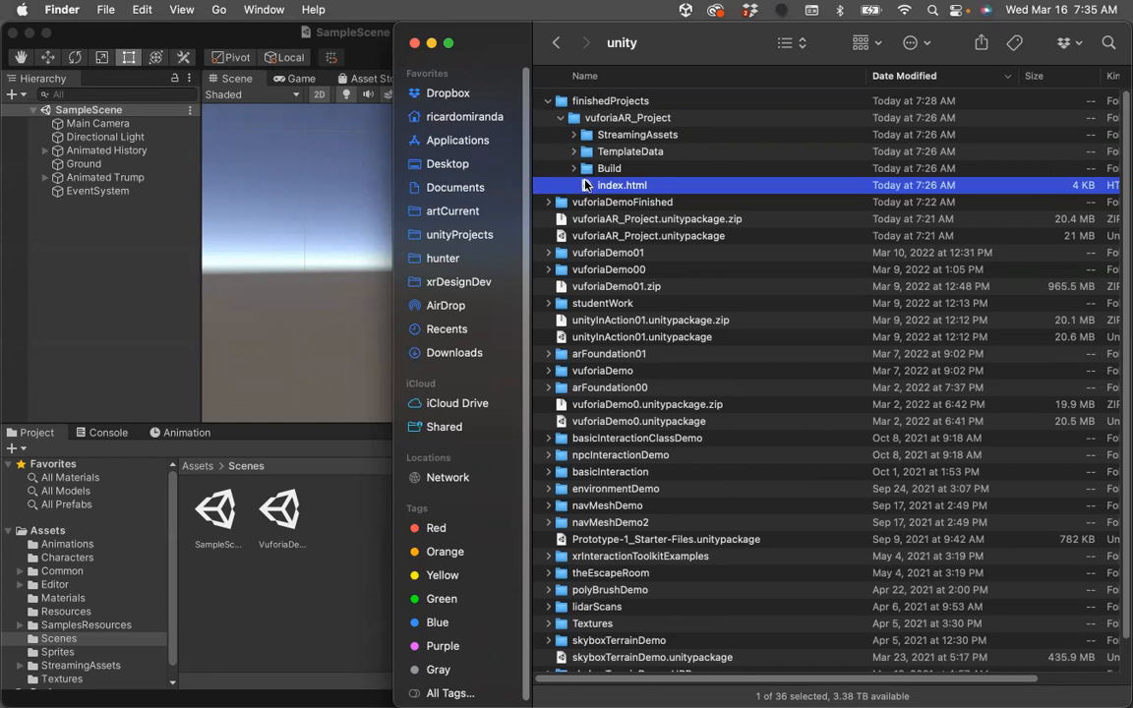
click(561, 118)
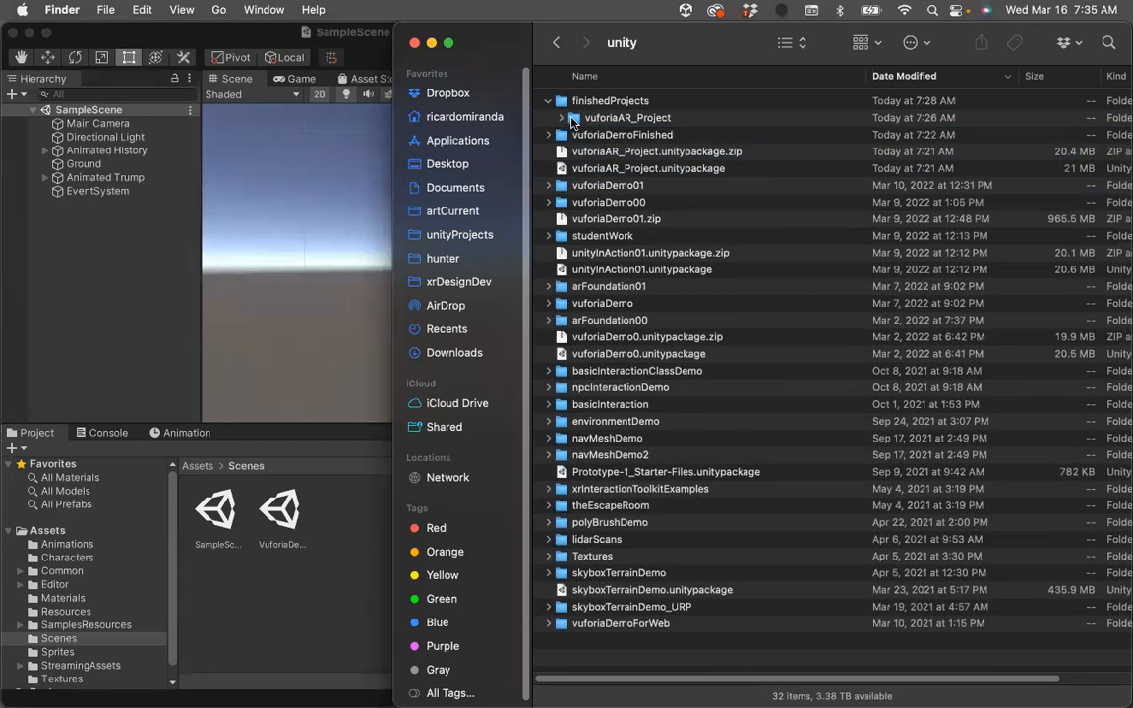
- Compress the vuforiaAR_Project build folder into a ZIP archive, close the extra Finder window, and select the archive
click(575, 120)
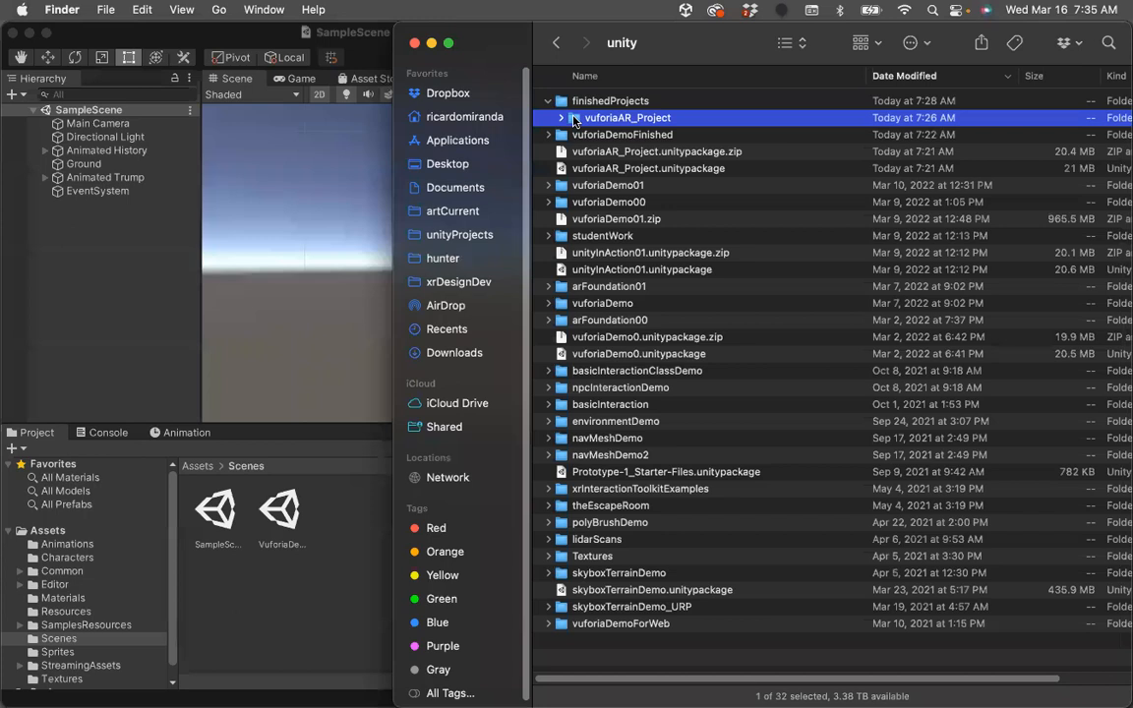
right_click(575, 120)
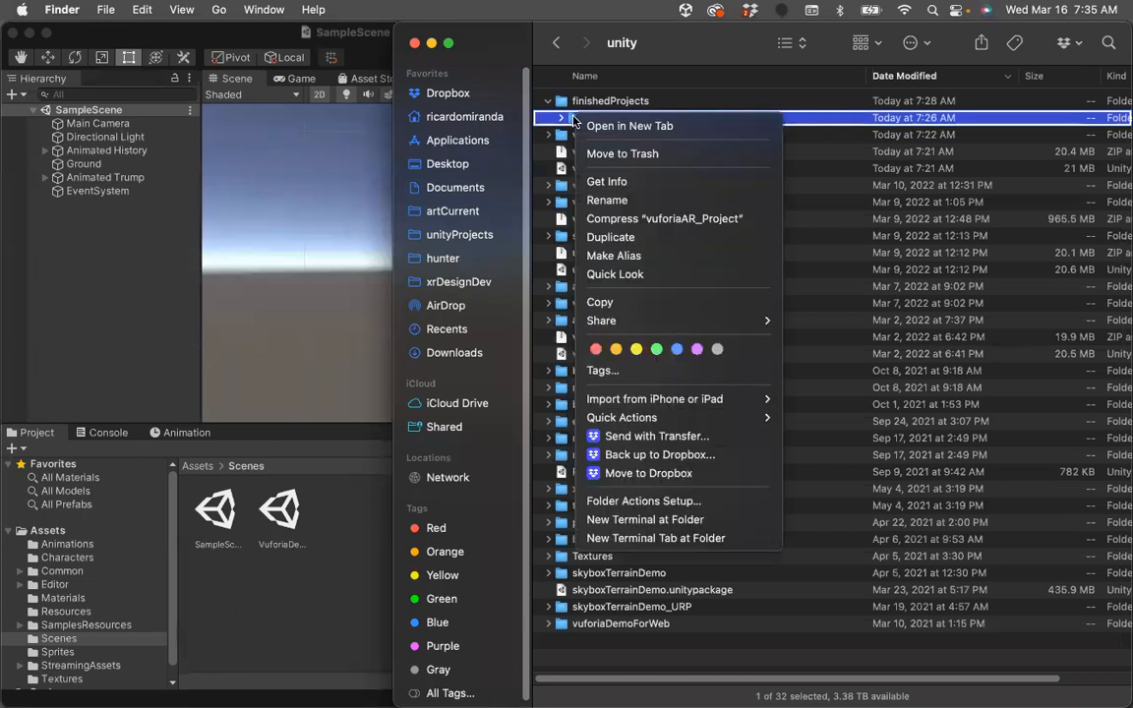
click(617, 218)
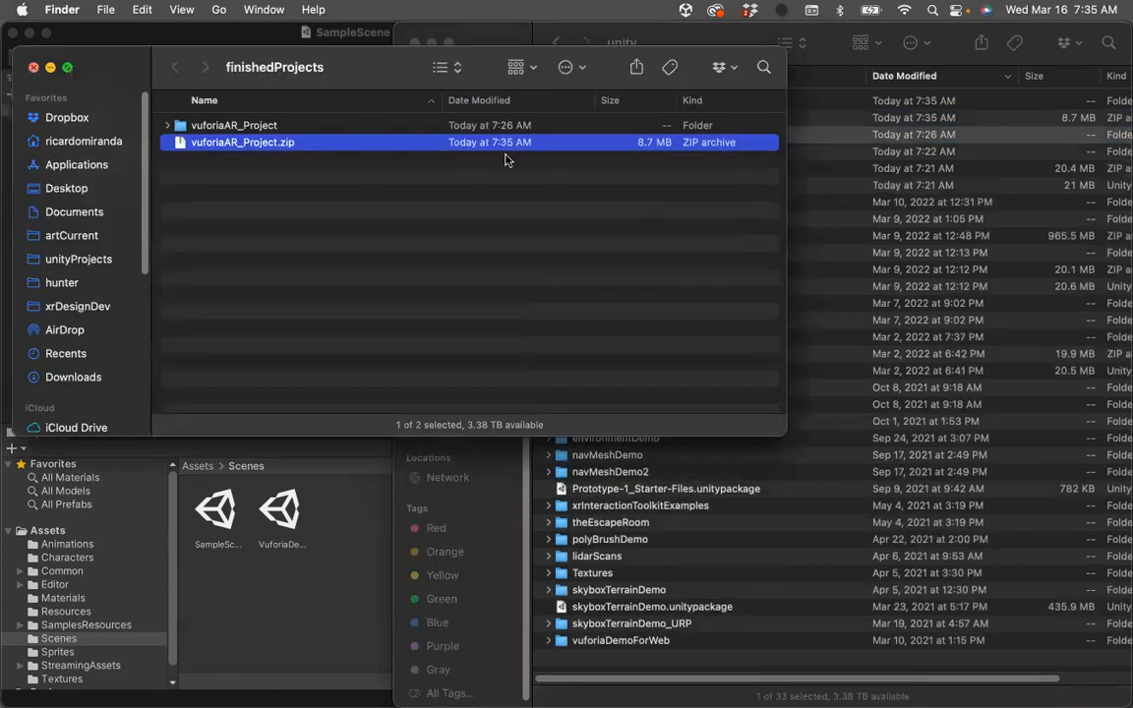
key(super+w)
click(589, 118)
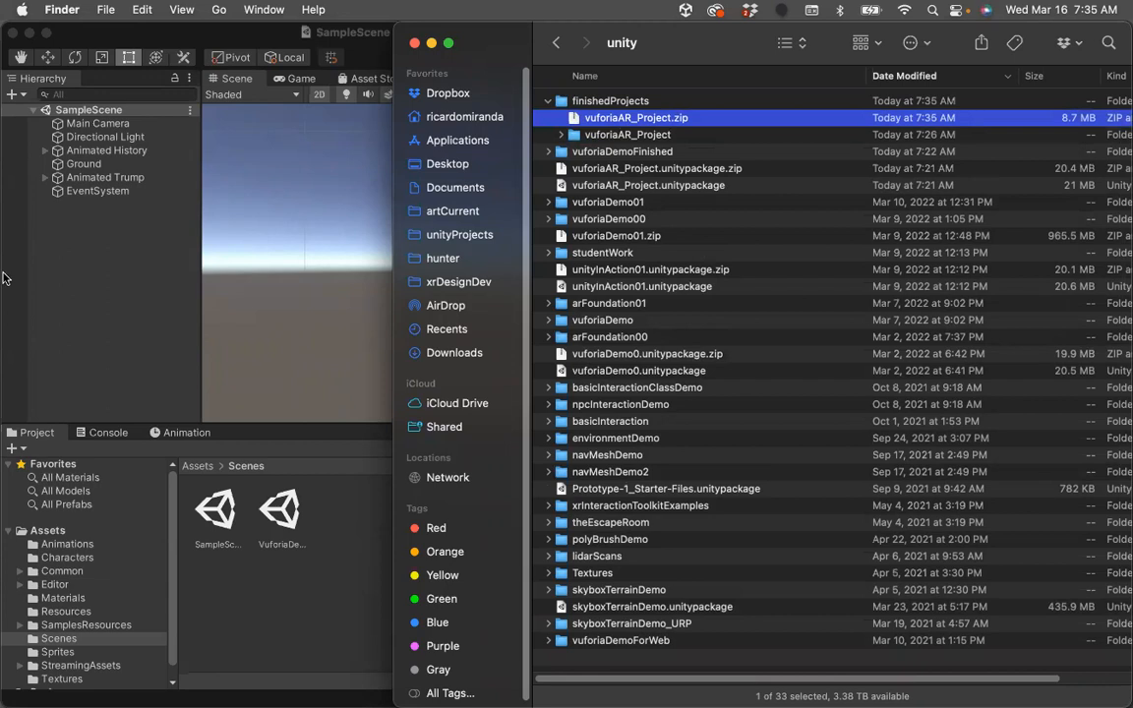
- Switch to Chrome and open the Creator Dashboard on itch.io
mouse_move(8, 265)
click(30, 284)
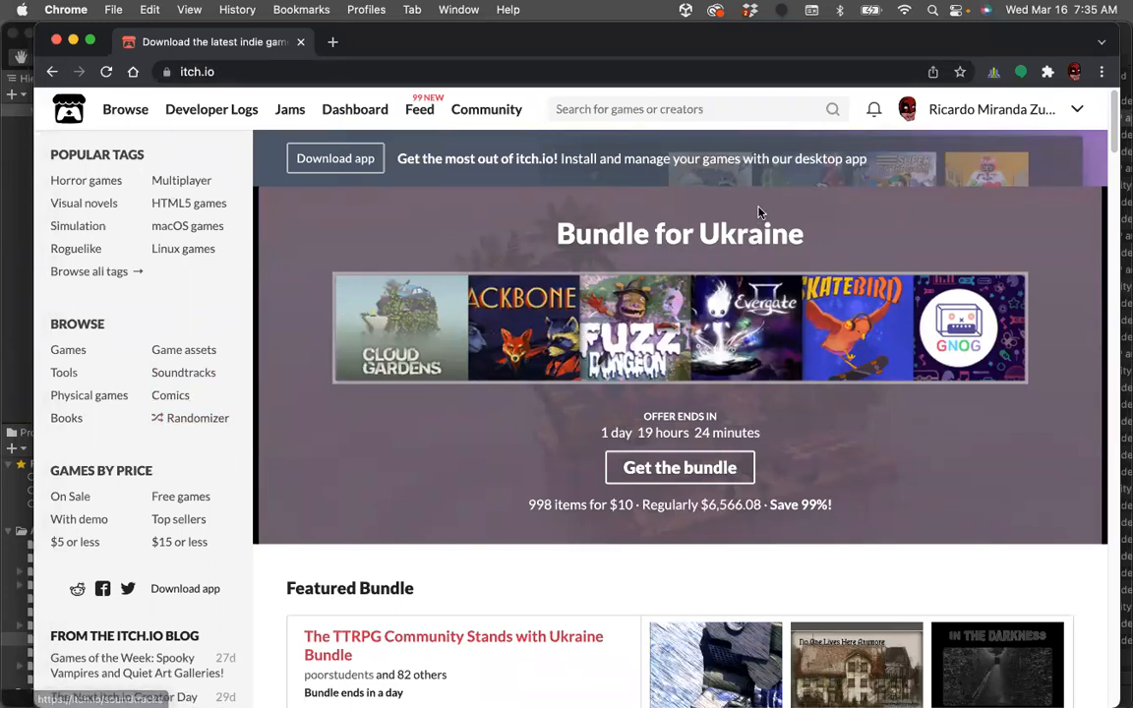
click(1079, 111)
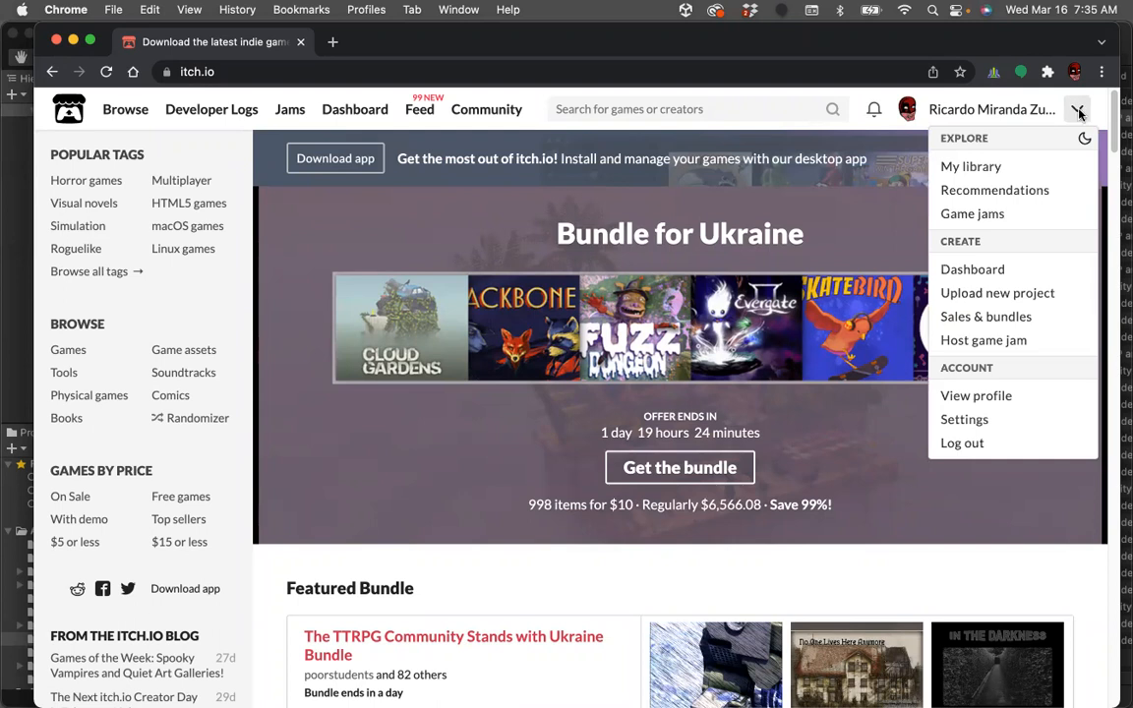
click(970, 275)
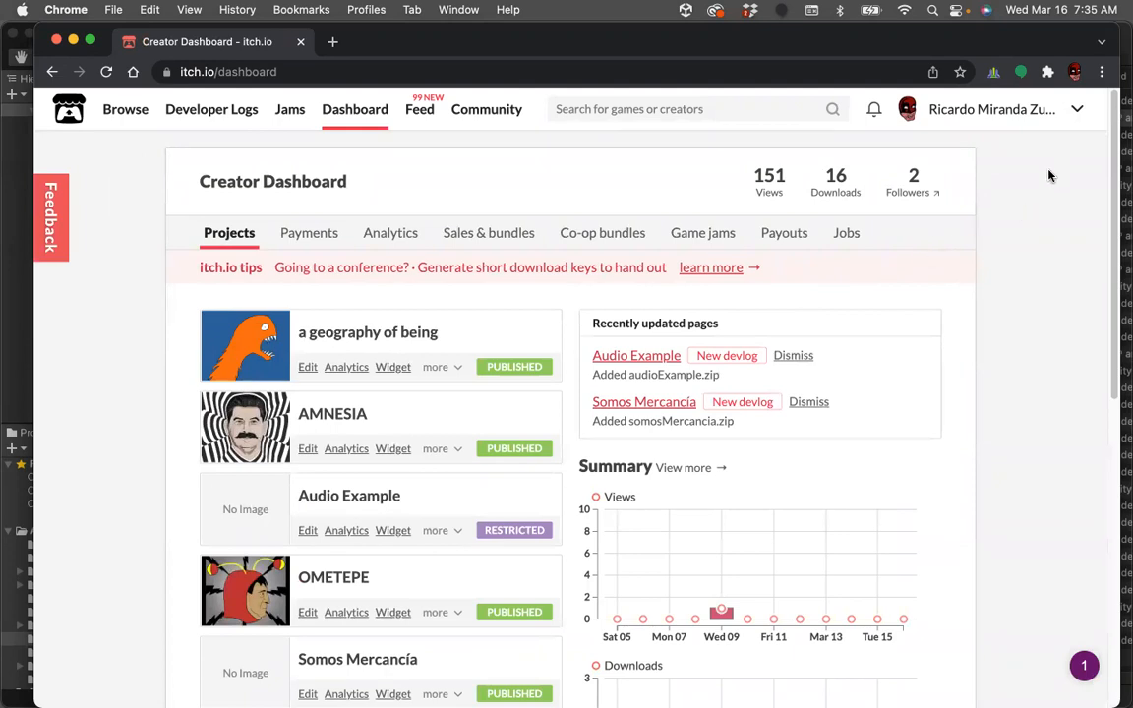
- Start uploading a new project on itch.io and look over the upper part of its creation form
click(1077, 110)
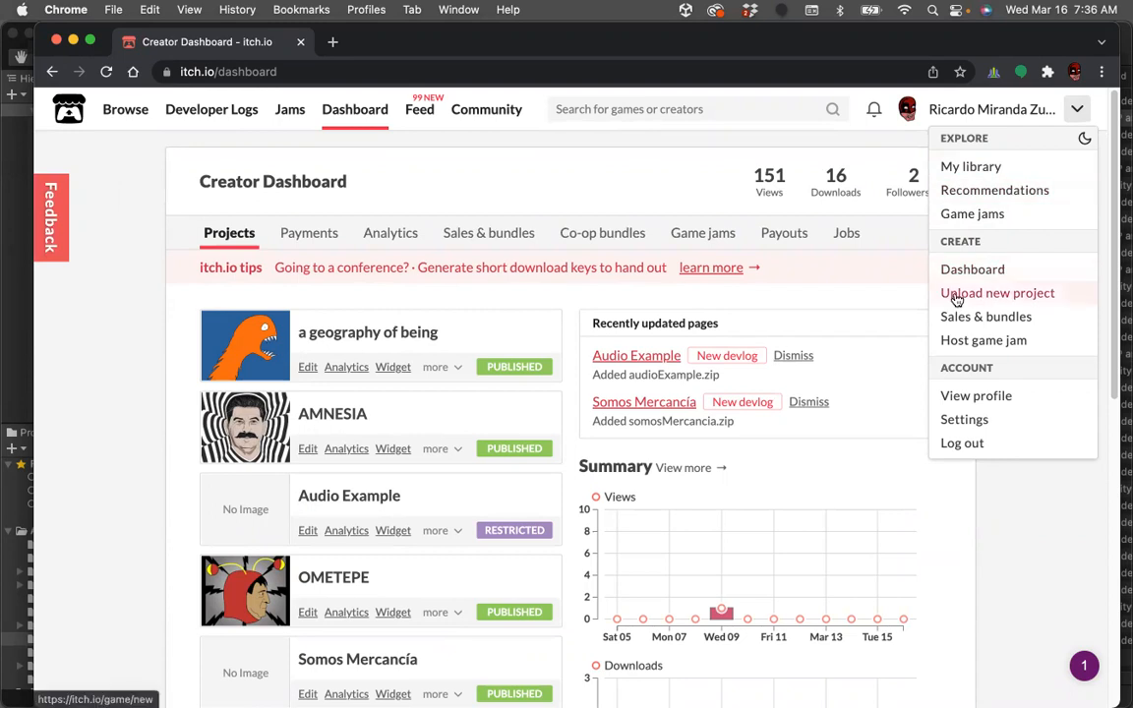
click(956, 295)
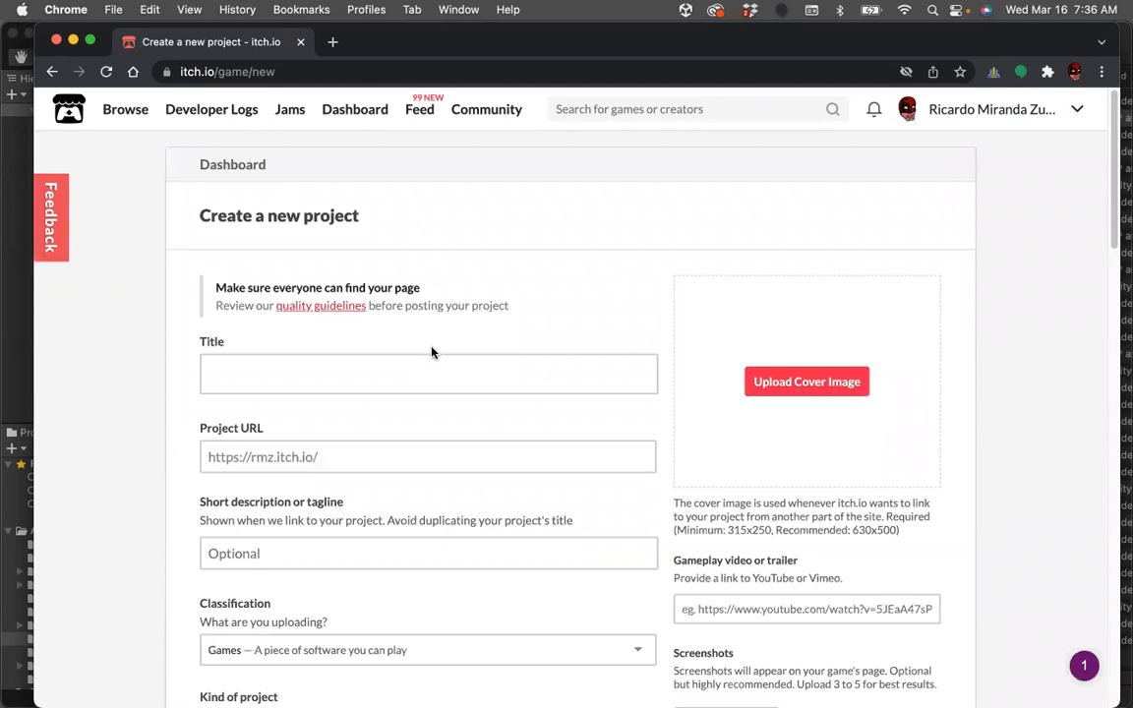
scroll(434, 351, down, 2)
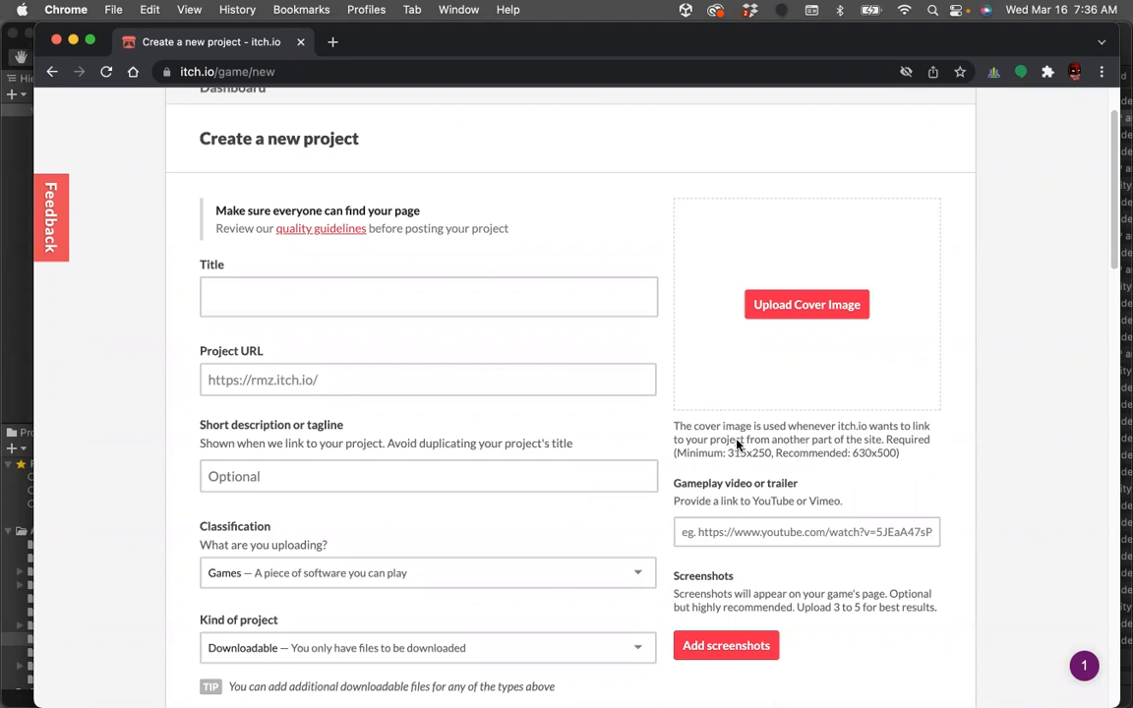
- Title the project "Animated History" and enter the short description "A couple of US History moments."
click(341, 297)
text(Animated History)
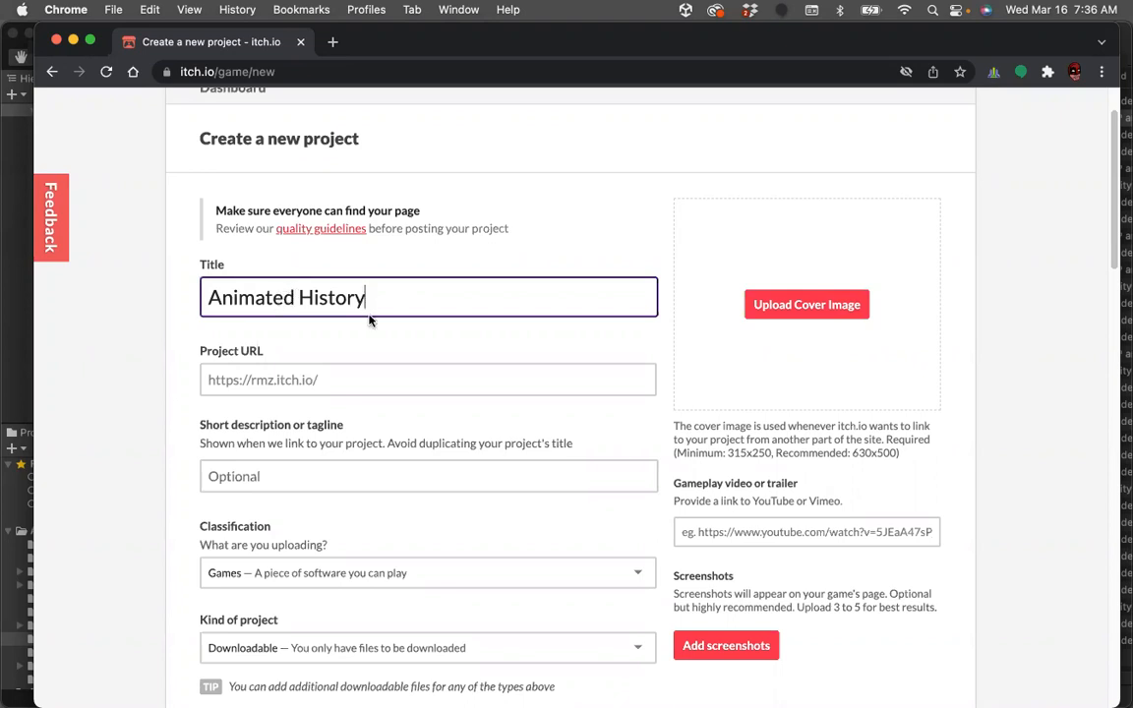
scroll(463, 345, down, 2)
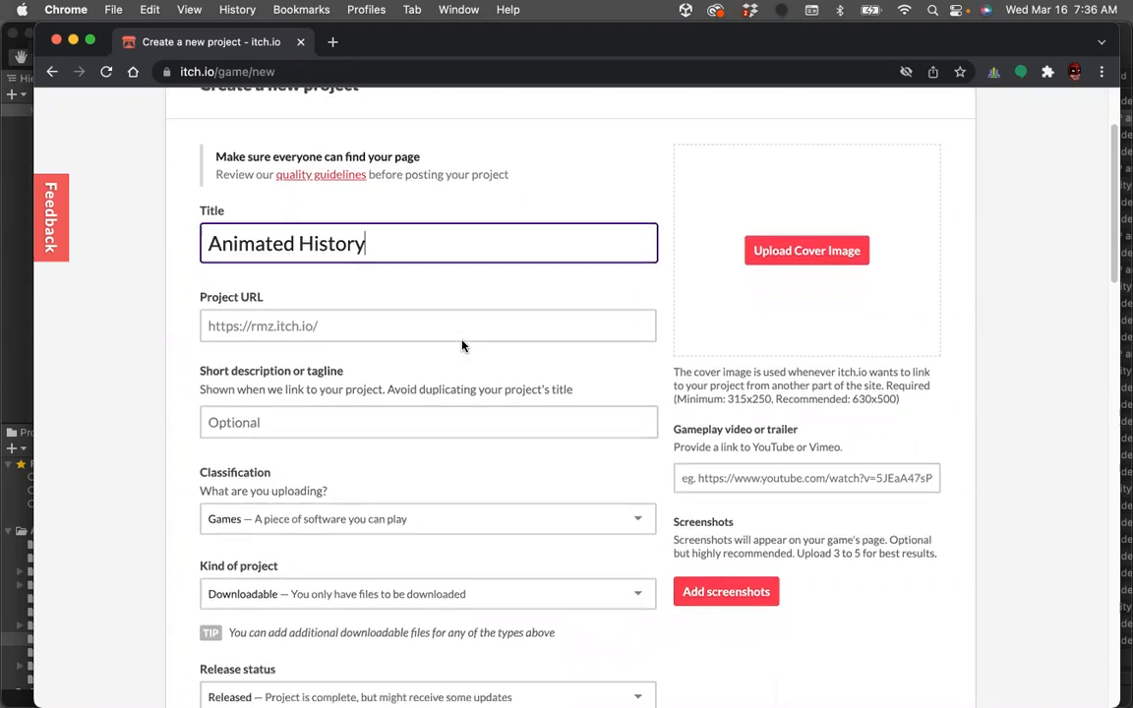
scroll(433, 335, down, 1)
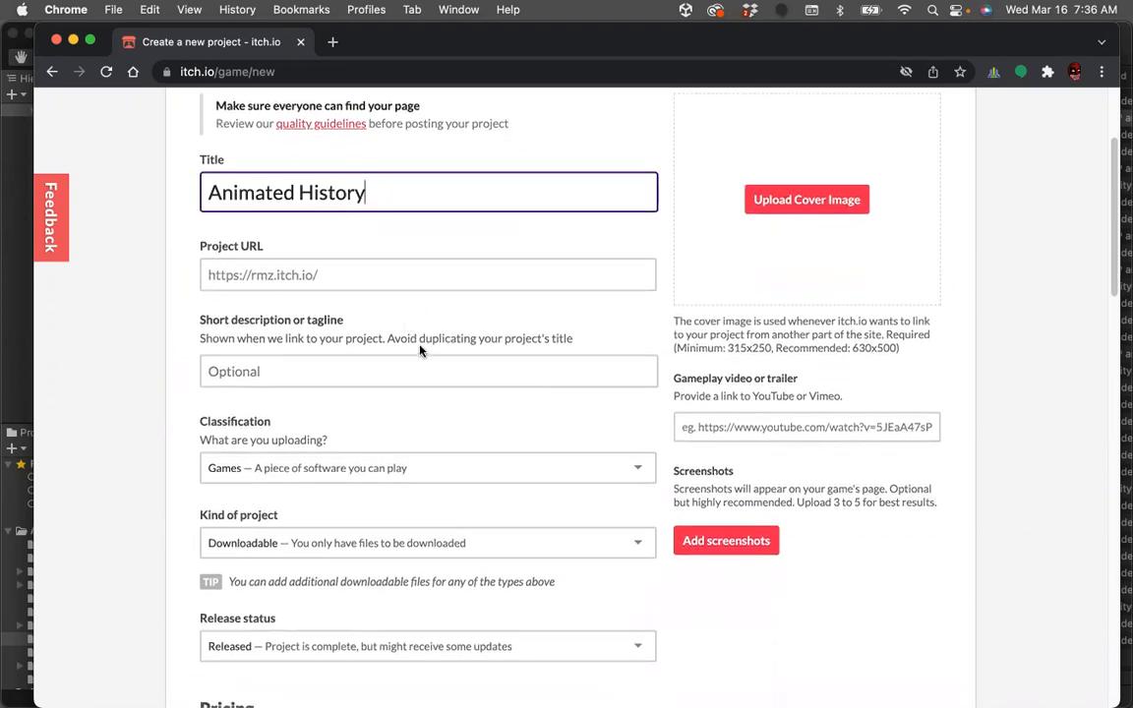
scroll(404, 353, down, 2)
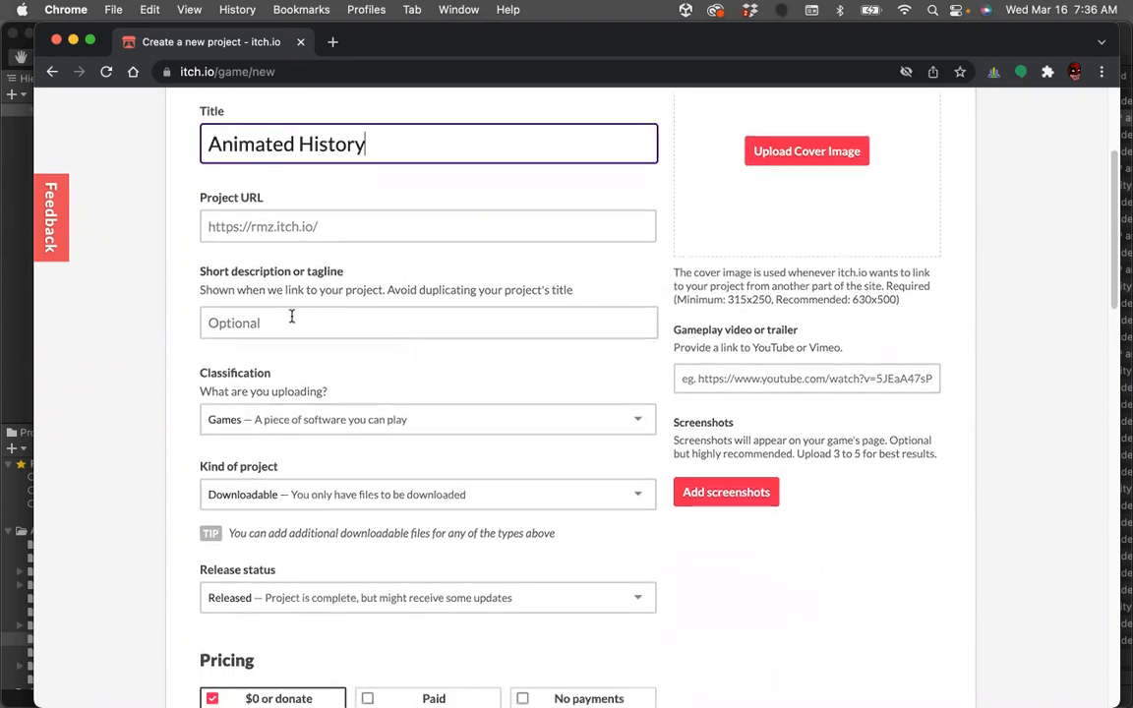
click(288, 313)
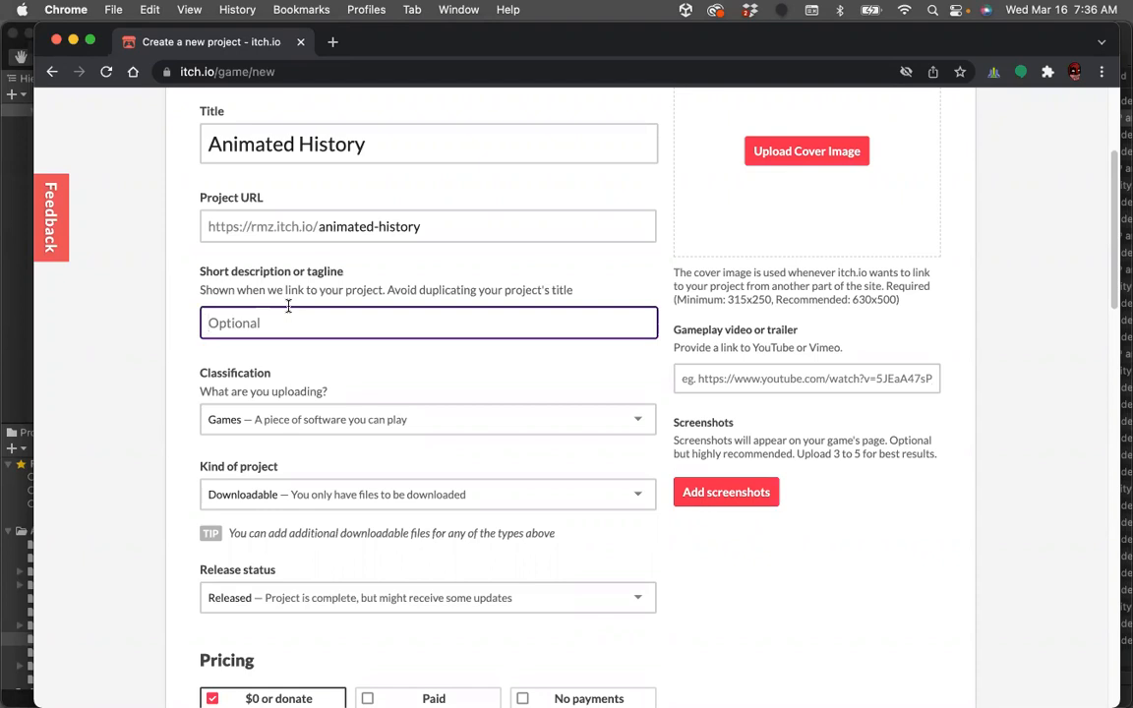
text(A couple of)
text( hist)
text(US History)
text( moments.)
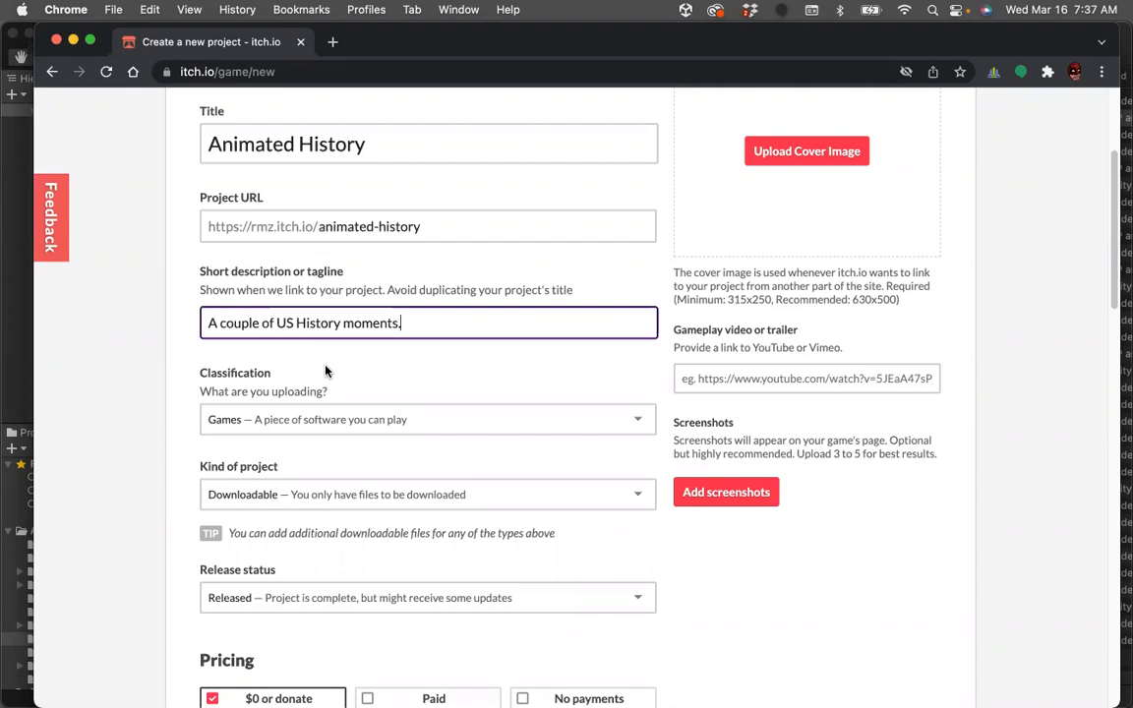
- Set the project's classification to Other and its kind to HTML, for a ZIP or HTML file played in the browser
scroll(326, 371, down, 3)
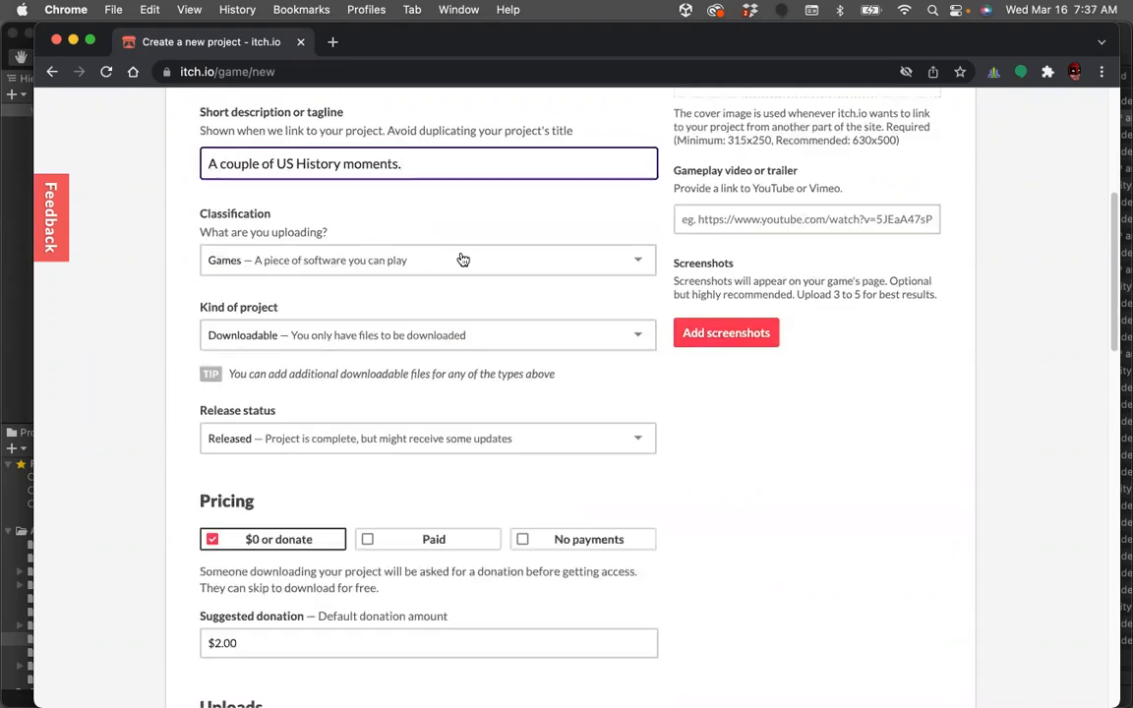
click(635, 260)
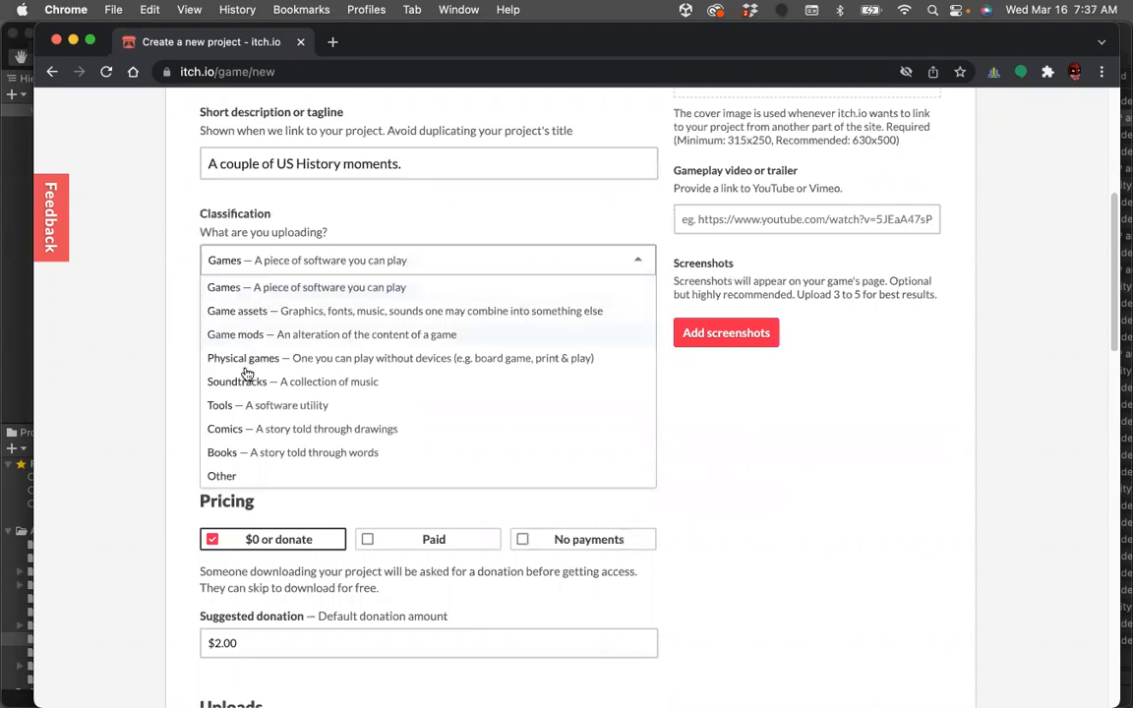
click(220, 477)
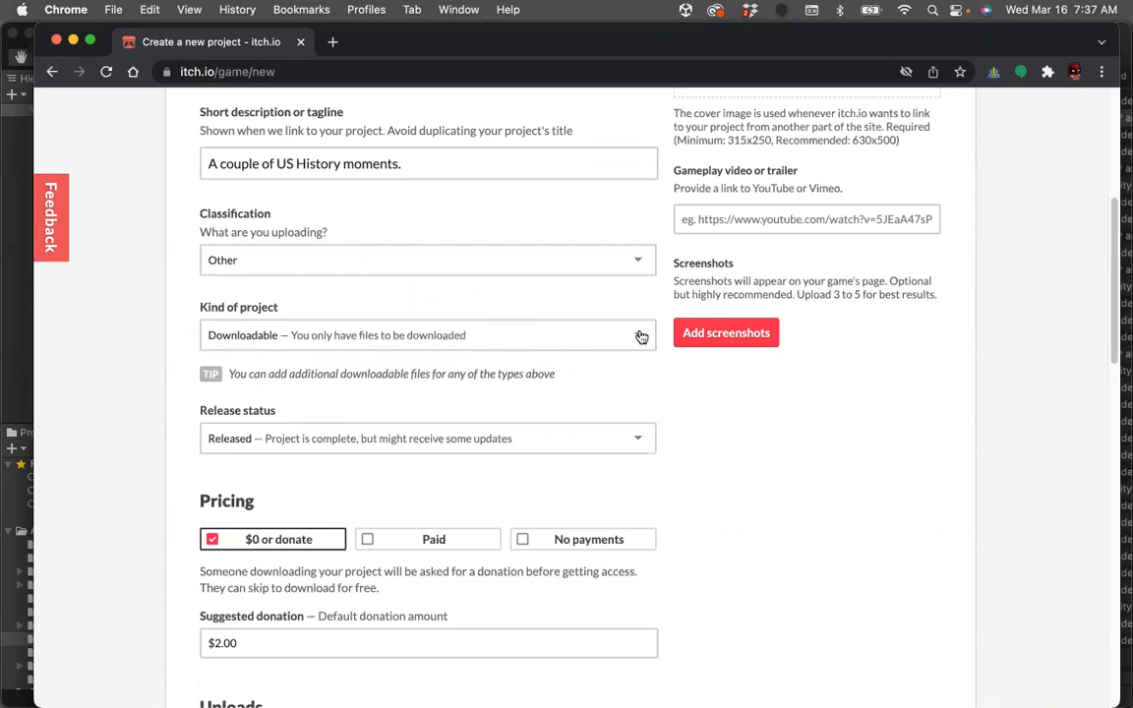
click(579, 335)
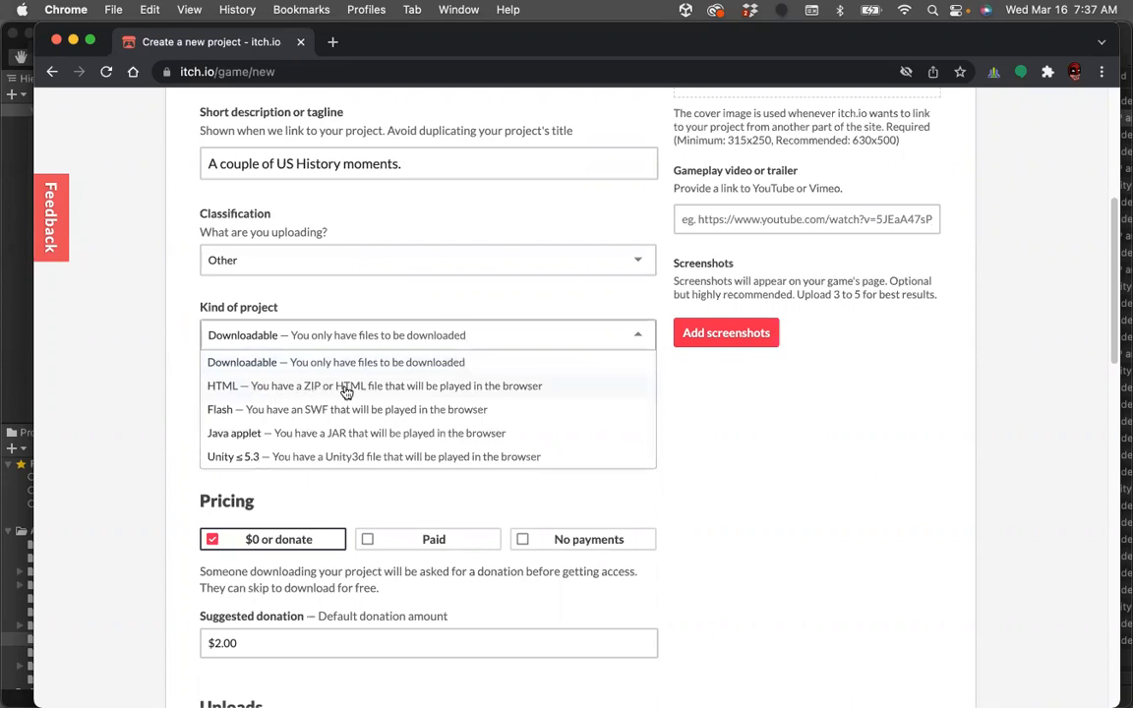
click(507, 388)
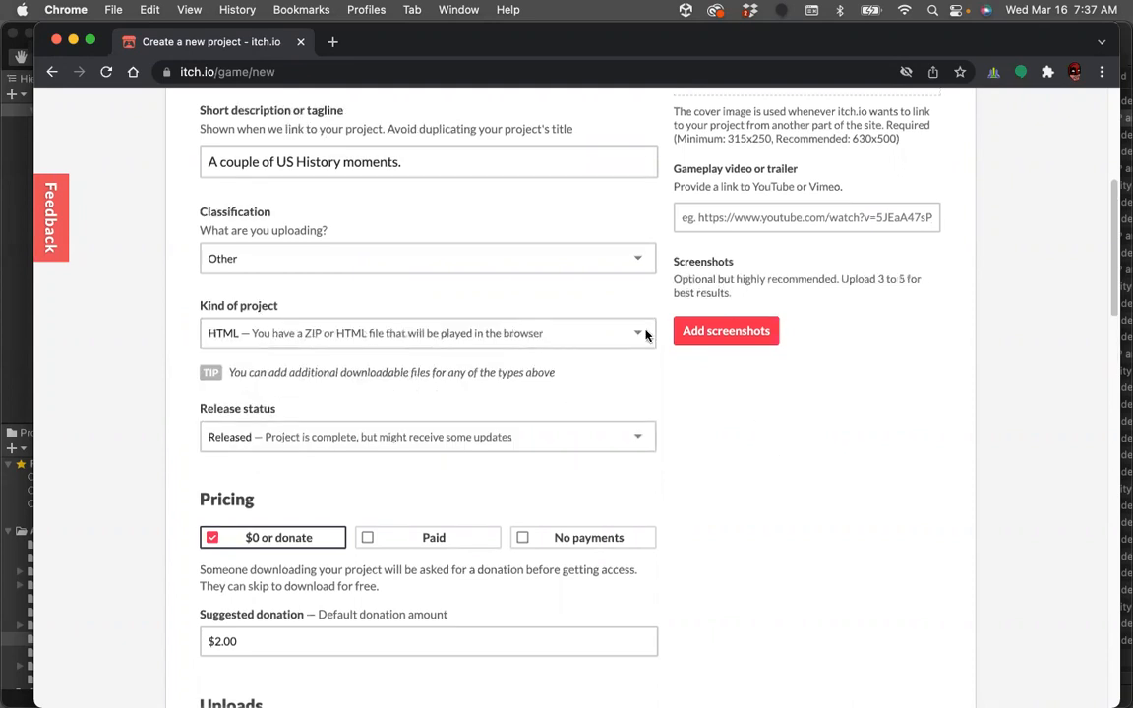
- Set the project's release status to Prototype
scroll(768, 476, down, 3)
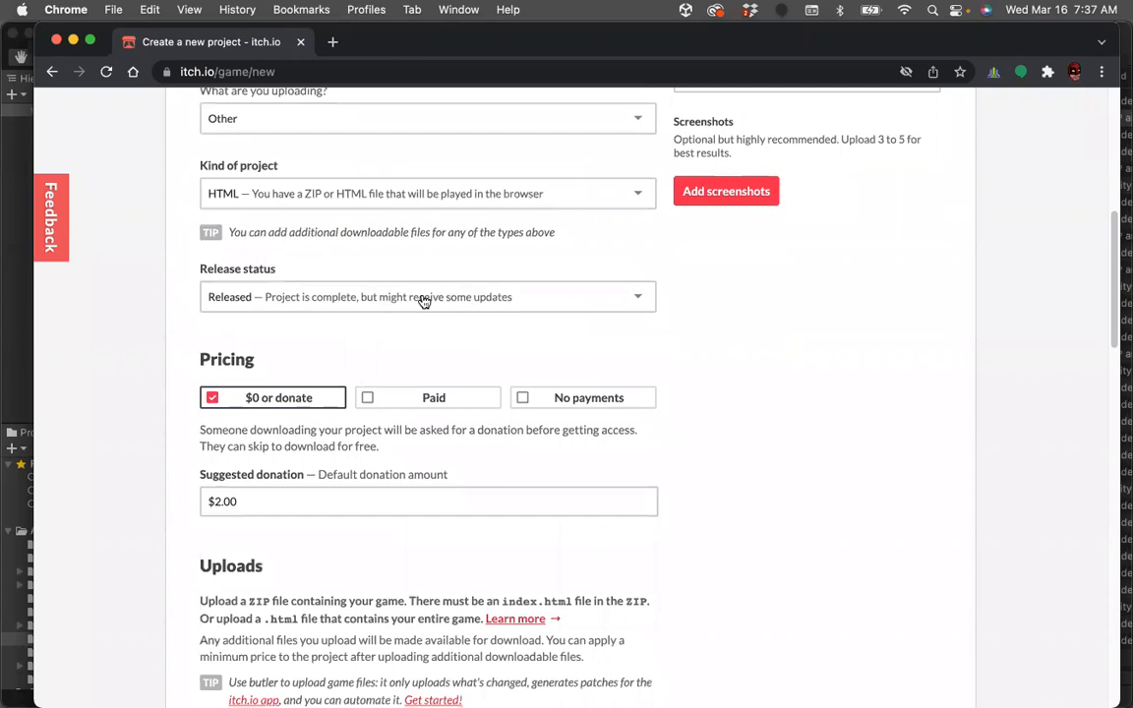
click(638, 297)
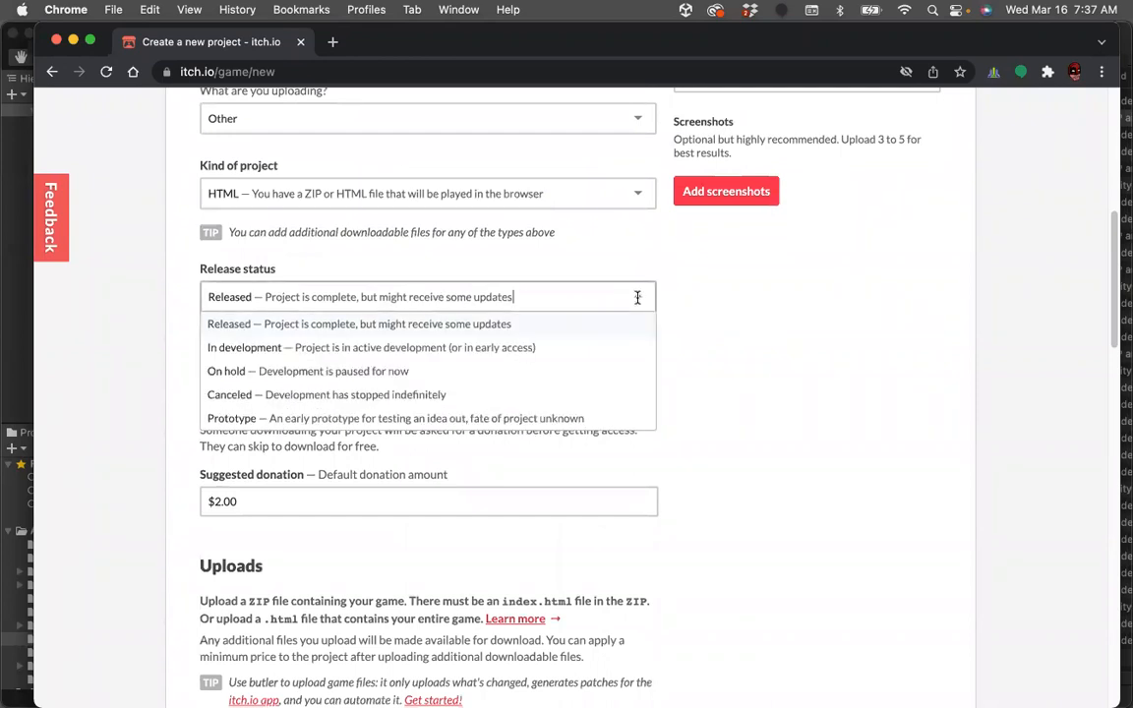
click(526, 420)
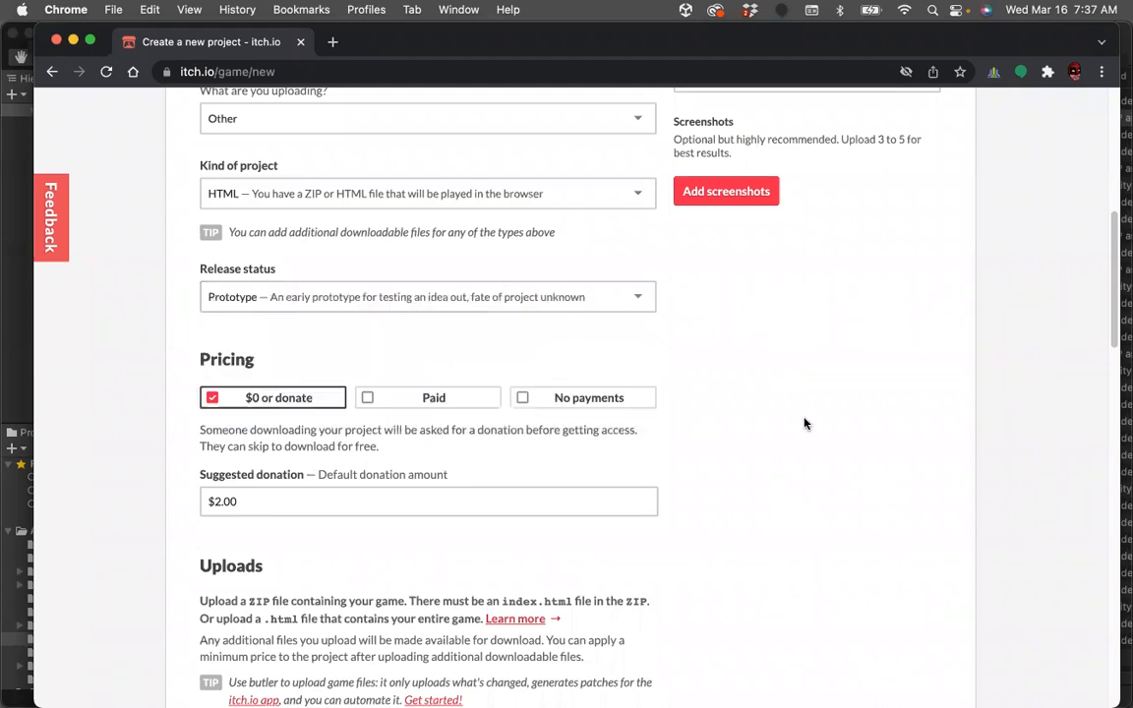
- Upload vuforiaAR_Project.zip from the finishedProjects folder, inside xrDev/unity in Documents, as the project file
scroll(805, 422, down, 3)
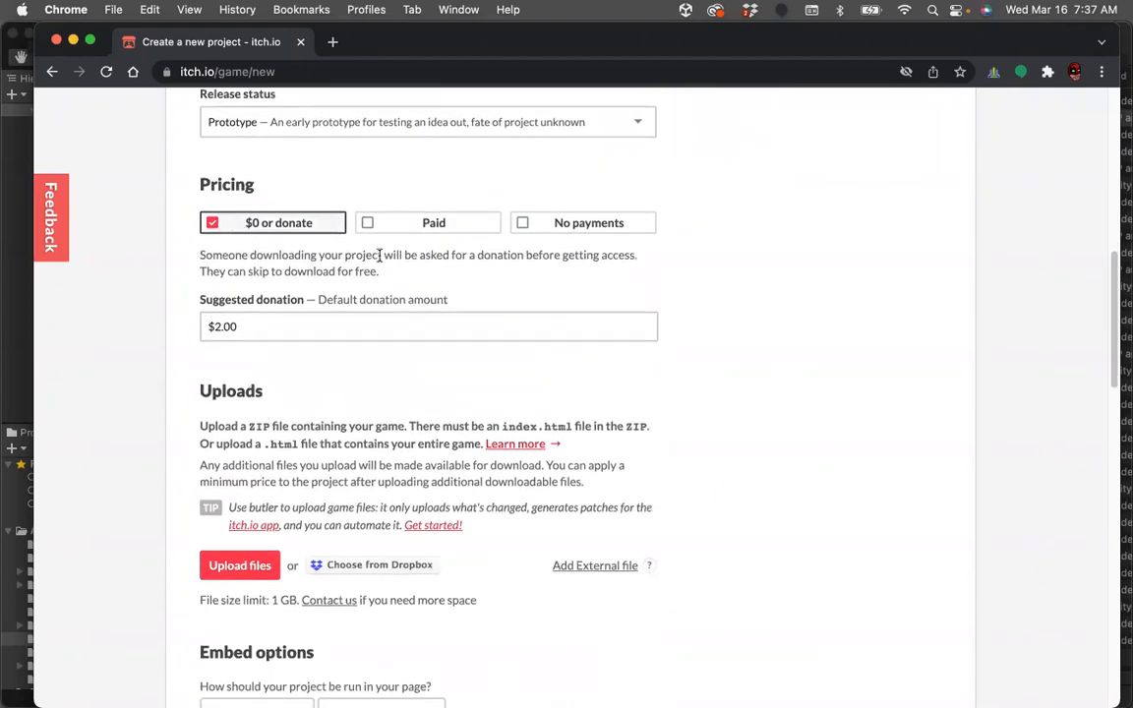
scroll(753, 372, down, 2)
scroll(753, 372, down, 2)
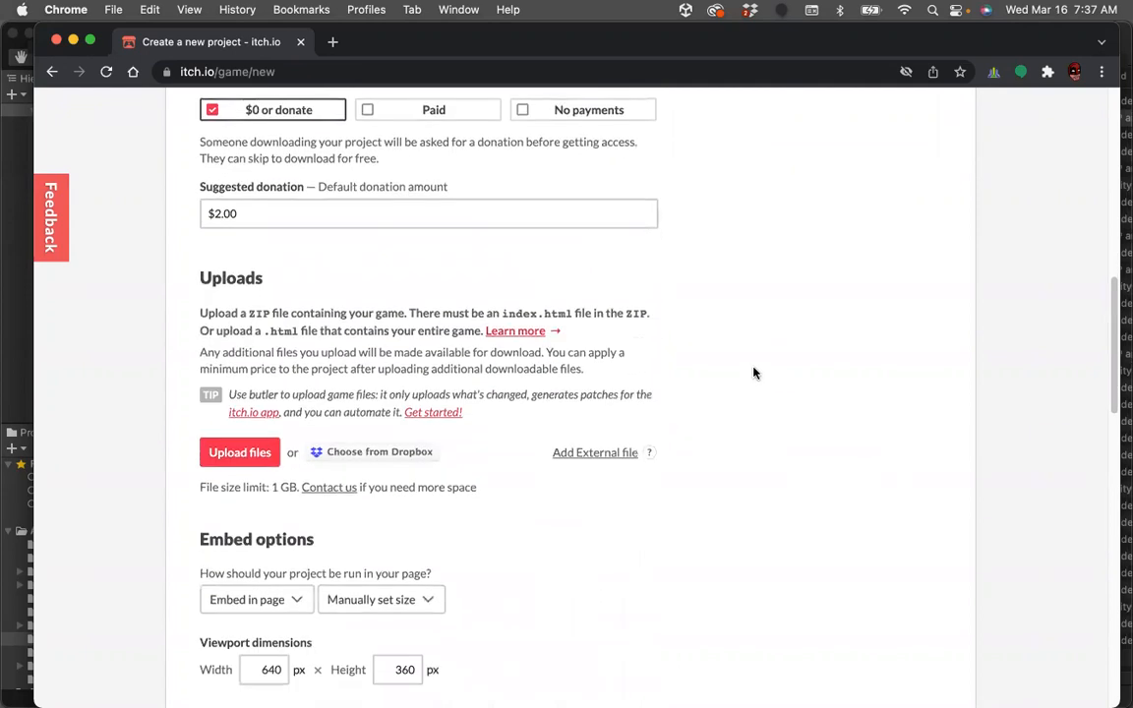
scroll(753, 372, down, 3)
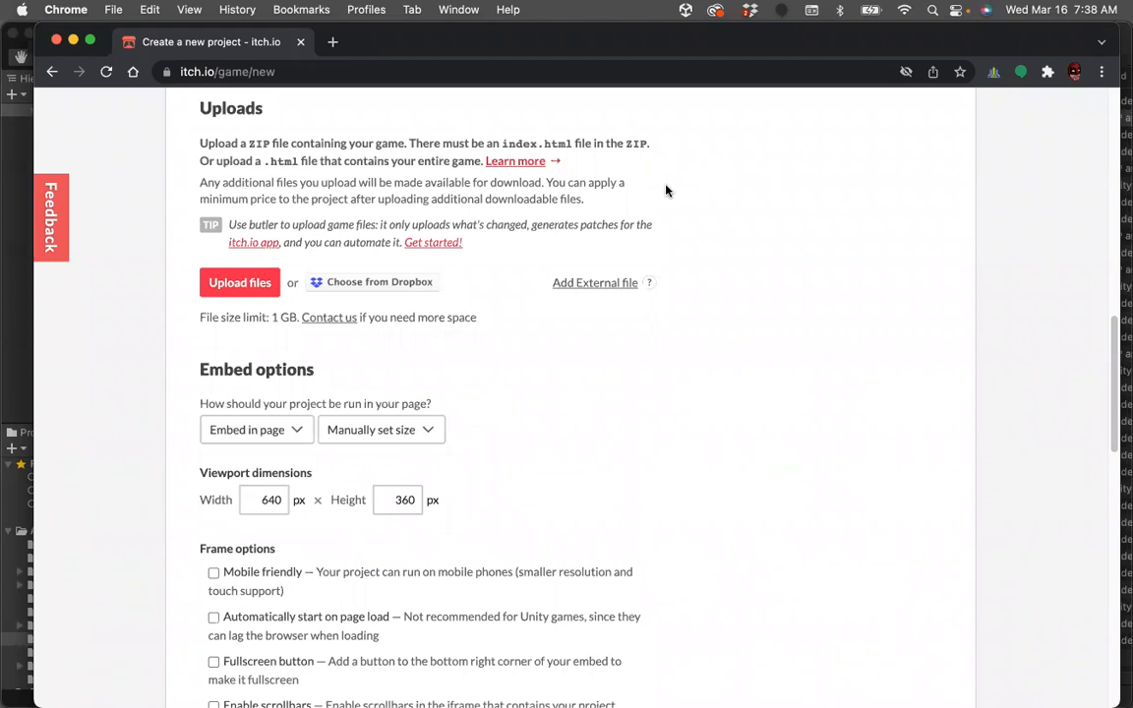
click(239, 285)
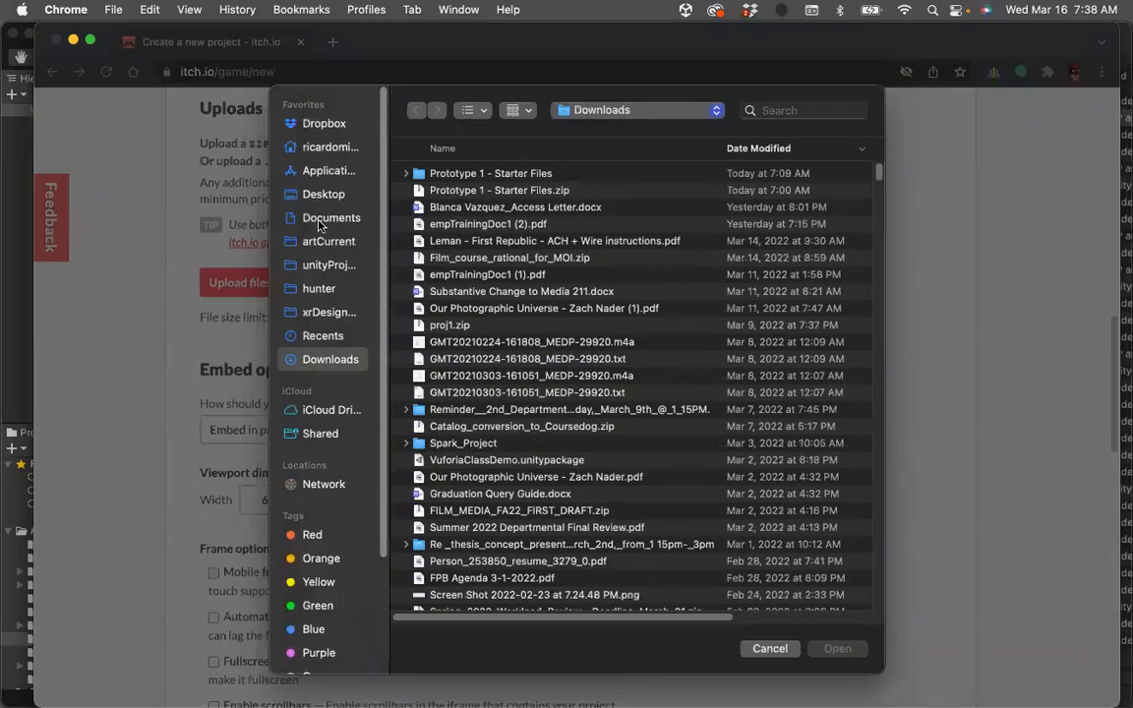
click(330, 217)
scroll(493, 567, down, 5)
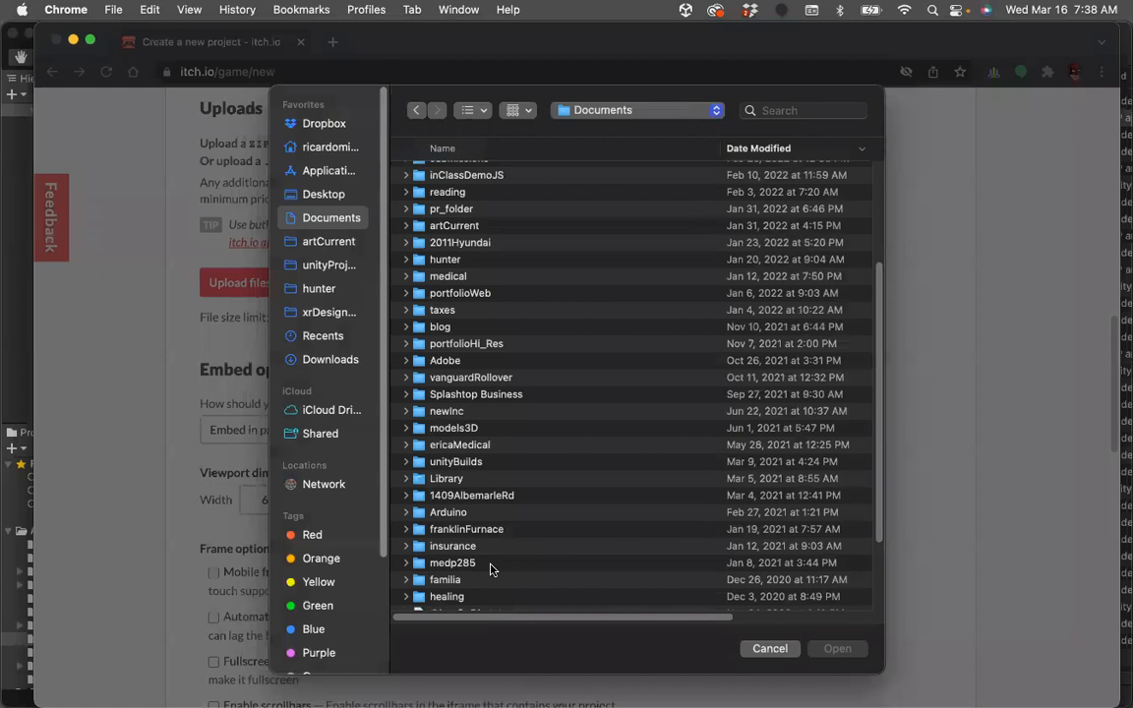
scroll(466, 440, up, 5)
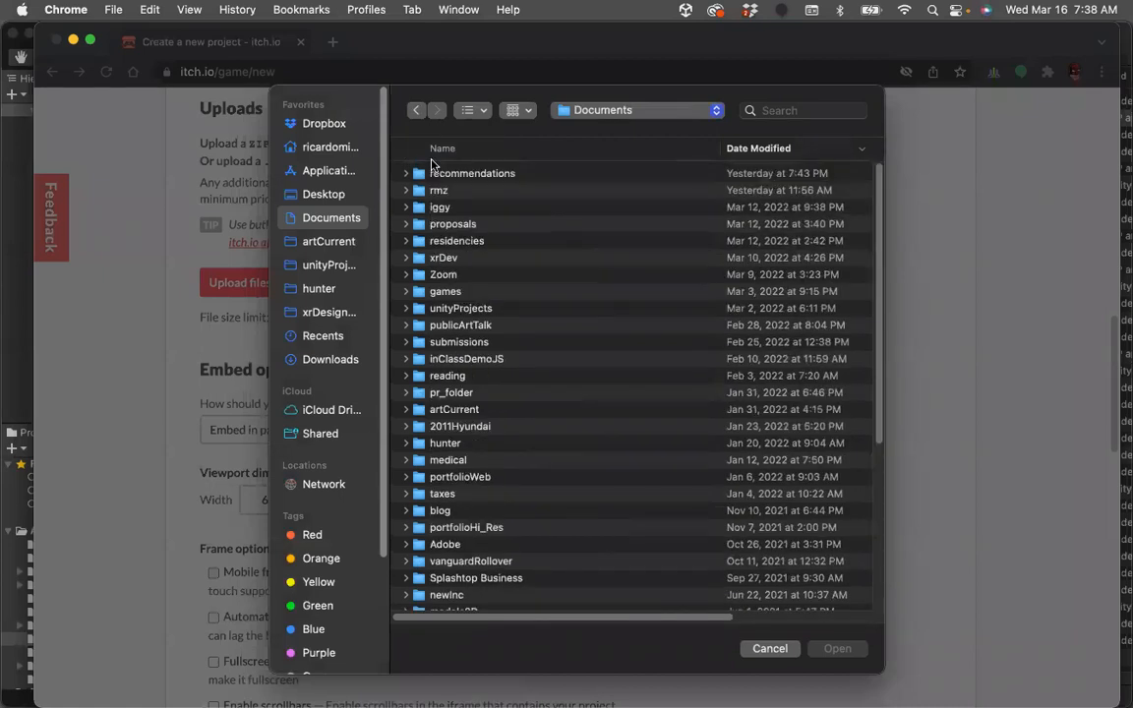
click(419, 259)
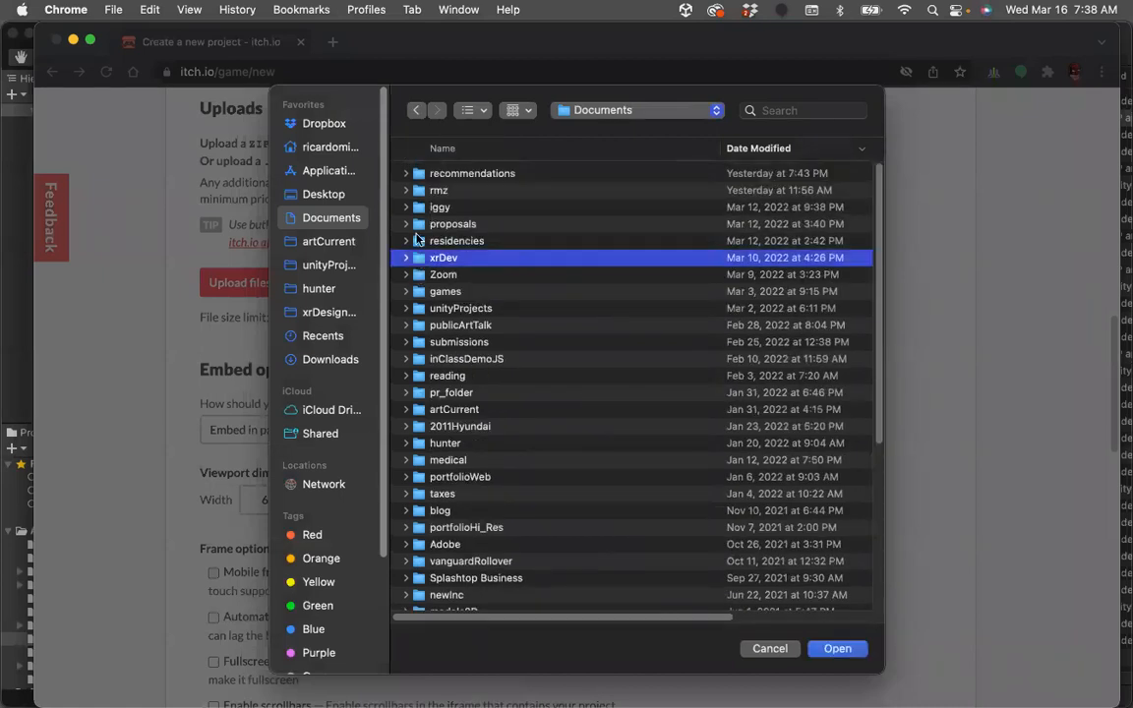
double_click(419, 259)
double_click(420, 175)
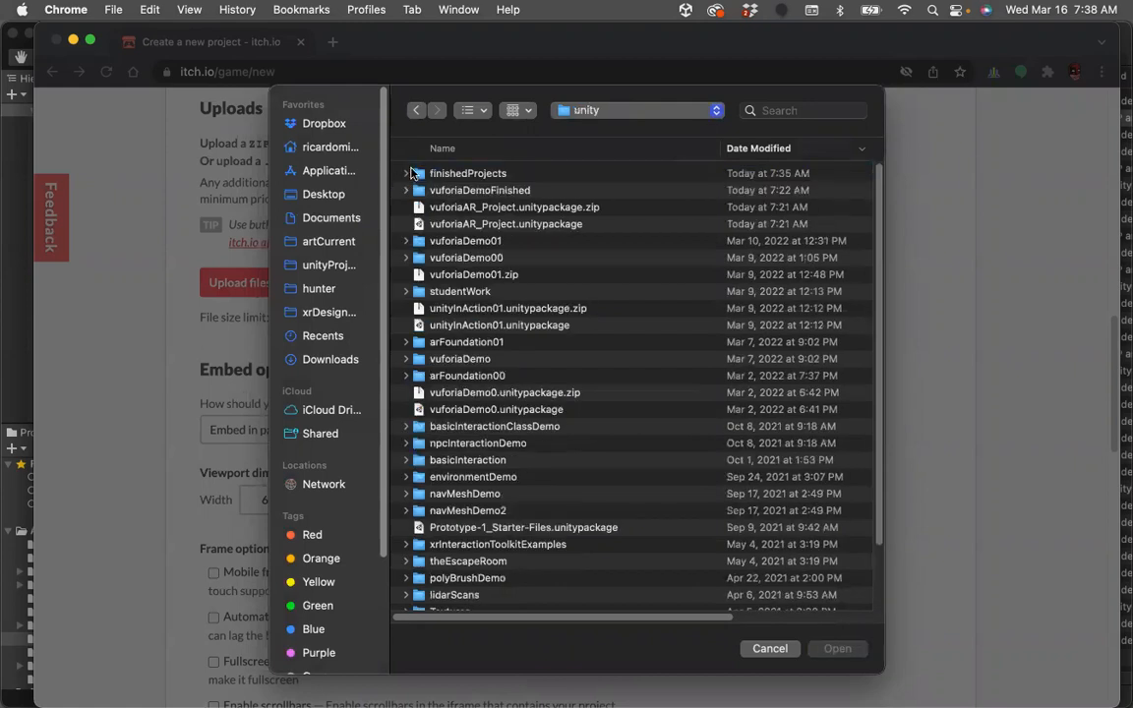
double_click(418, 174)
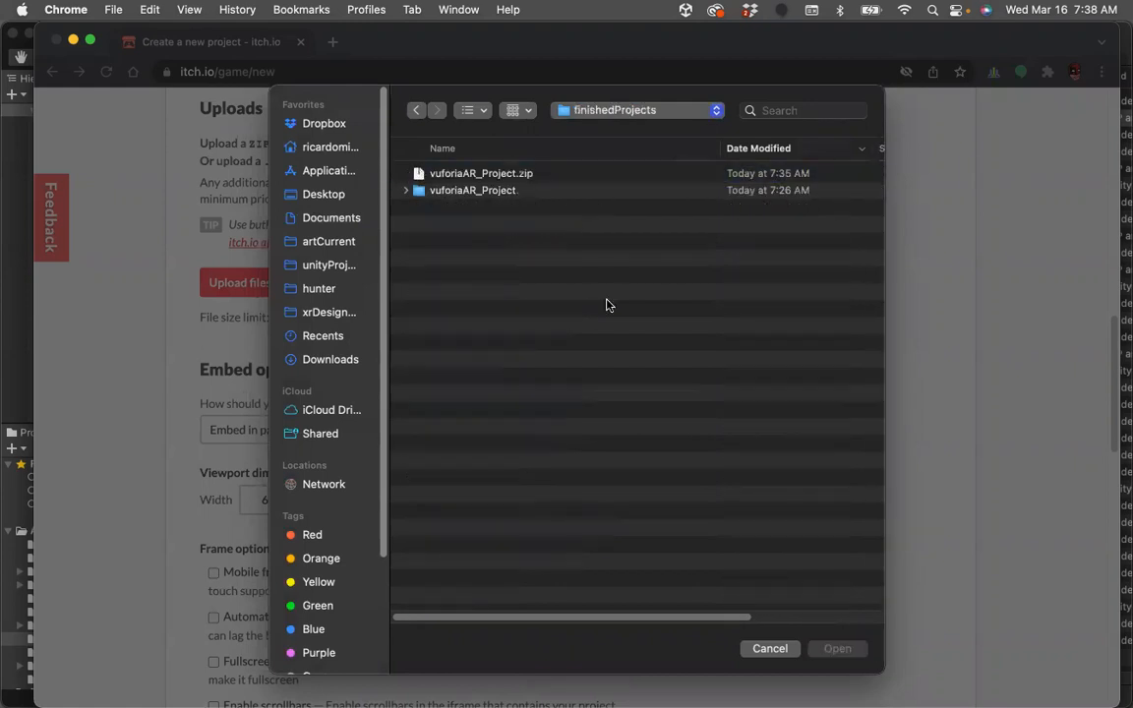
key(Down)
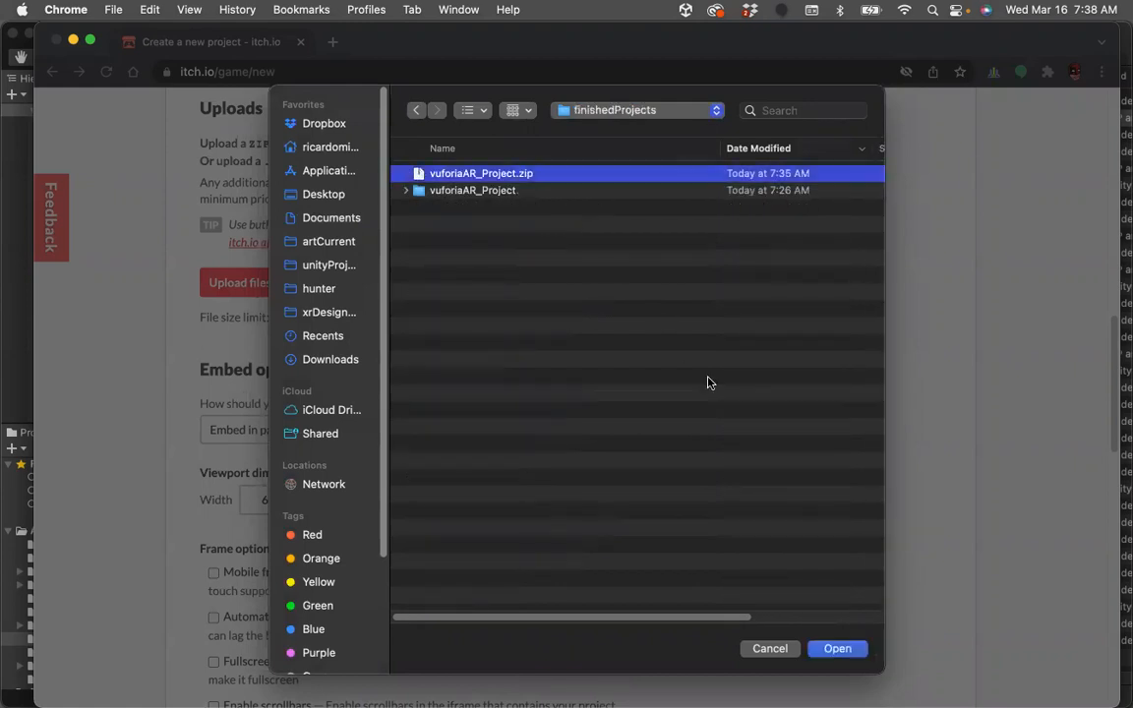
click(836, 649)
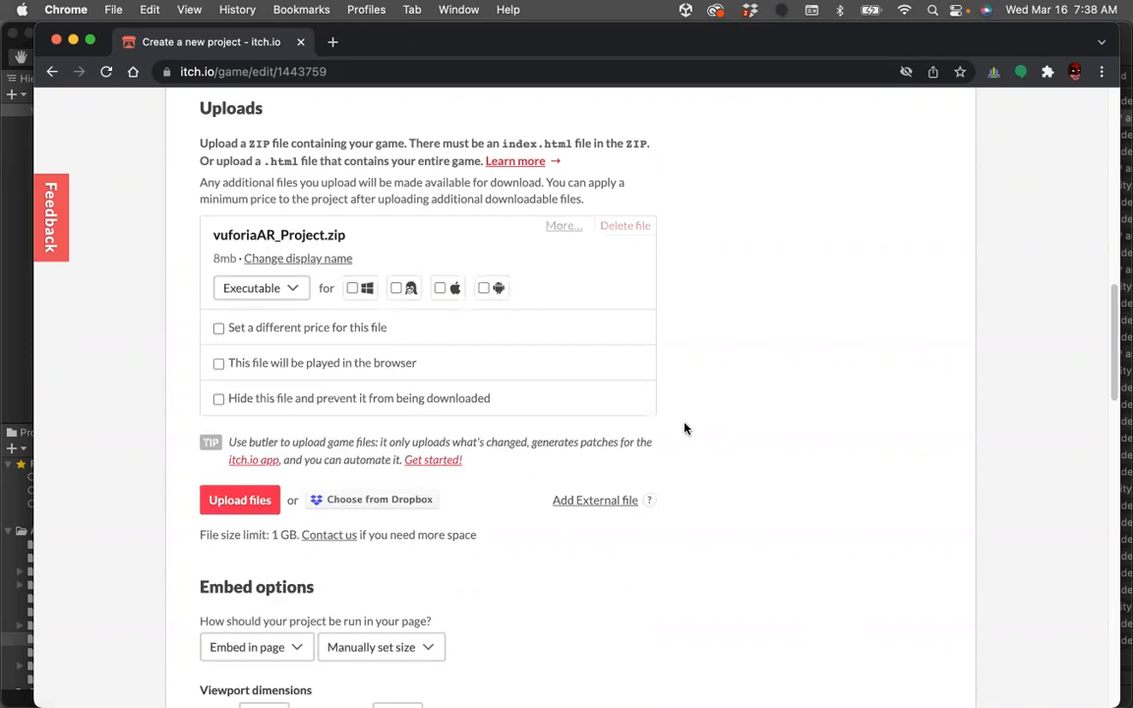
click(292, 291)
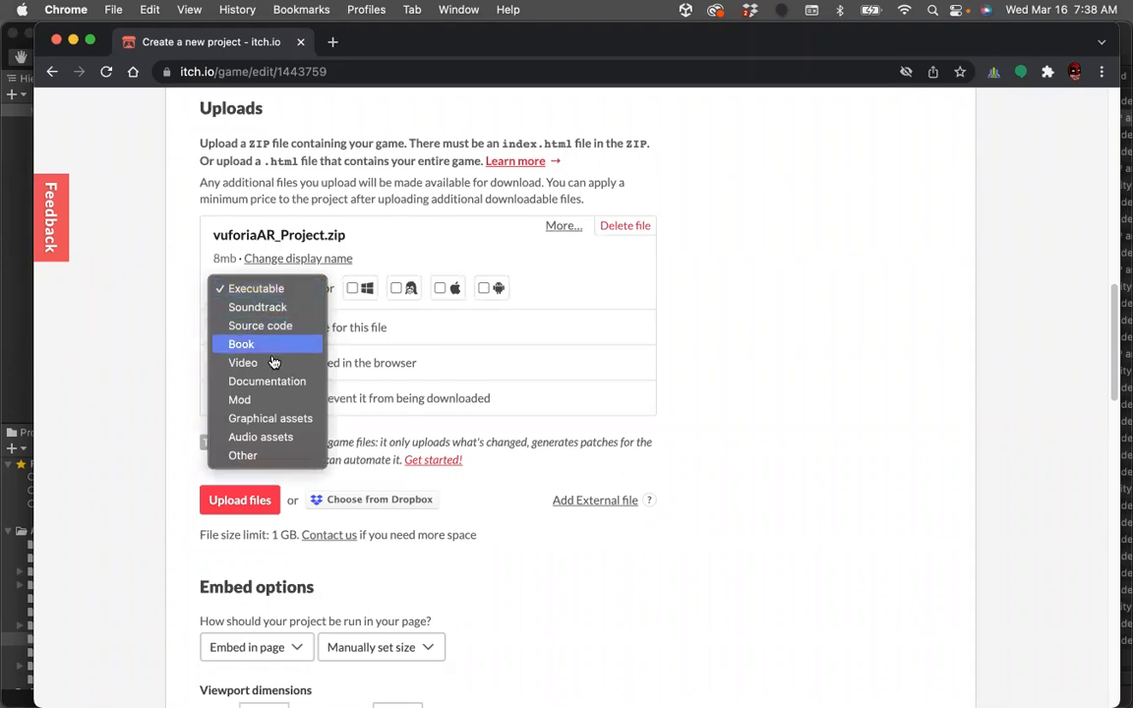
click(452, 267)
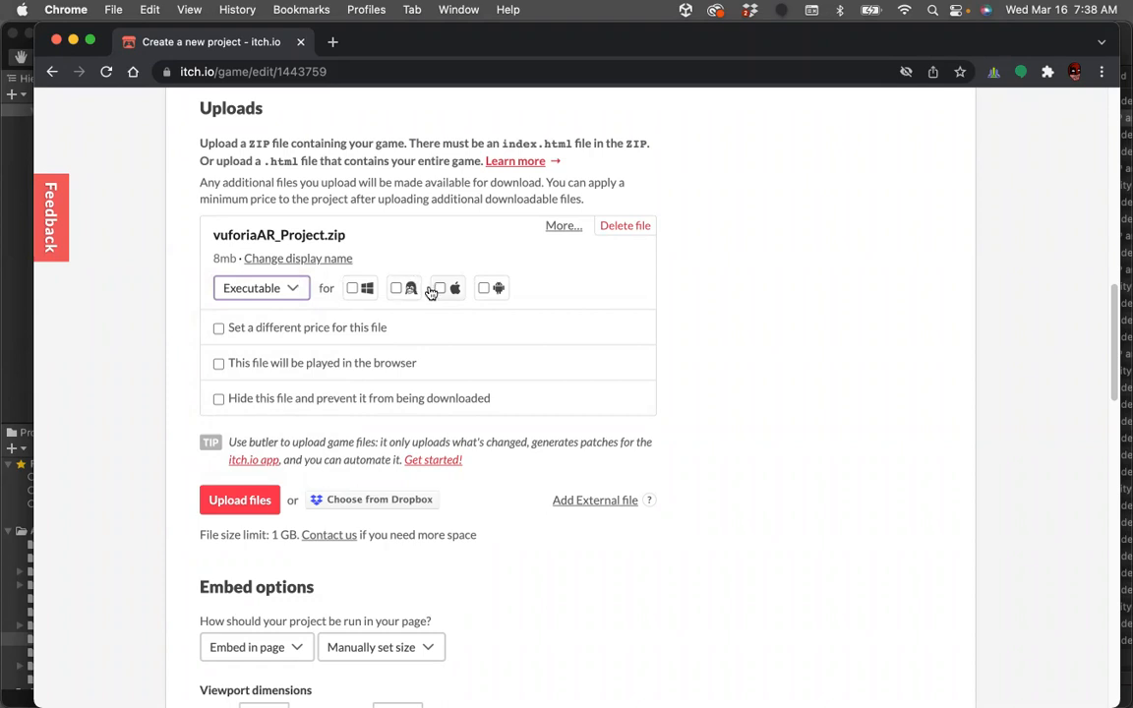
click(299, 293)
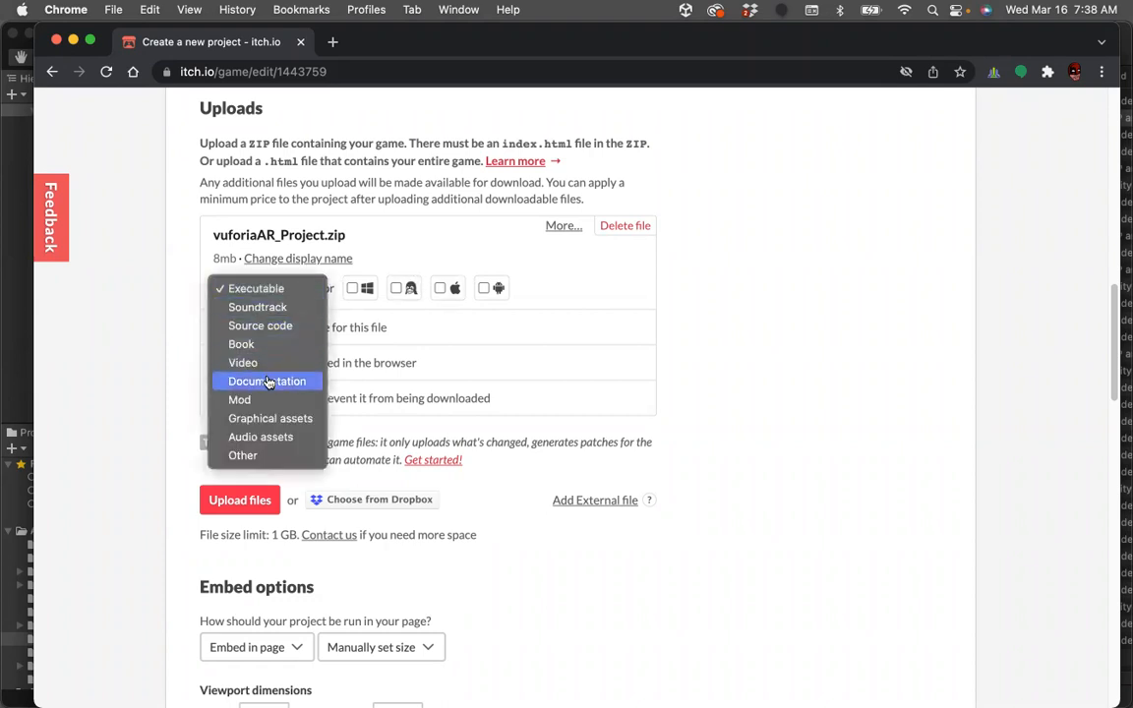
click(498, 252)
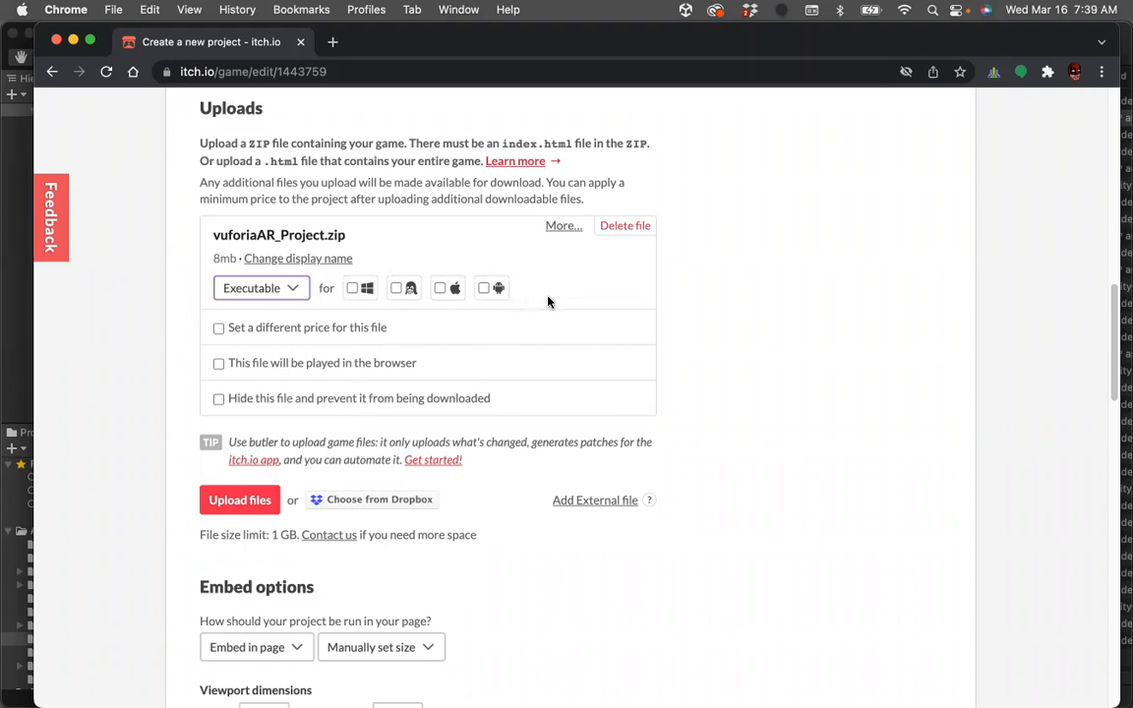
- Mark the uploaded vuforiaAR_Project.zip as a file that will be played in the browser
scroll(548, 302, down, 2)
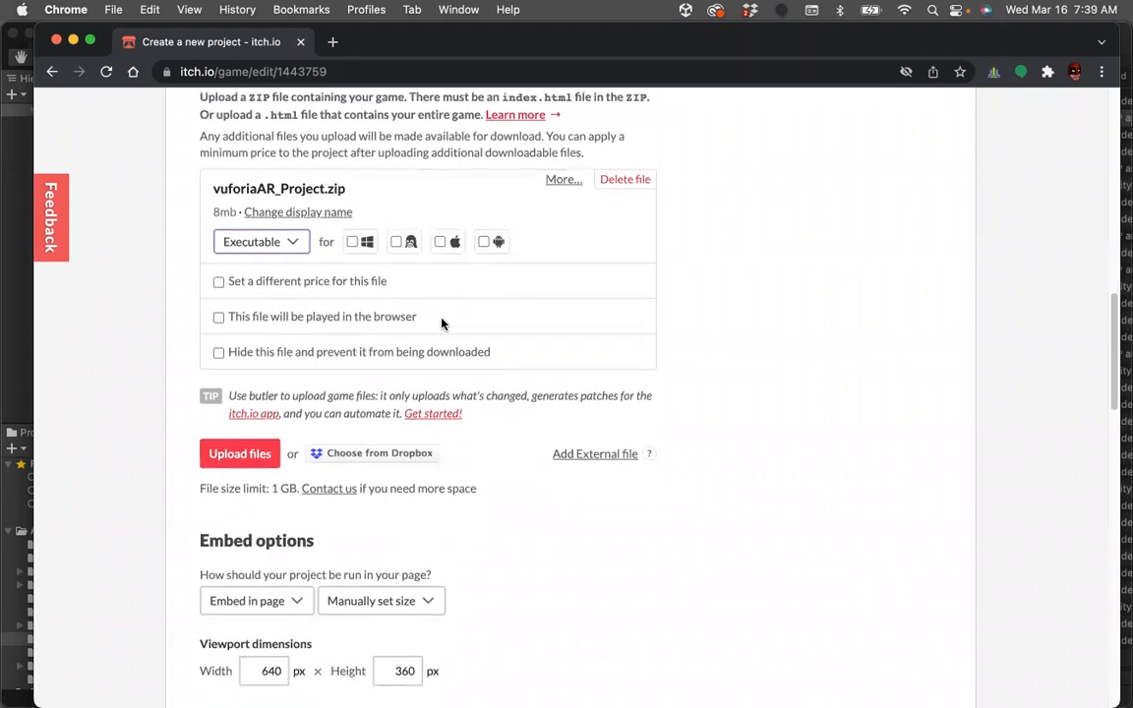
scroll(441, 324, down, 1)
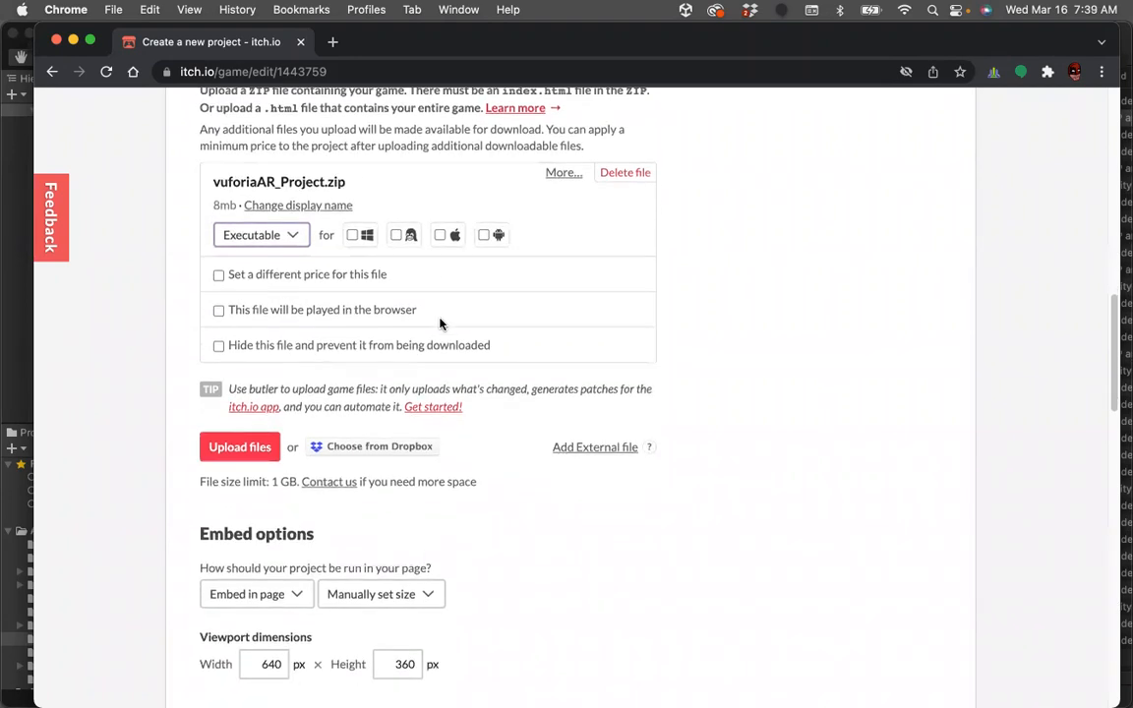
click(218, 311)
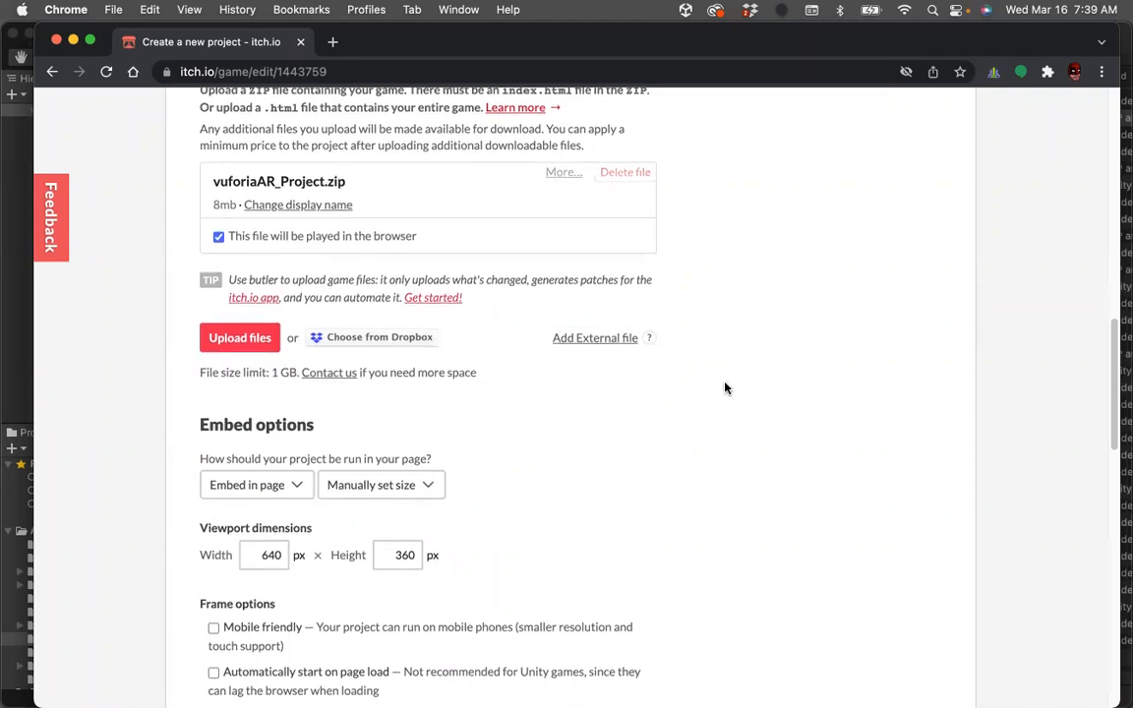
- Set the embed size option to Auto-detect size (Unity HTML only)
scroll(725, 388, down, 3)
scroll(725, 388, down, 3)
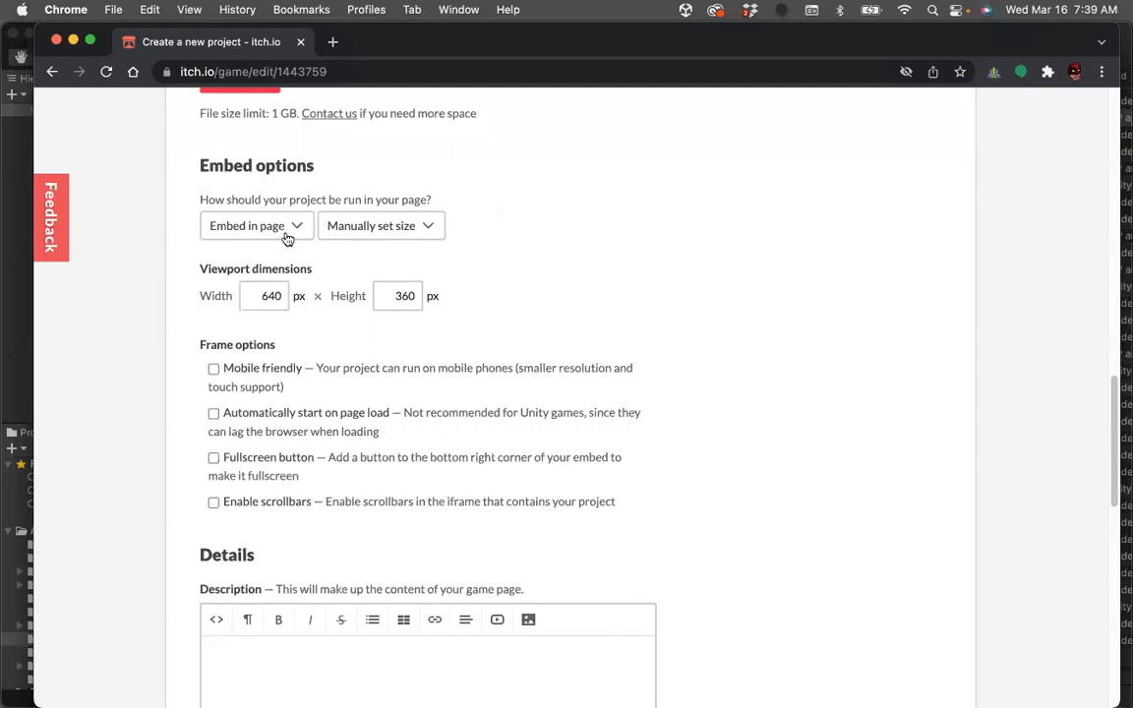
click(428, 227)
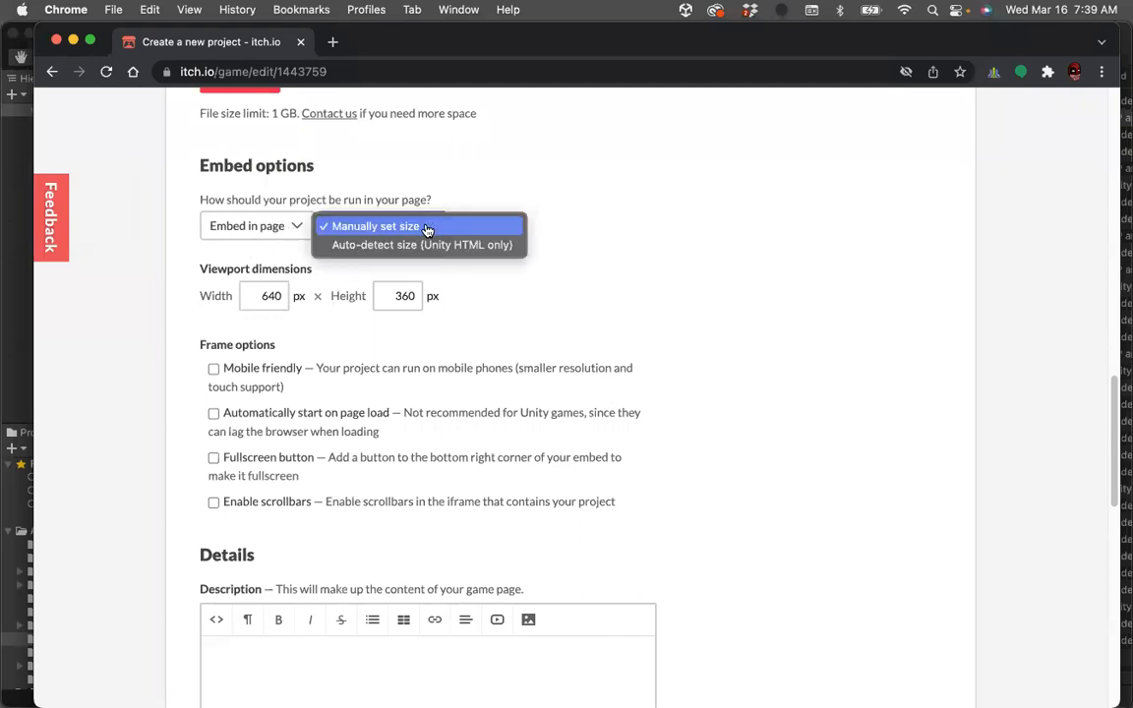
click(470, 245)
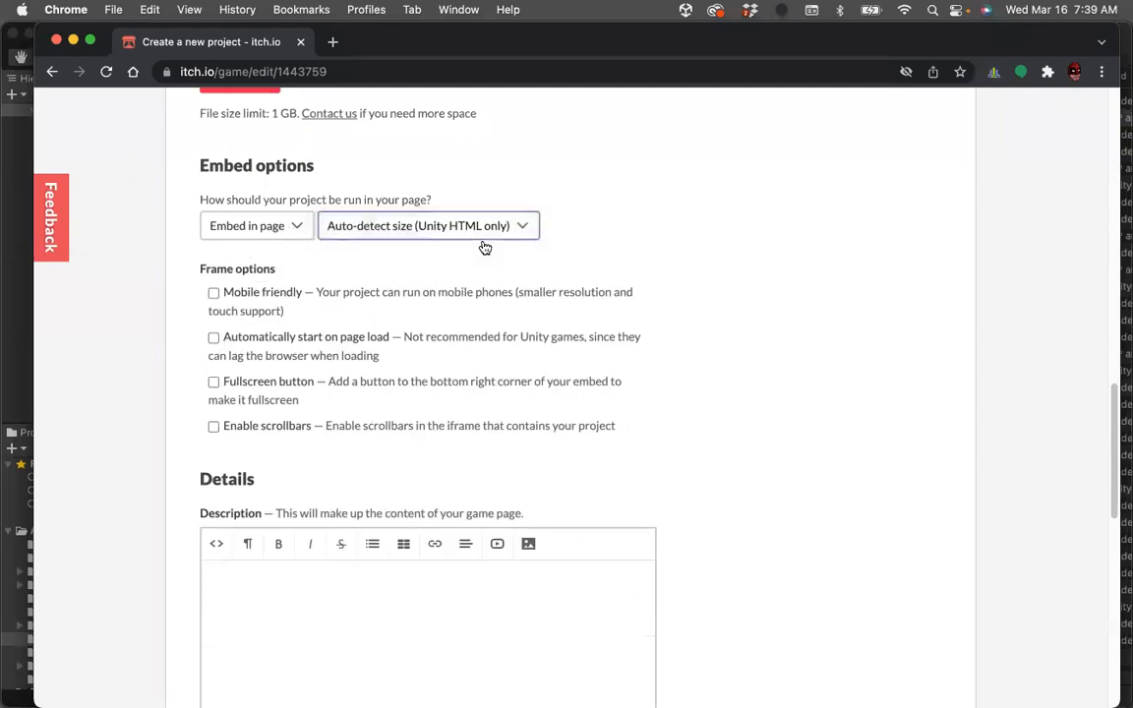
- Make the embedded project mobile friendly with Landscape orientation, and enable scrollbars in its frame
click(213, 294)
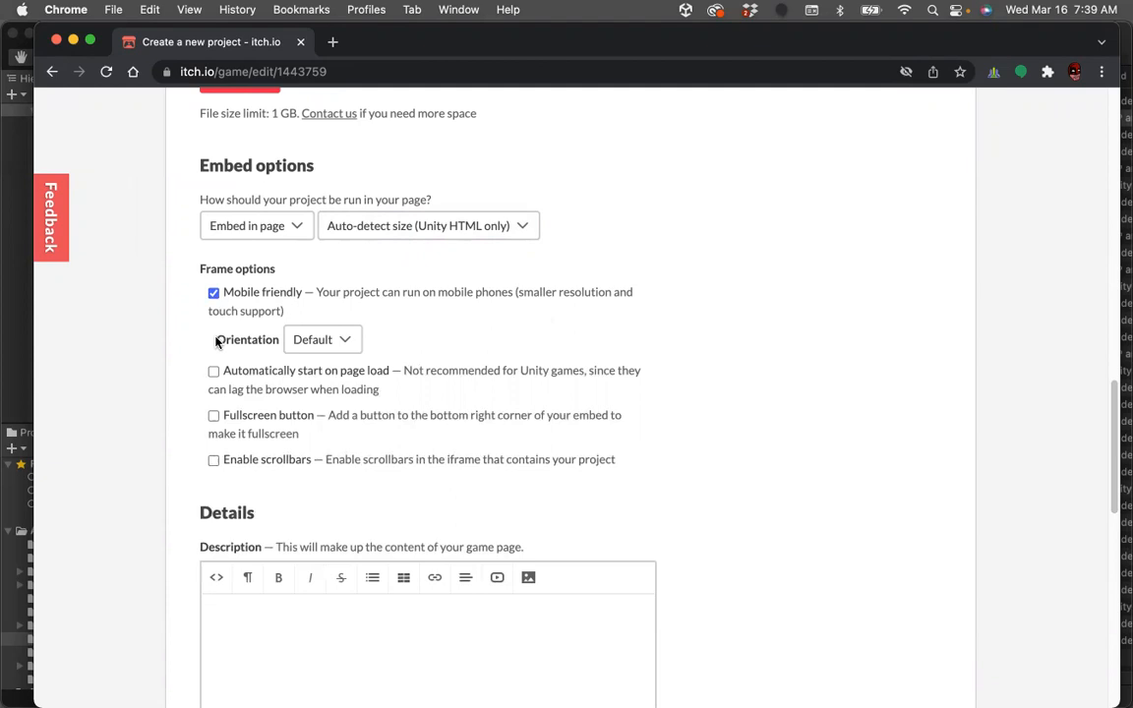
click(346, 342)
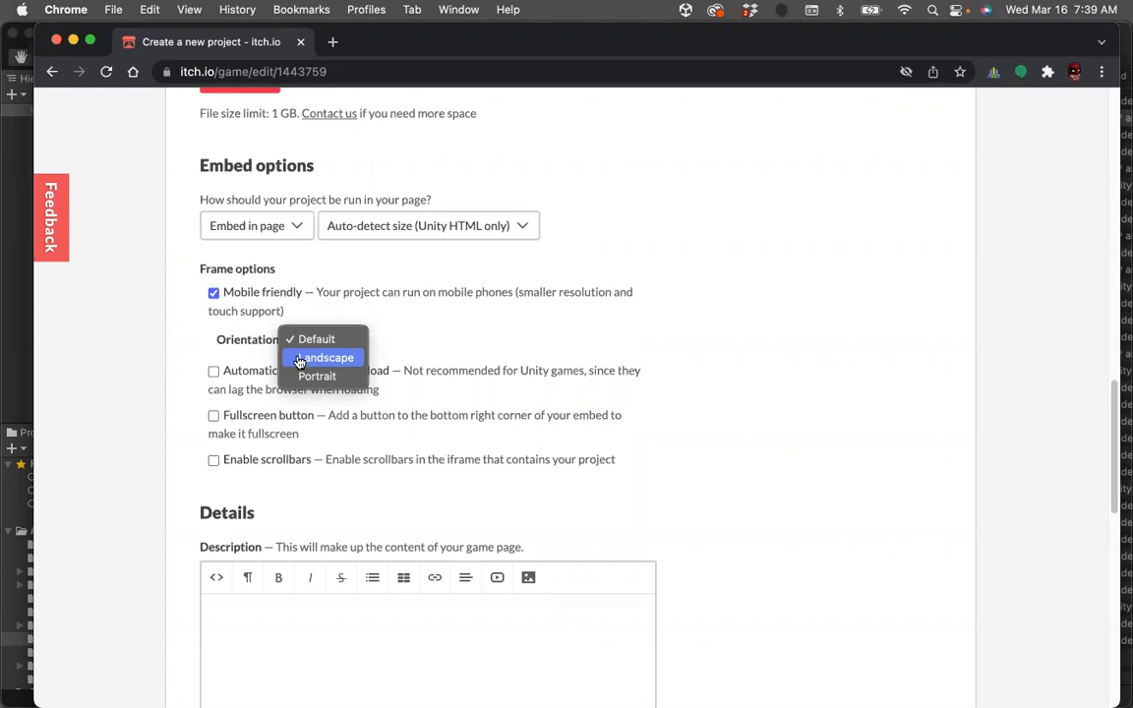
click(300, 360)
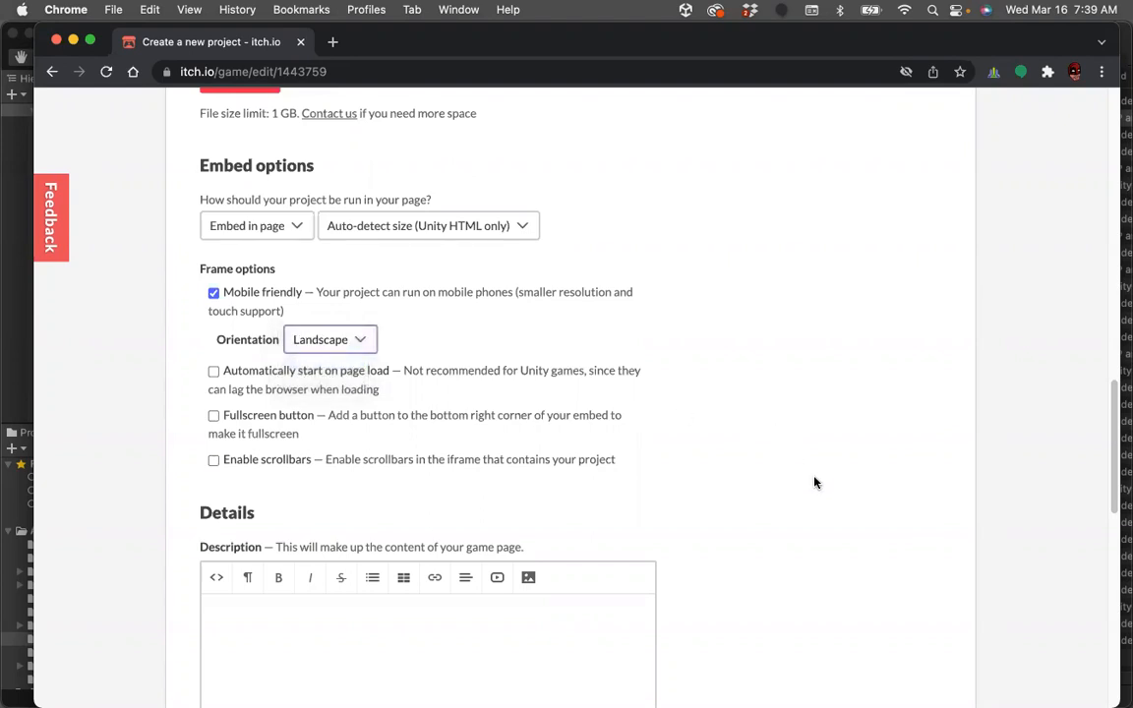
scroll(815, 482, down, 2)
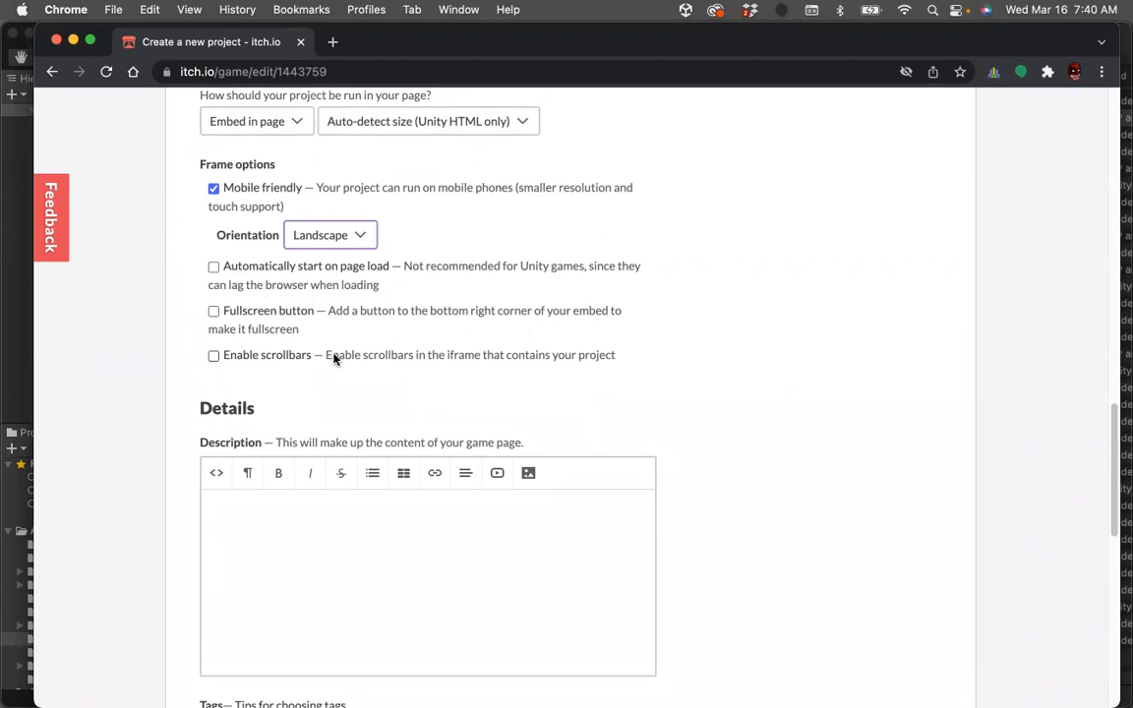
click(215, 356)
- Enter the project description "This is a project for my XR Design & Development course."
scroll(807, 437, down, 3)
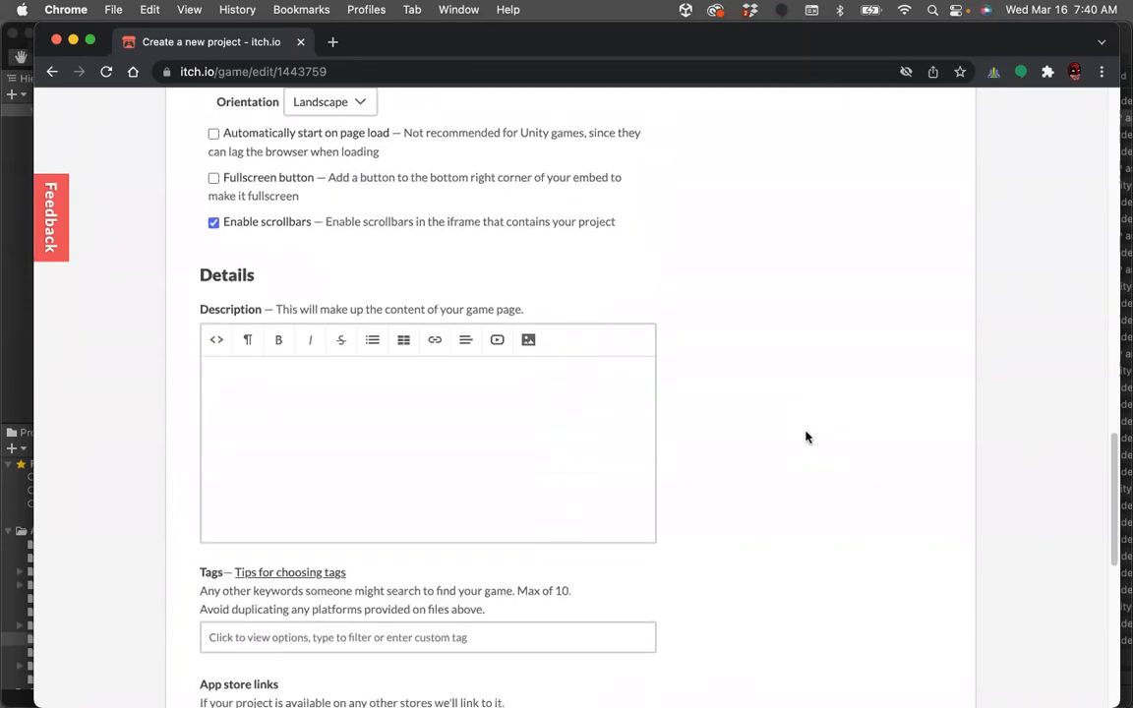
scroll(807, 437, down, 4)
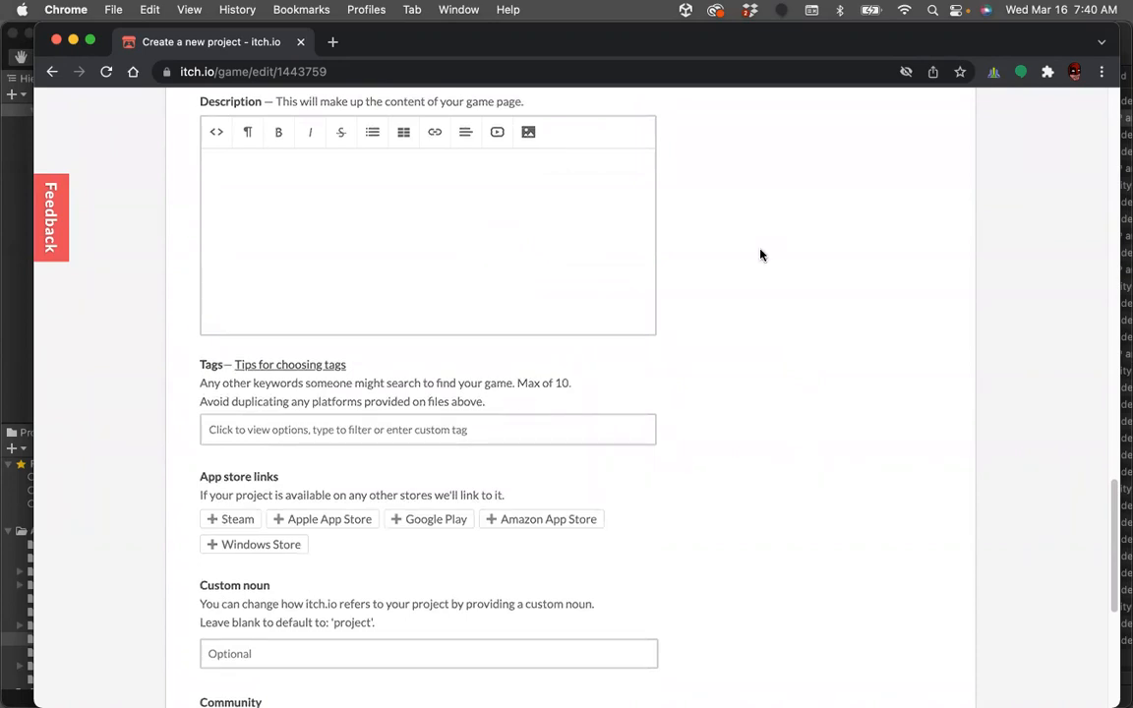
text(This is a project fo)
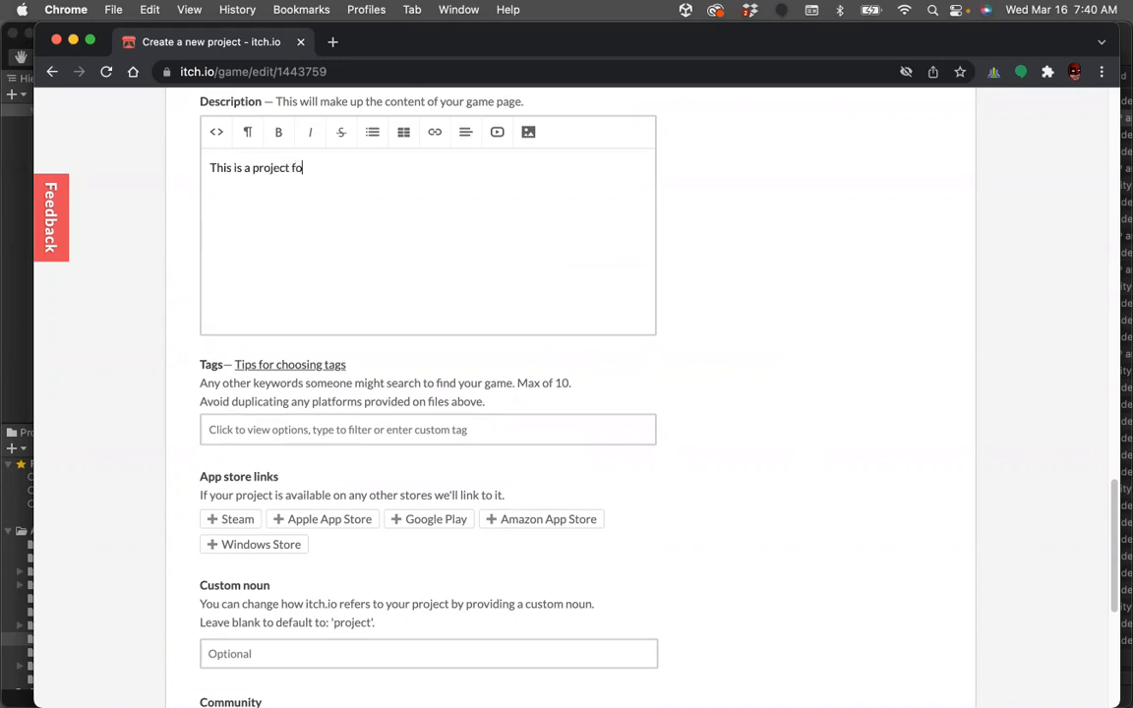
text(r my)
text( XR)
text( Design and)
key(BackSpace)
key(BackSpace)
key(BackSpace)
key(BackSpace)
text(&)
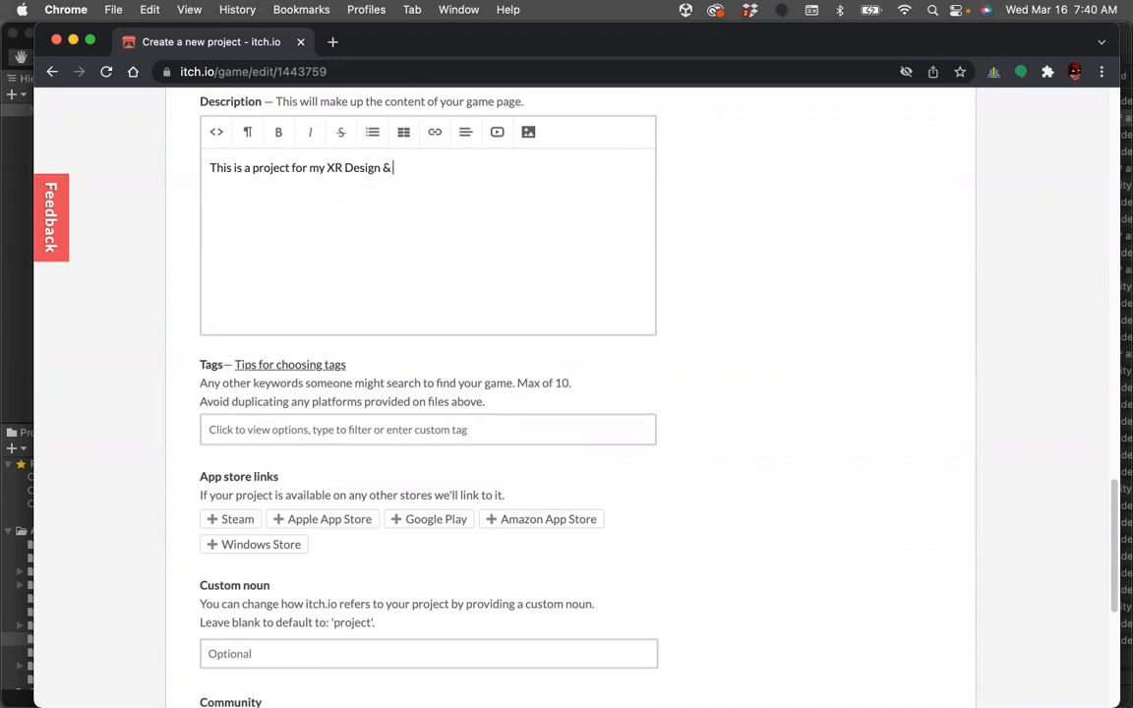
text( Development course.)
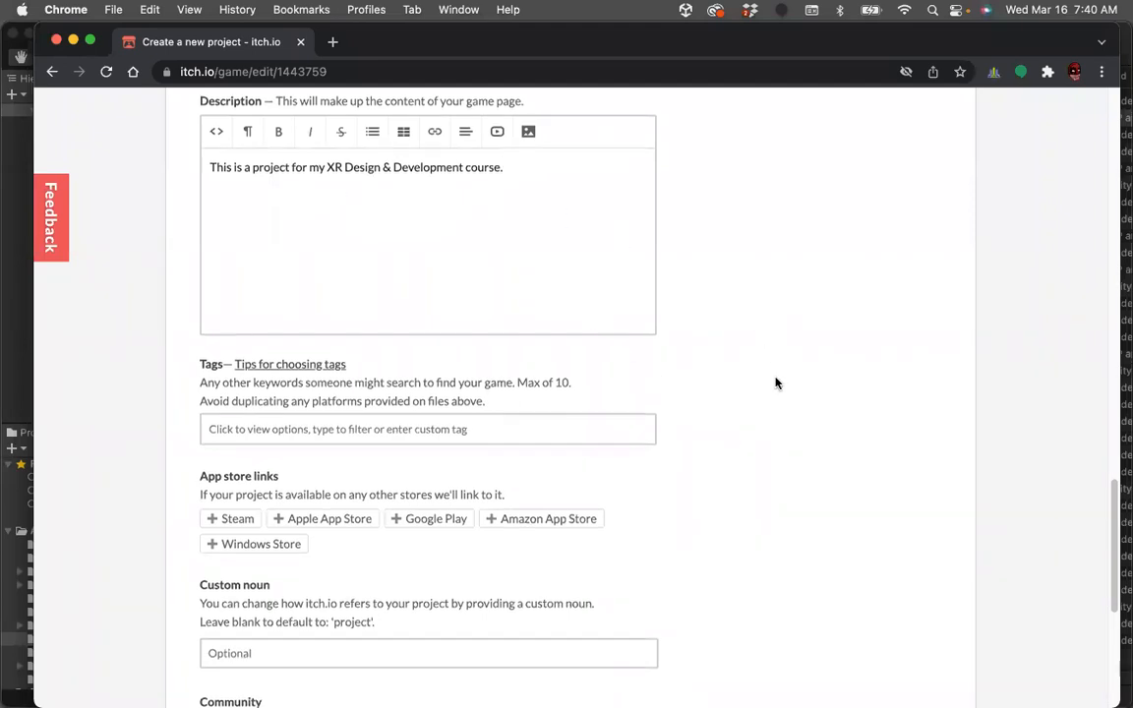
- Find tag suggestions matching "history" and add the alternate-history tag to the project
scroll(776, 382, down, 5)
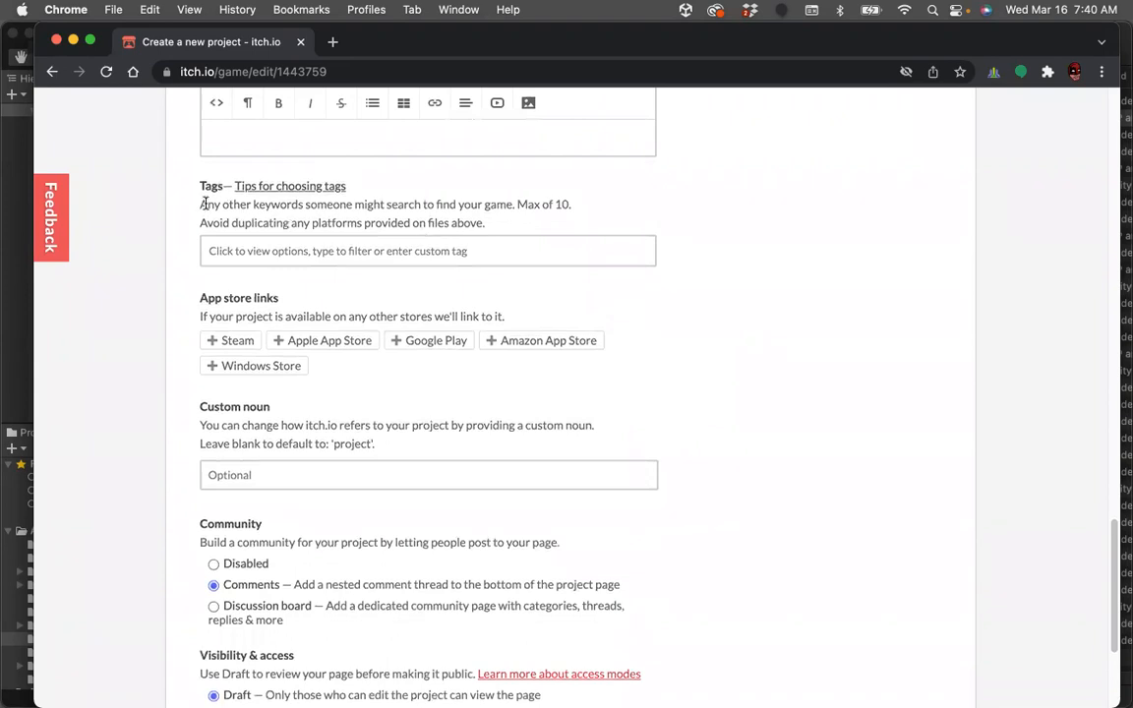
click(545, 254)
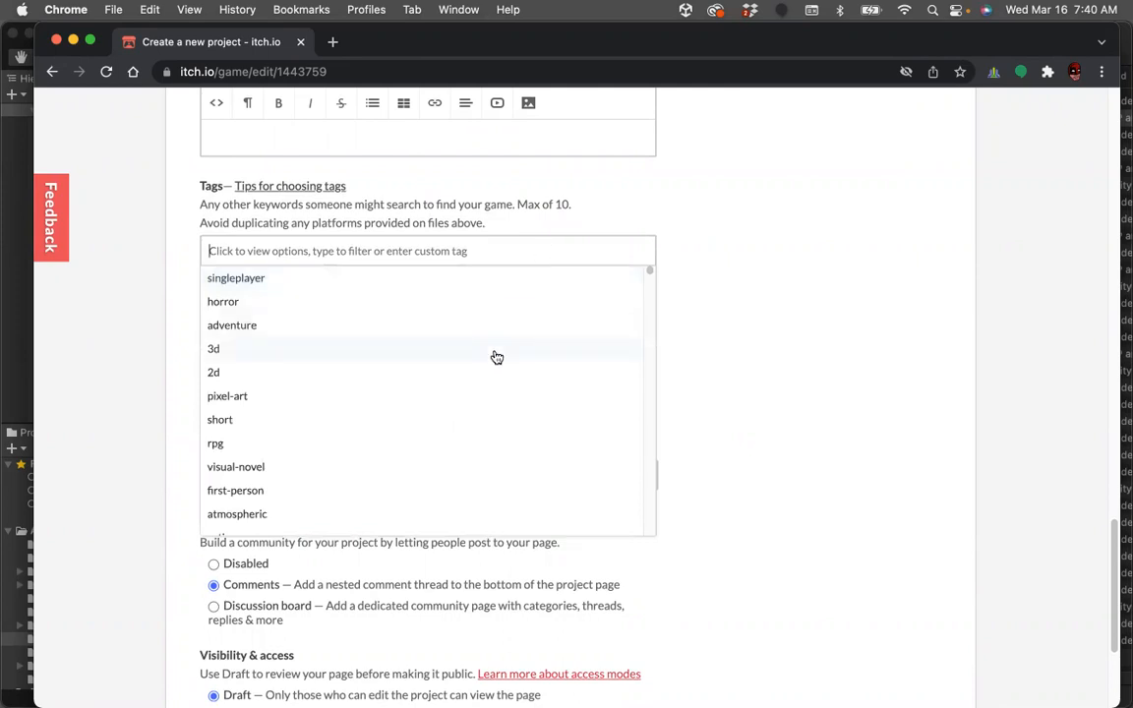
scroll(493, 356, down, 2)
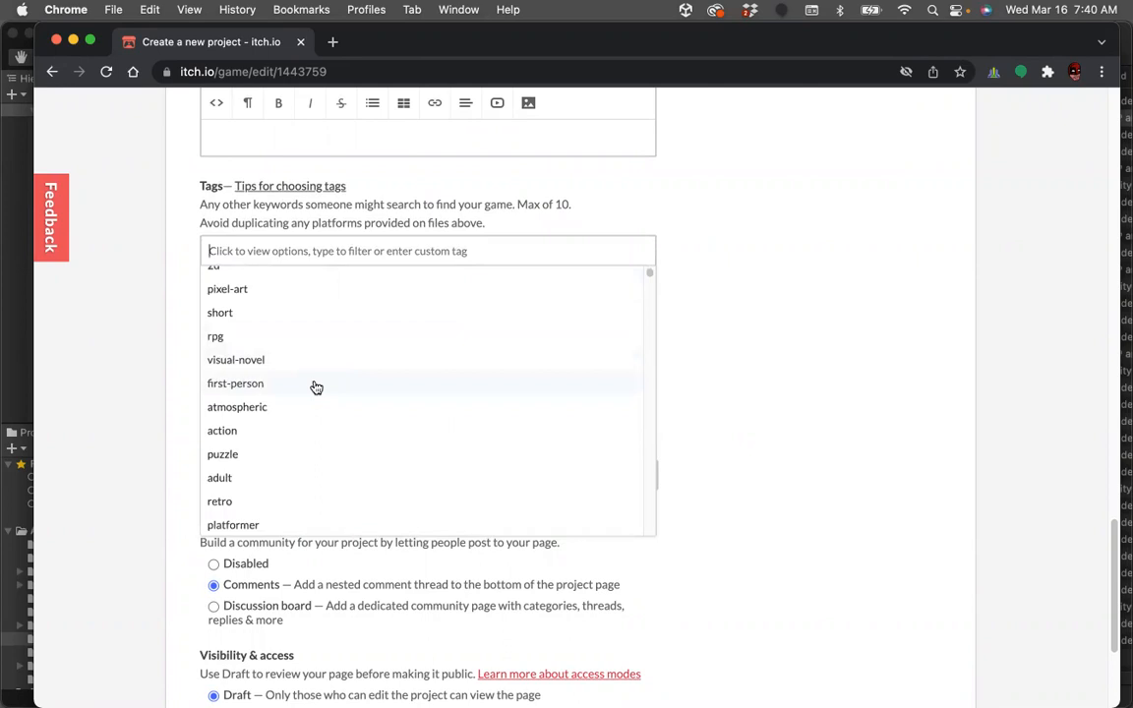
scroll(319, 394, down, 4)
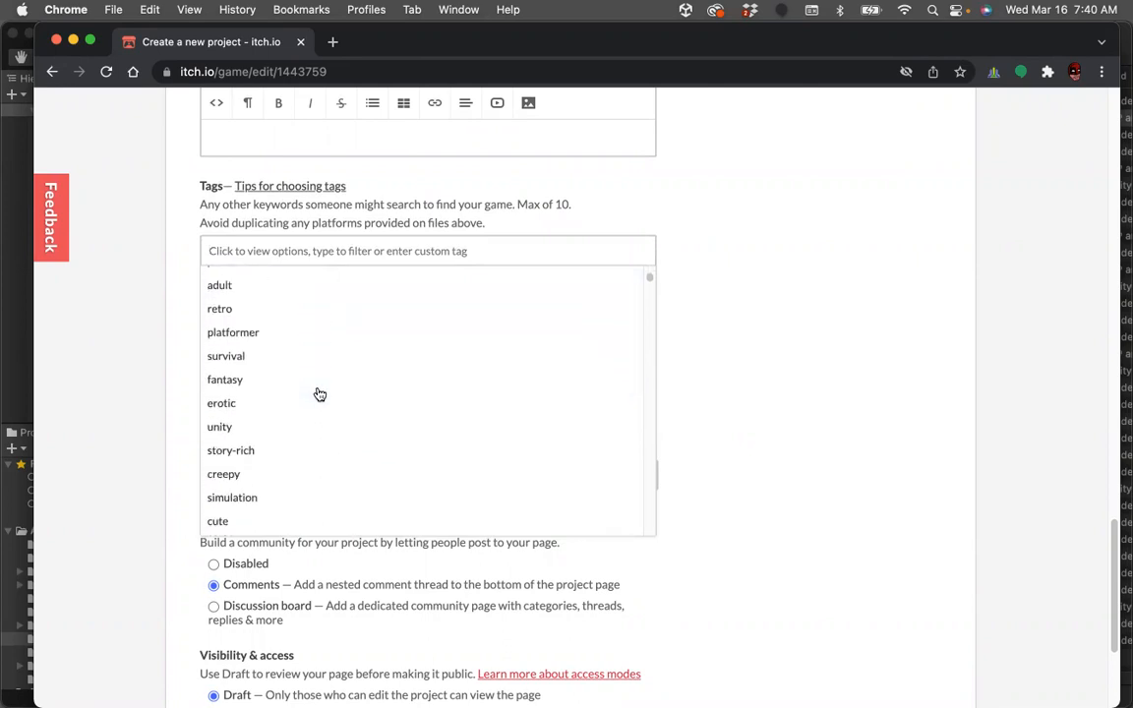
scroll(320, 394, down, 20)
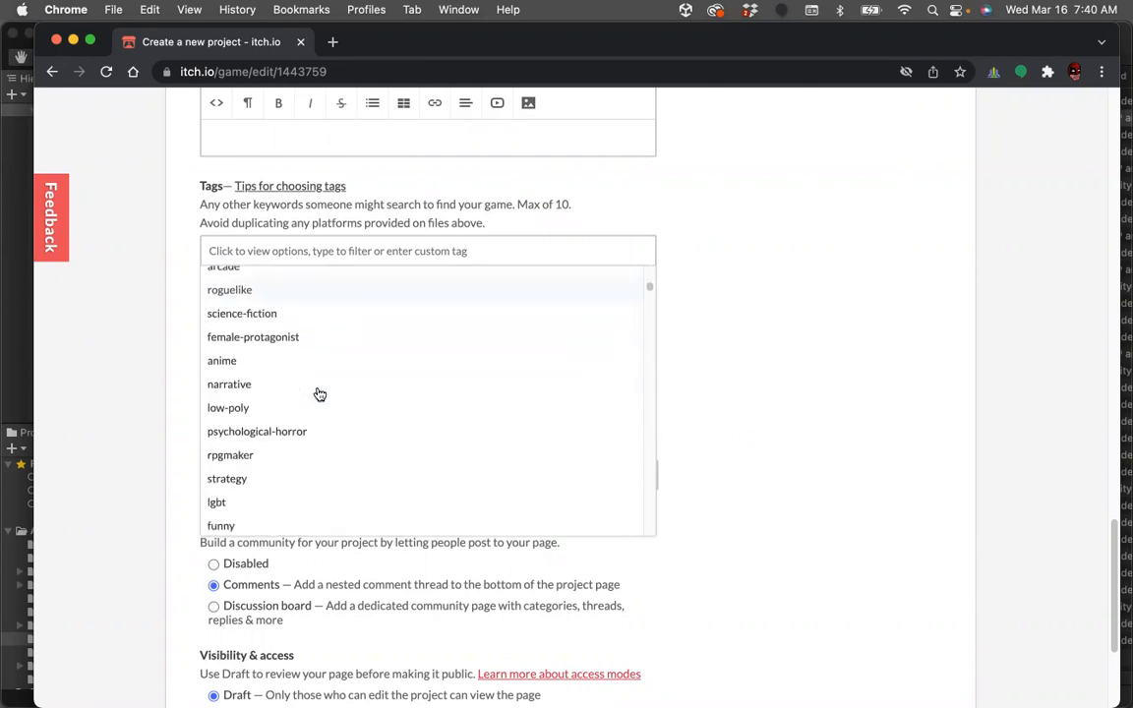
scroll(319, 394, up, 20)
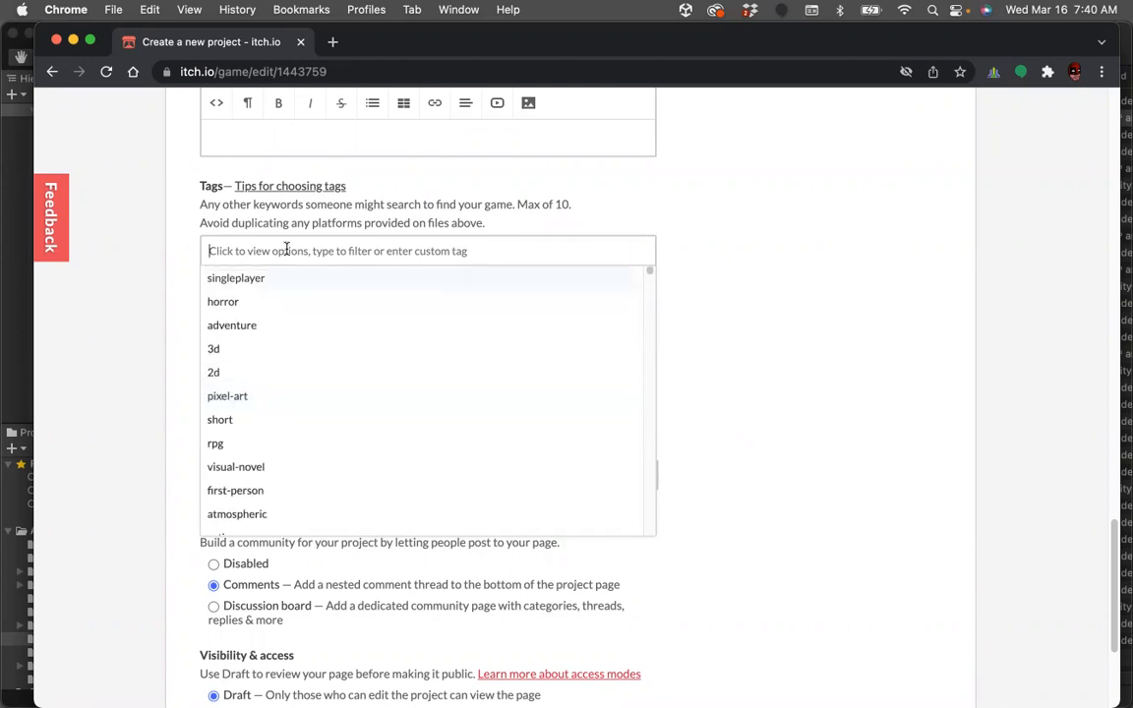
text(history)
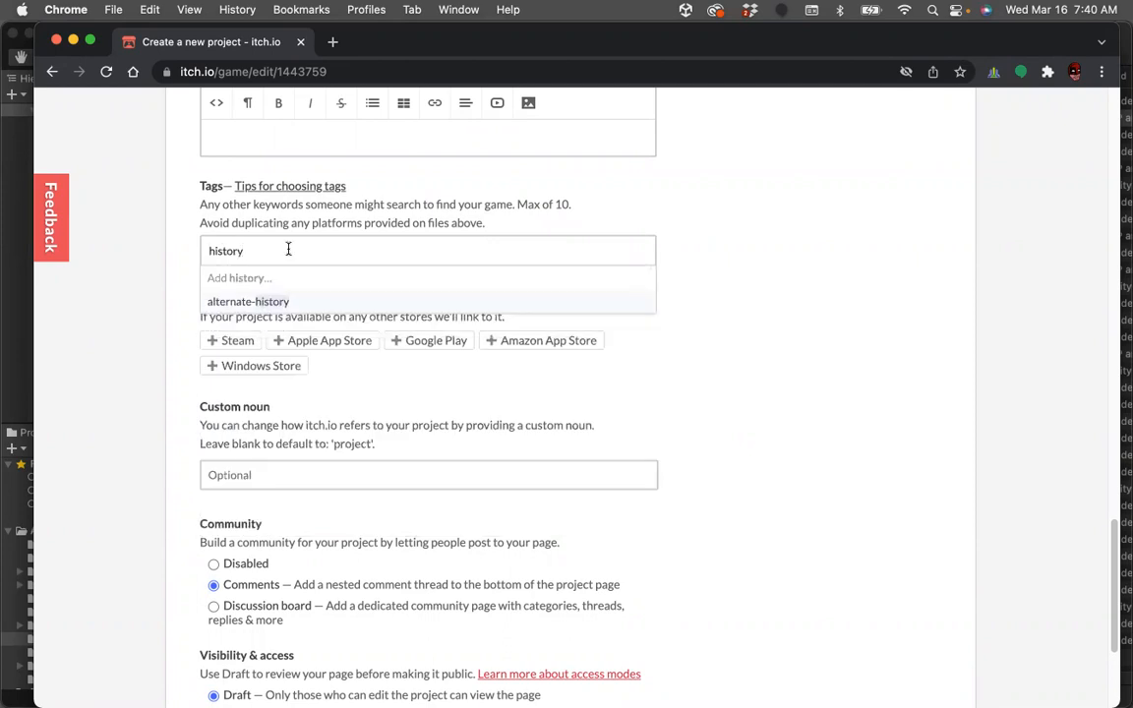
click(251, 301)
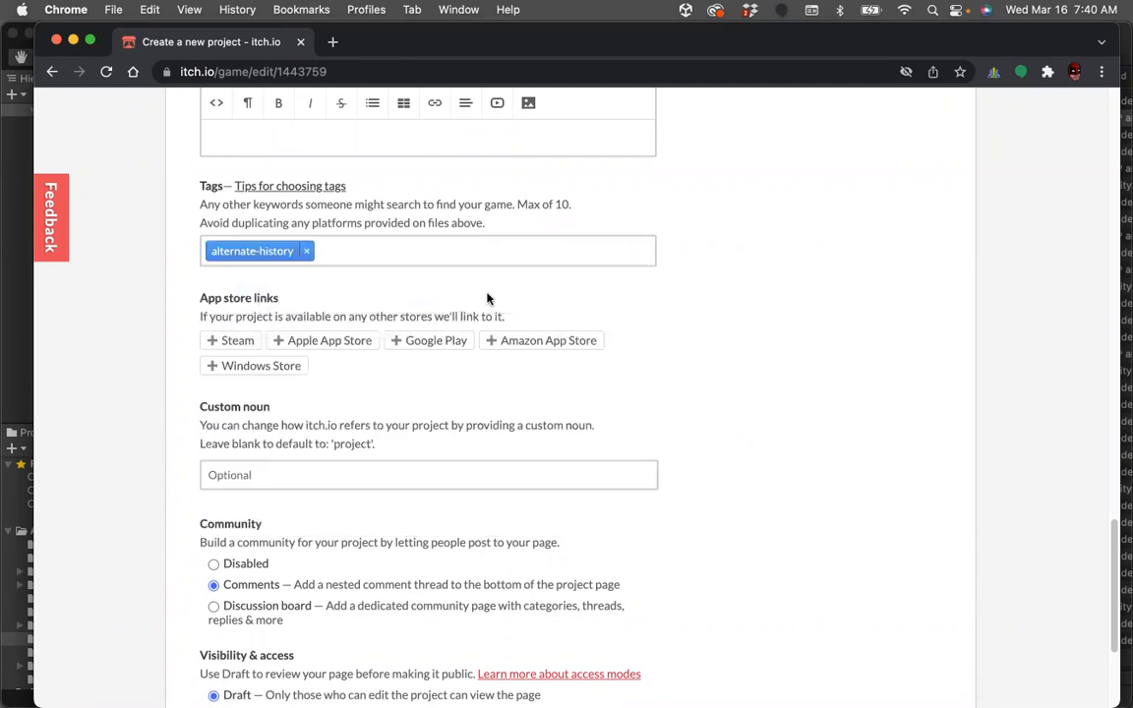
- Set the project's community option to Disabled and its visibility to Public
scroll(748, 382, down, 1)
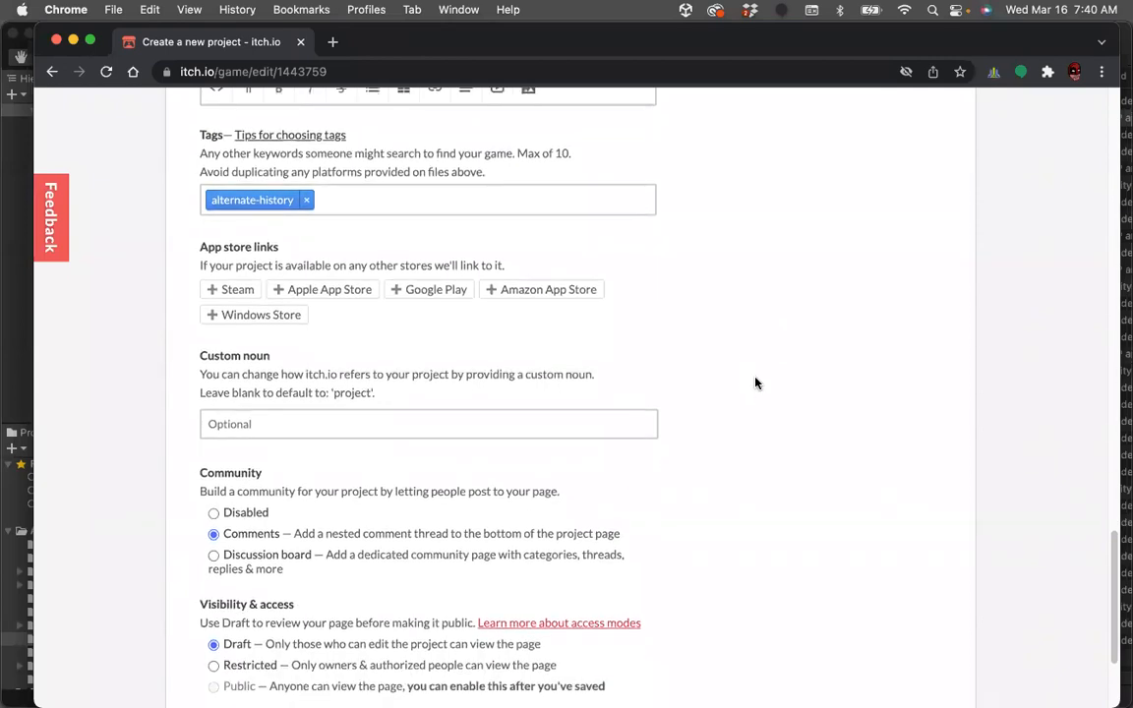
scroll(753, 381, down, 1)
scroll(167, 325, down, 1)
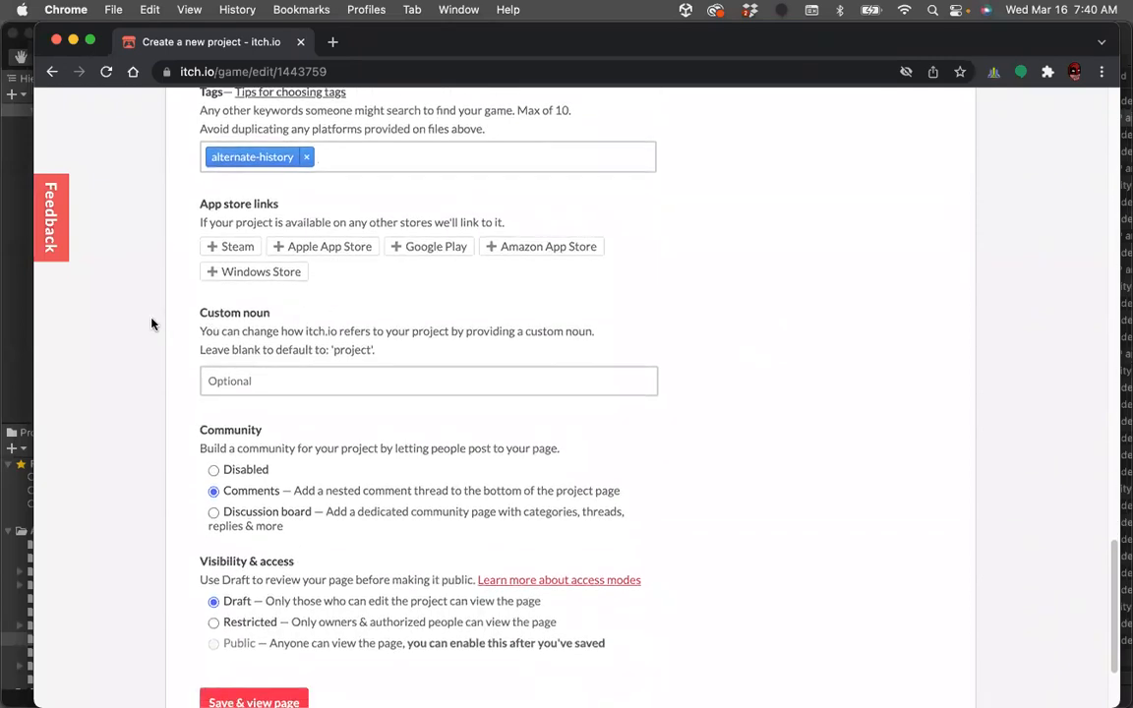
scroll(856, 443, down, 3)
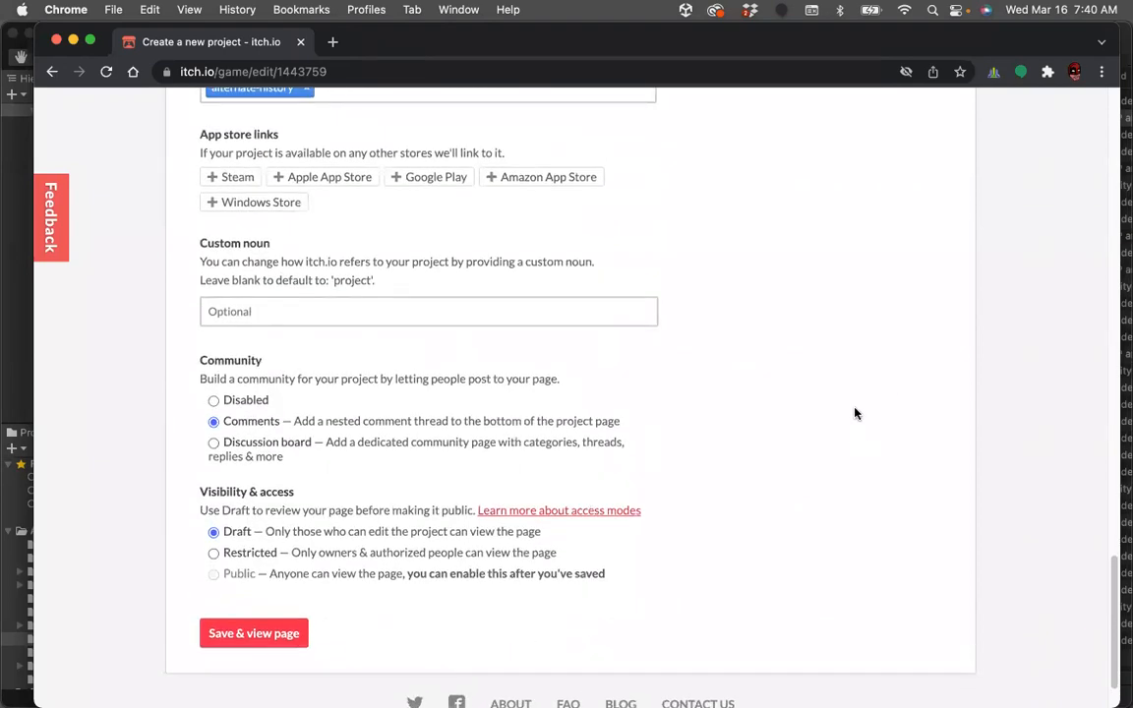
scroll(855, 413, down, 1)
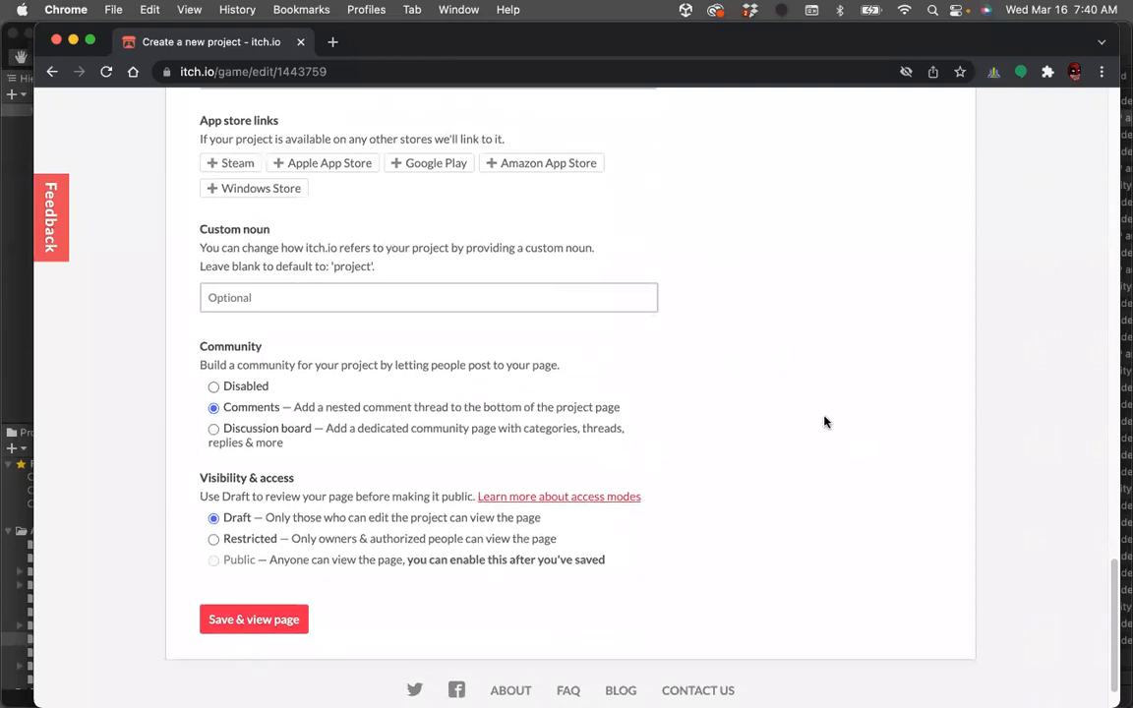
scroll(826, 422, down, 3)
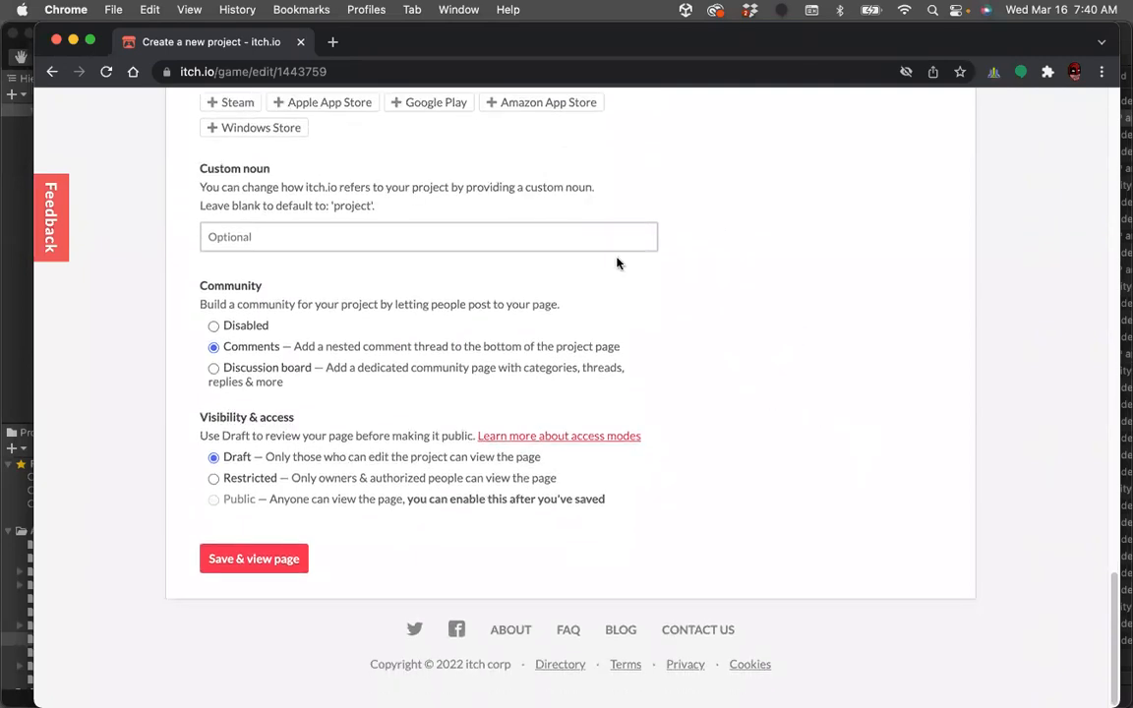
click(214, 326)
click(213, 479)
click(214, 500)
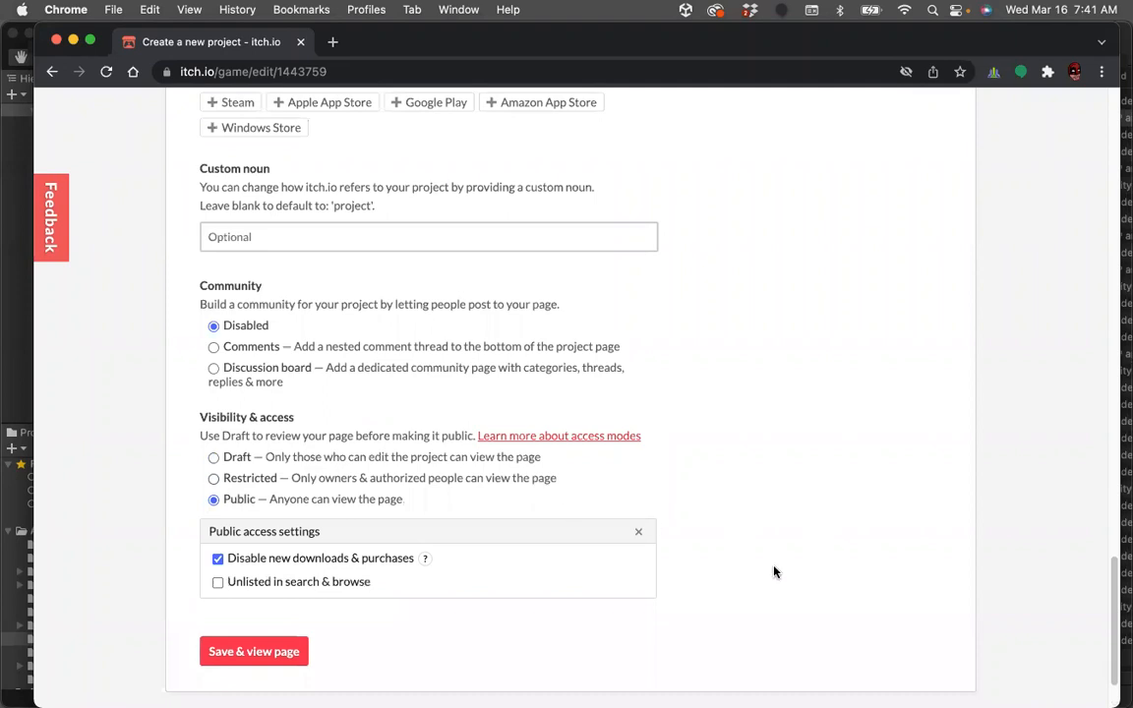
- Save and view the project page with new downloads and purchases allowed and the page unlisted in search & browse
scroll(775, 566, down, 2)
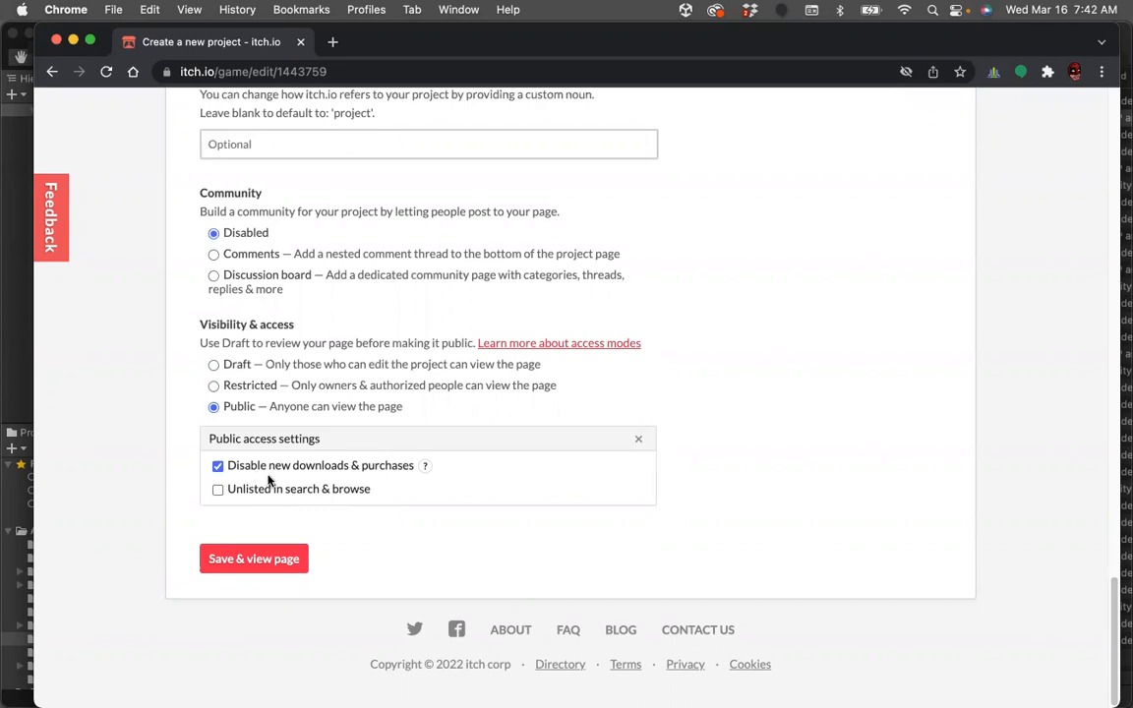
mouse_move(424, 468)
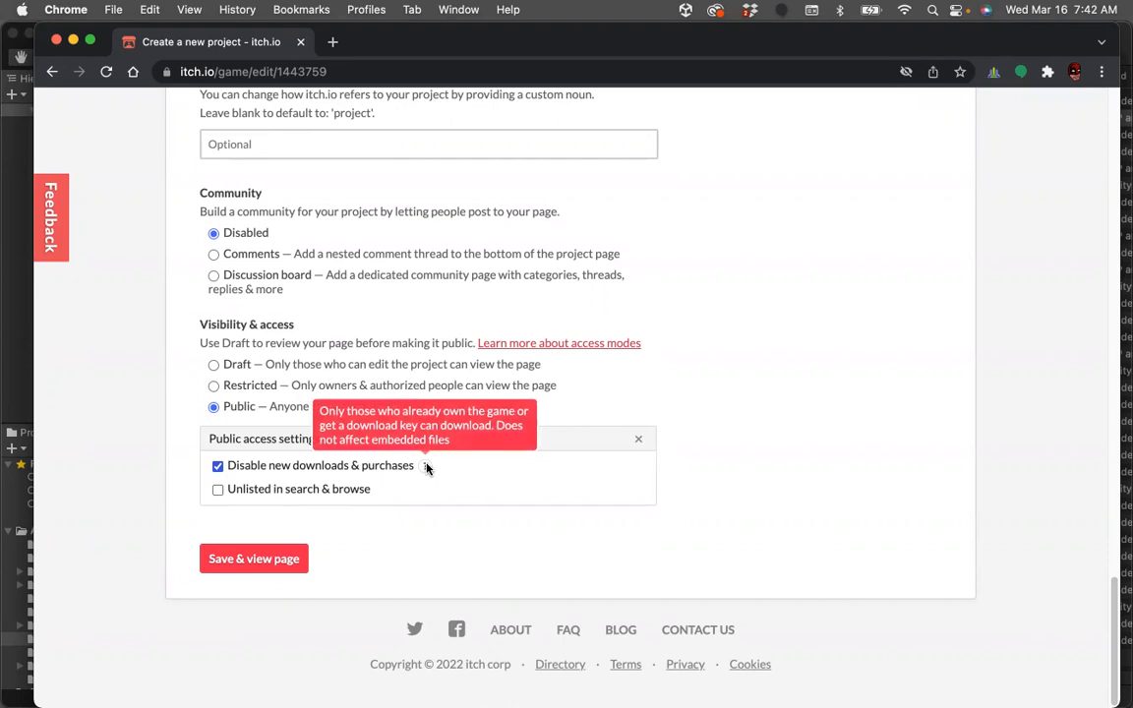
click(218, 466)
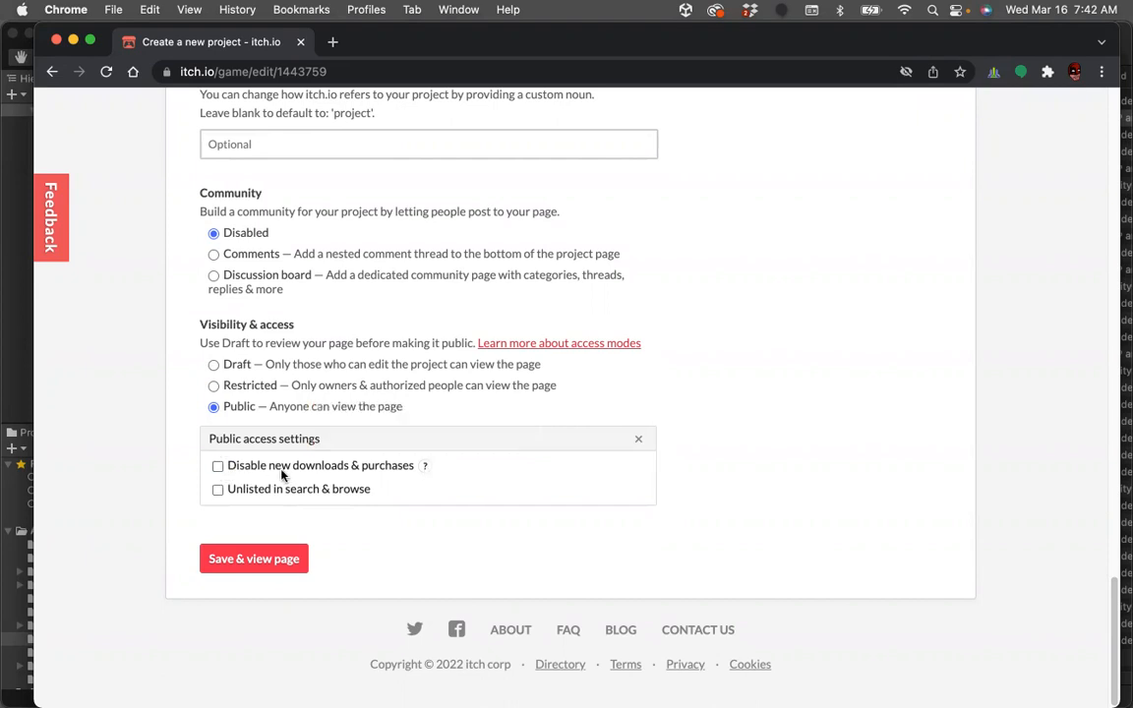
click(218, 490)
click(276, 562)
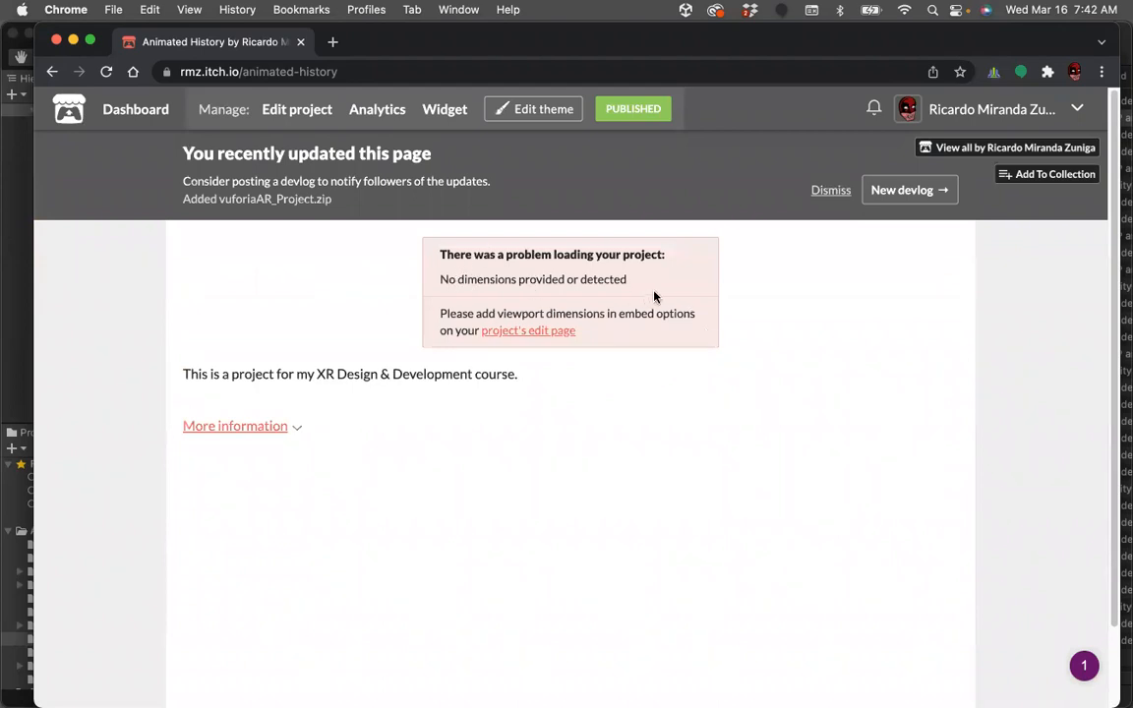
- Reopen the project for editing and manually set the embed viewport size to 900 × 700 px
click(560, 334)
scroll(1024, 549, down, 5)
scroll(1025, 554, down, 10)
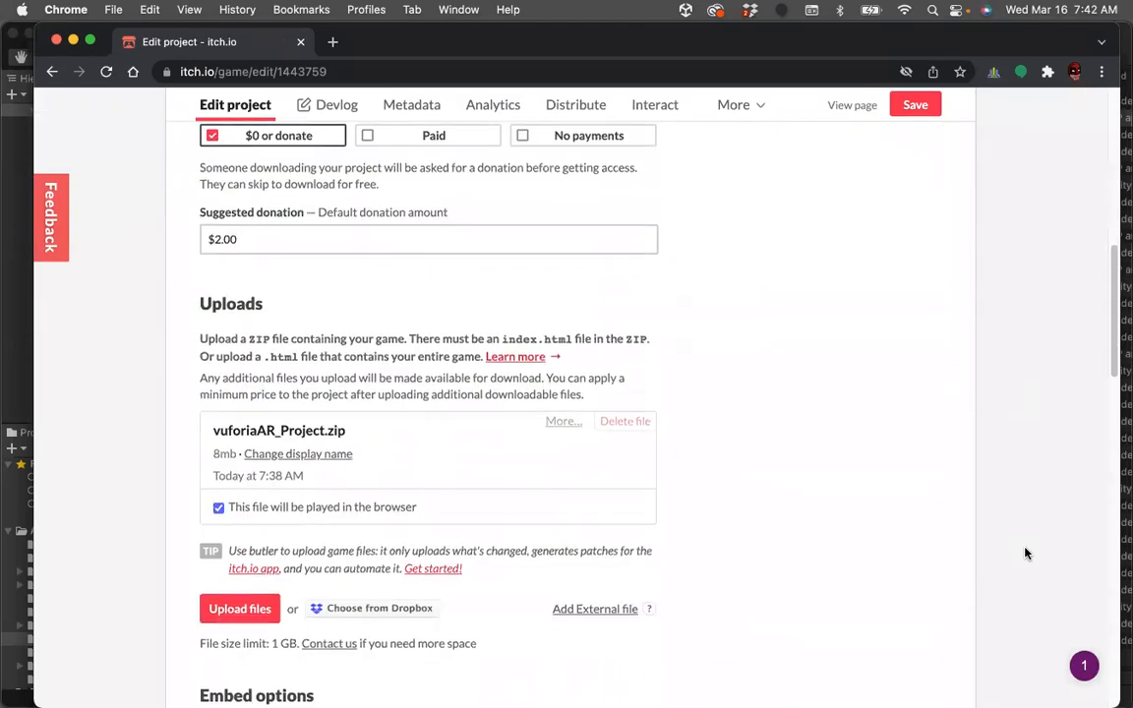
scroll(1024, 553, down, 5)
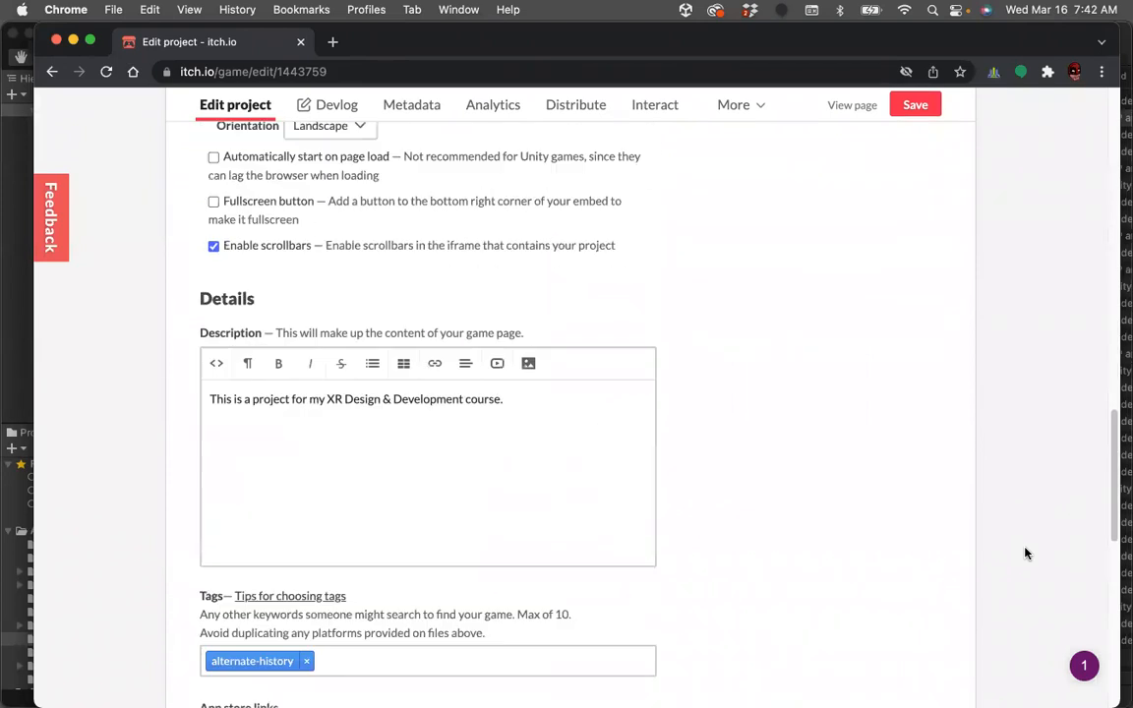
scroll(1024, 554, up, 2)
scroll(1025, 554, up, 2)
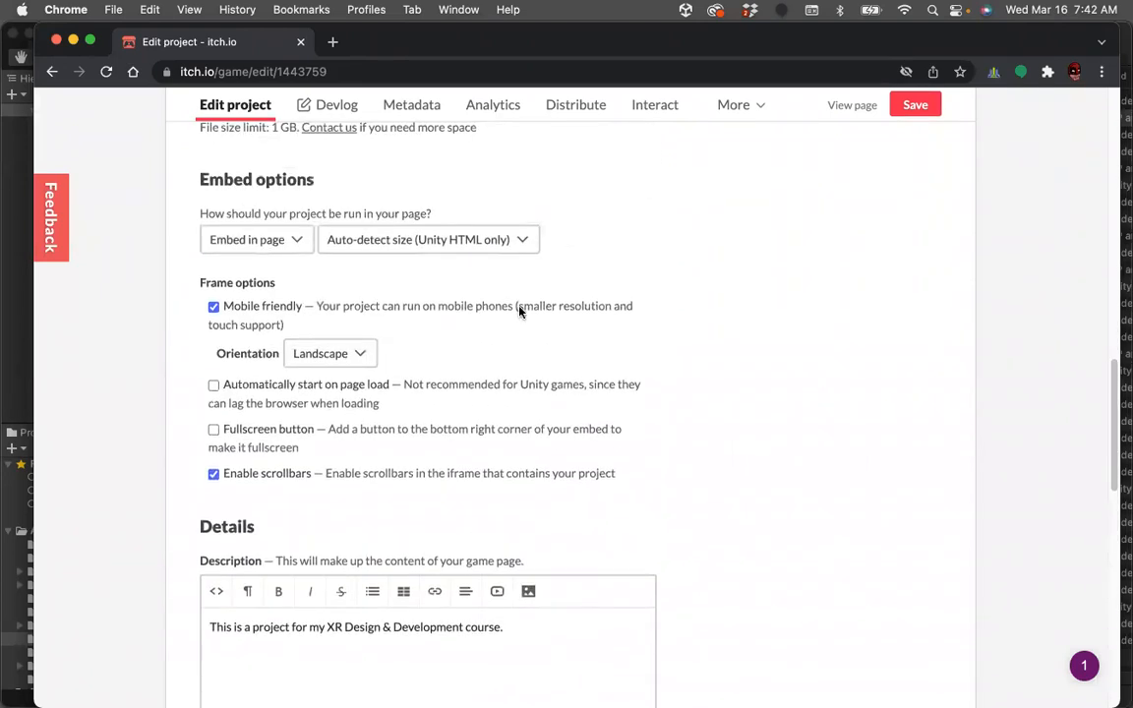
click(517, 239)
click(476, 222)
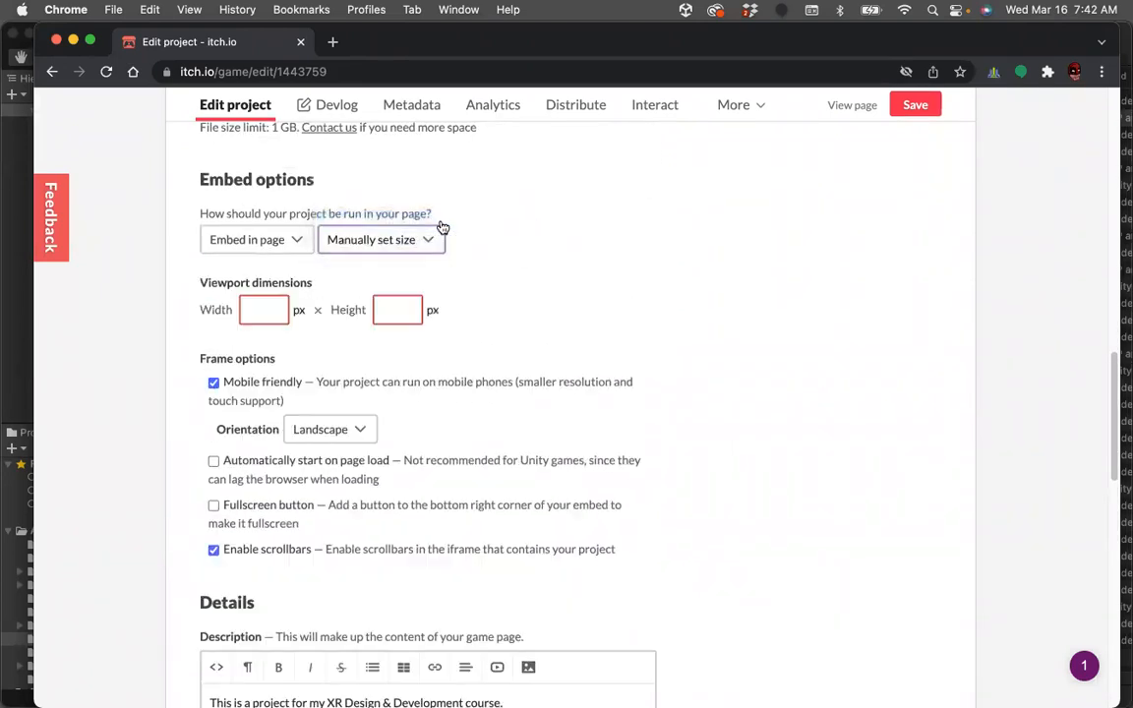
click(261, 312)
text(900)
click(397, 310)
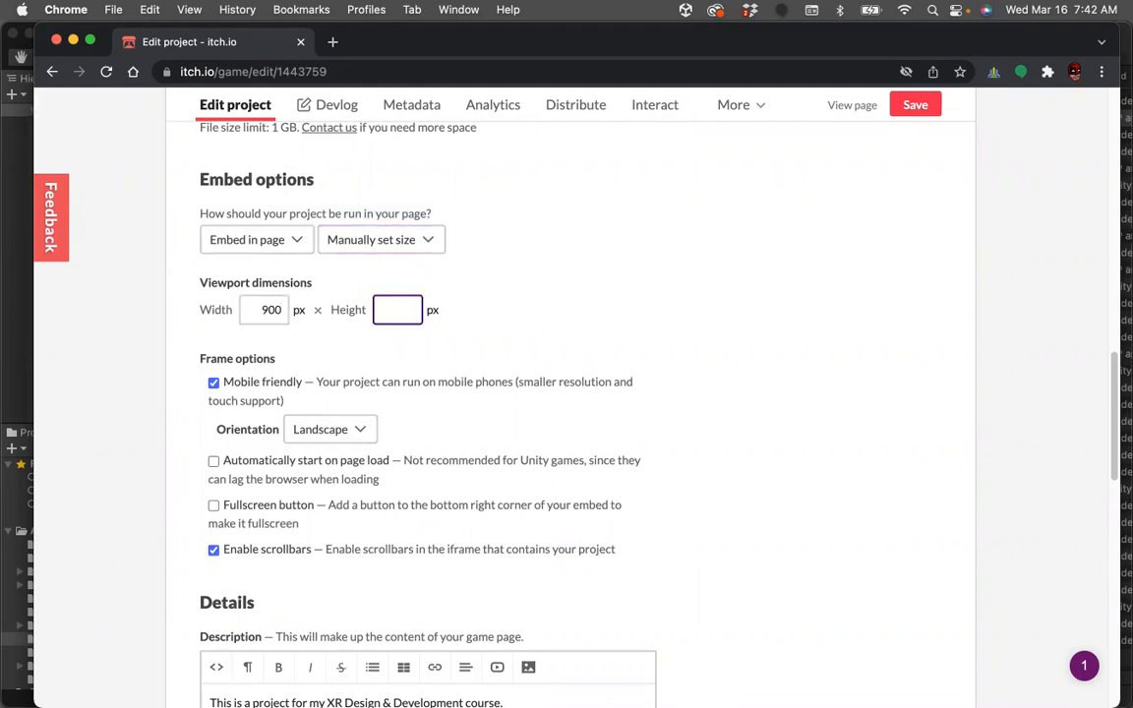
text(700)
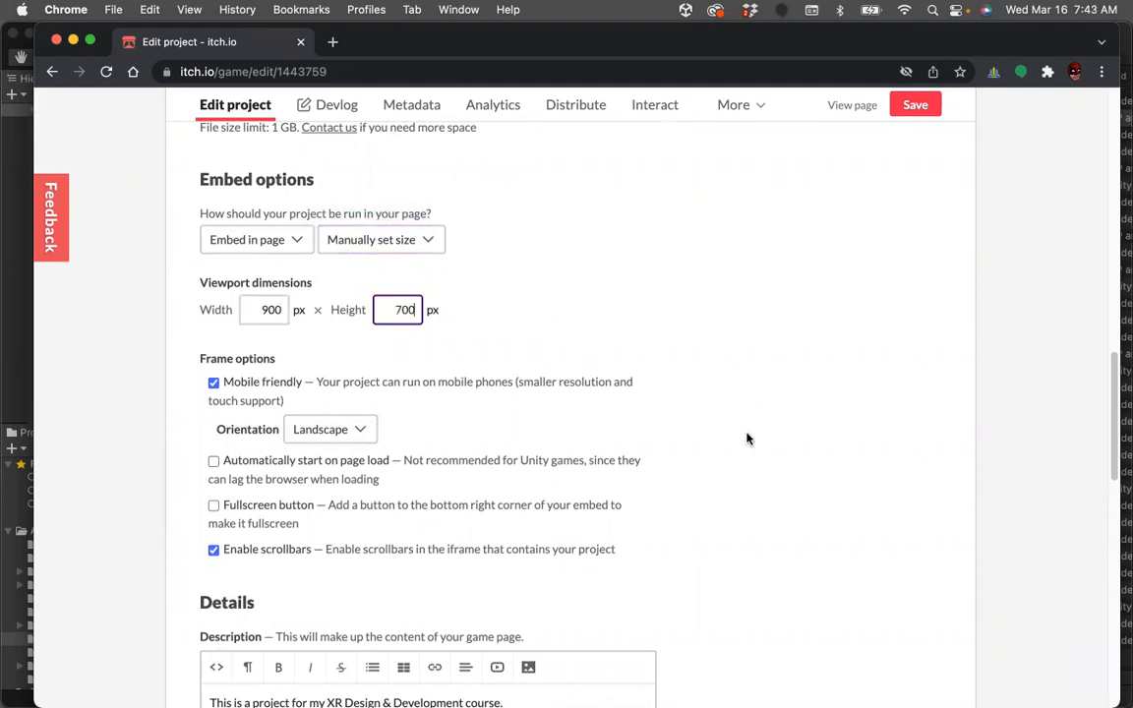
- Upload iroquoisNation.jpg from the Desktop's svgExamples folder as the project's cover image
scroll(749, 437, up, 20)
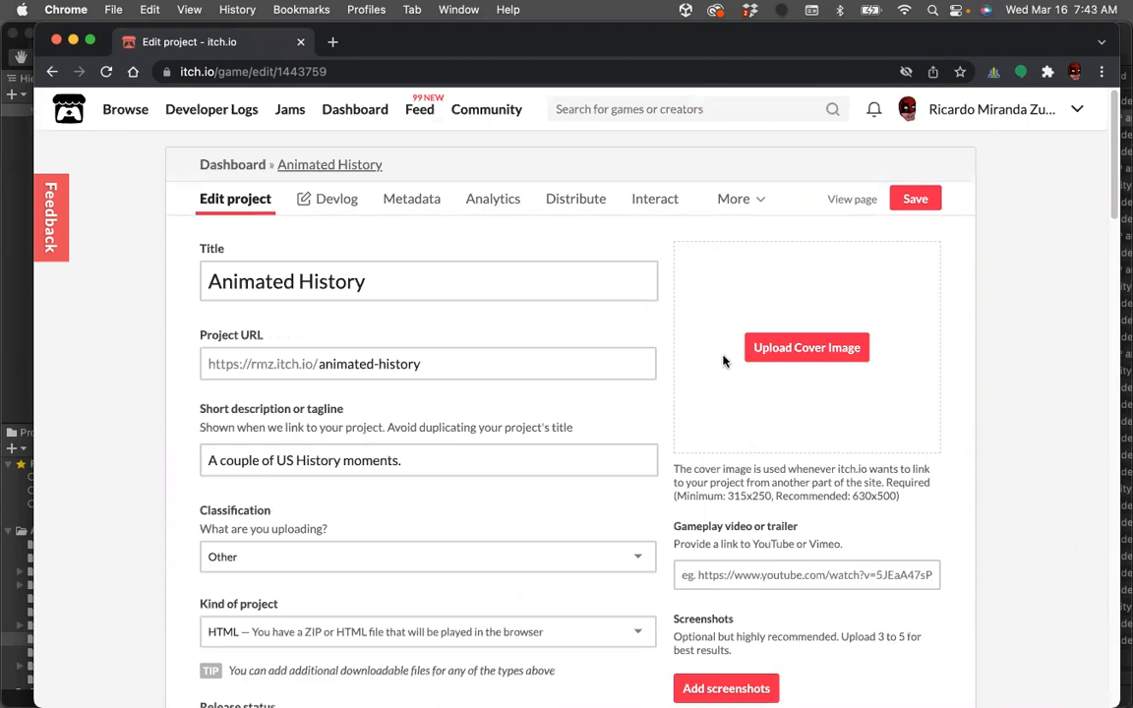
click(807, 350)
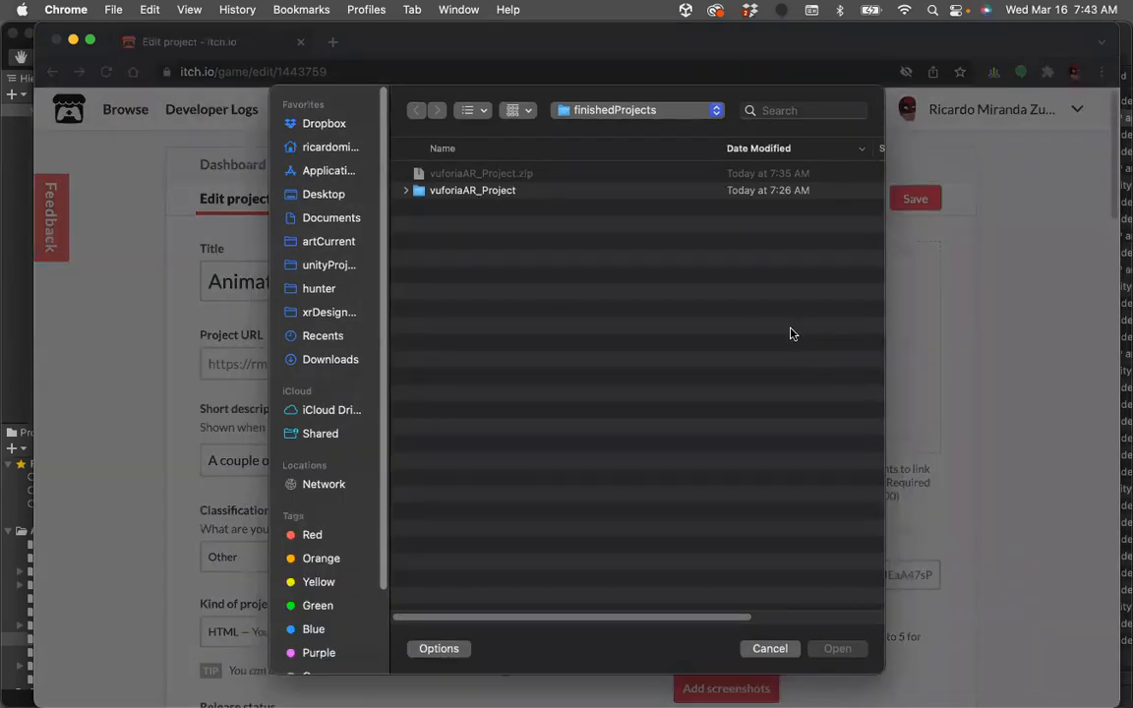
click(317, 195)
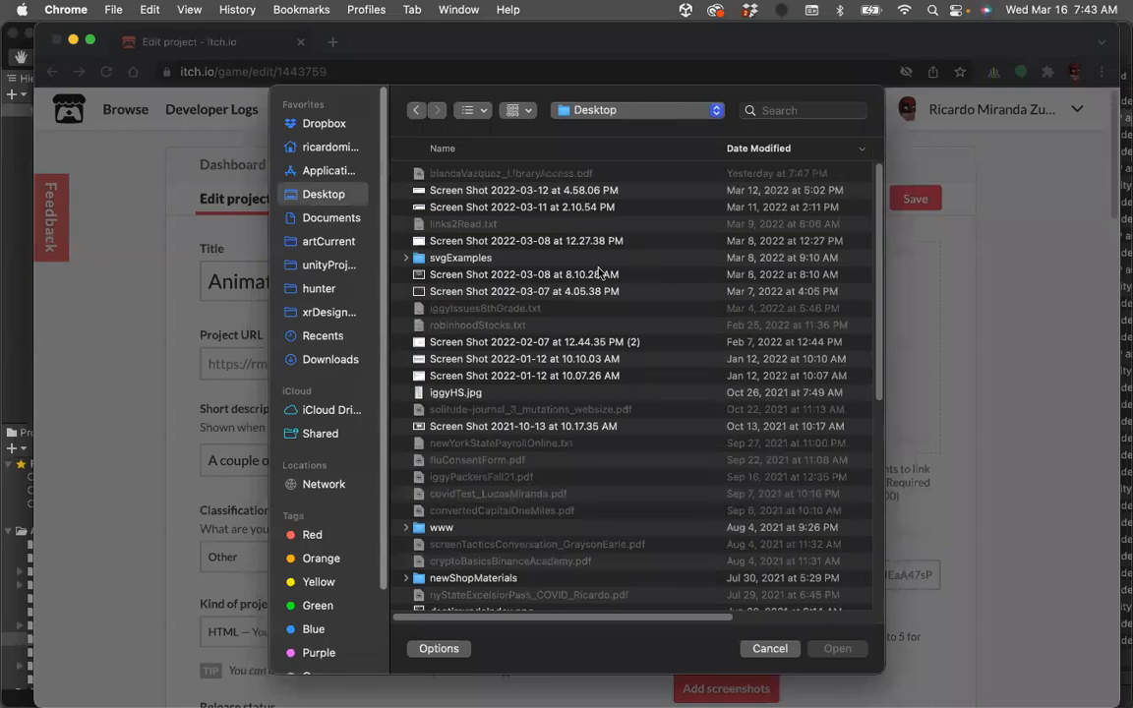
click(406, 258)
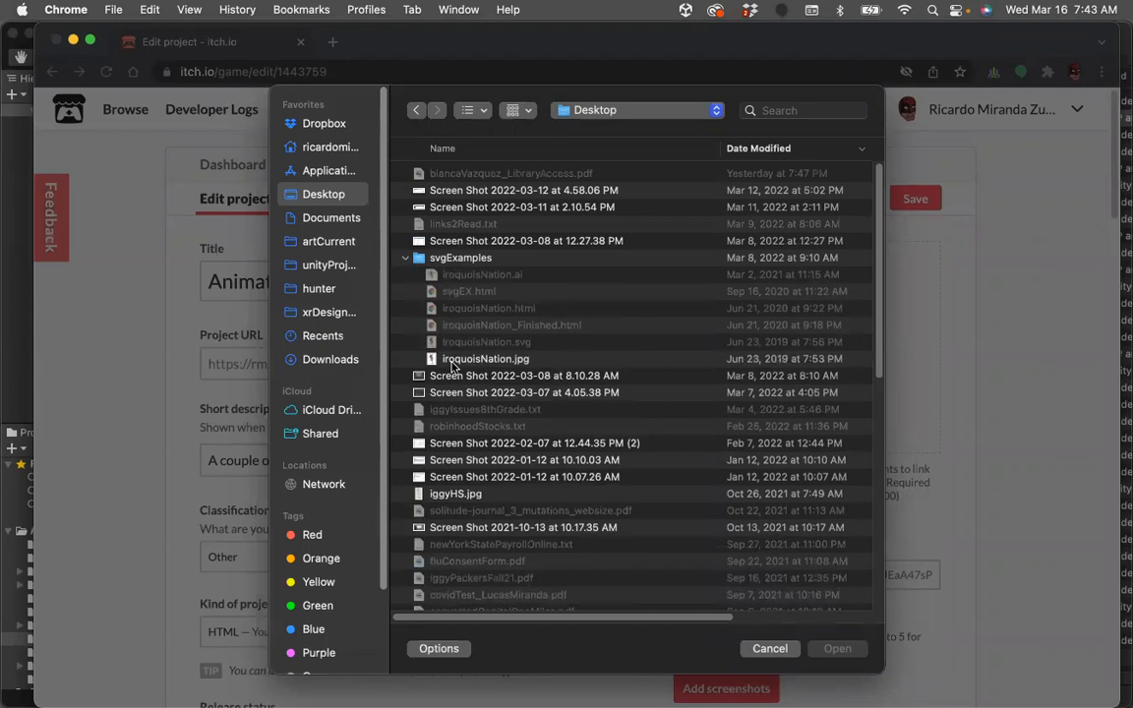
double_click(433, 360)
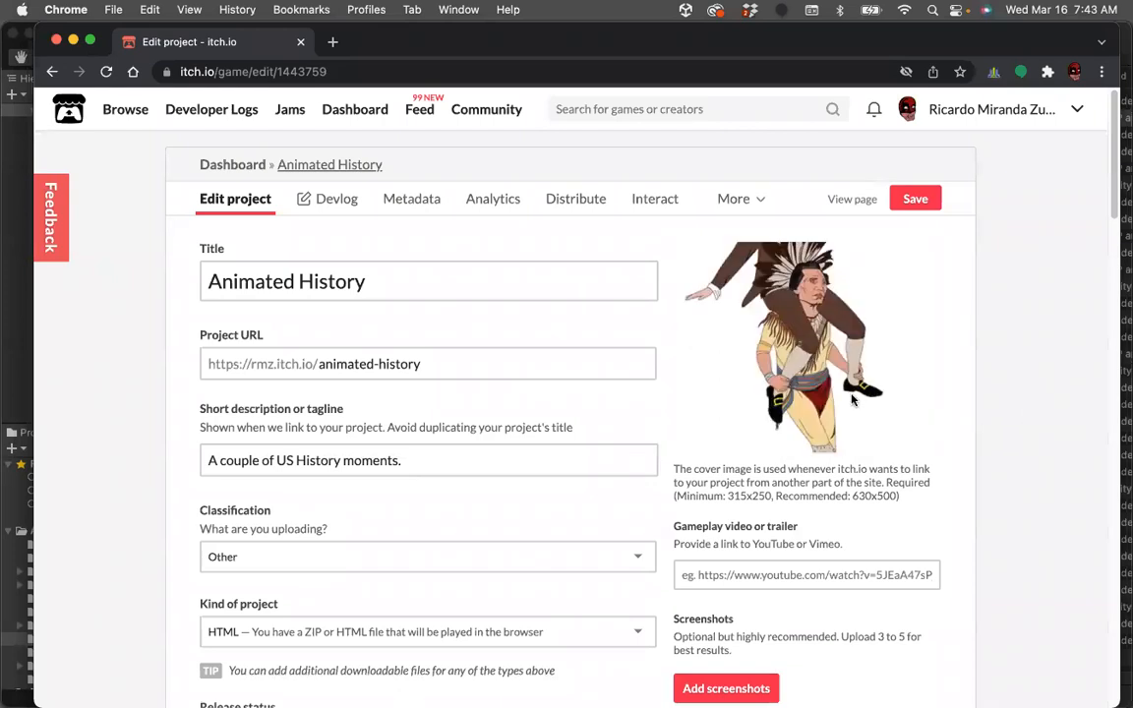
- Look over the project settings from the cover image down to the access options and save the project
mouse_move(809, 371)
scroll(949, 414, down, 2)
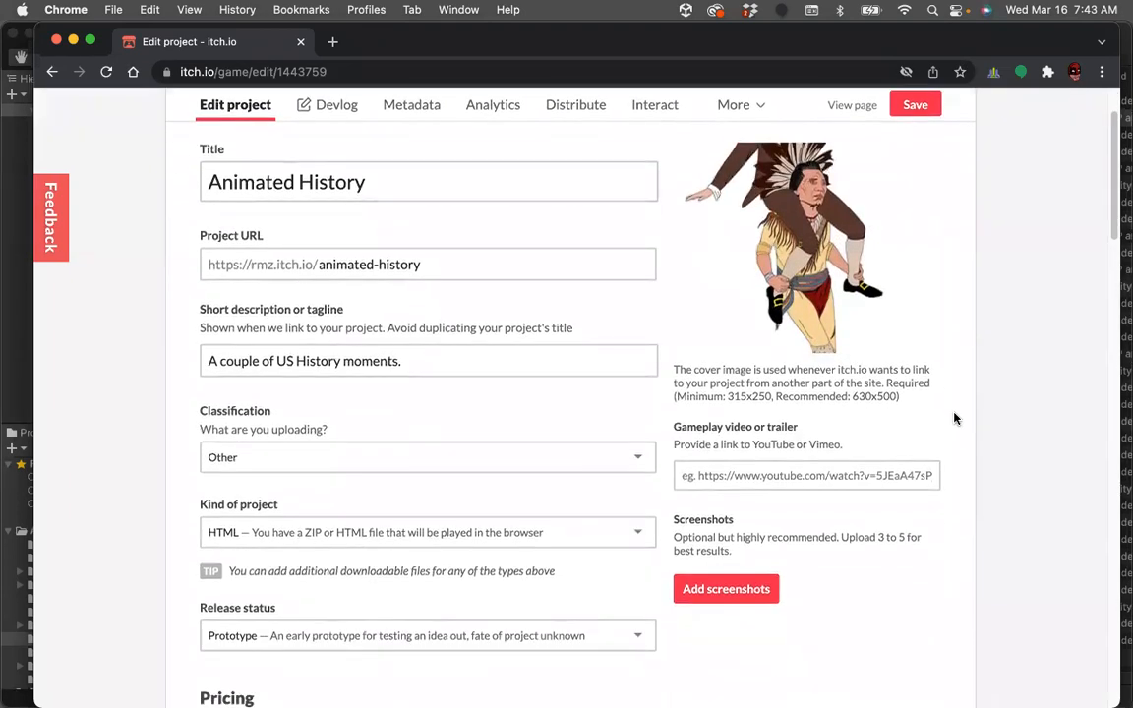
scroll(953, 418, down, 1)
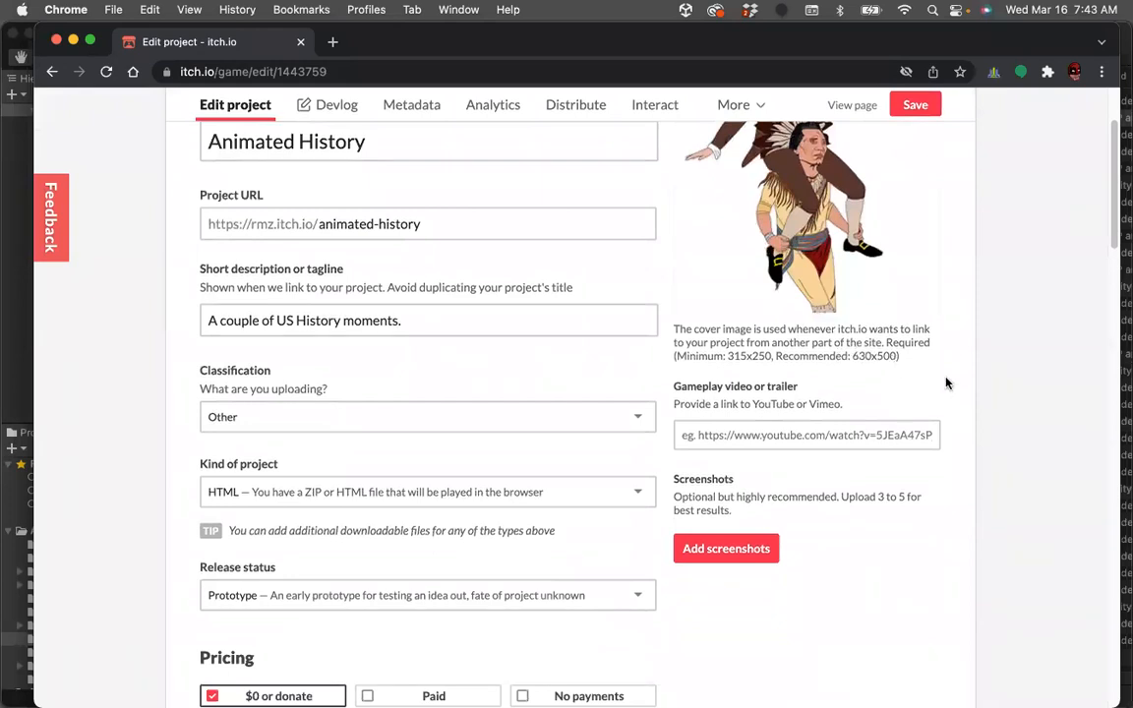
scroll(945, 382, down, 10)
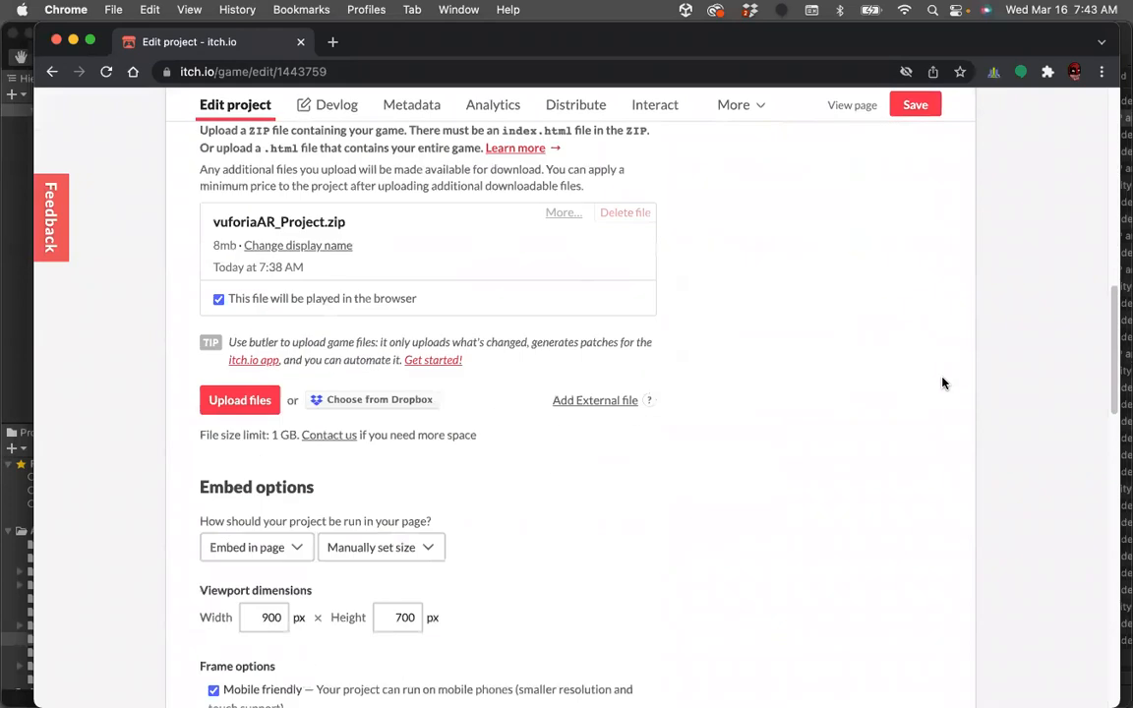
scroll(943, 382, up, 3)
scroll(942, 383, down, 6)
scroll(943, 384, down, 15)
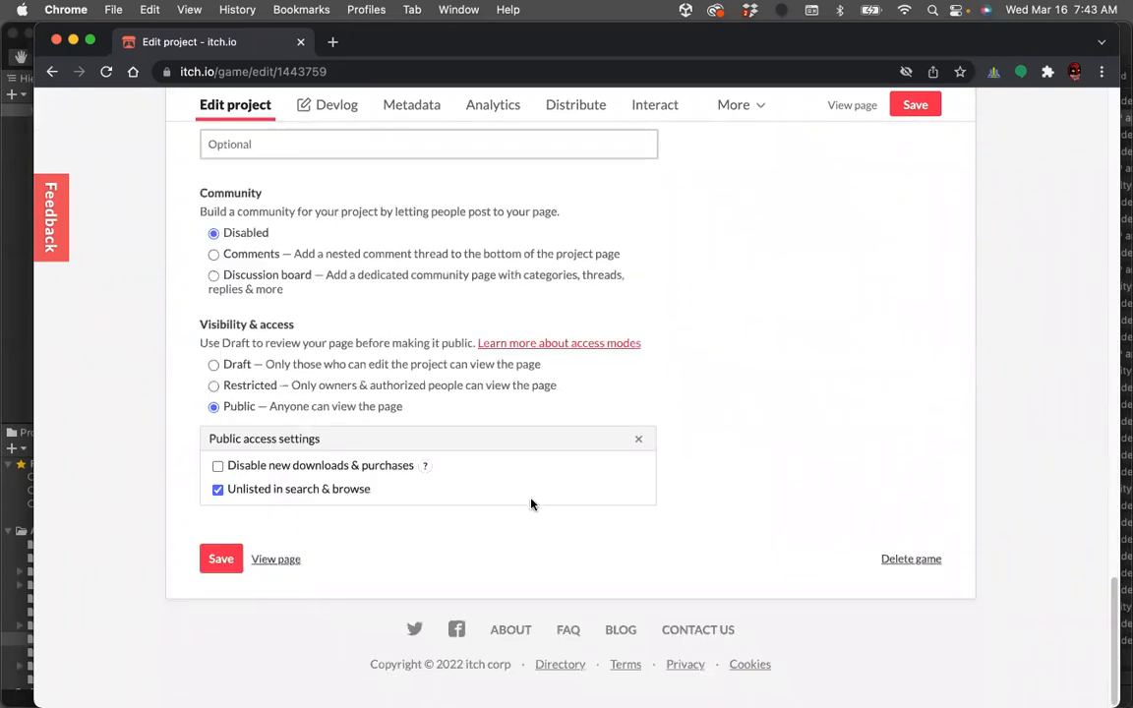
click(212, 560)
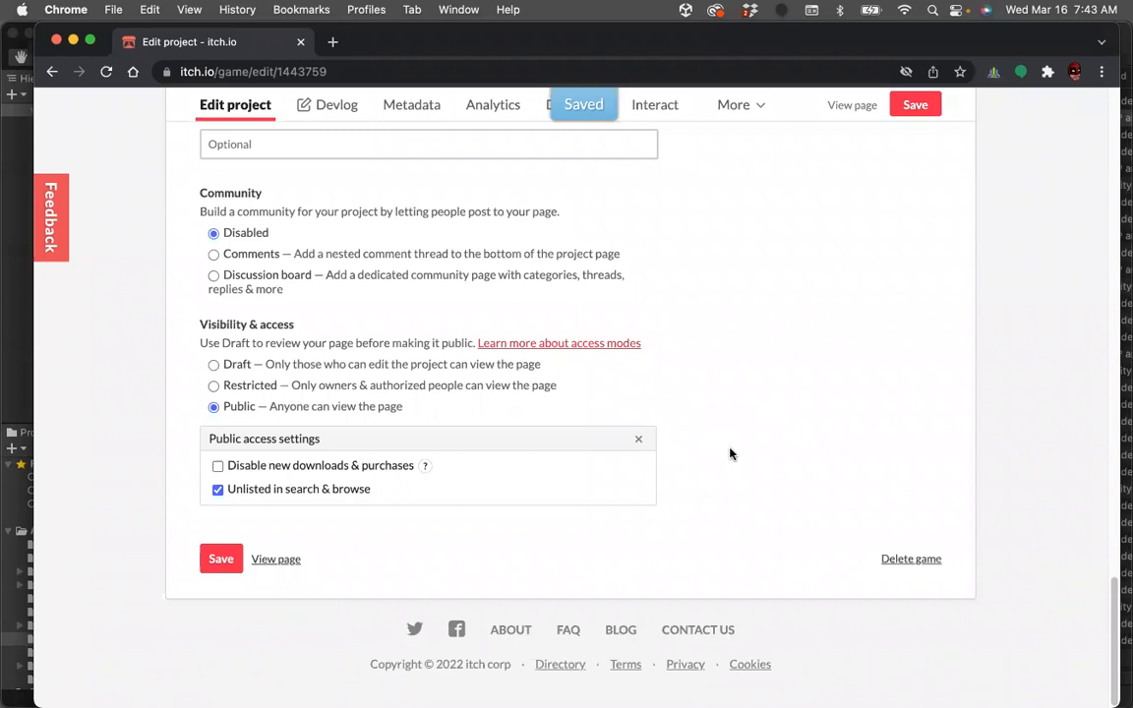
- Open the project's public page and run the embedded project
scroll(730, 454, up, 15)
scroll(730, 454, up, 15)
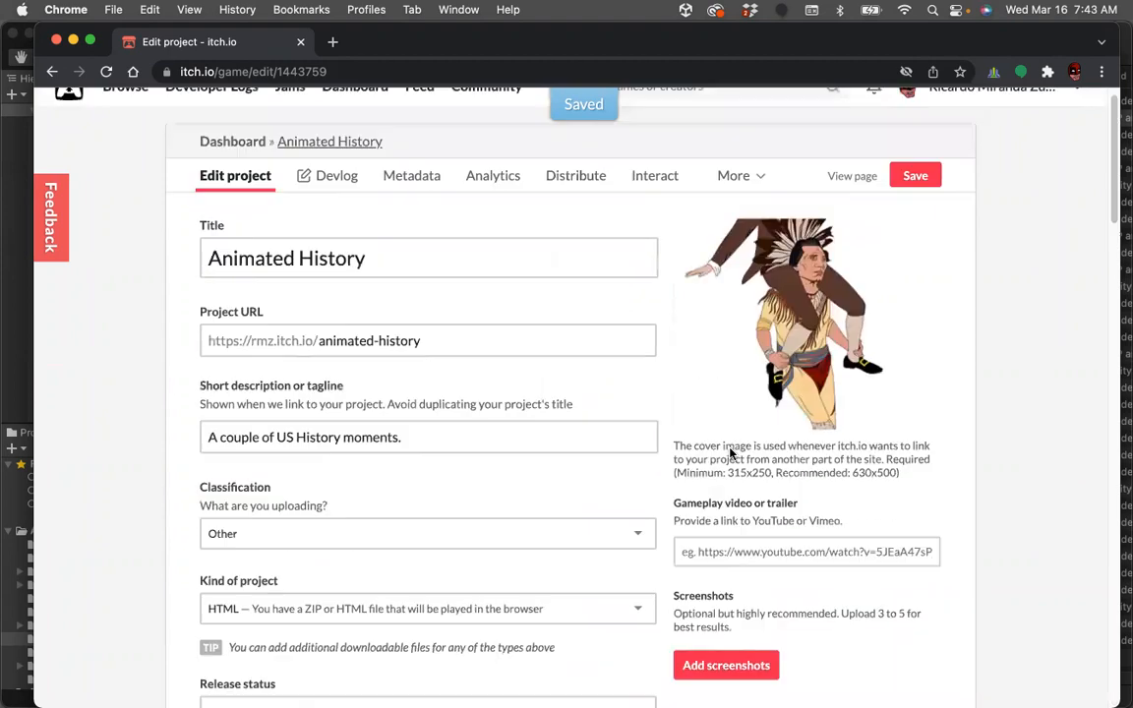
scroll(730, 454, up, 2)
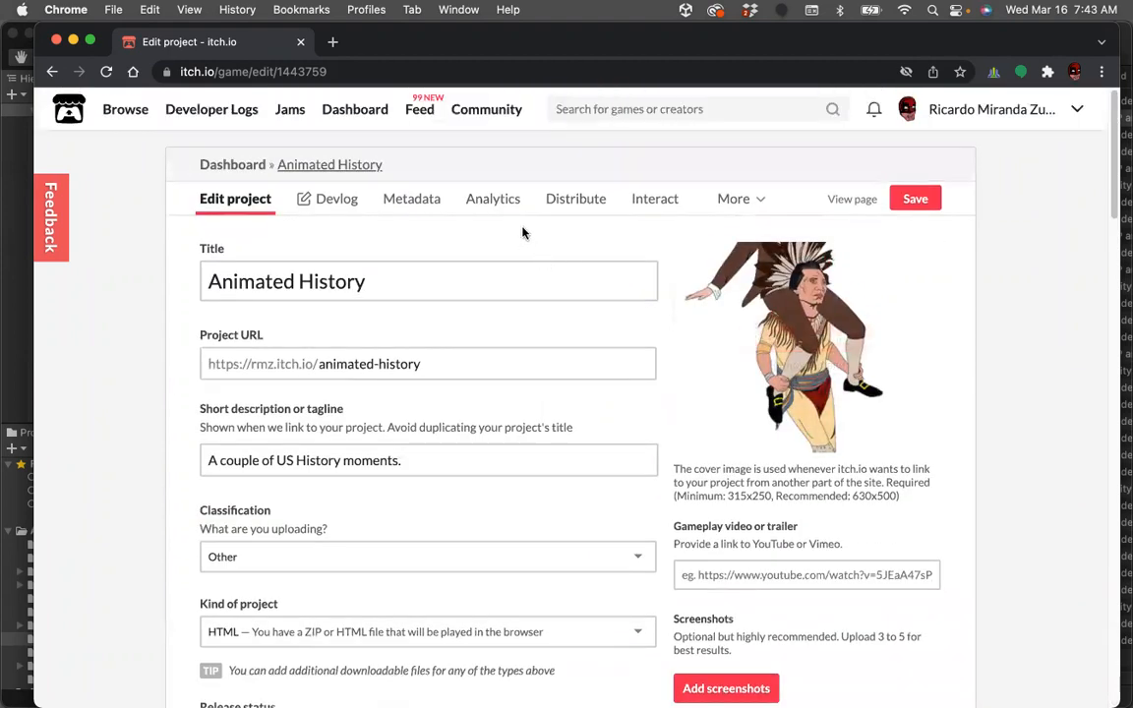
click(843, 201)
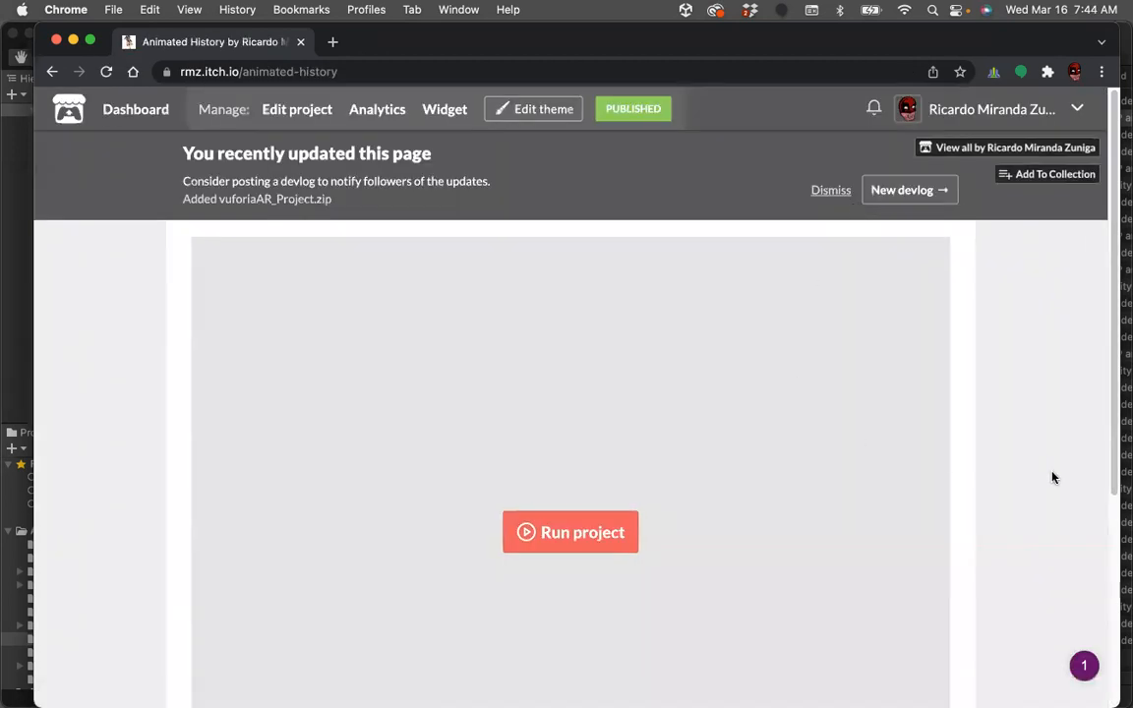
scroll(1045, 474, down, 2)
click(547, 410)
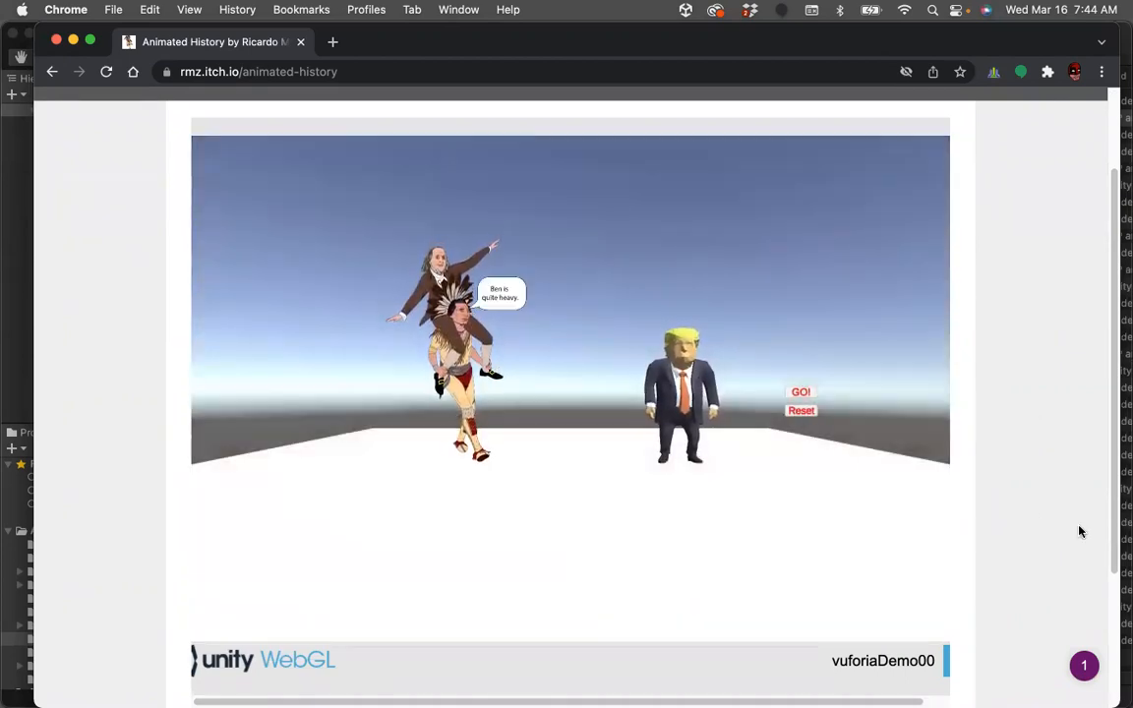
- Examine how the running demo fits its embed frame, including the horizontally cut-off area with the full-screen control
scroll(1077, 531, down, 3)
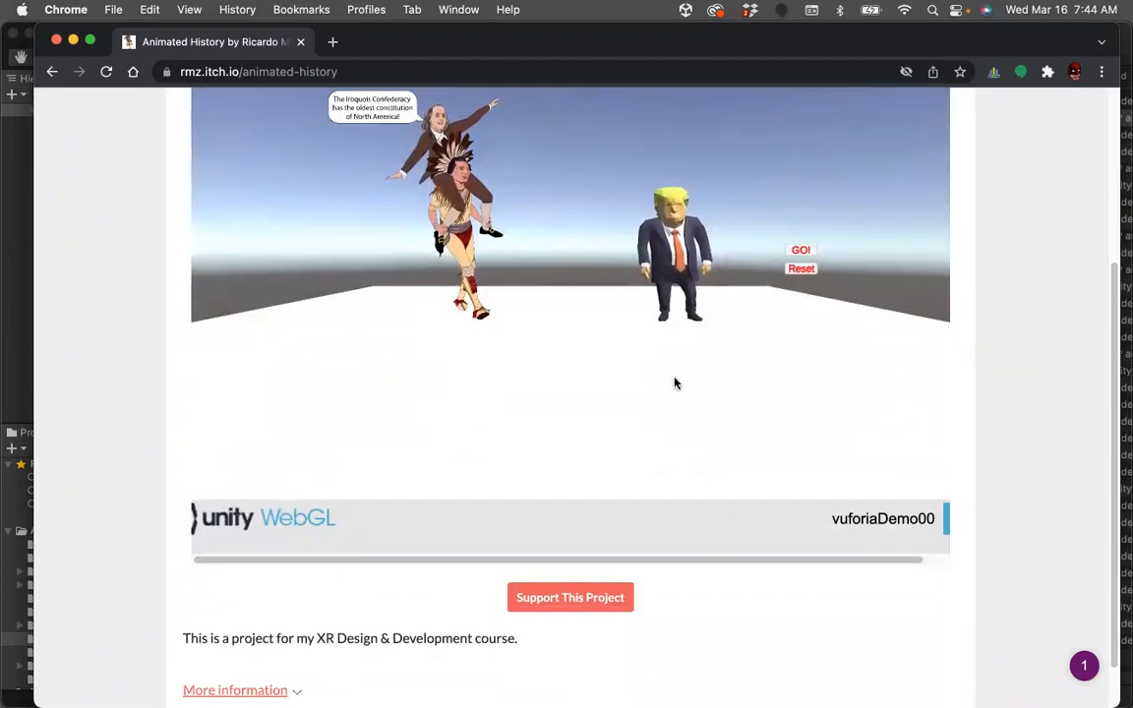
scroll(984, 551, up, 1)
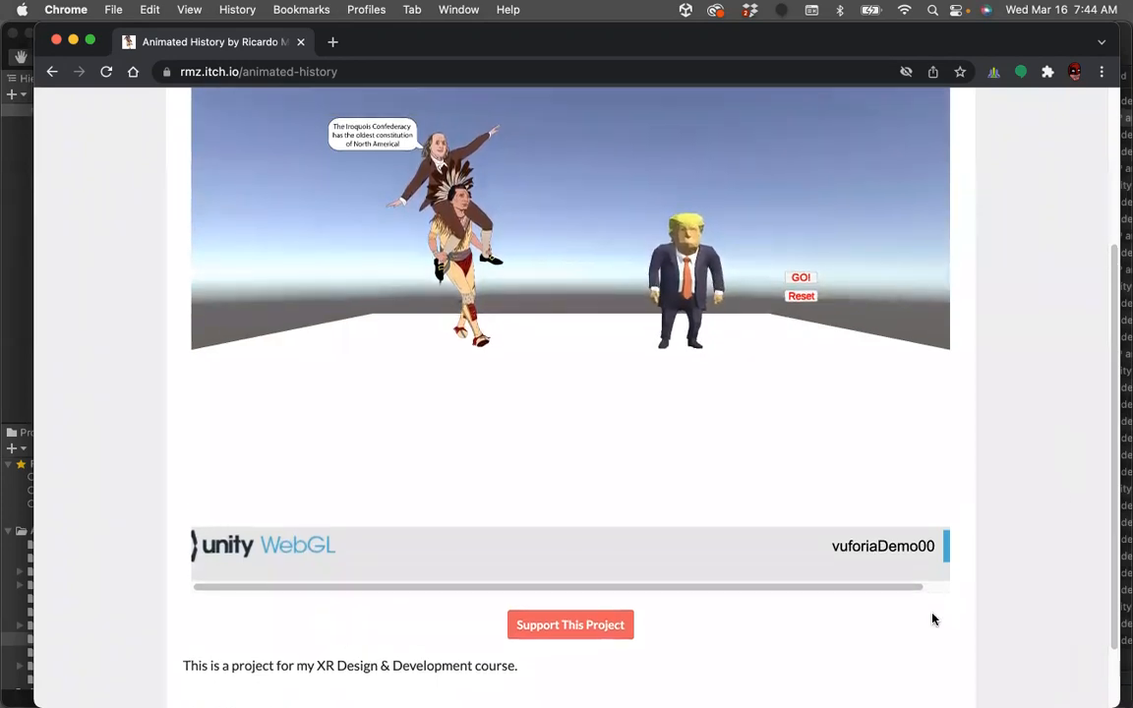
scroll(994, 590, up, 3)
scroll(993, 590, up, 2)
scroll(993, 591, down, 3)
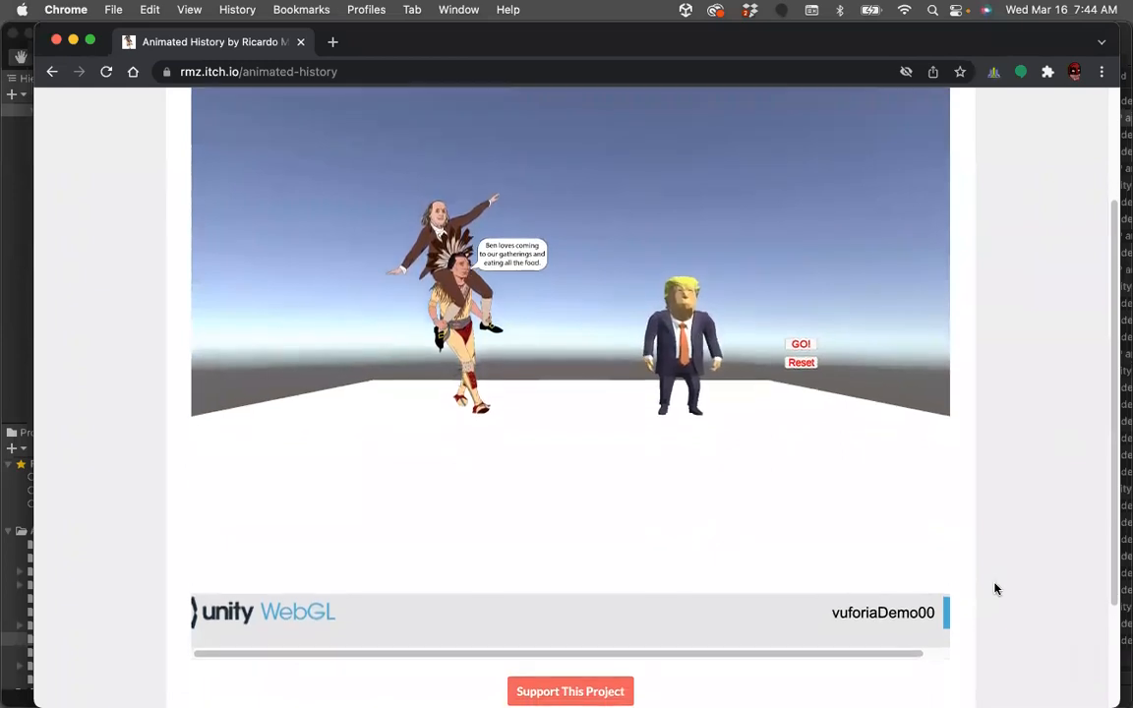
scroll(994, 592, down, 1)
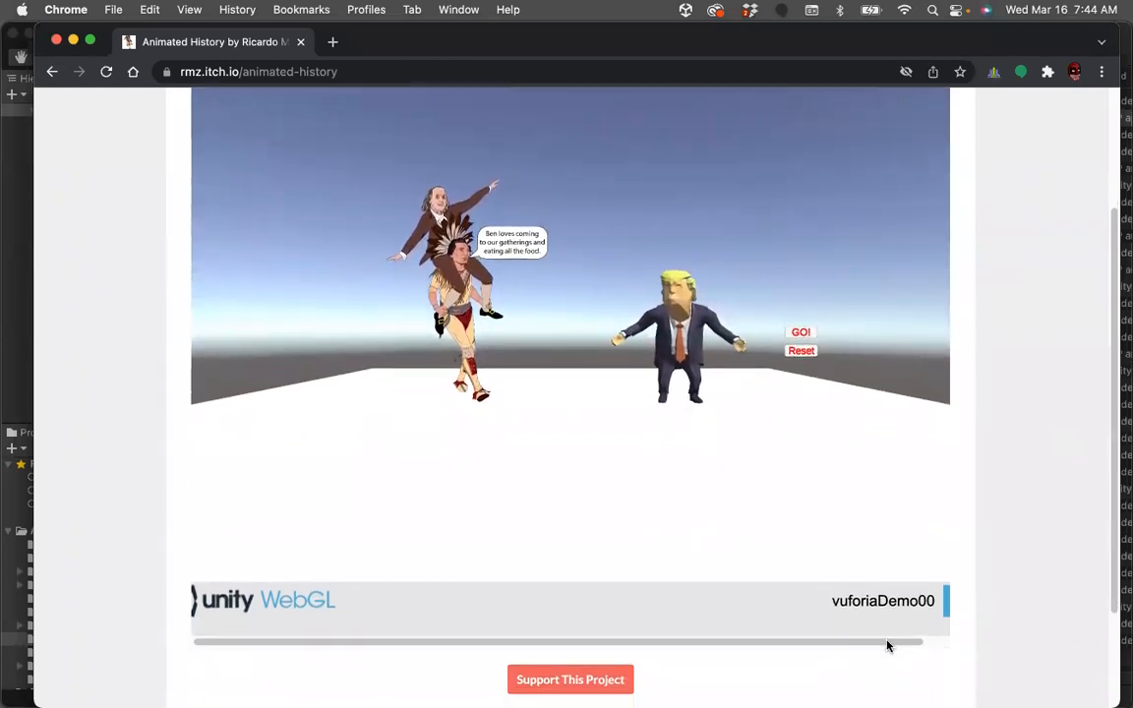
scroll(933, 642, right, 2)
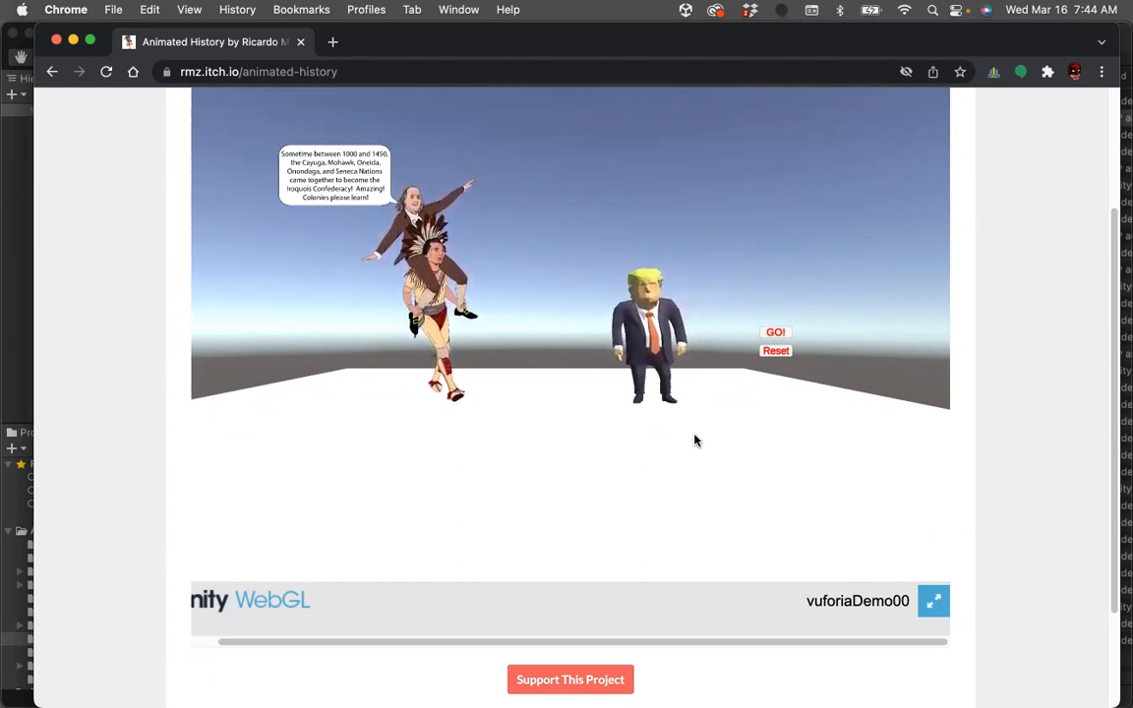
- View the demo in full screen, test its GO! and Reset buttons, and leave full screen
click(933, 601)
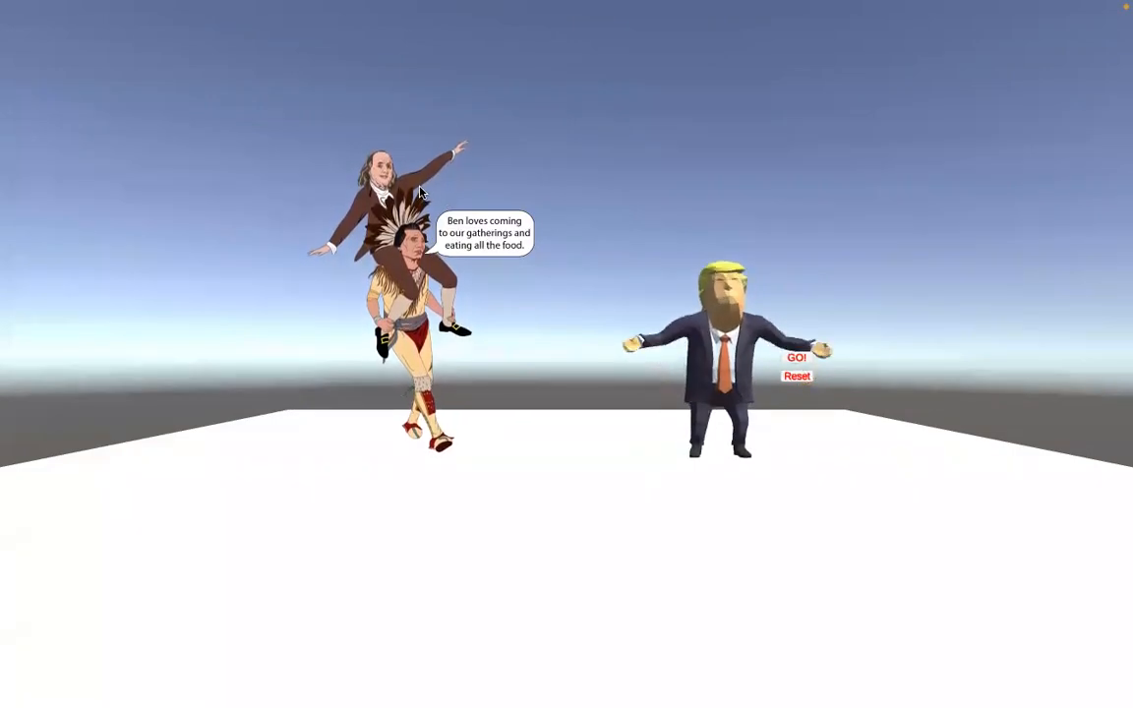
click(792, 358)
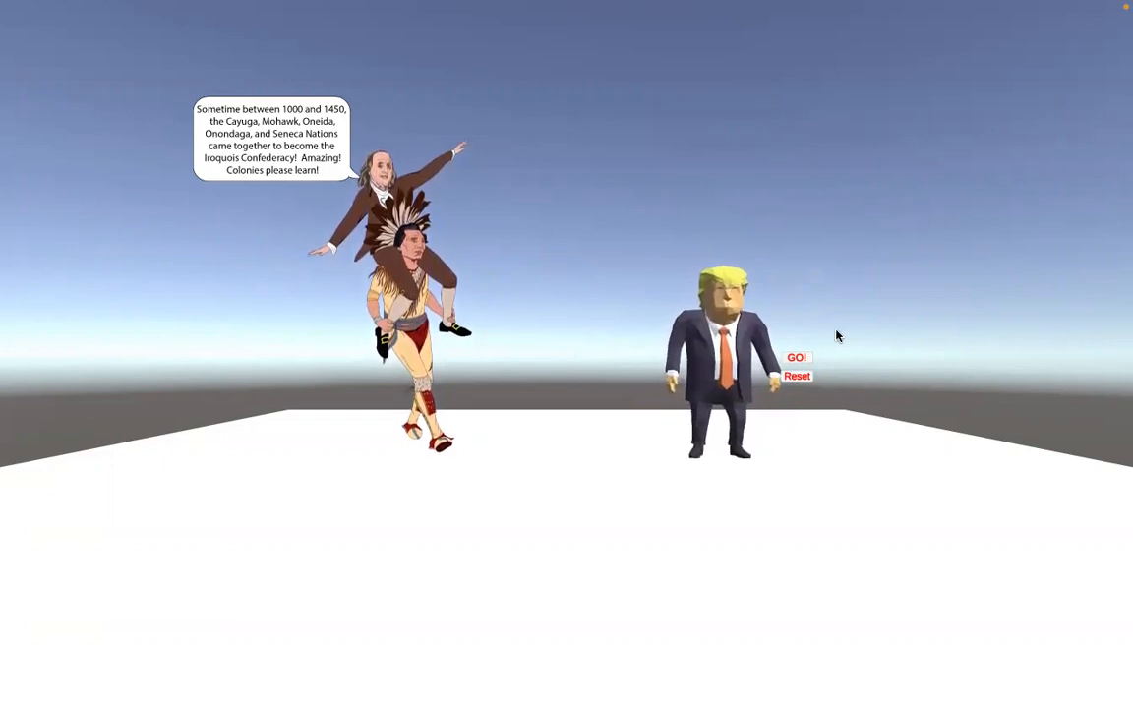
click(796, 359)
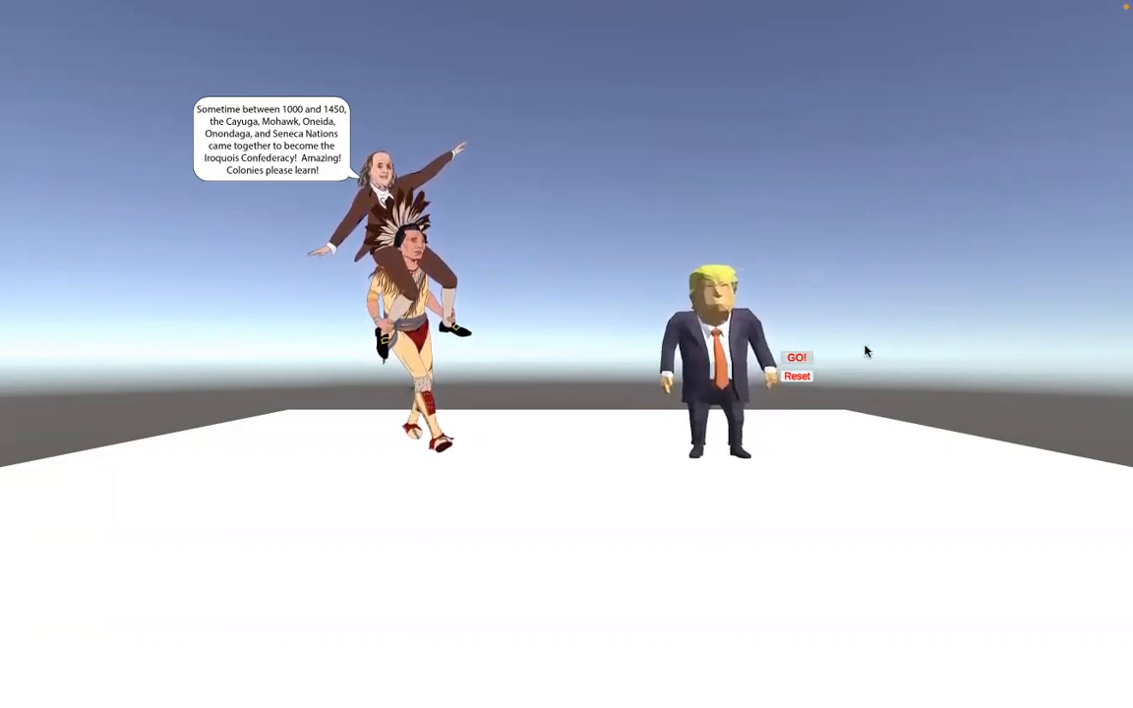
click(798, 379)
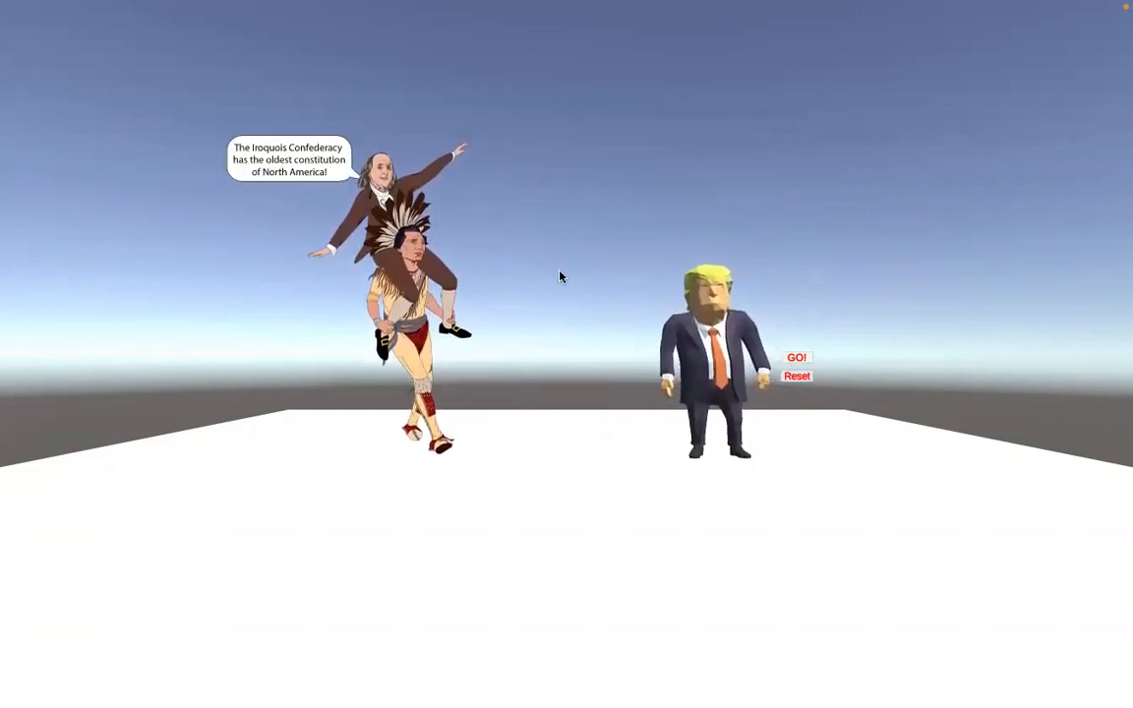
key(Escape)
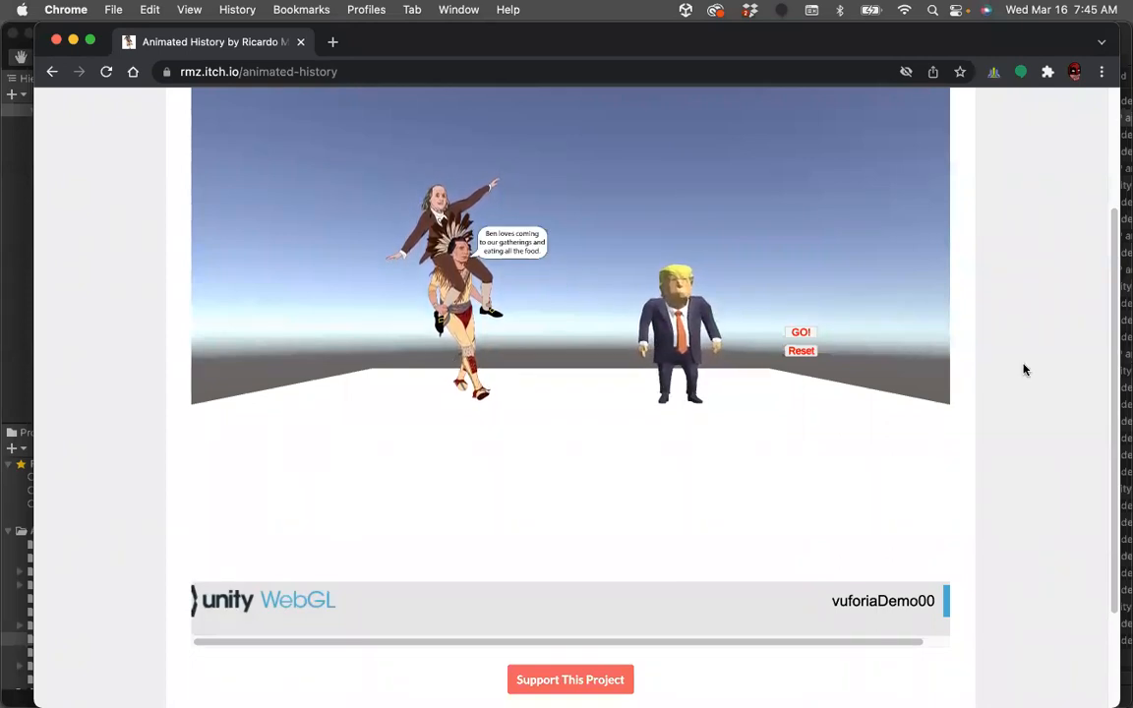
- Select the full web address of the published project page
scroll(1024, 367, up, 2)
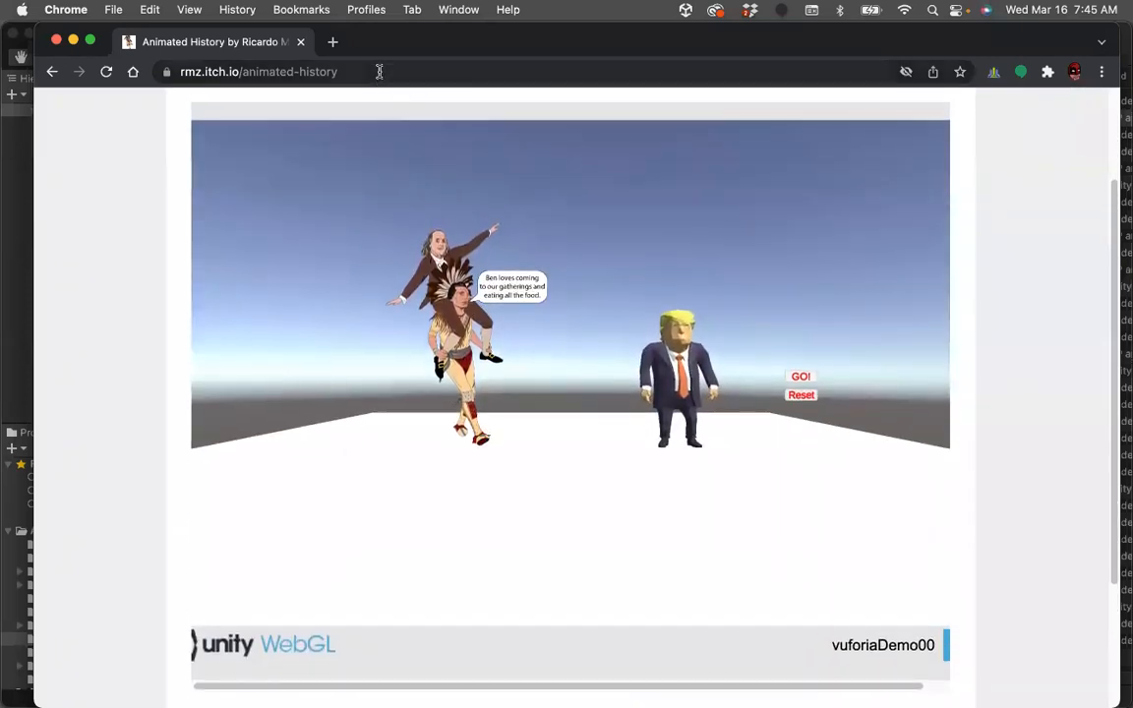
click(377, 72)
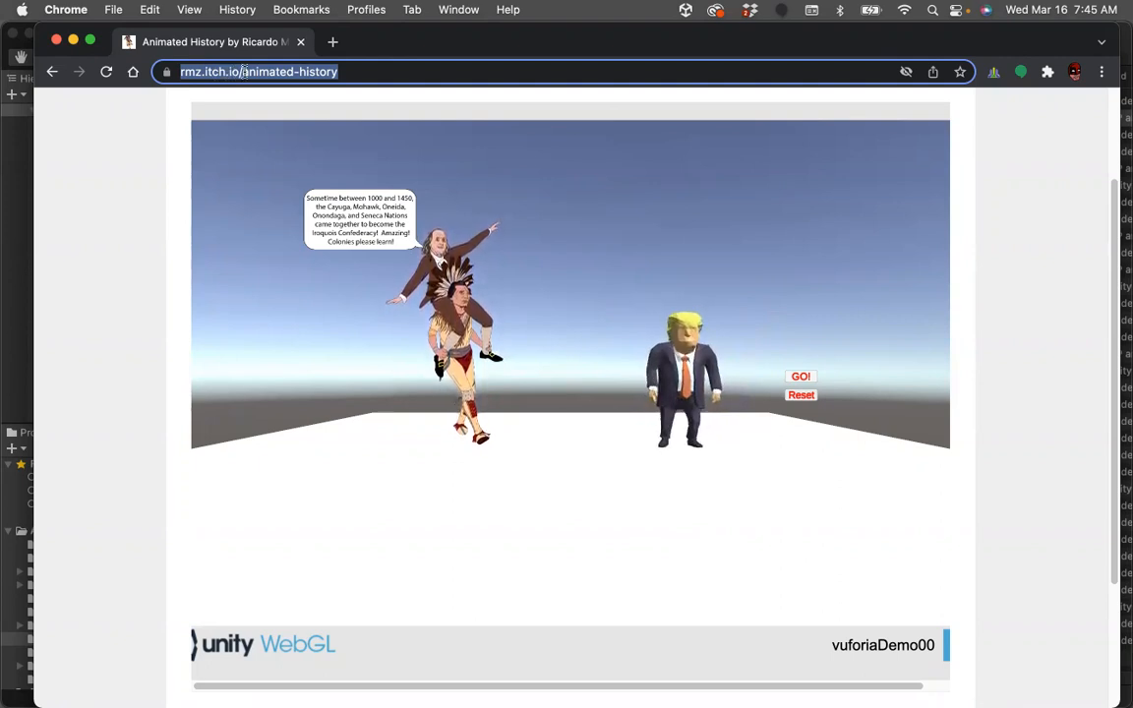
triple_click(359, 74)
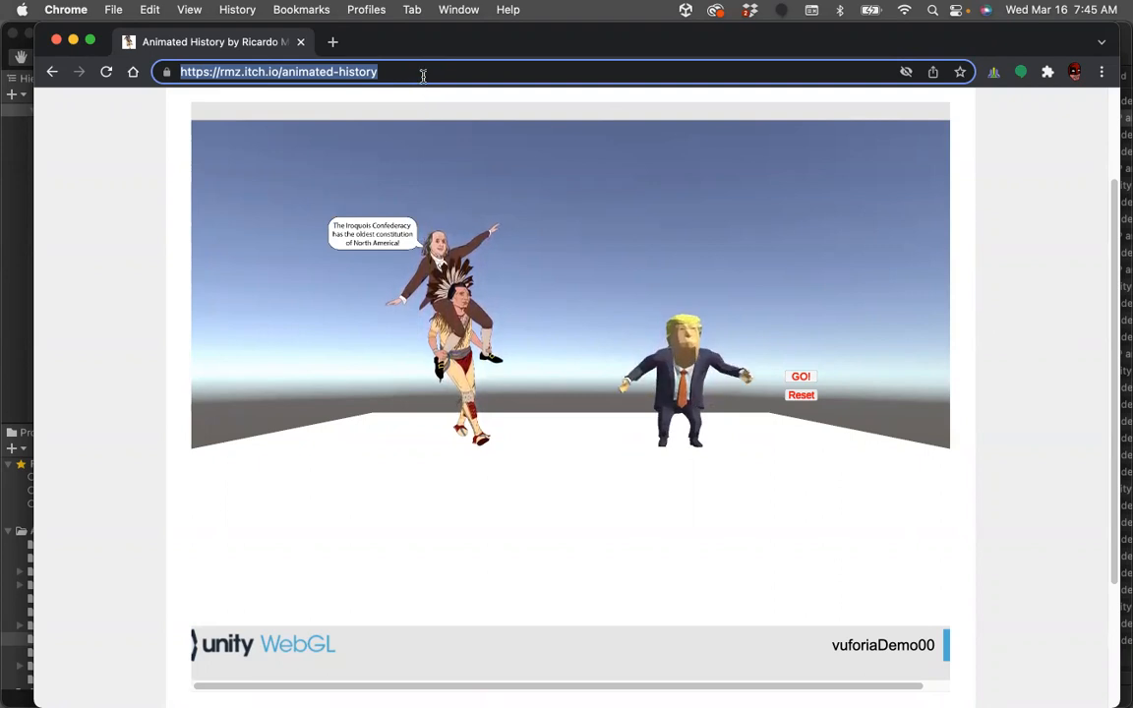
text(rmz)
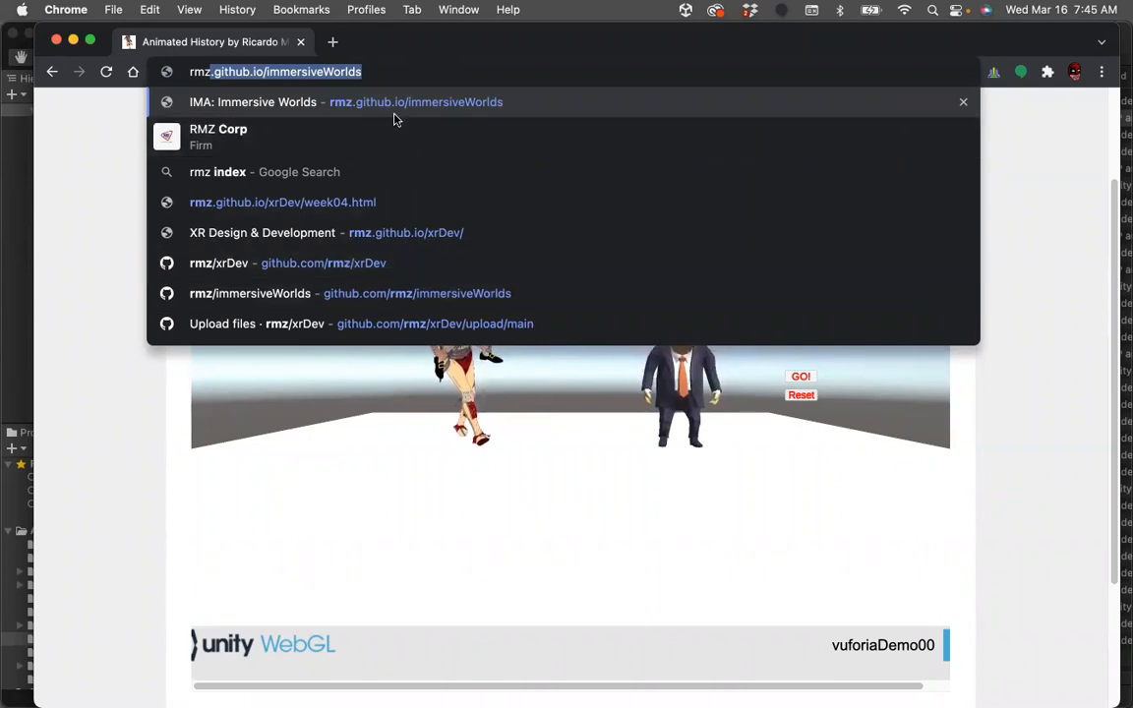
key(Right)
key(BackSpace)
key(BackSpace)
key(BackSpace)
key(BackSpace)
key(BackSpace)
key(BackSpace)
key(BackSpace)
key(BackSpace)
key(BackSpace)
key(BackSpace)
key(BackSpace)
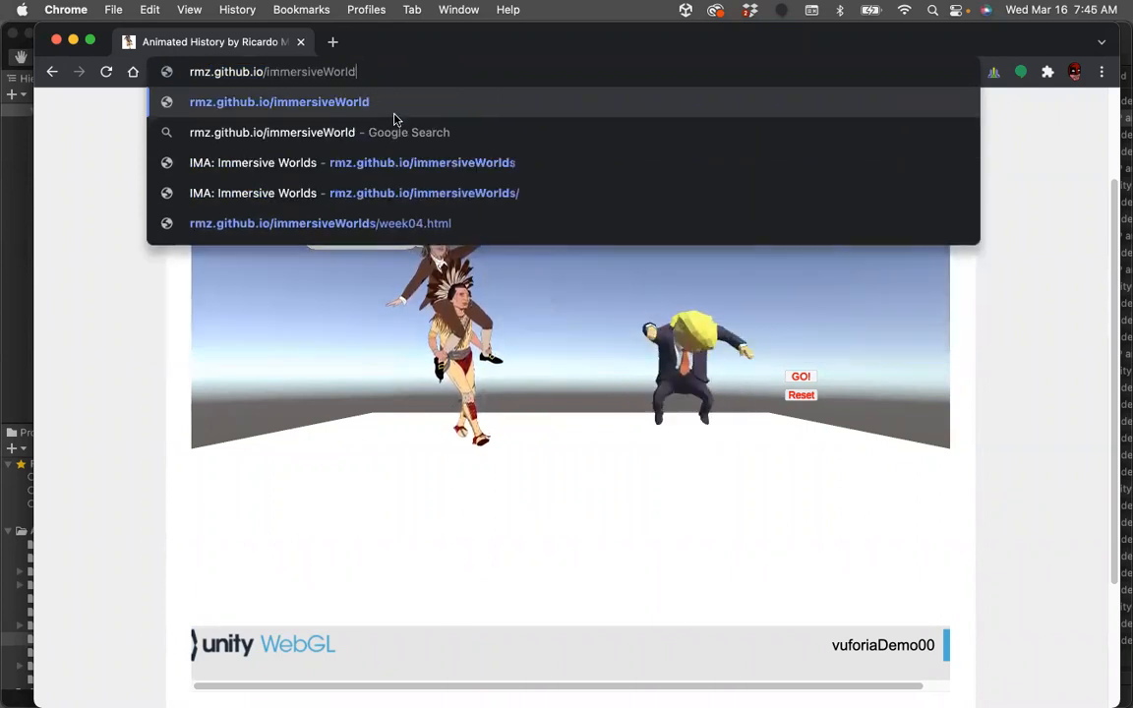
key(BackSpace)
key(BackSpace)
key(BackSpace)
key(BackSpace)
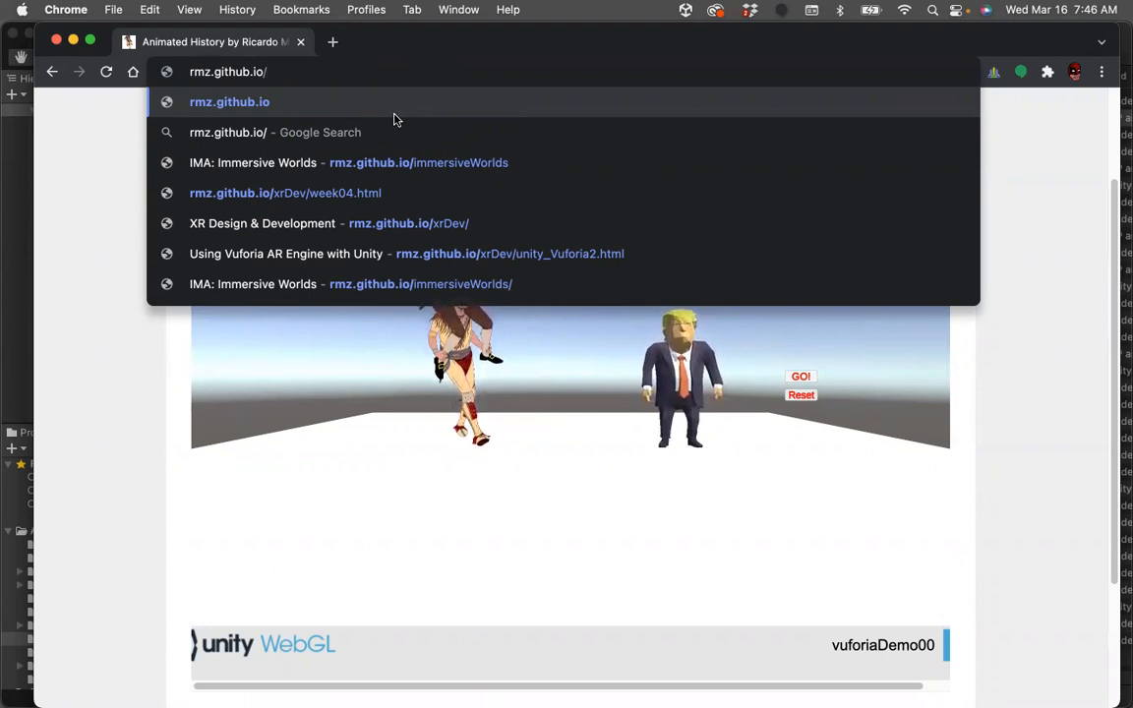
- Switch to Finder, go up from the unity folder to xrDev, and open its index.html in Chrome
click(116, 215)
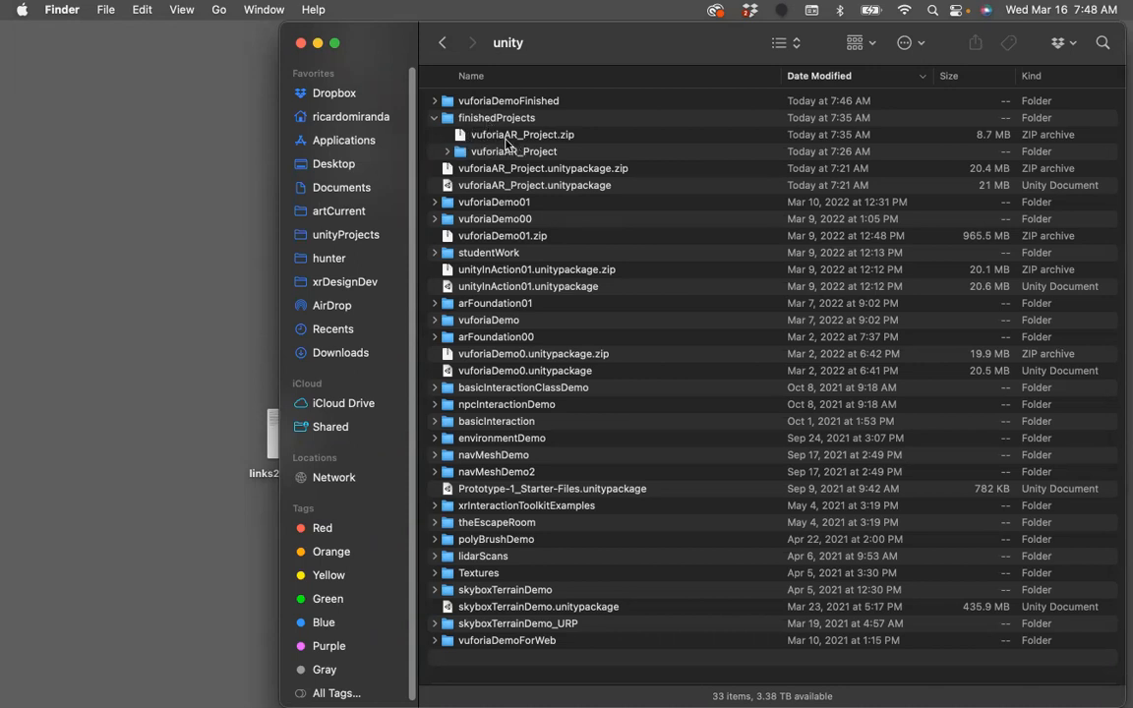
click(433, 118)
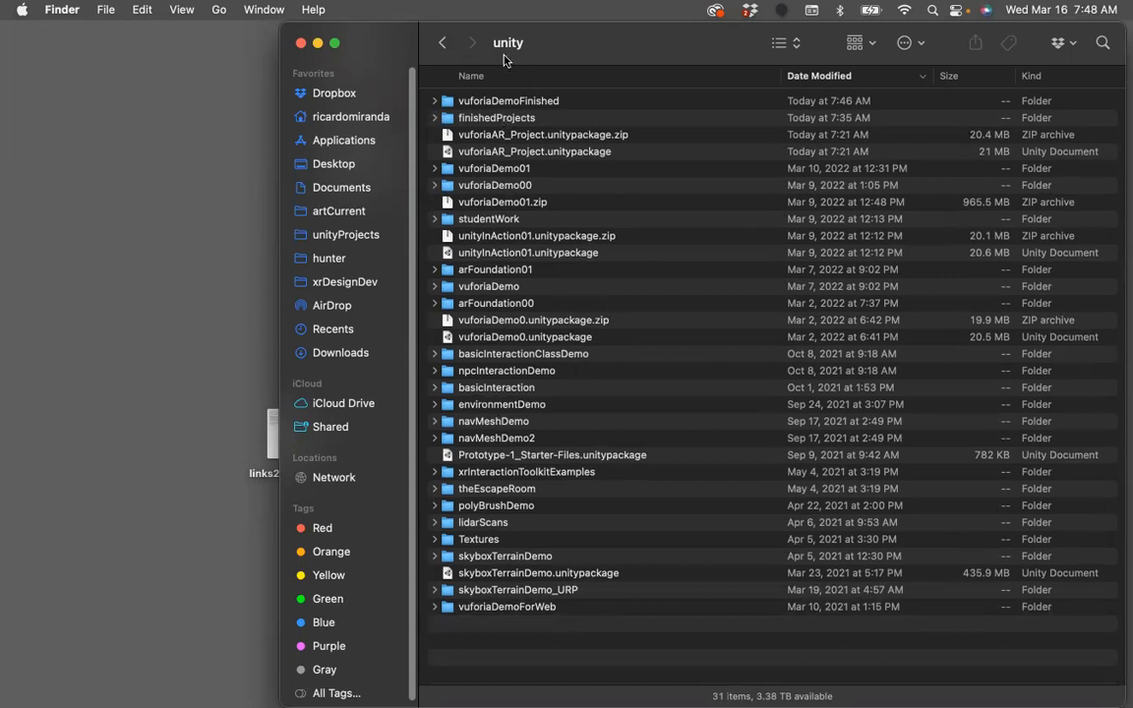
click(443, 43)
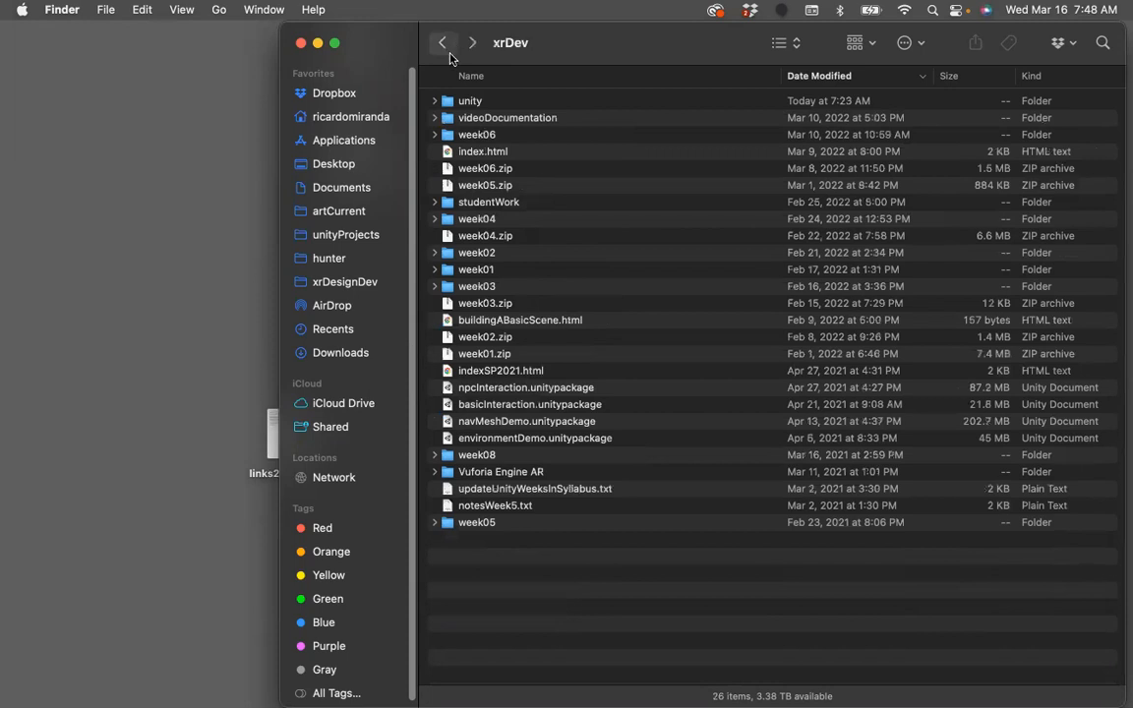
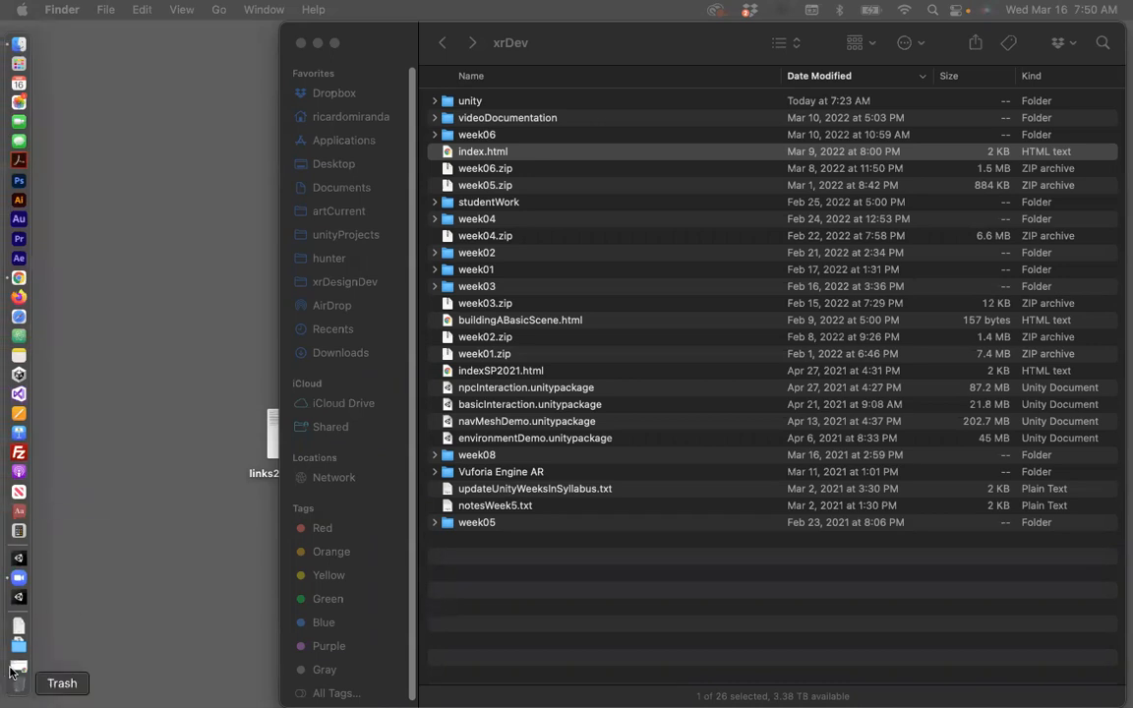
click(10, 597)
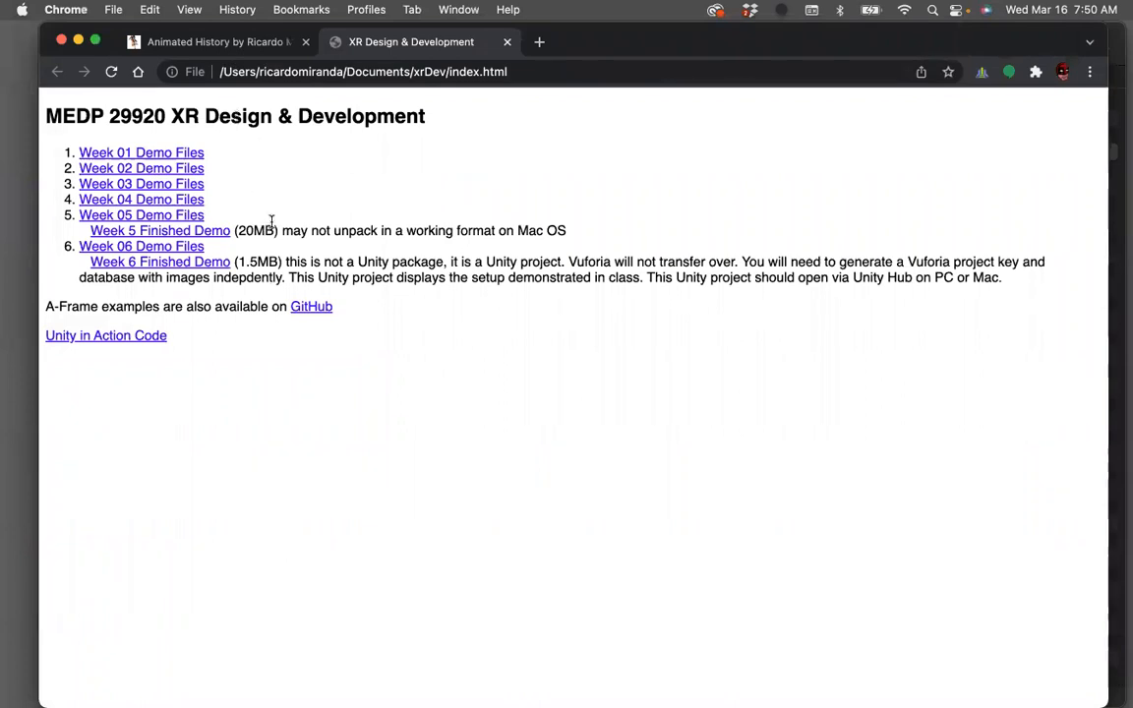
- Return to the published Animated History page and copy its full web address
click(233, 42)
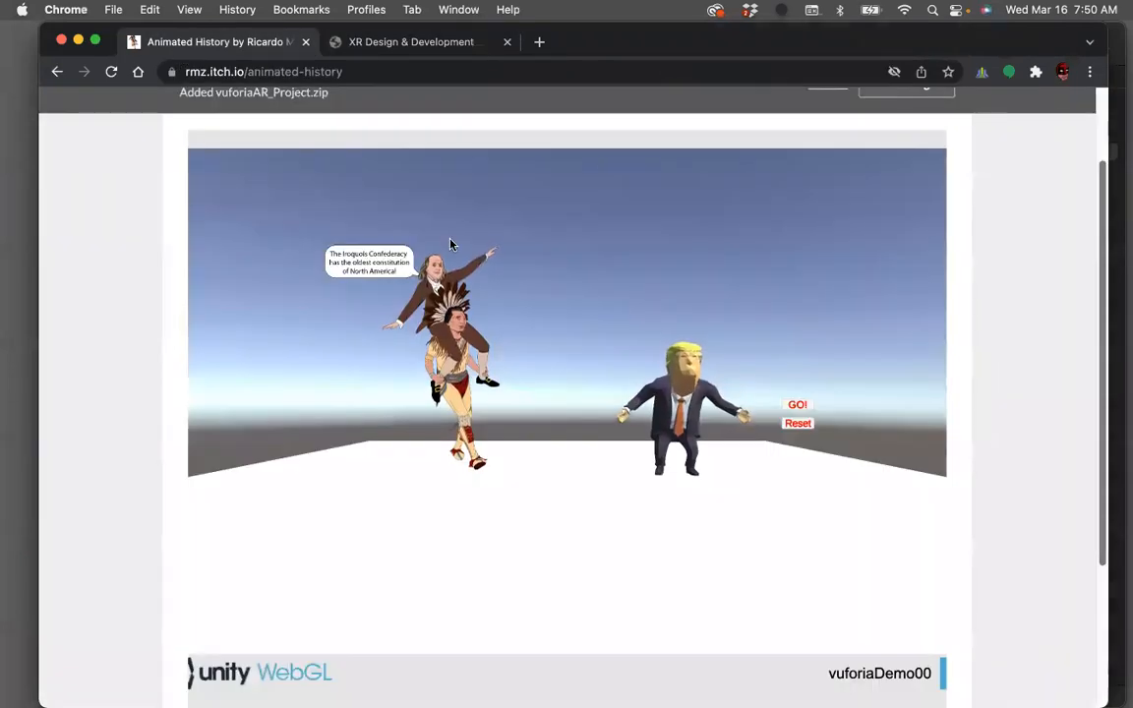
click(392, 75)
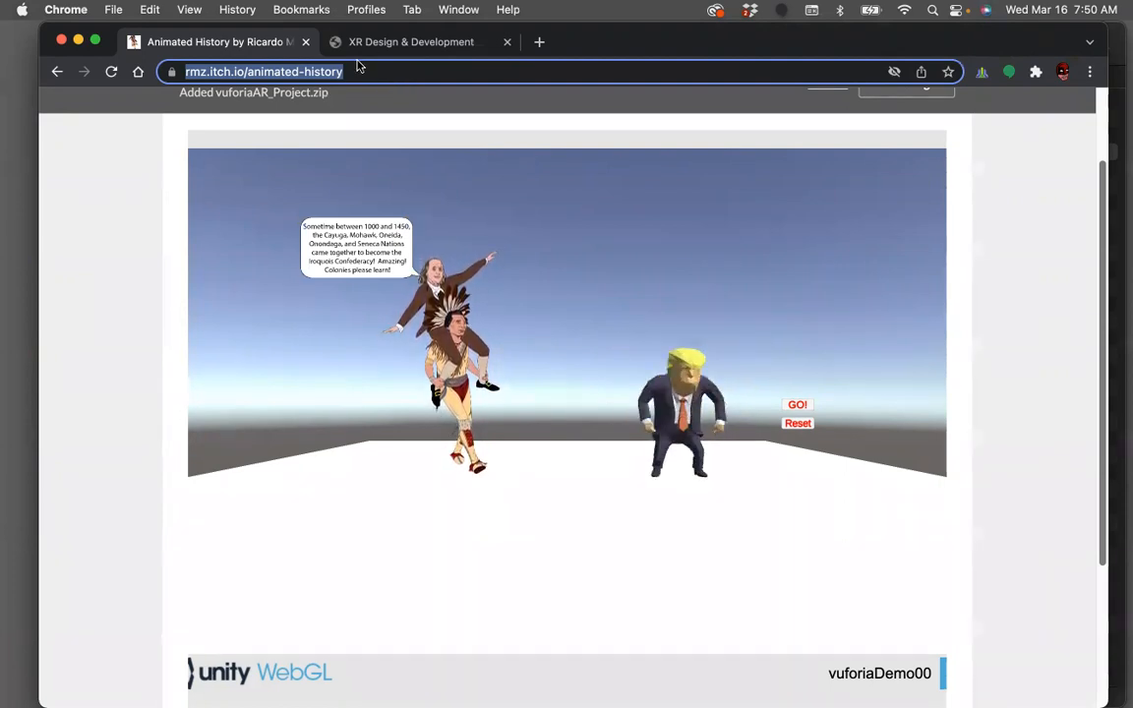
triple_click(359, 72)
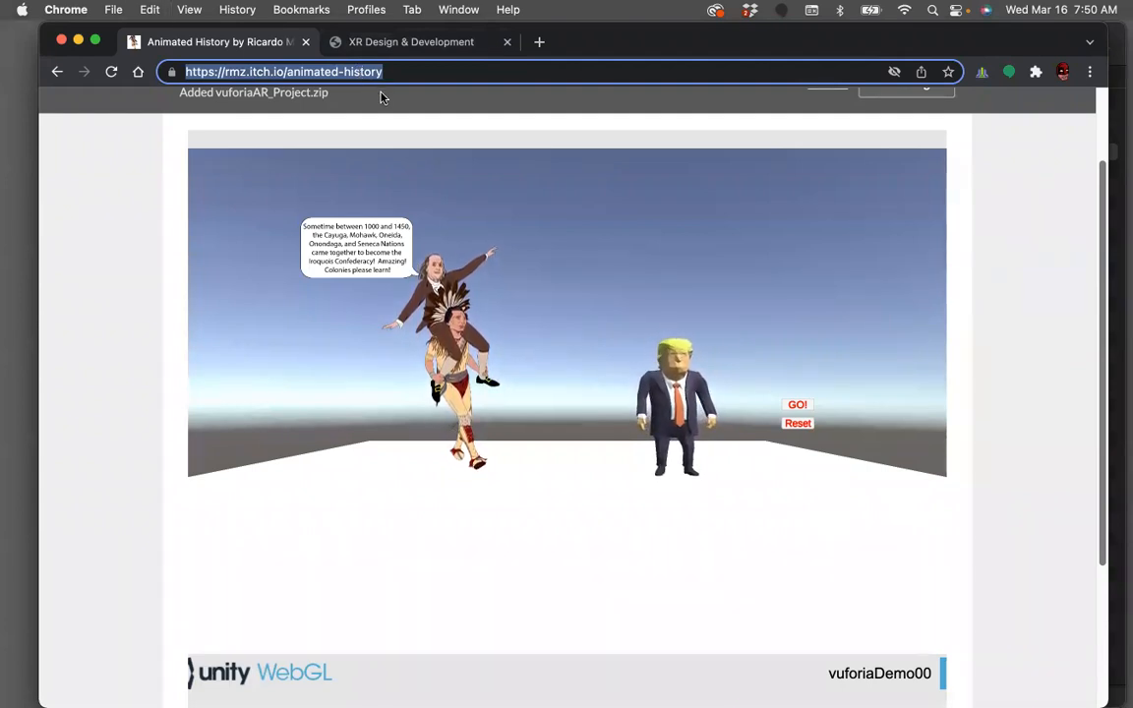
click(402, 71)
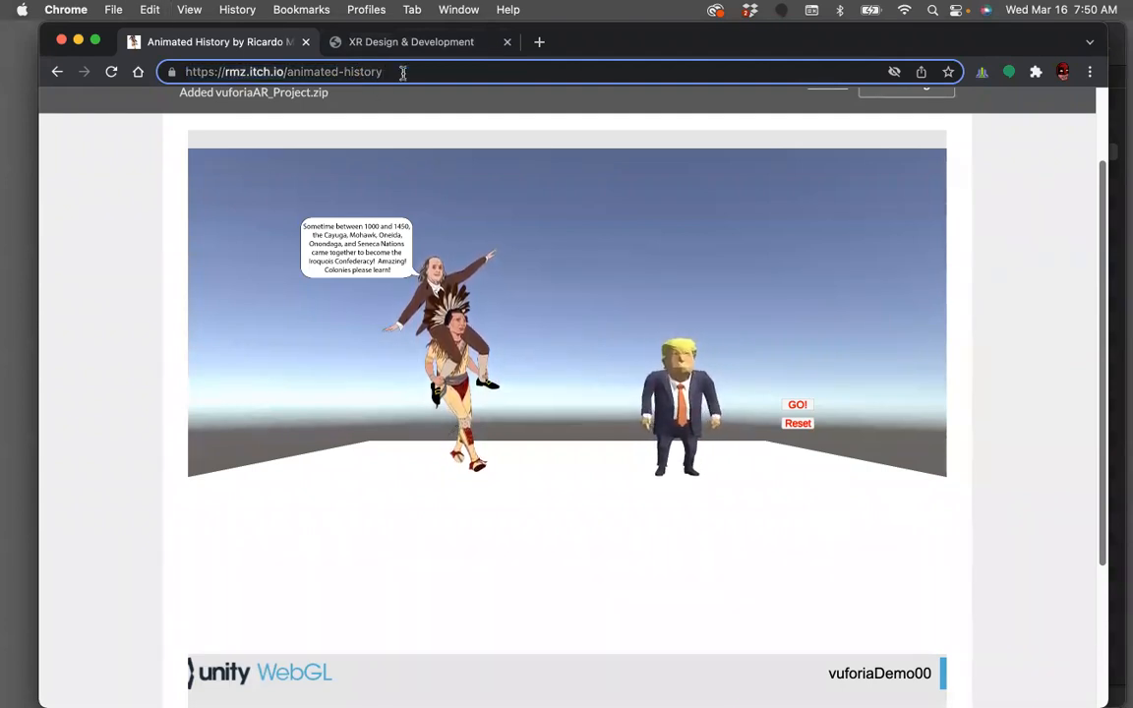
triple_click(403, 72)
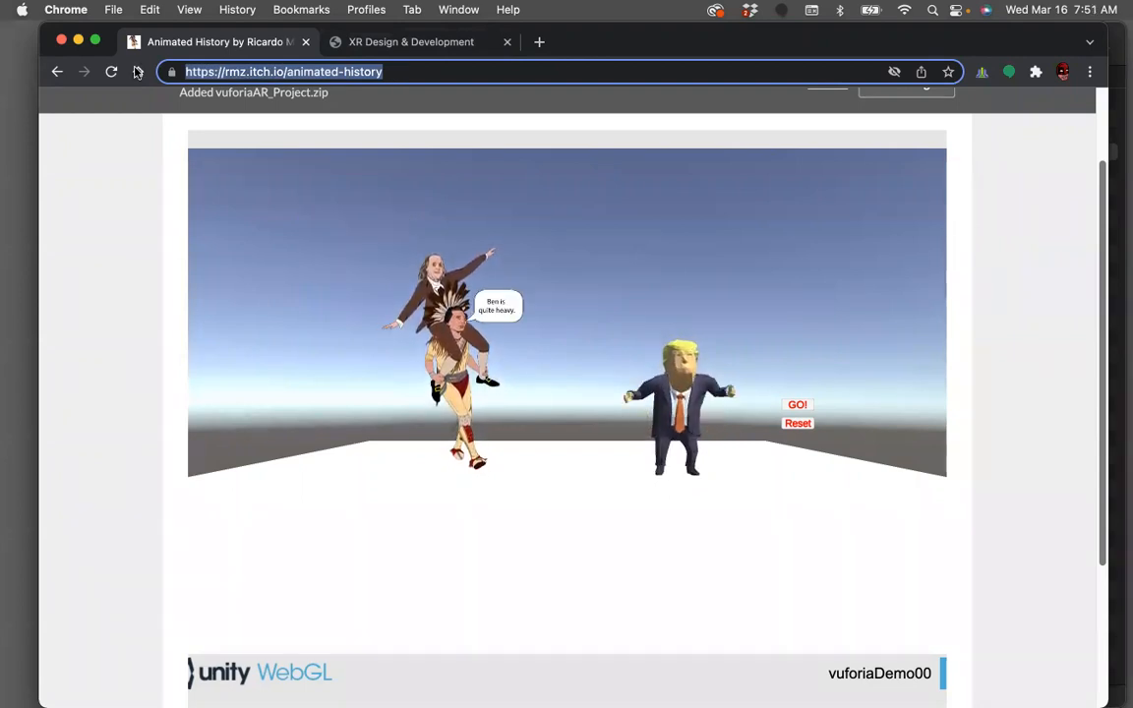
- Minimize Chrome, open index.html from the xrDev folder in Atom, and hide the empty project pane
click(78, 41)
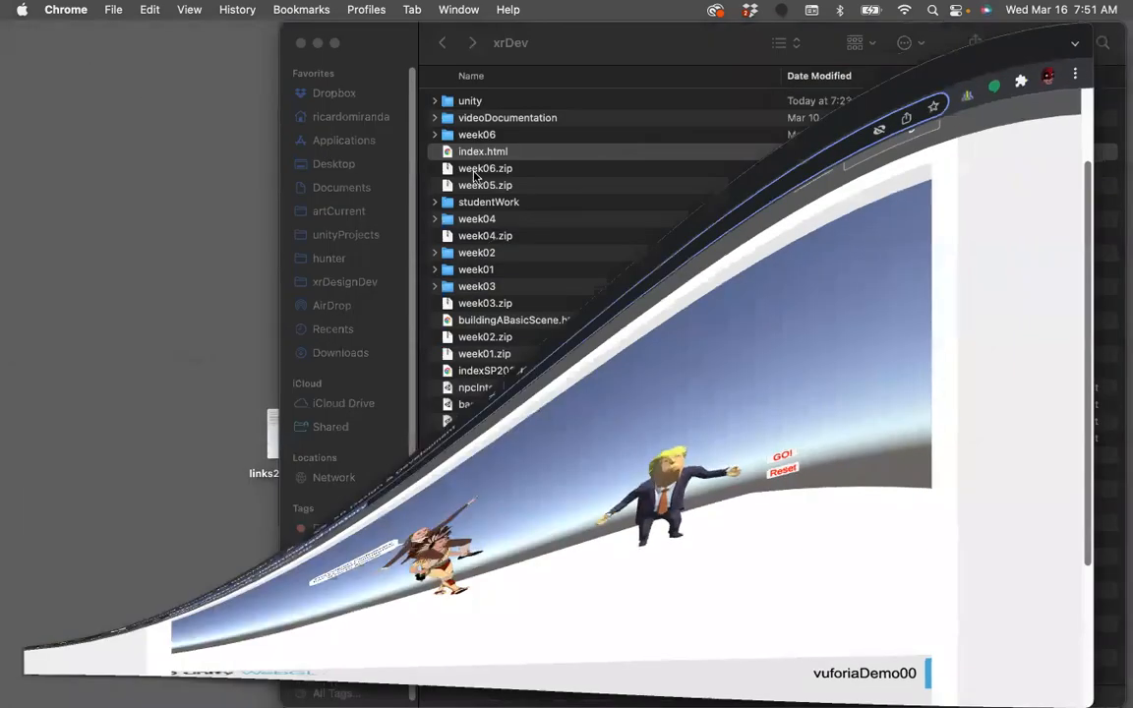
click(448, 153)
right_click(448, 153)
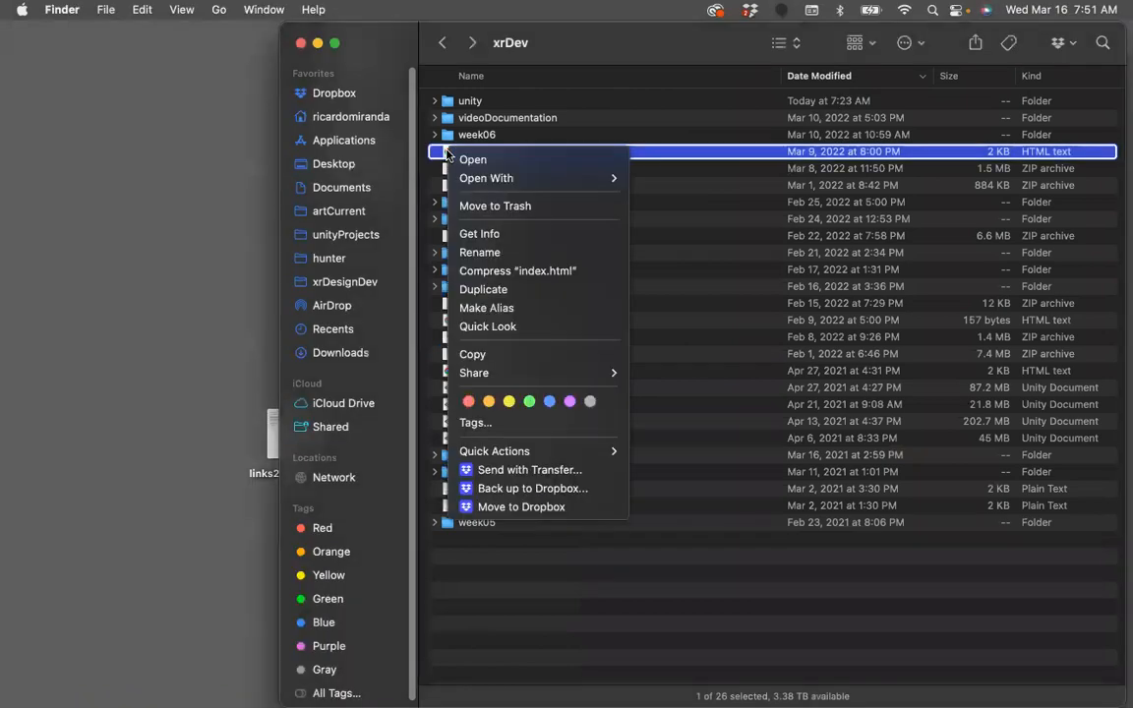
mouse_move(486, 178)
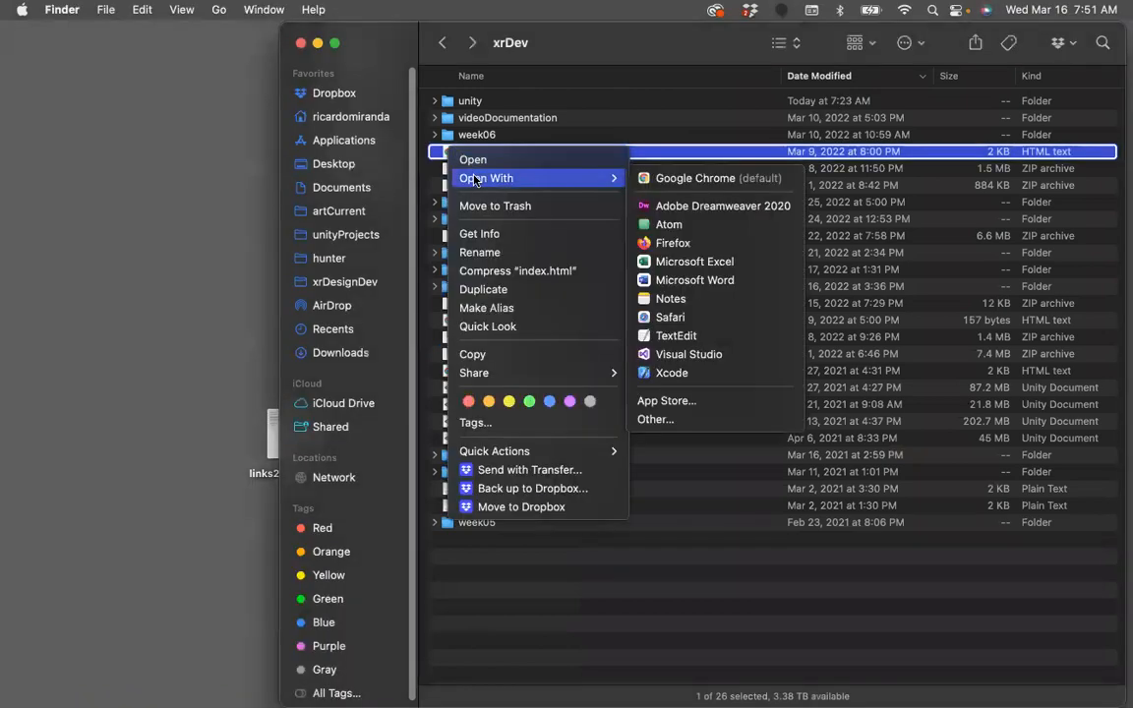
click(681, 226)
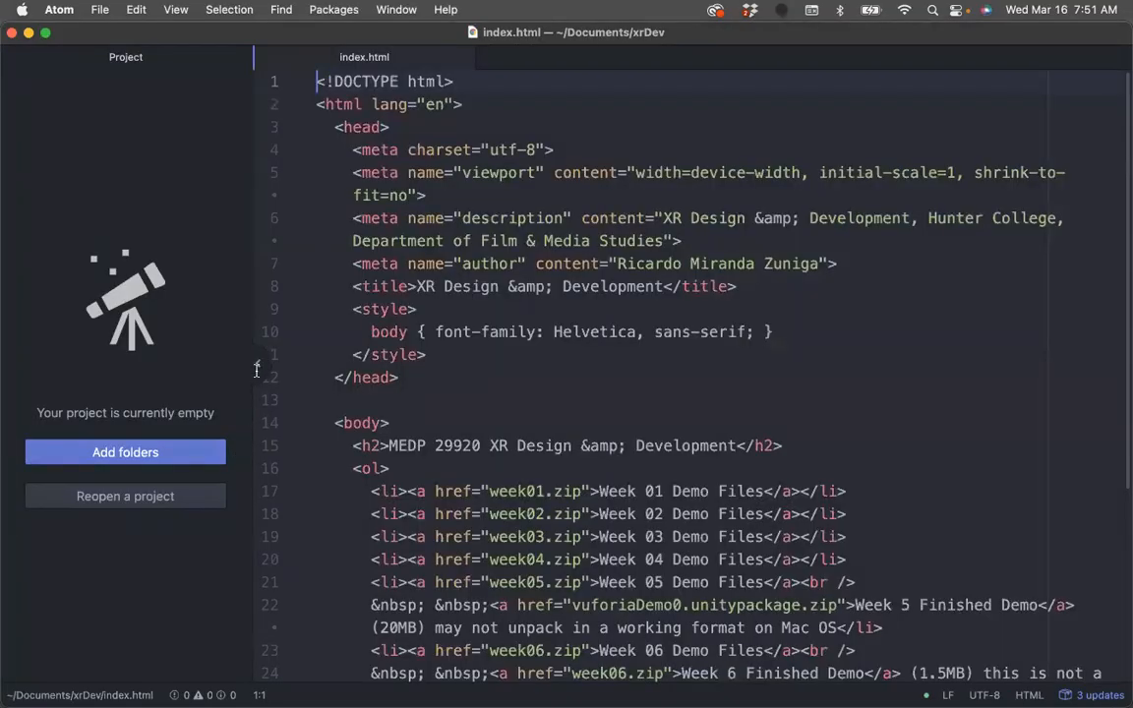
click(258, 365)
- Insert a horizontal rule (<hr />) on a new line below the Unity in Action Code paragraph
scroll(666, 404, down, 2)
scroll(666, 406, down, 5)
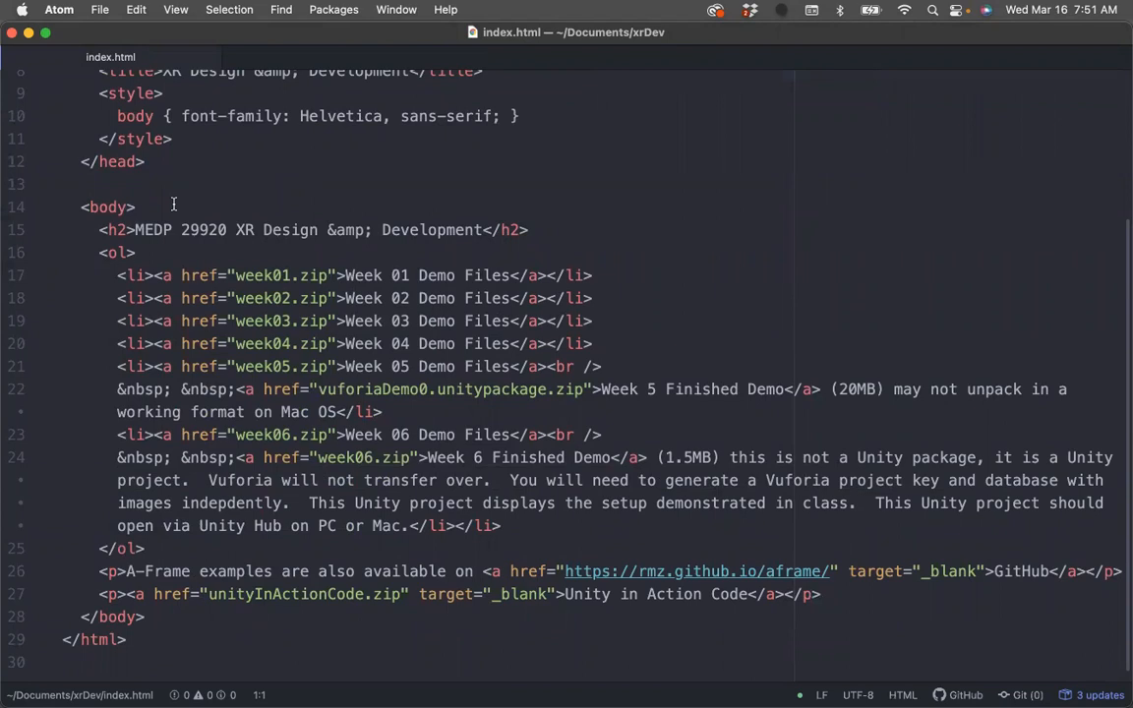
click(848, 602)
key(Return)
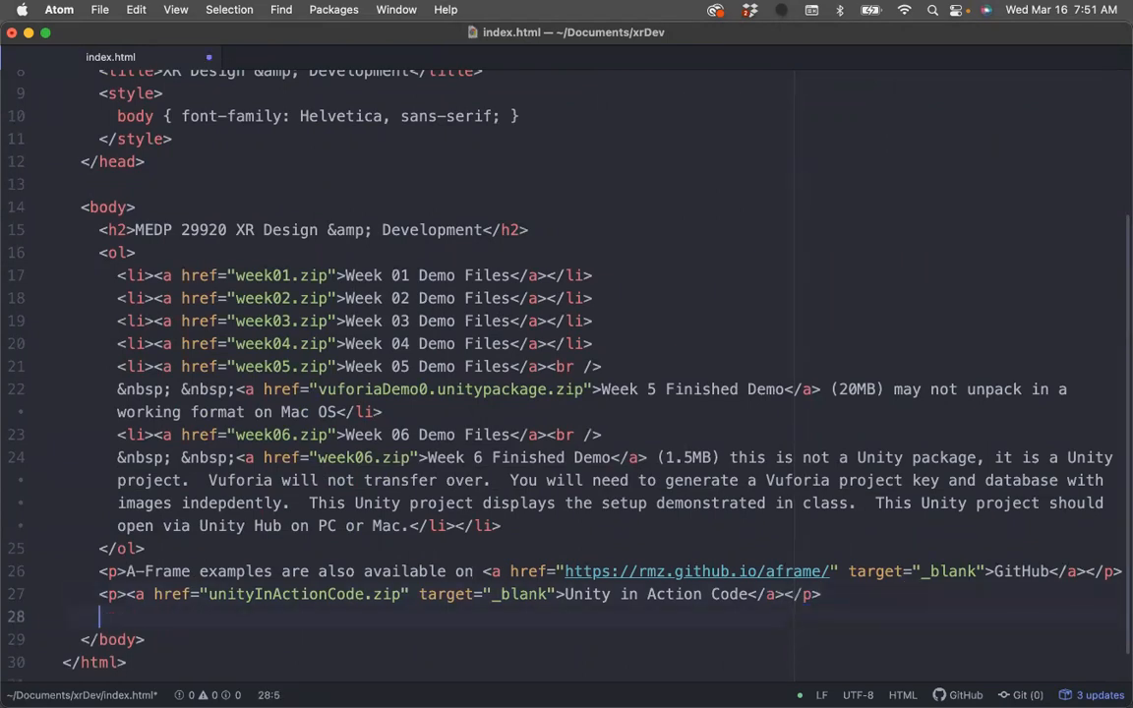
text(<)
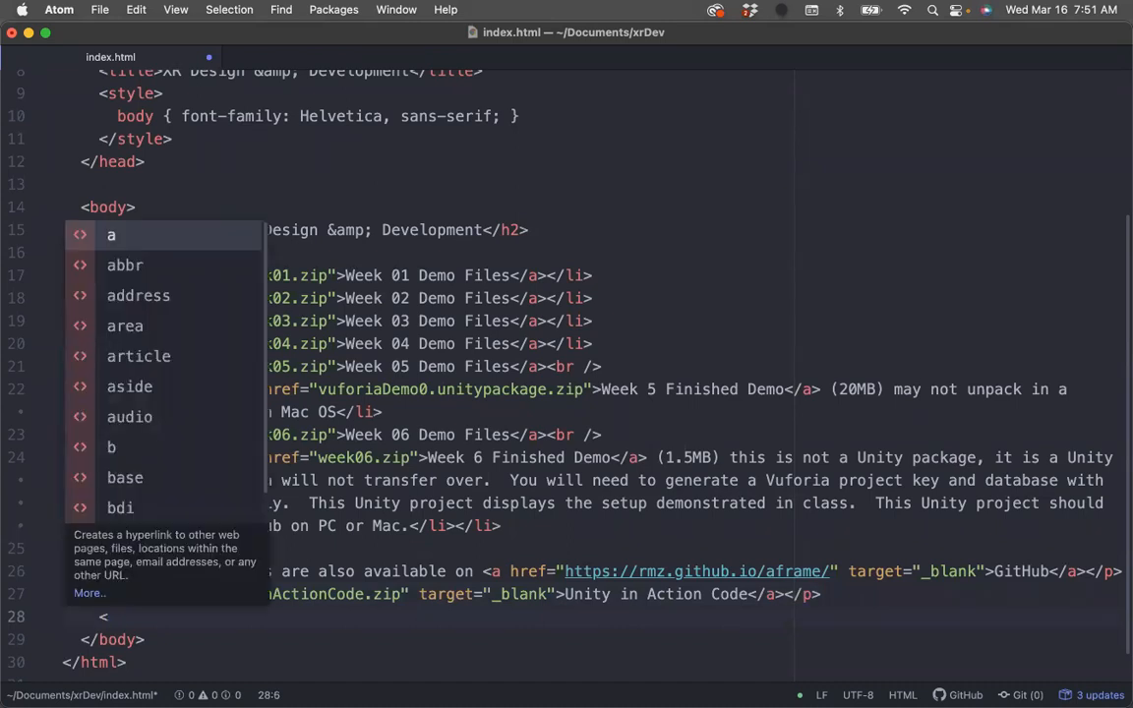
text(hr />)
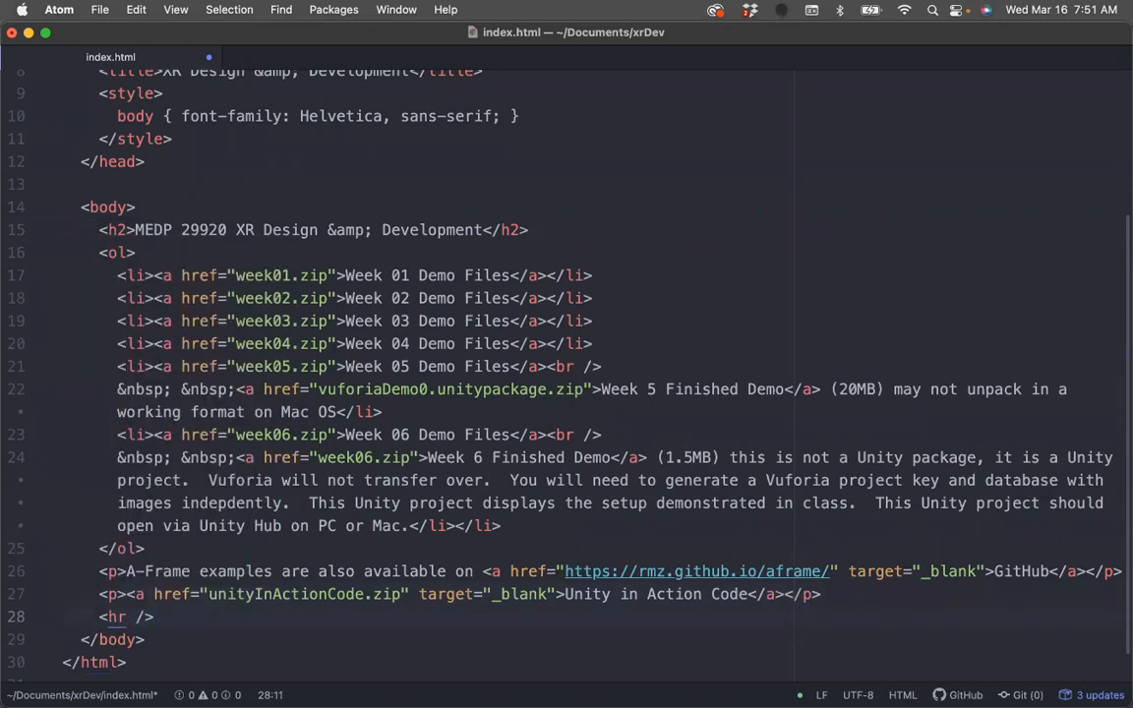
- Add an h2 heading reading "Finished Assignents and Projects" below the horizontal rule
key(Return)
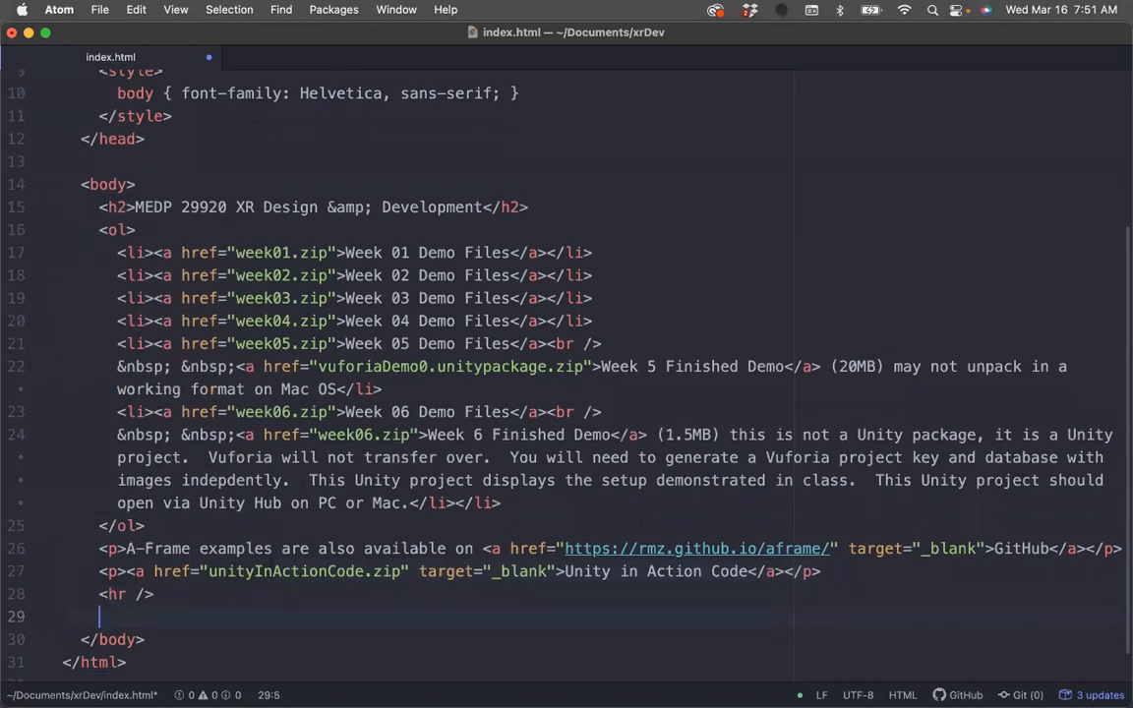
text(<h2)
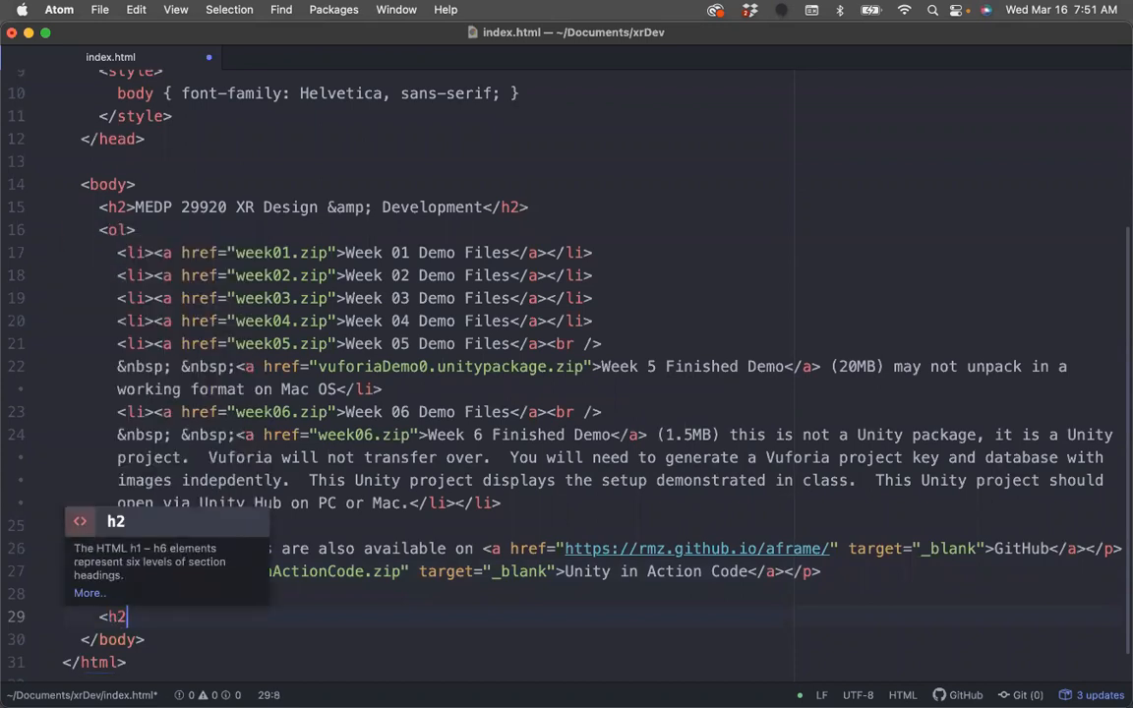
text(>Finis)
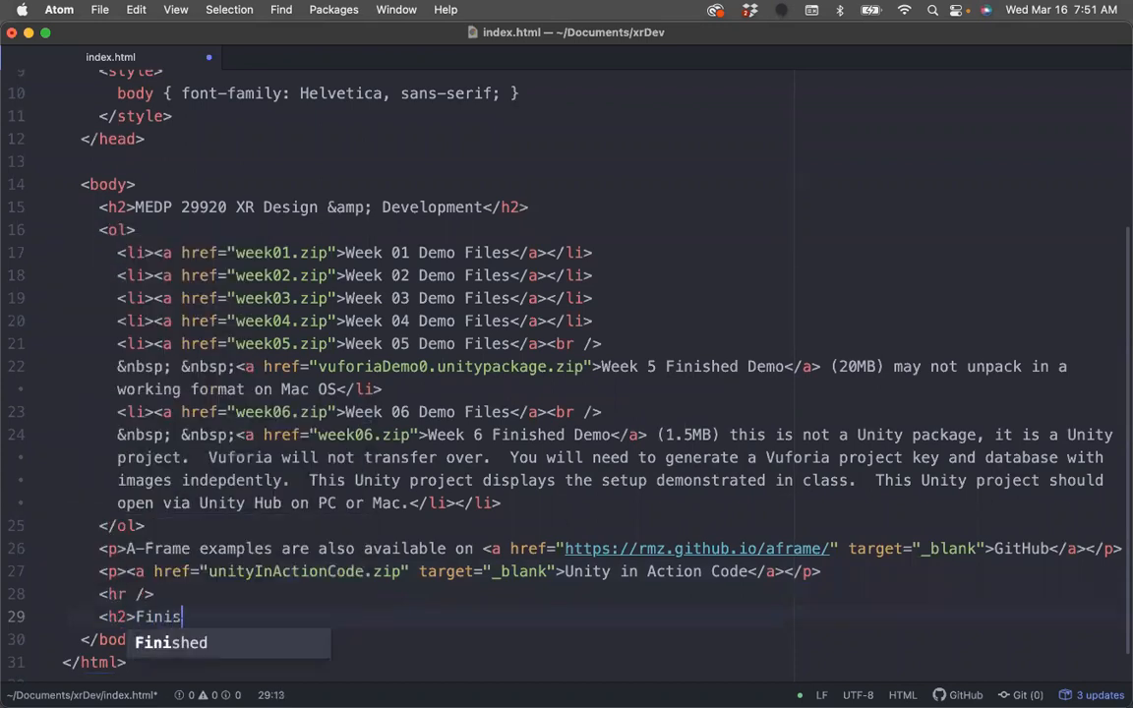
text(hed Projects)
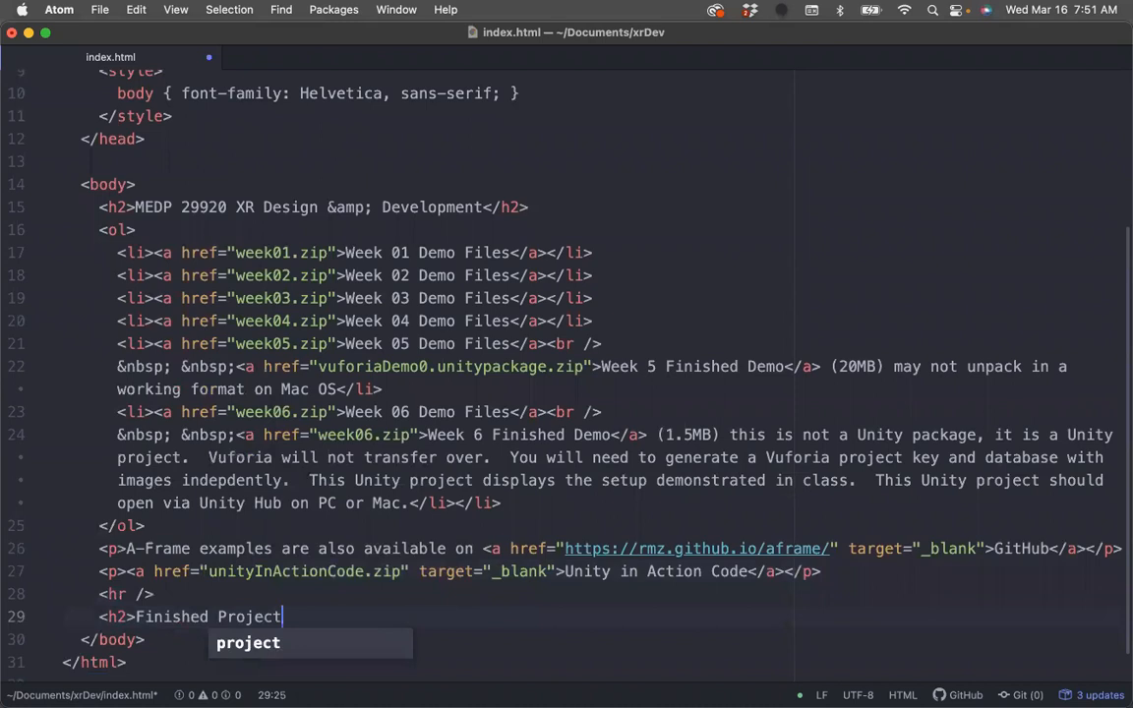
click(218, 617)
text(Assignents and)
click(445, 618)
text(</)
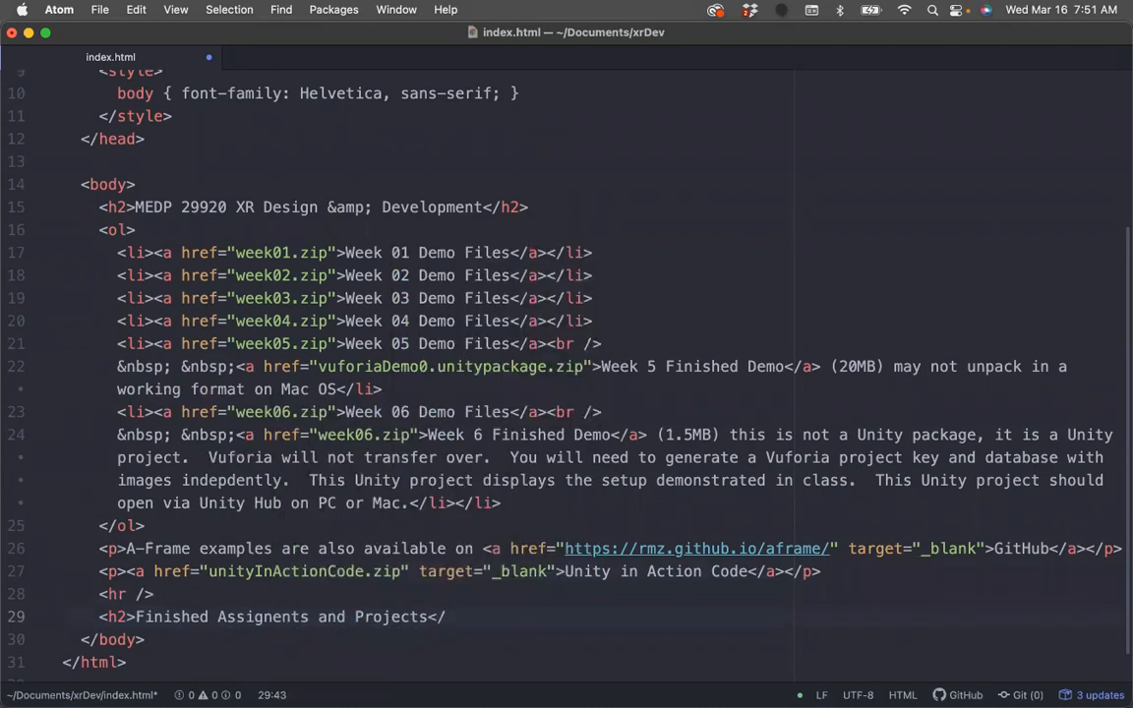
text(h2>)
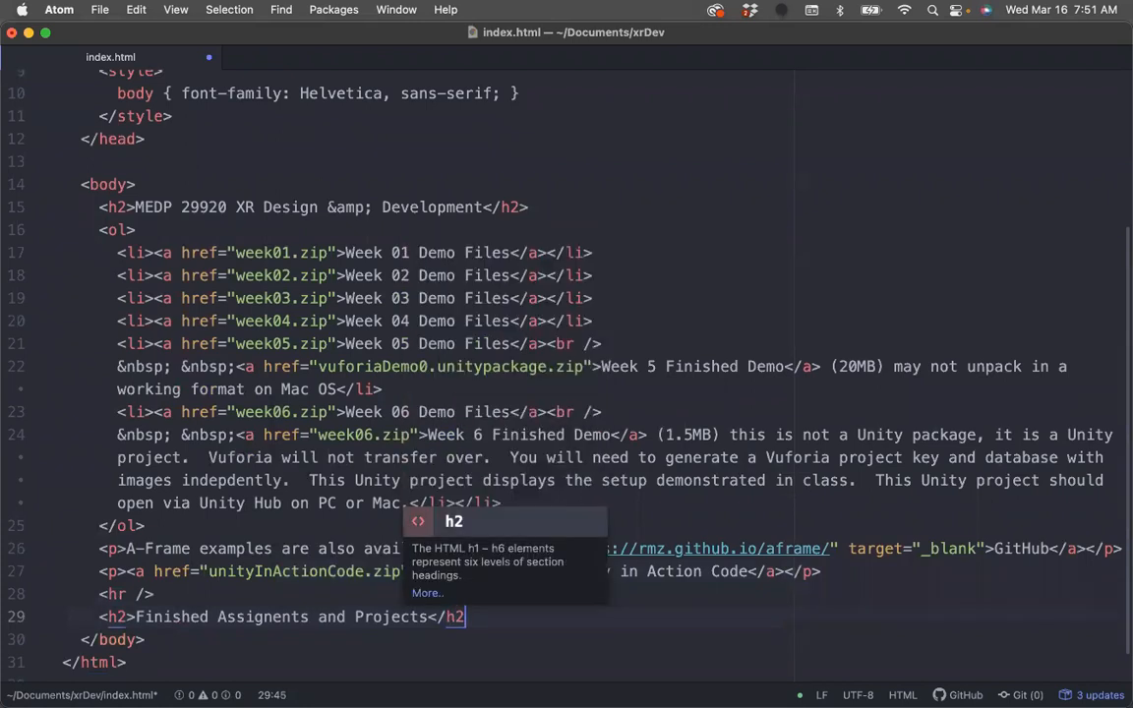
- Start an unordered list under the new heading, with a first list item containing a link with an empty href
key(Return)
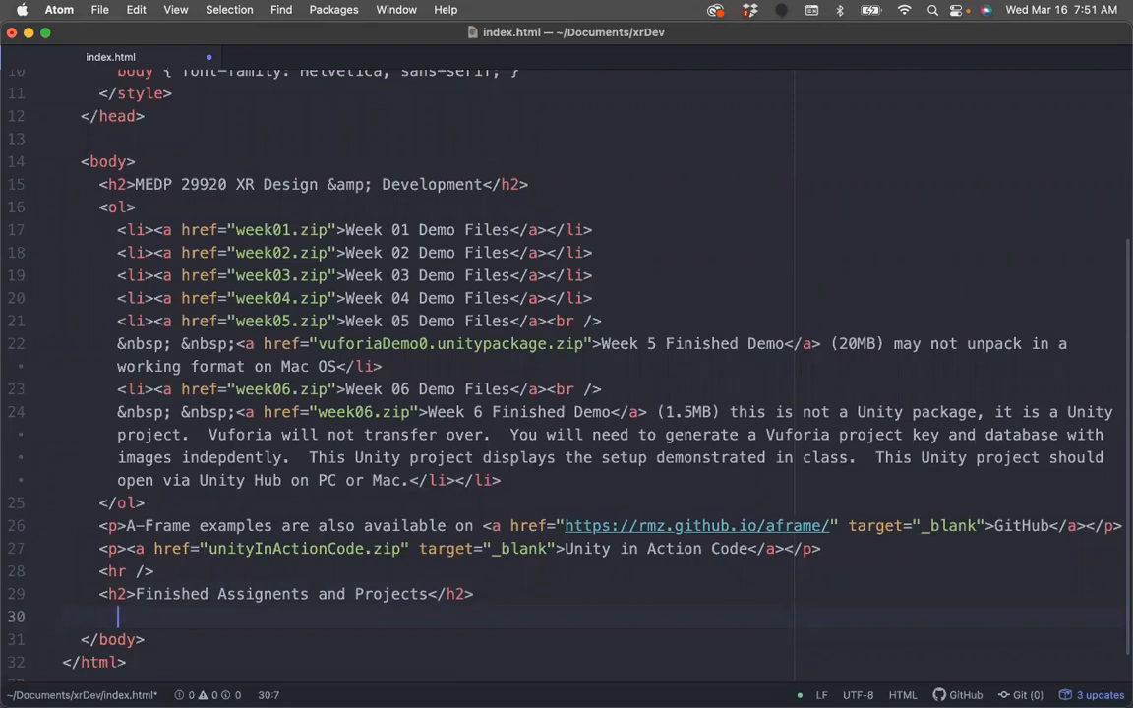
text(<ul>)
key(Return)
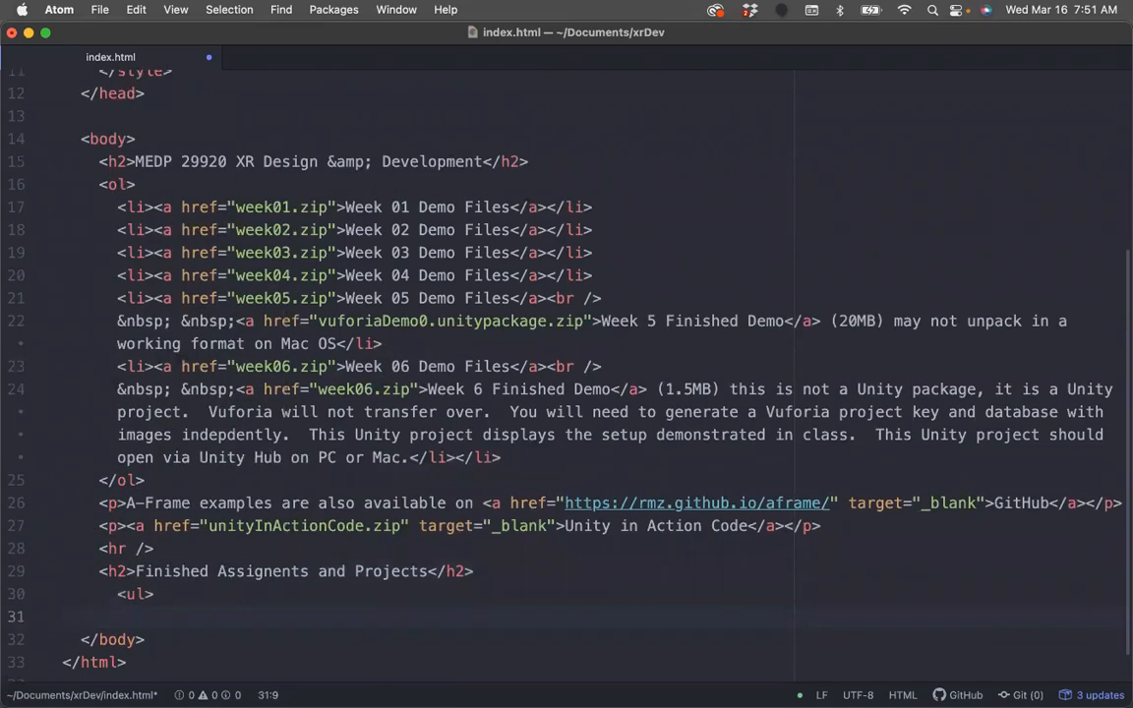
text(<li>)
text(<a)
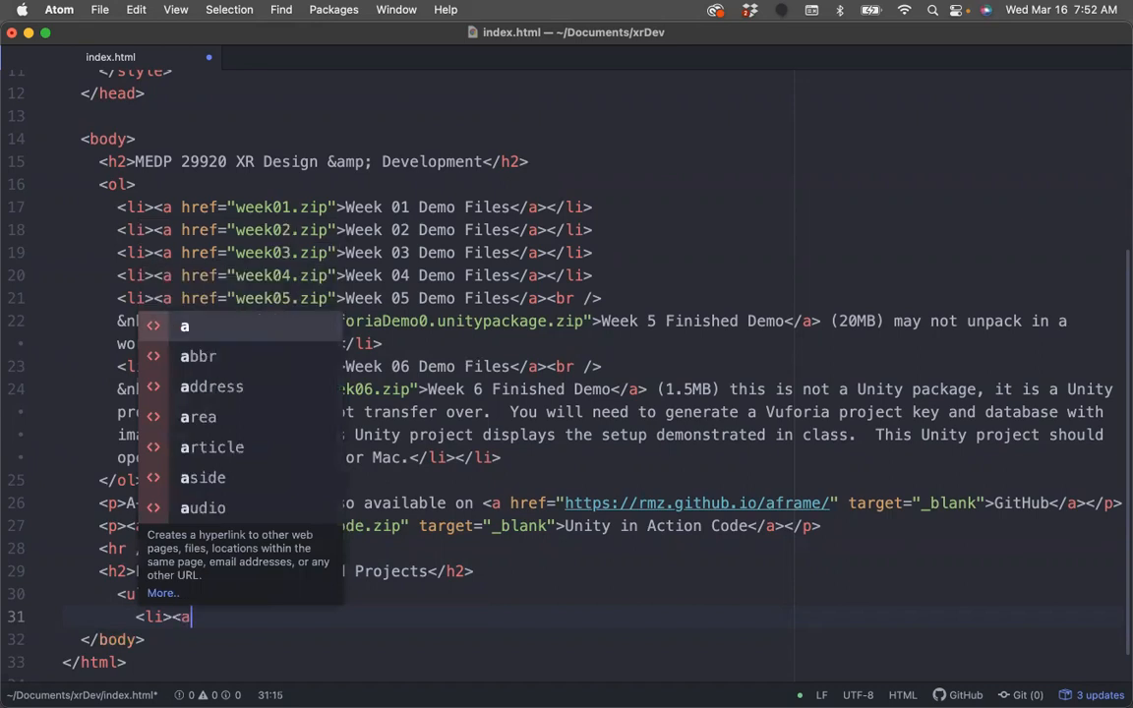
text( href=")
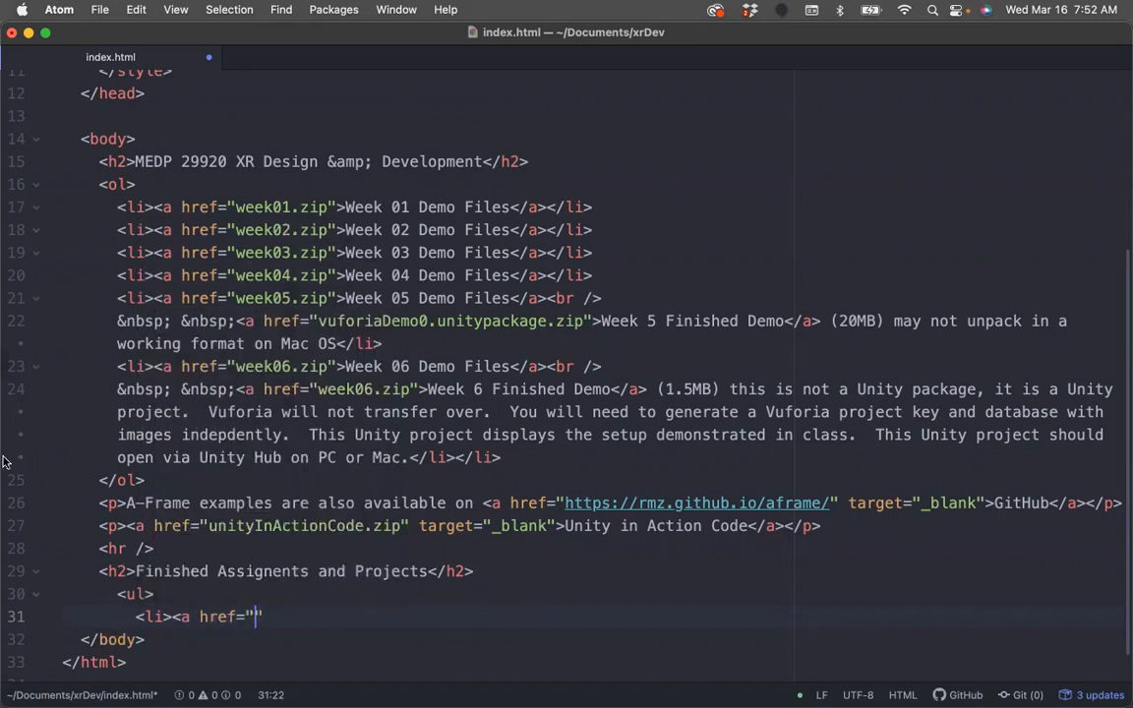
- Switch to Finder, expand unity and finishedProjects, and inspect vuforiaAR_Project.zip and vuforiaAR_Project.unitypackage.zip
mouse_move(5, 413)
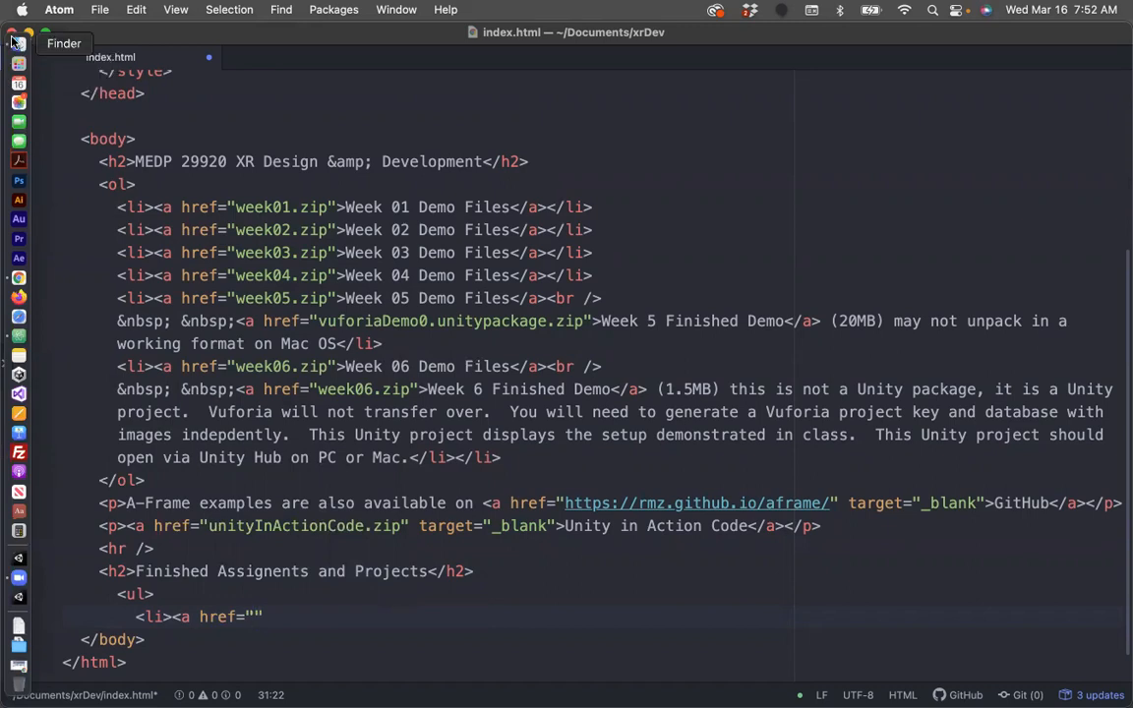
click(15, 41)
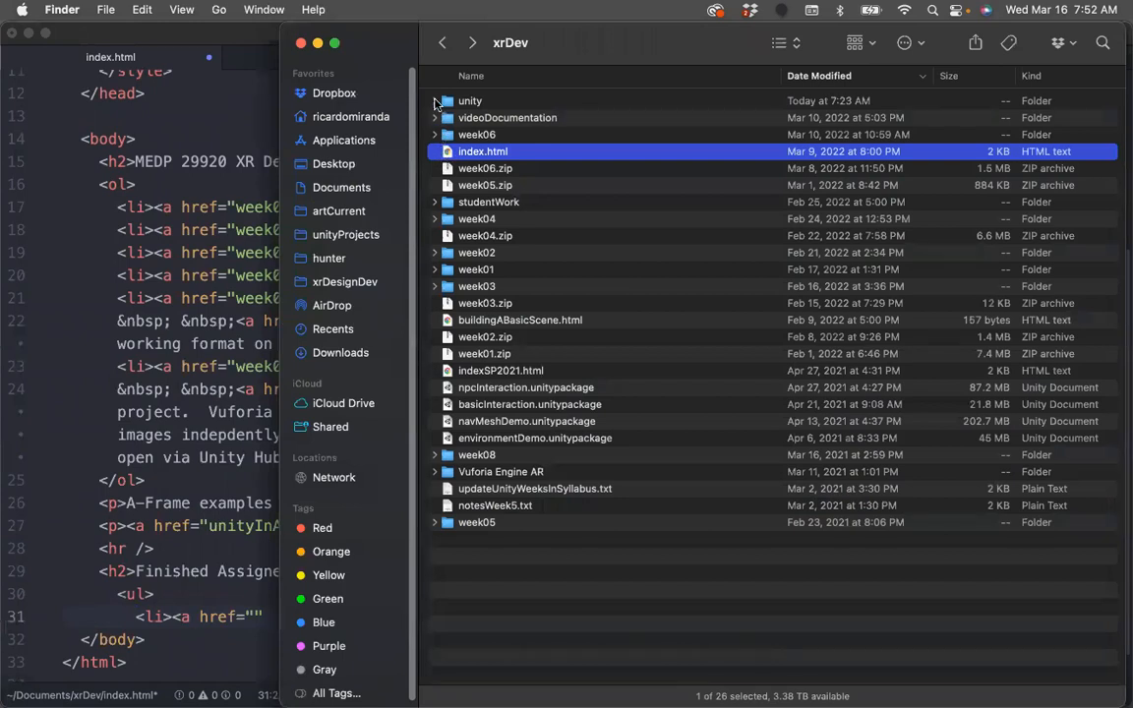
click(436, 103)
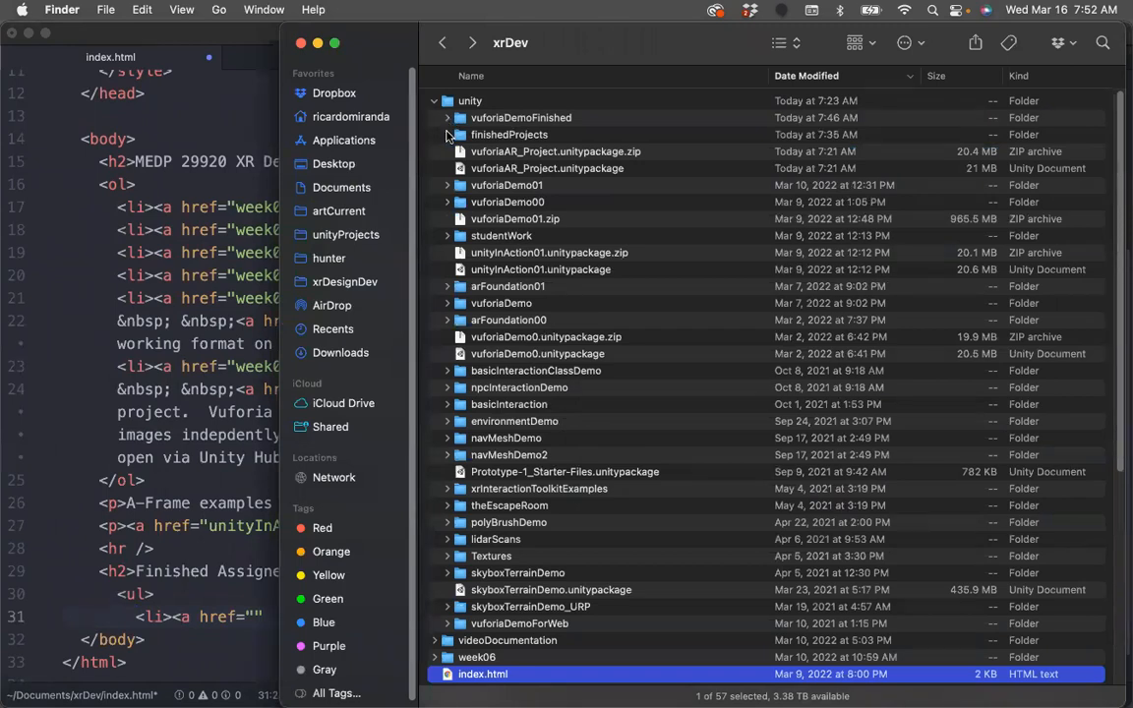
click(447, 135)
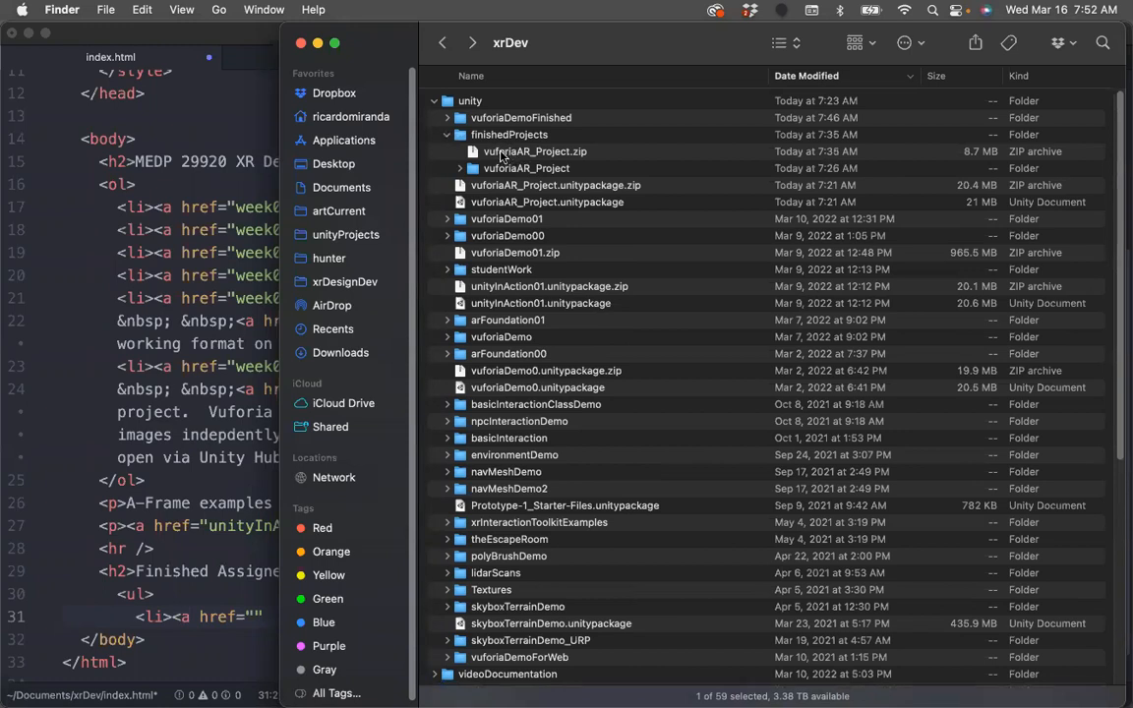
click(500, 153)
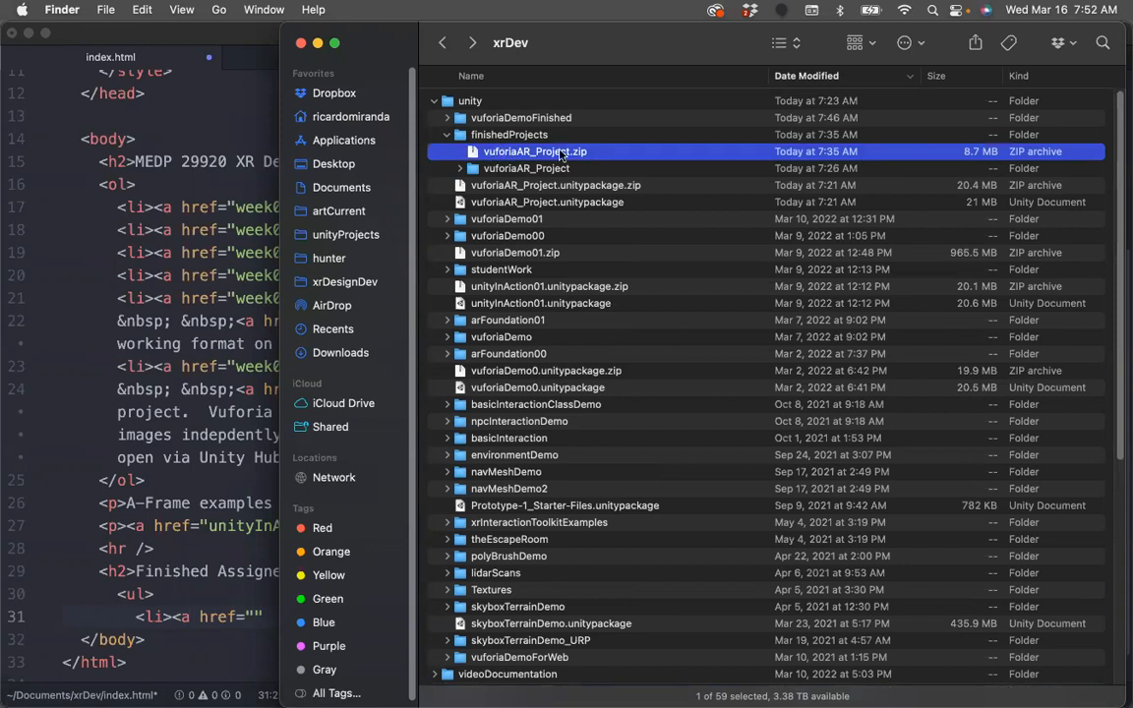
click(497, 187)
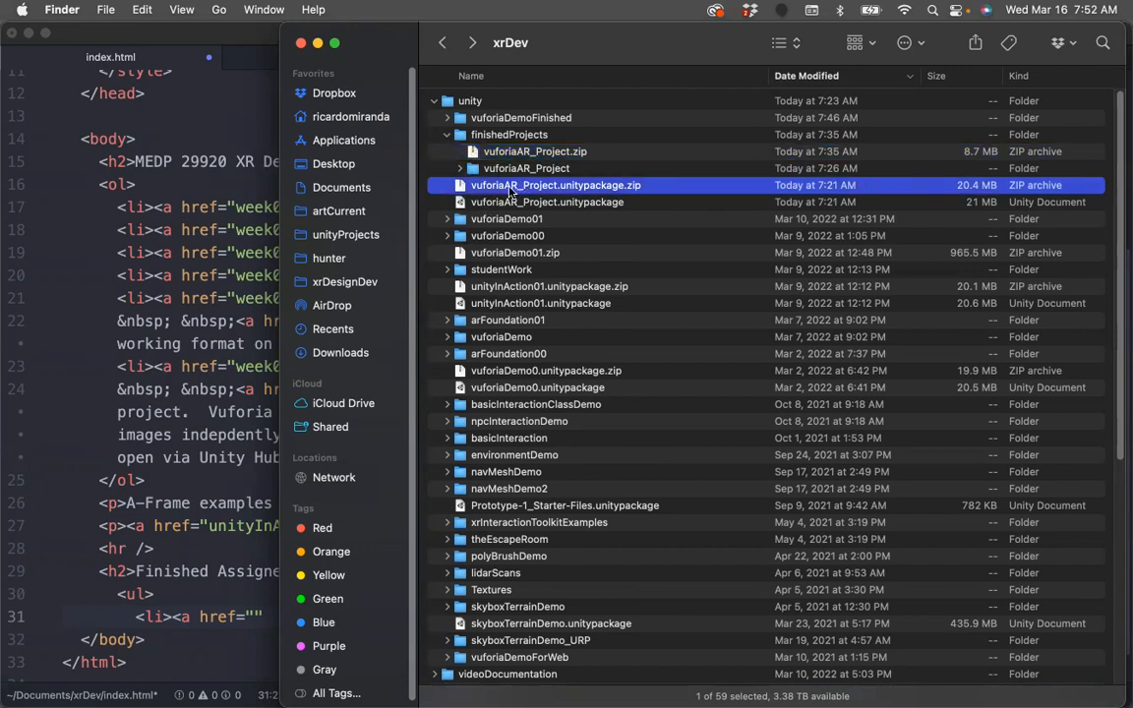
click(182, 449)
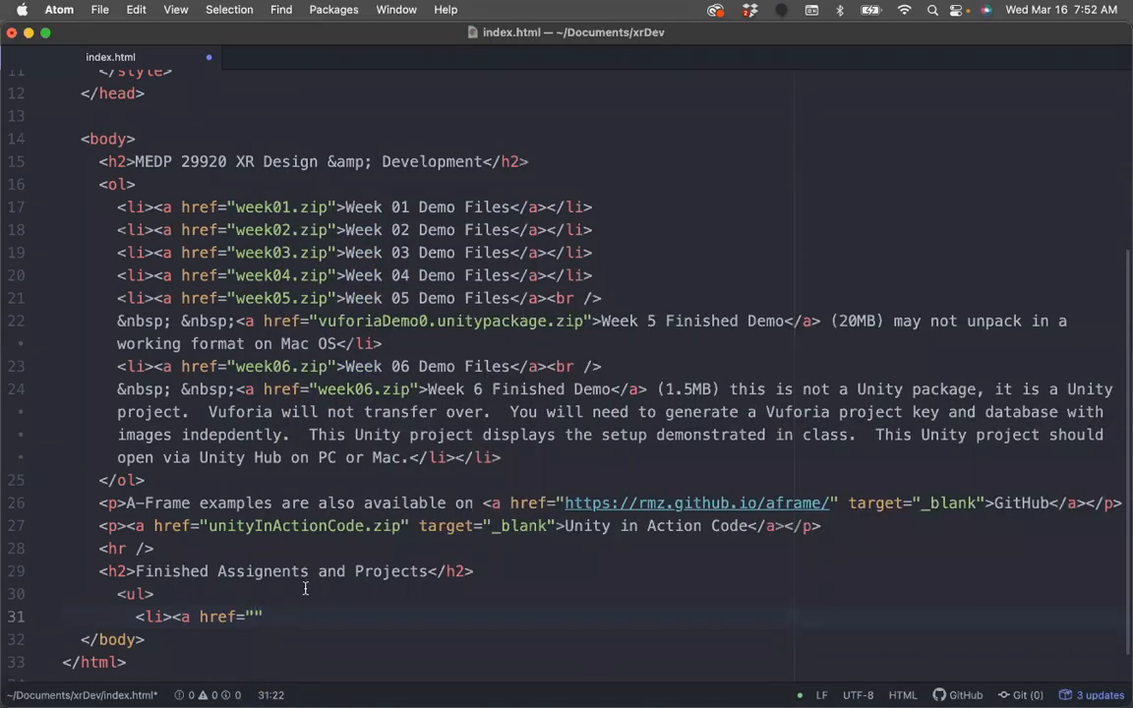
text(https://rmz.itch.io/animated-history)
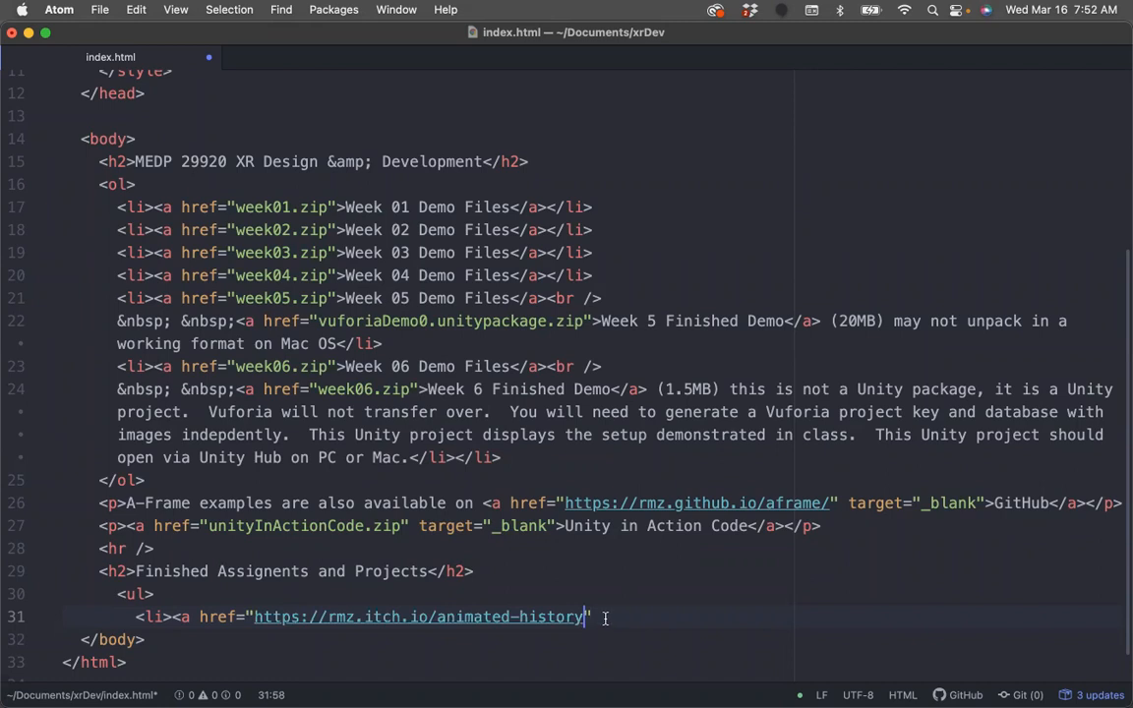
key(Right)
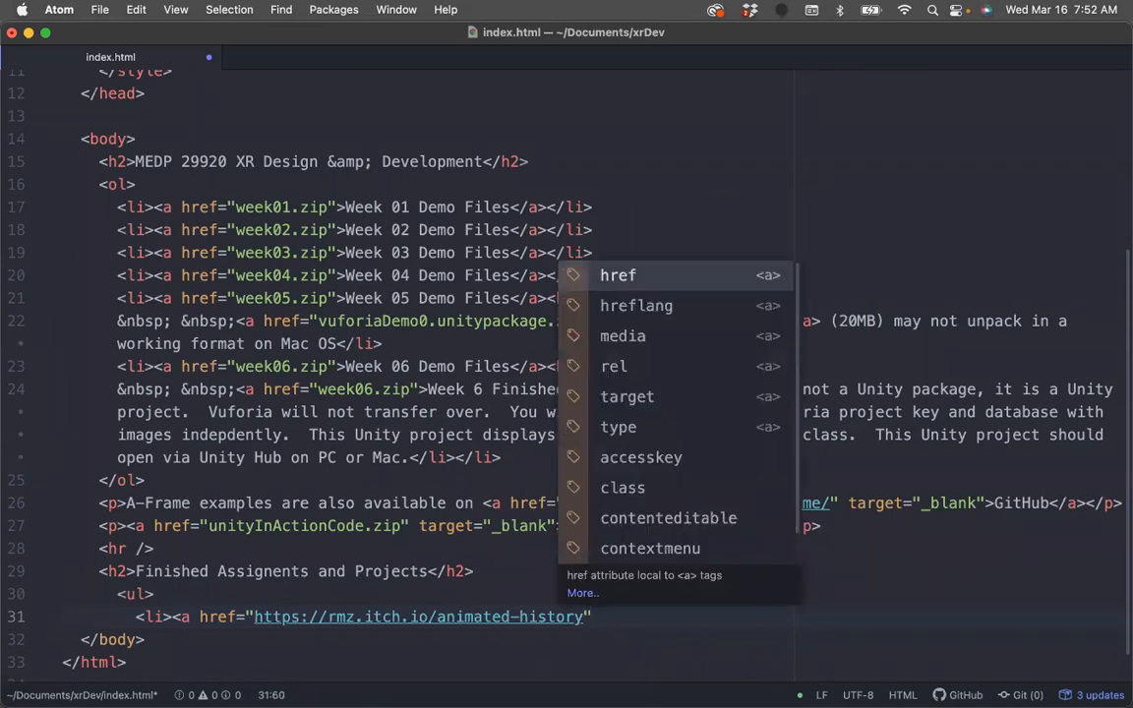
text(target)
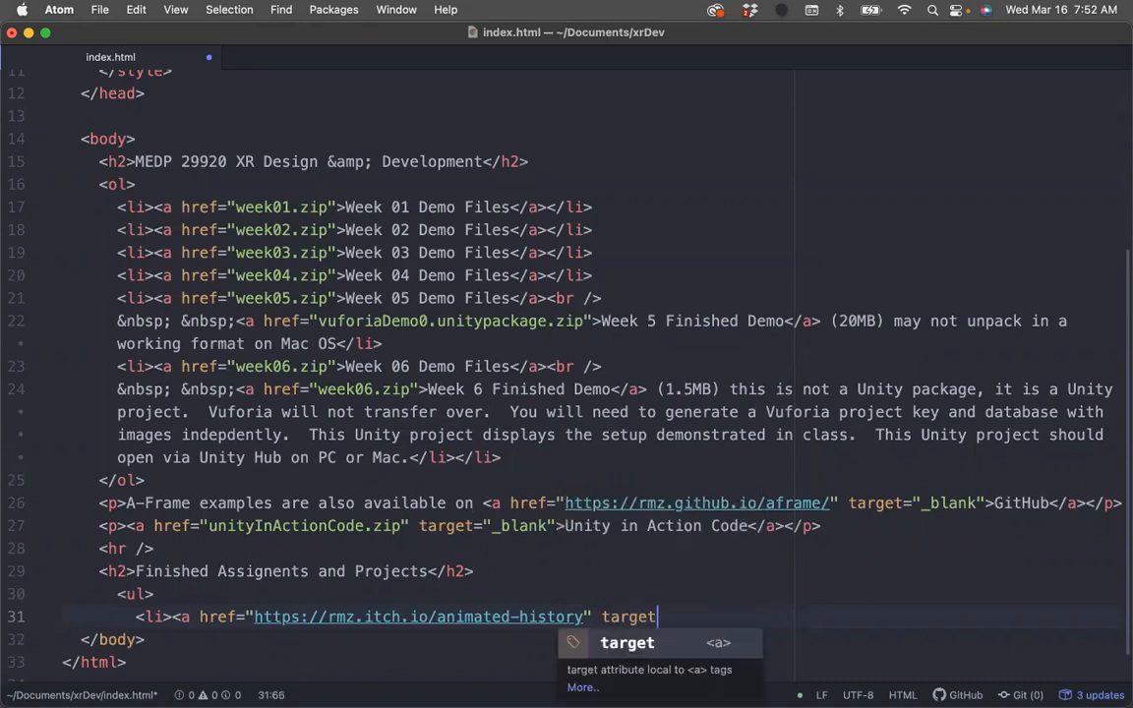
text(=")
key(Return)
key(Right)
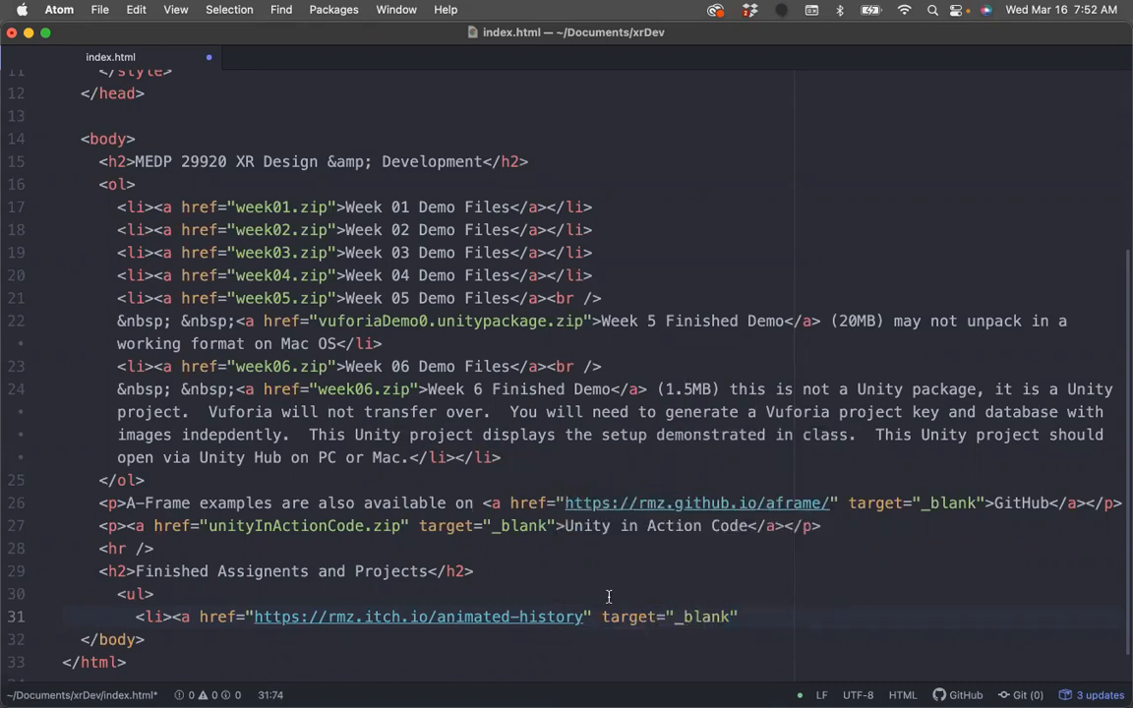
- Give the link the text "AR Project as WebGL on itch.io" and close its anchor and list item tags
text(target="_blank">AR Project )
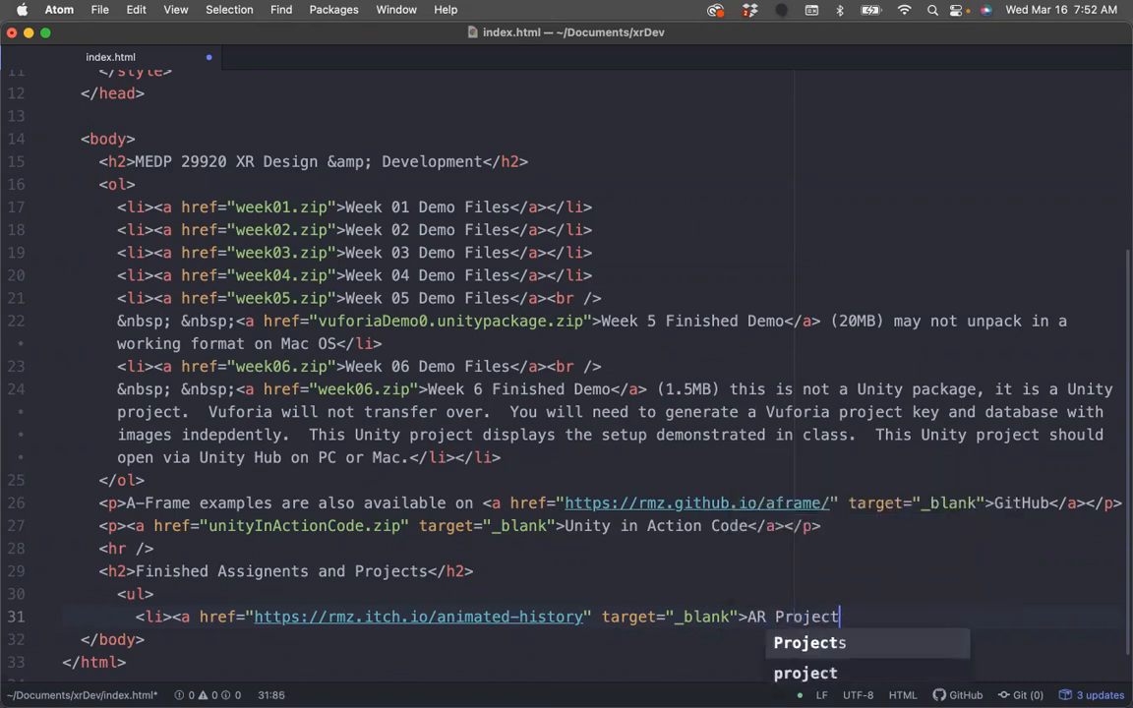
text(for)
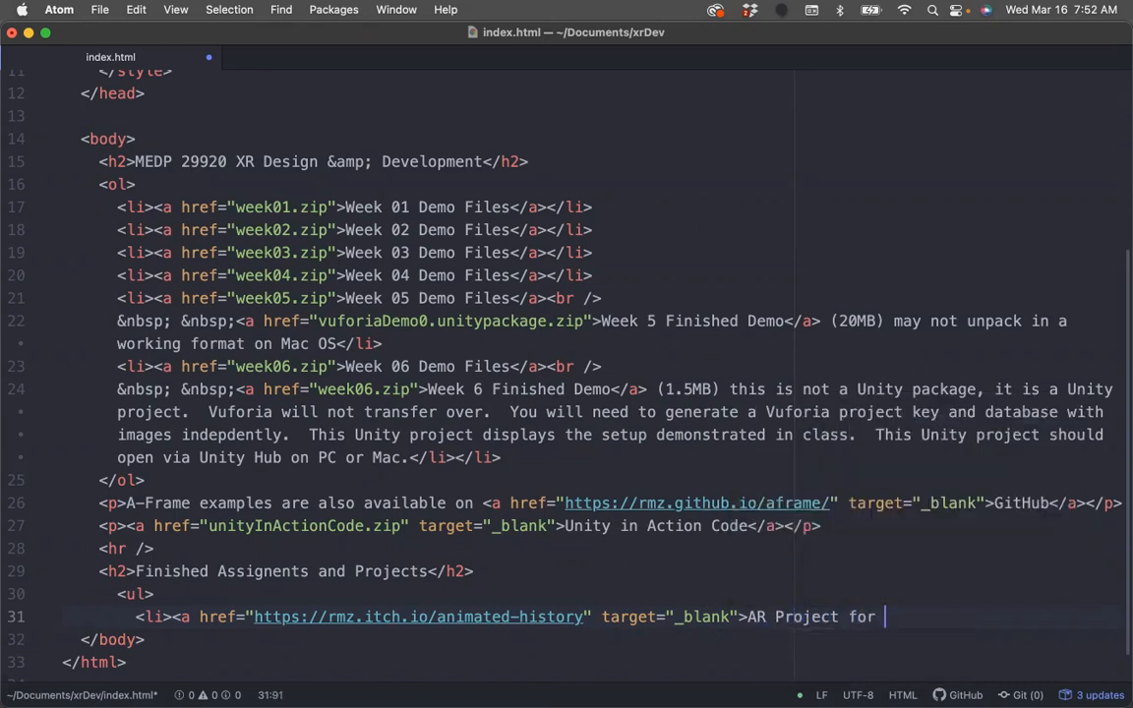
key(BackSpace)
key(BackSpace)
key(BackSpace)
key(BackSpace)
text(as WebGL on itch.io</a></li>)
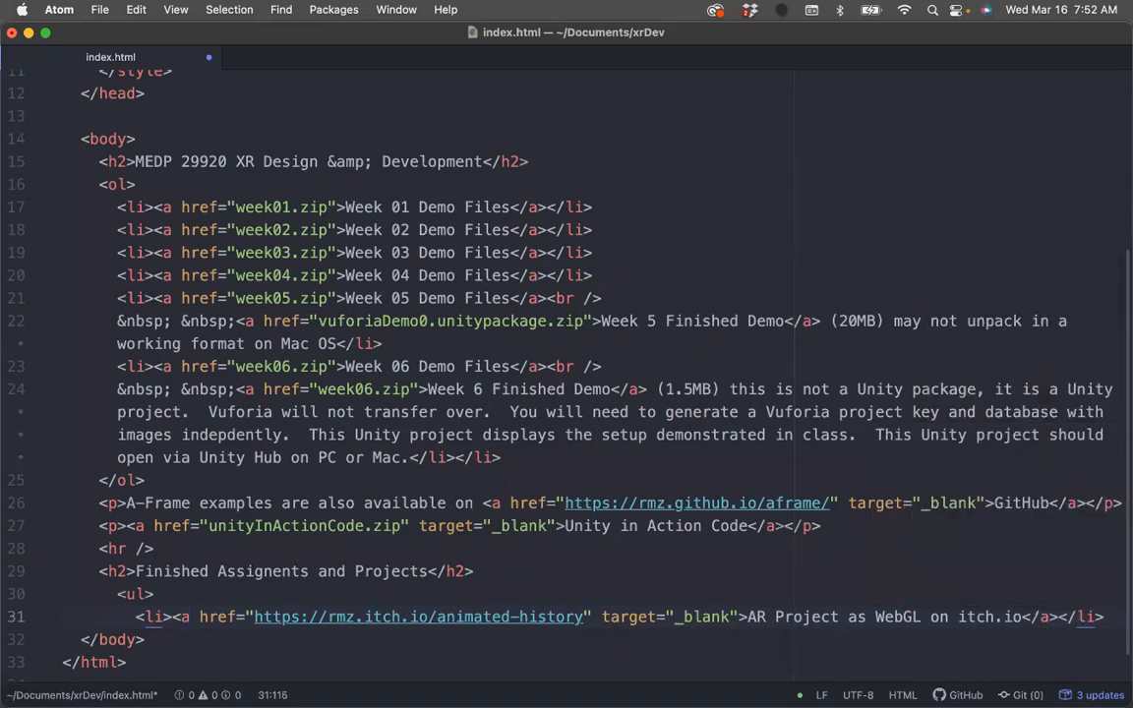
- Start a second list item with a link whose href begins with finishedProjects/
key(Return)
text(<)
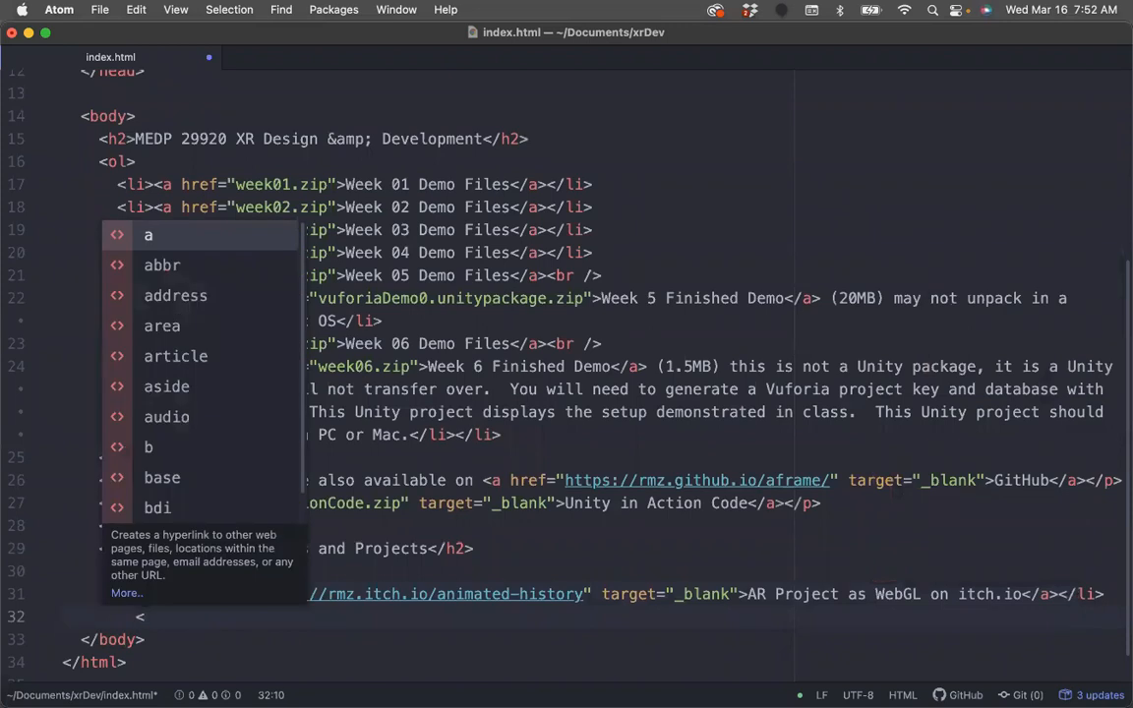
text(li><a href)
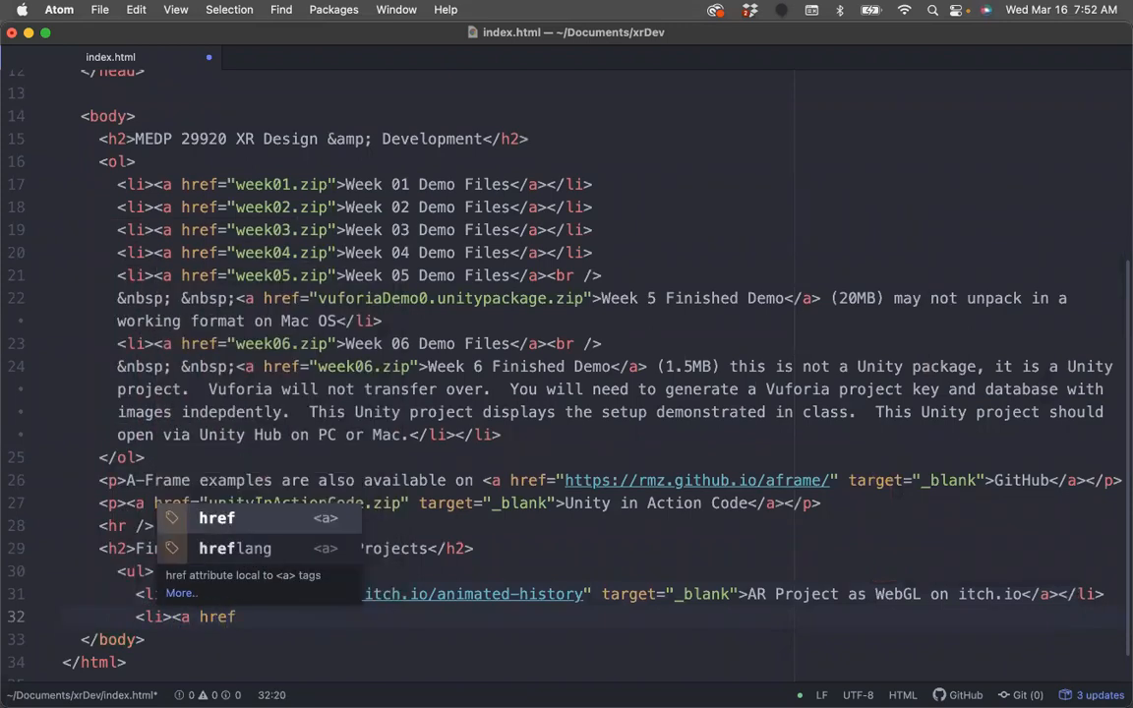
text(=")
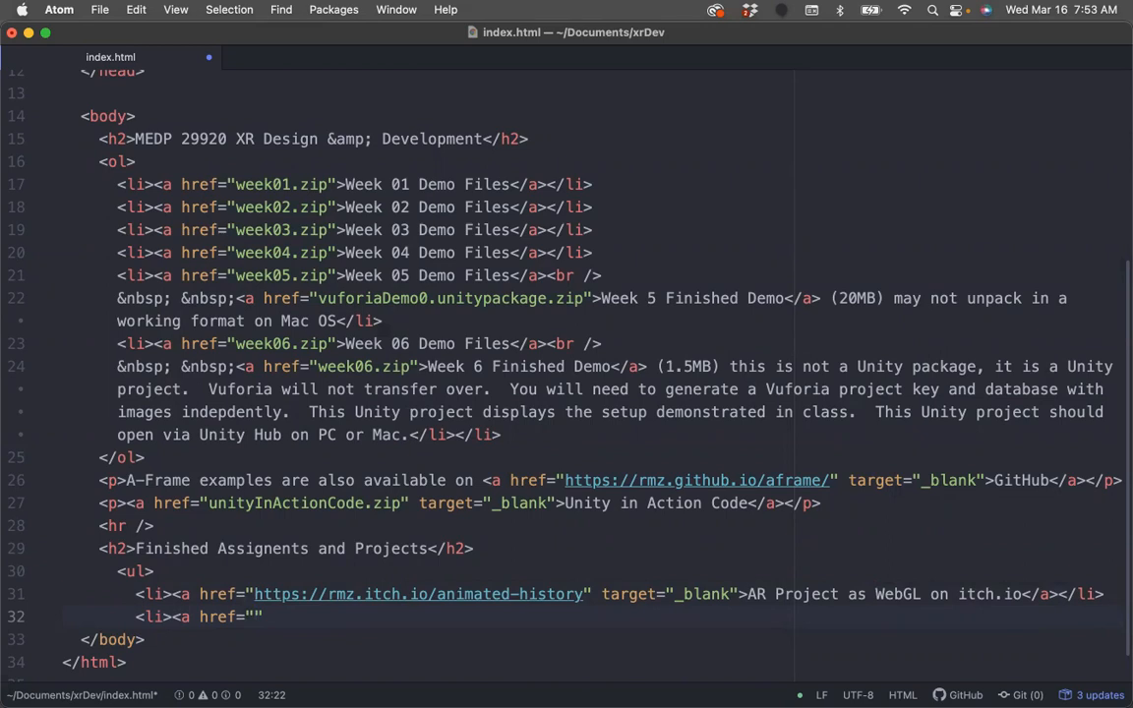
text(finishedProjects/)
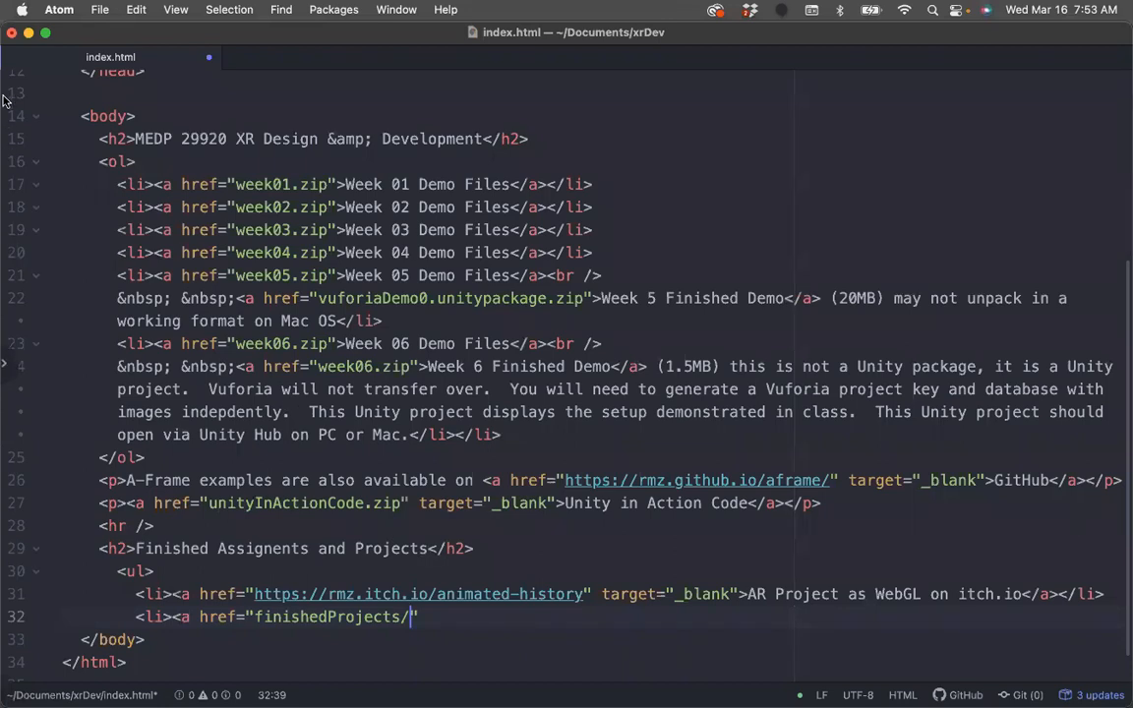
- Copy the file name vuforiaAR_Project.unitypackage.zip from Finder and append it to the second link's href in Atom
click(18, 43)
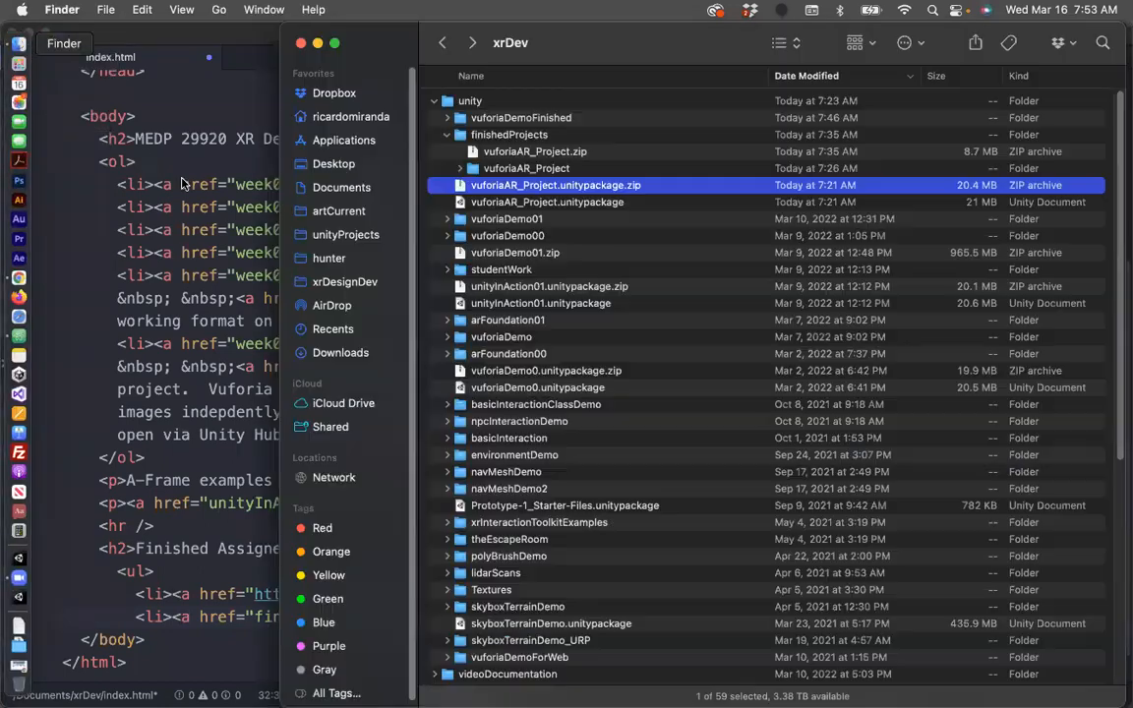
click(582, 186)
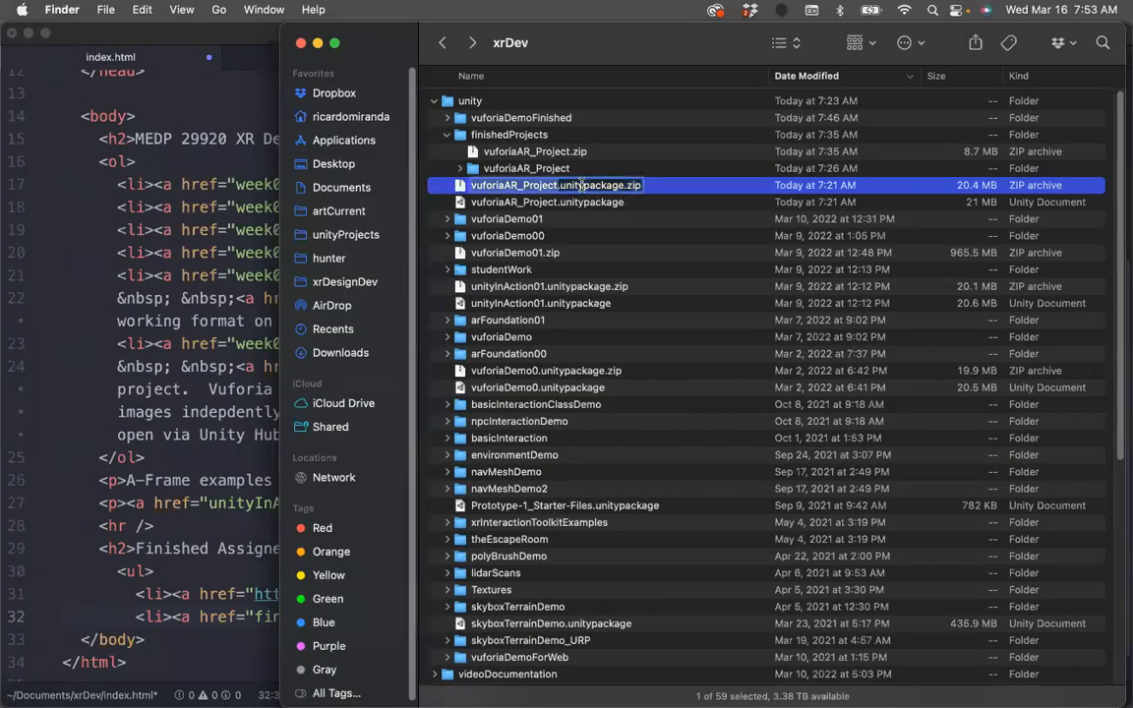
key(super+a)
key(super+c)
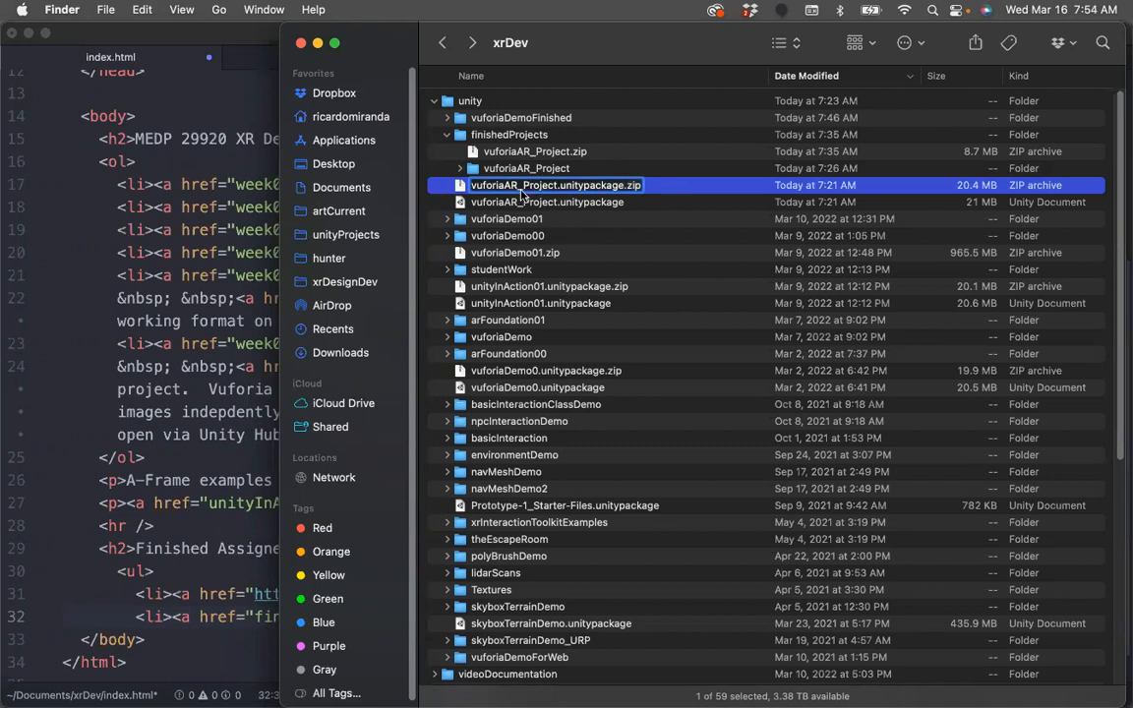
click(183, 486)
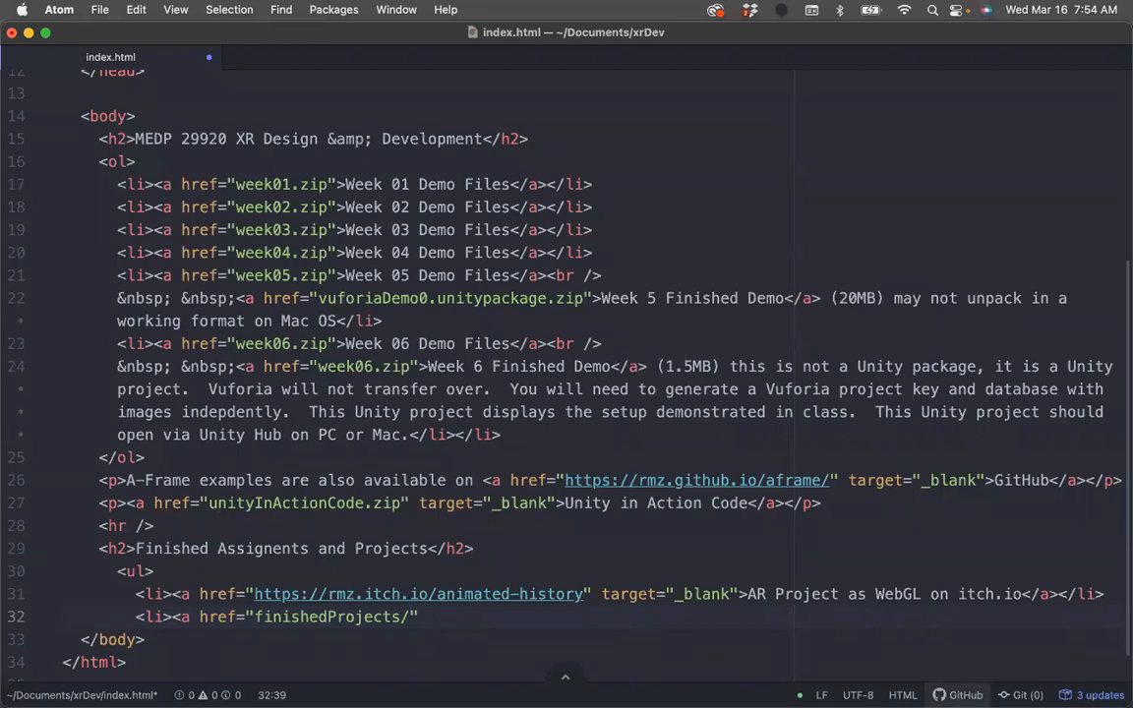
drag(961, 646, 949, 548)
scroll(834, 519, down, 2)
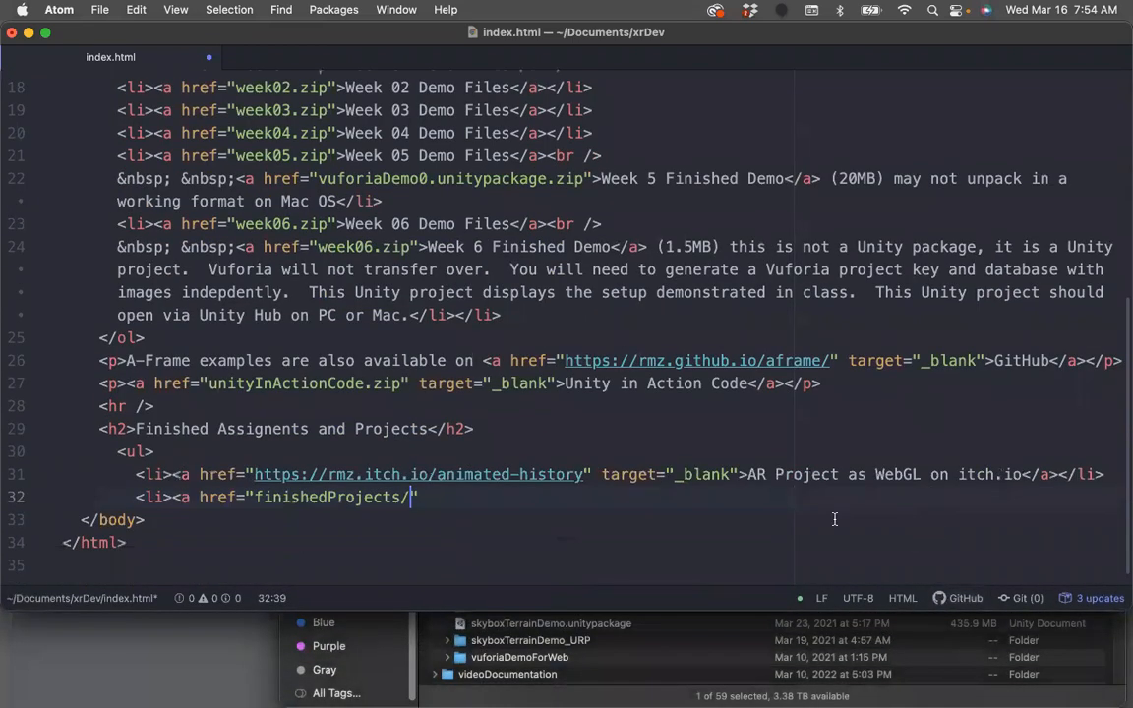
key(super+v)
text(")
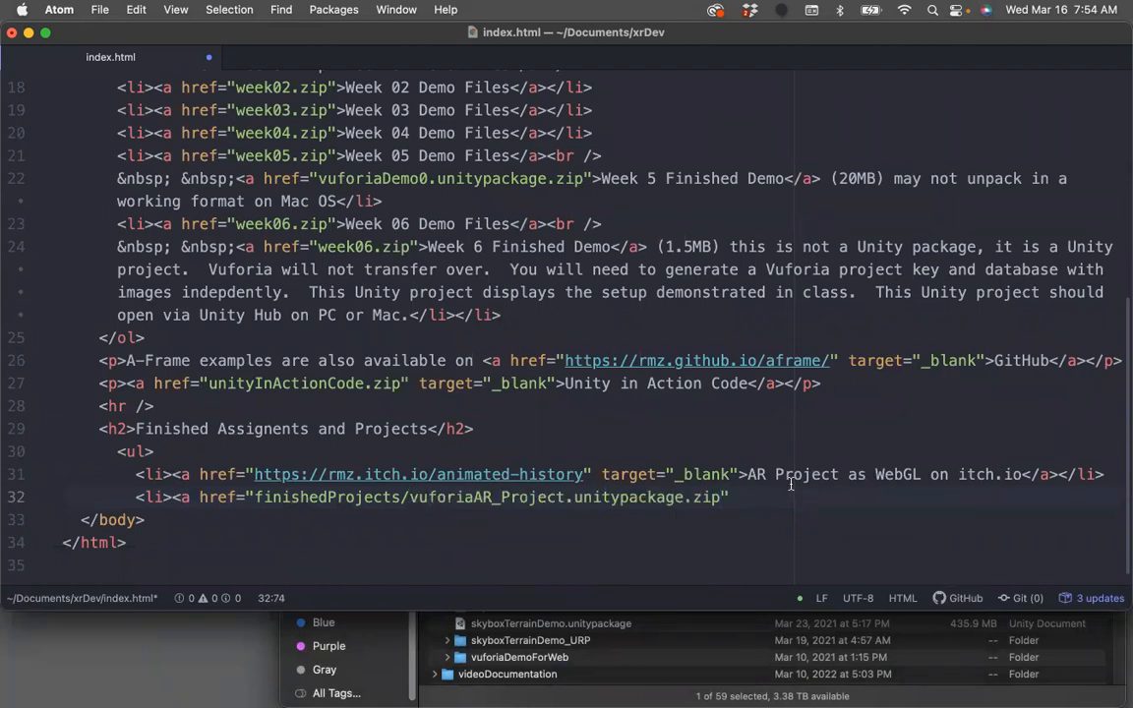
- Give the second link the text "AR Project as Unity Package", close its tags, and save index.html
text(>)
text(AR Project)
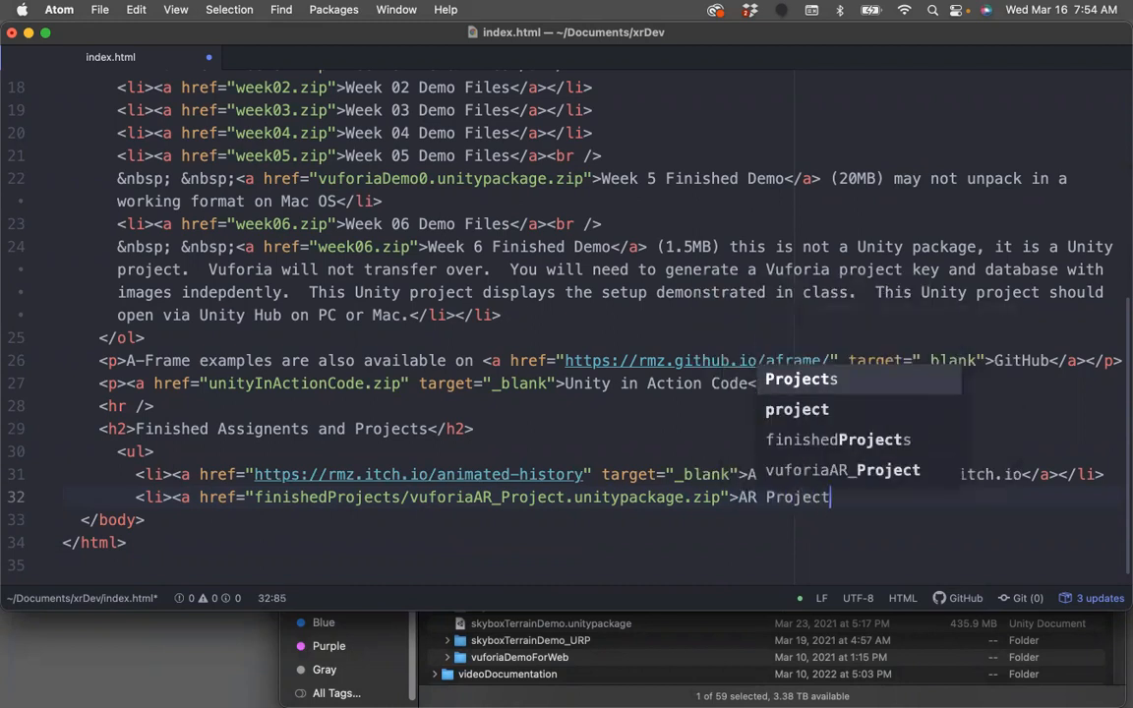
text( as )
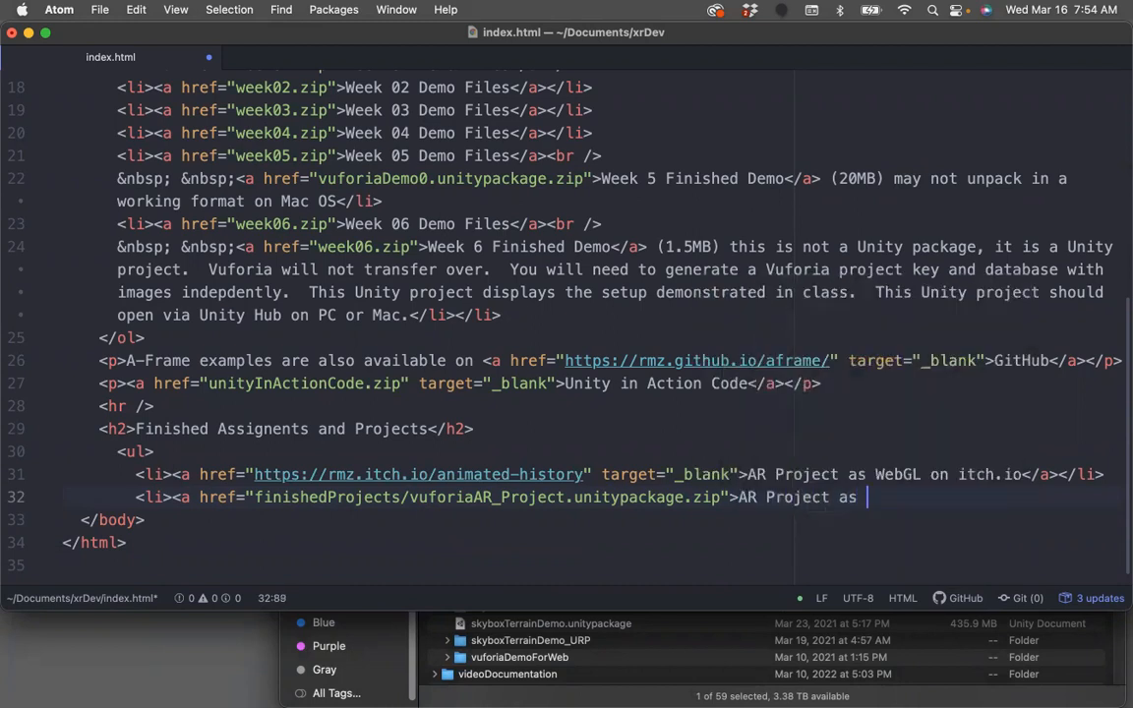
text(Unity Package)
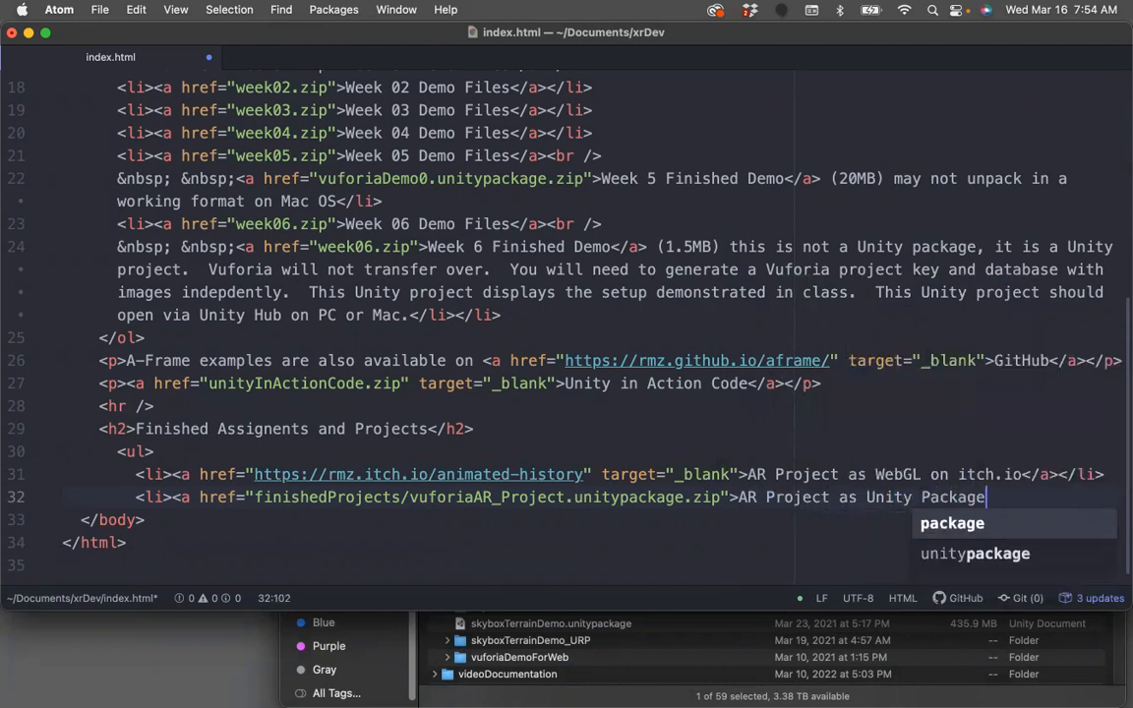
text(</a></li>)
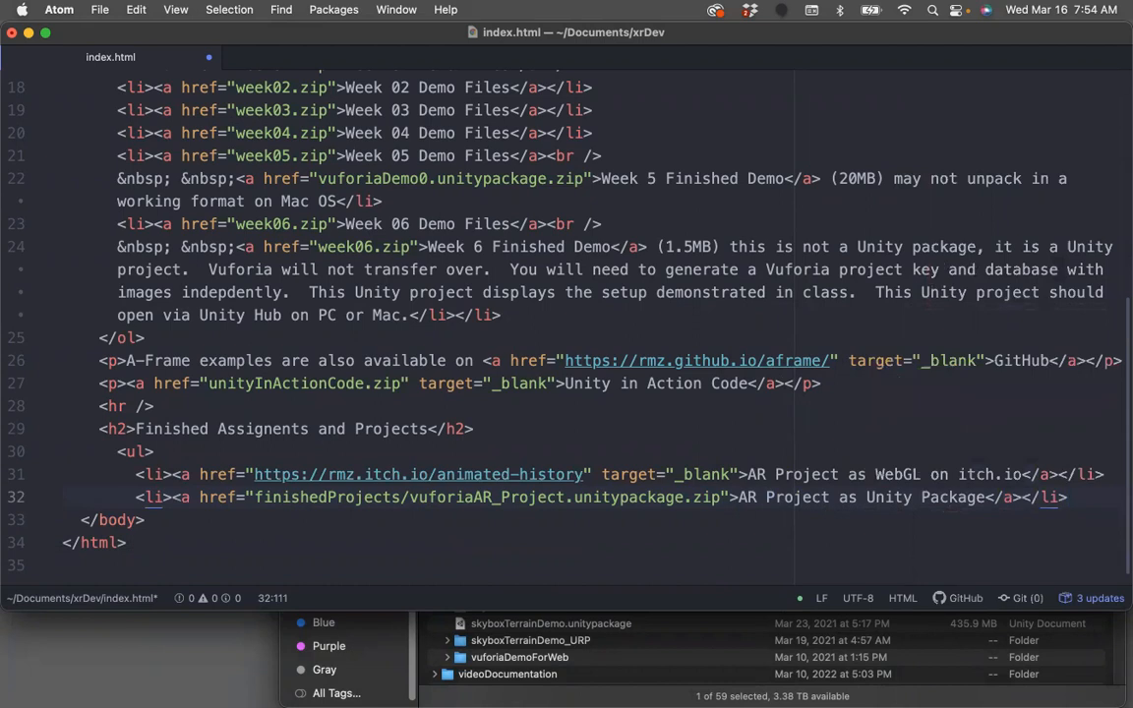
key(super+s)
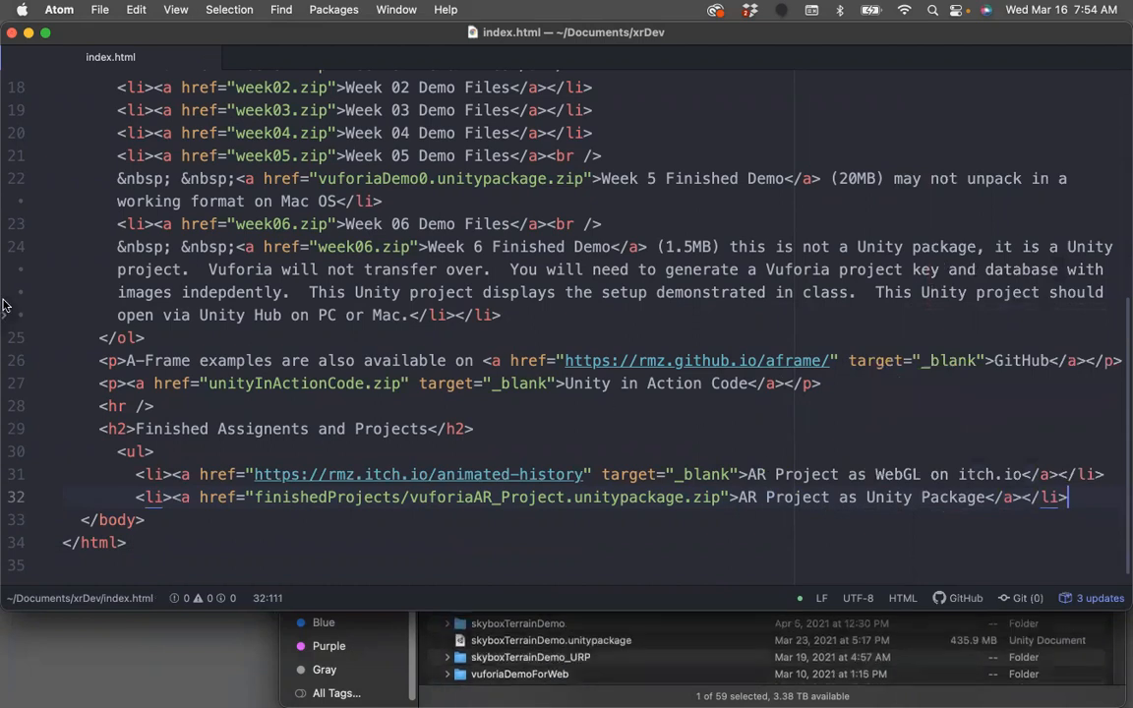
- Switch to FileZilla and enlarge its window
mouse_move(4, 306)
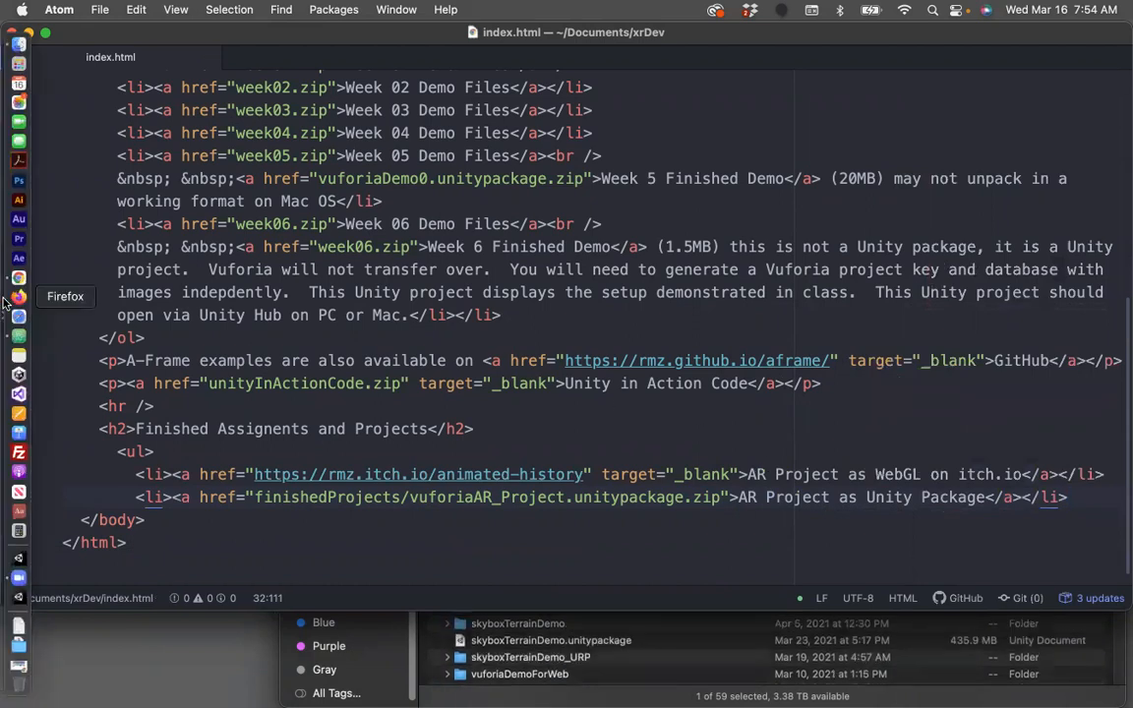
click(18, 453)
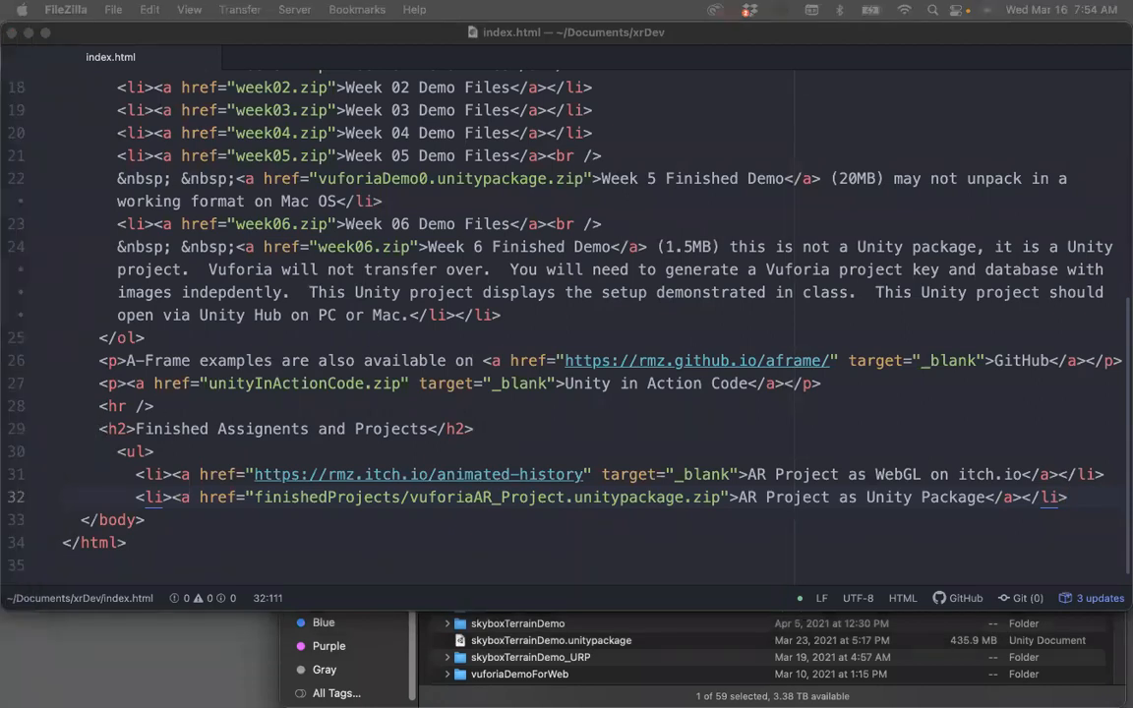
drag(727, 55, 572, 32)
drag(931, 705, 681, 646)
mouse_move(819, 18)
mouse_down()
mouse_move(850, 14)
mouse_move(823, 17)
mouse_up()
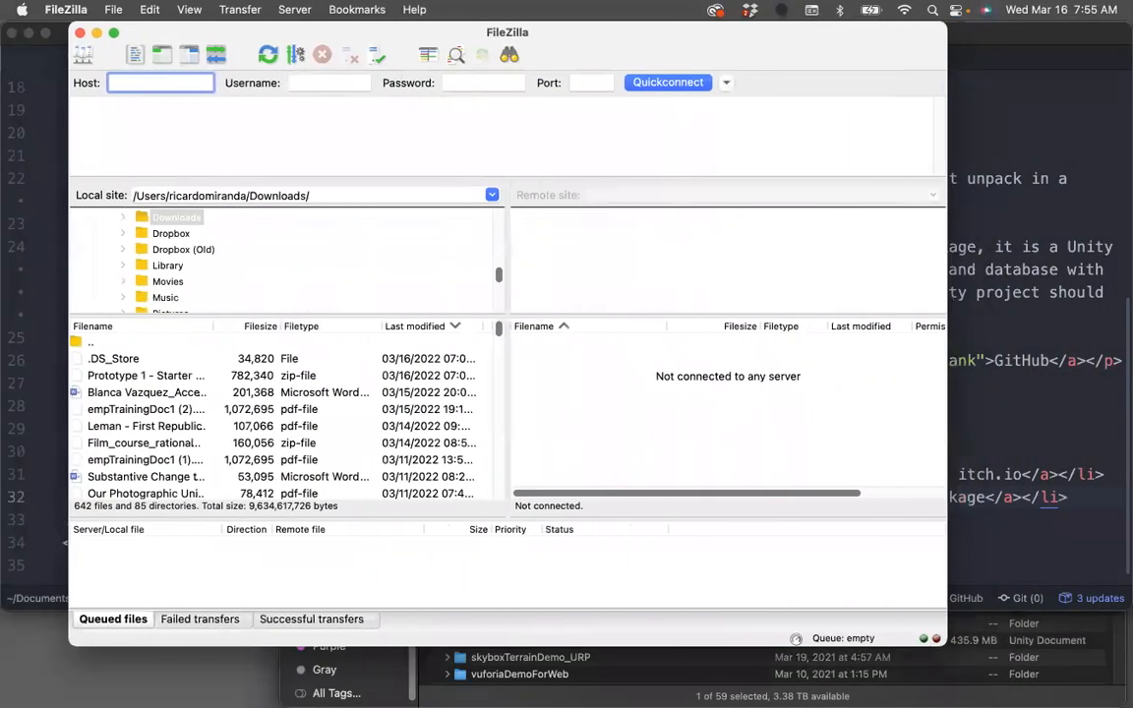
drag(947, 645, 1072, 707)
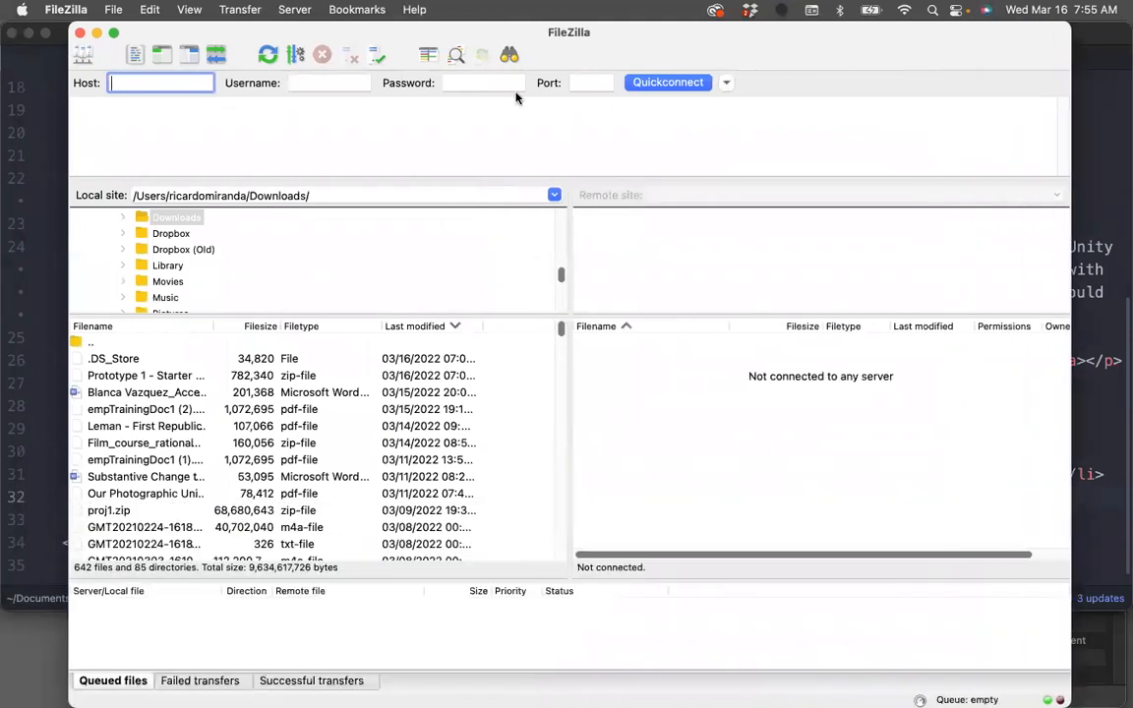
- Connect to the saved dentimundo site and dismiss the update notice without installing the new version
click(85, 55)
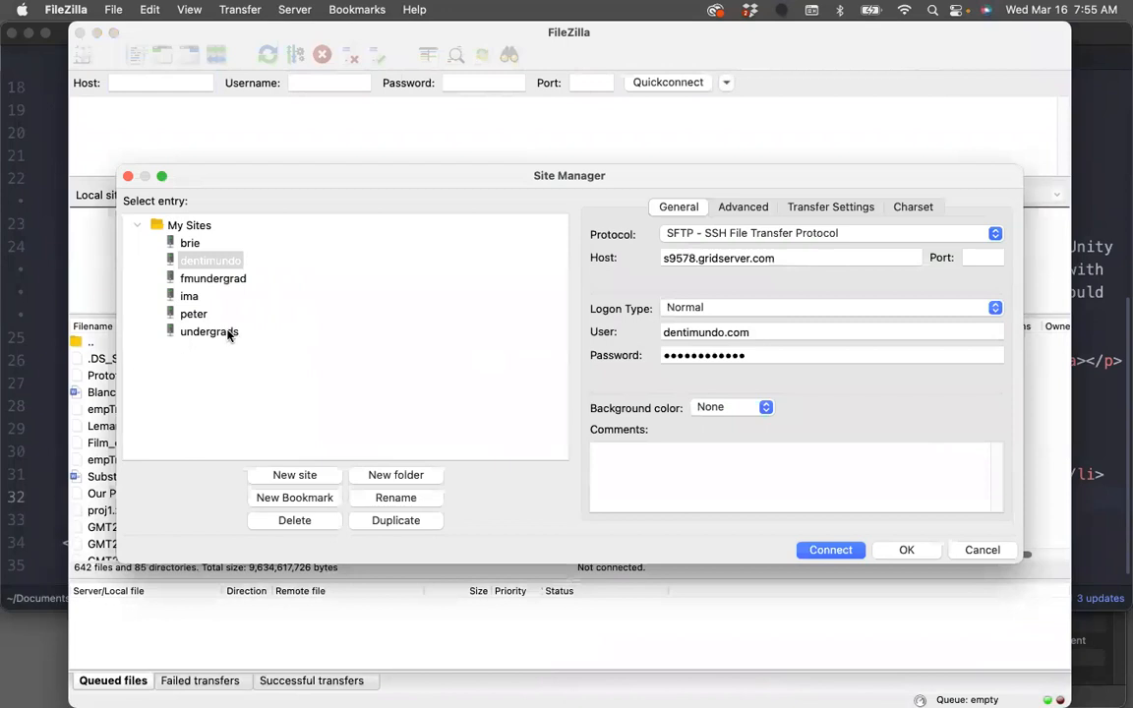
click(230, 332)
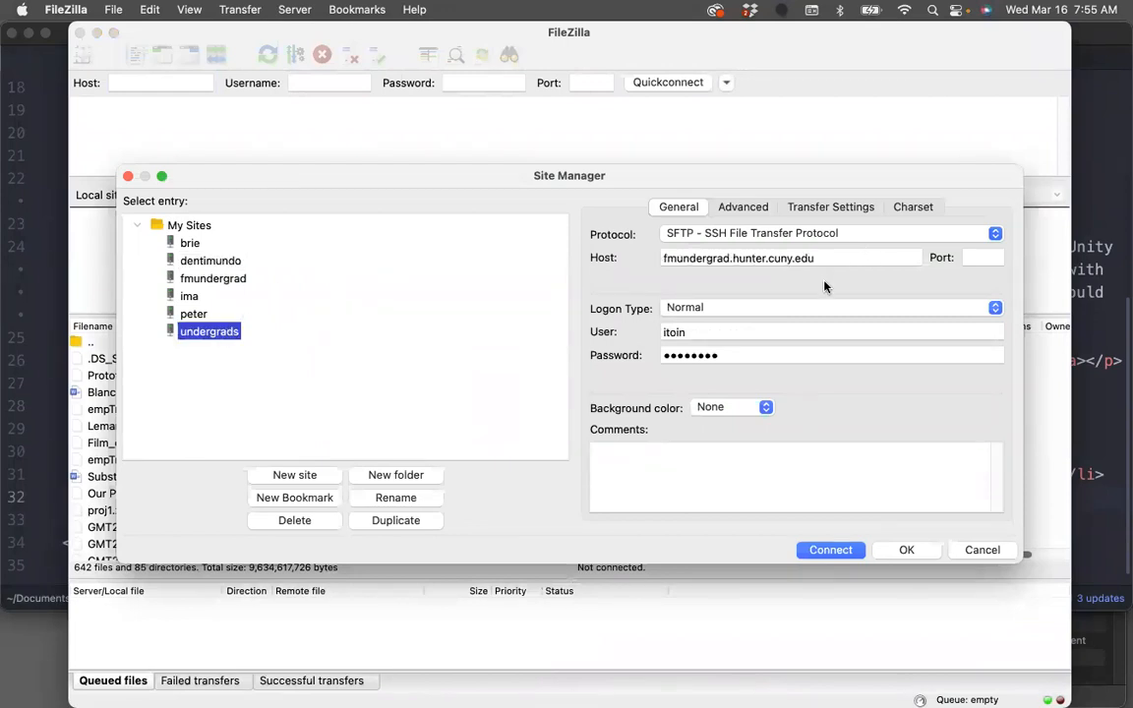
click(214, 279)
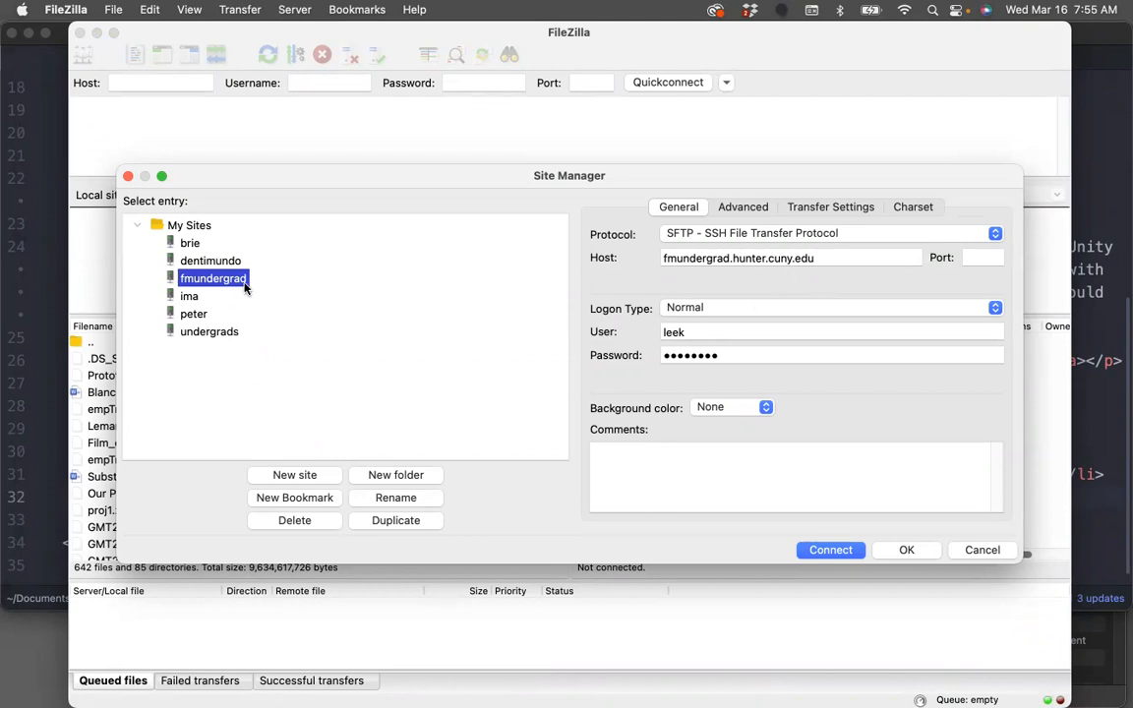
click(208, 261)
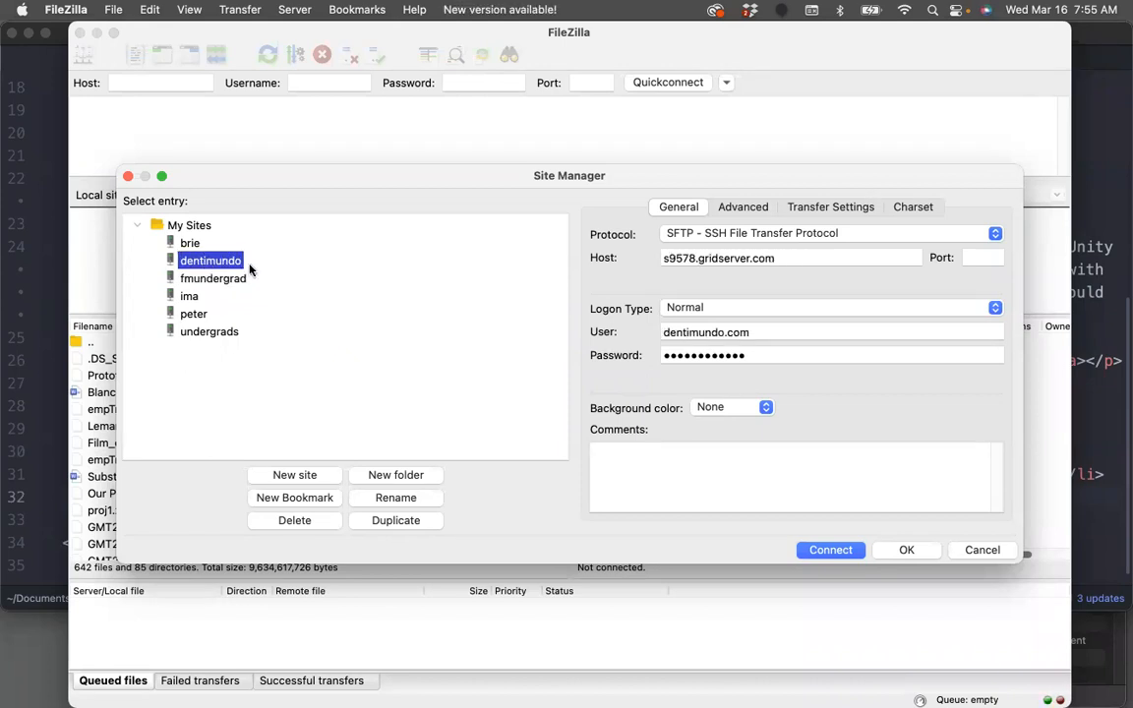
click(830, 551)
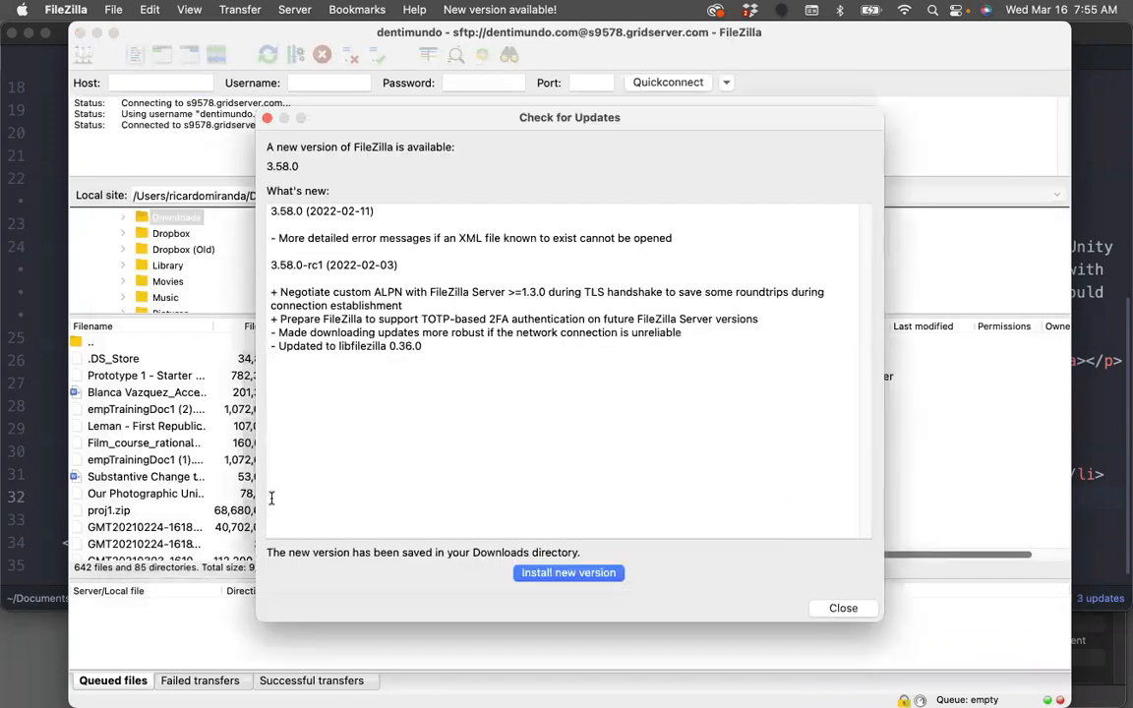
click(831, 609)
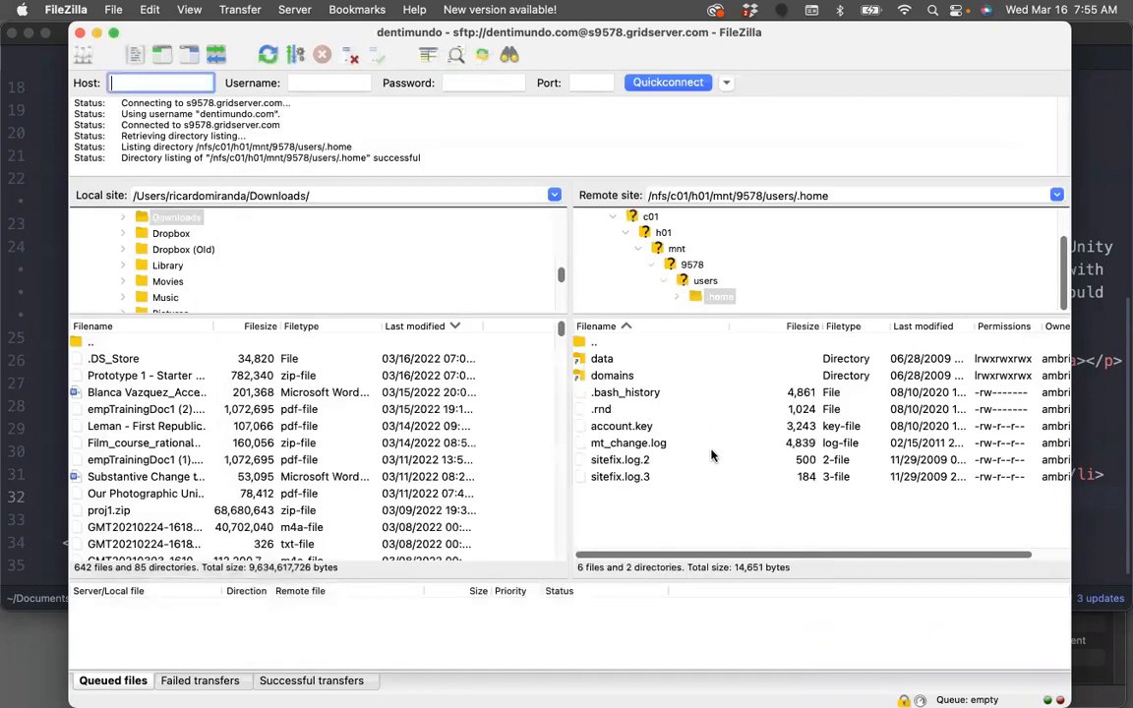
- Browse the remote site to the xrDev folder inside domains/rmz.nyc/html and look through its files
double_click(581, 376)
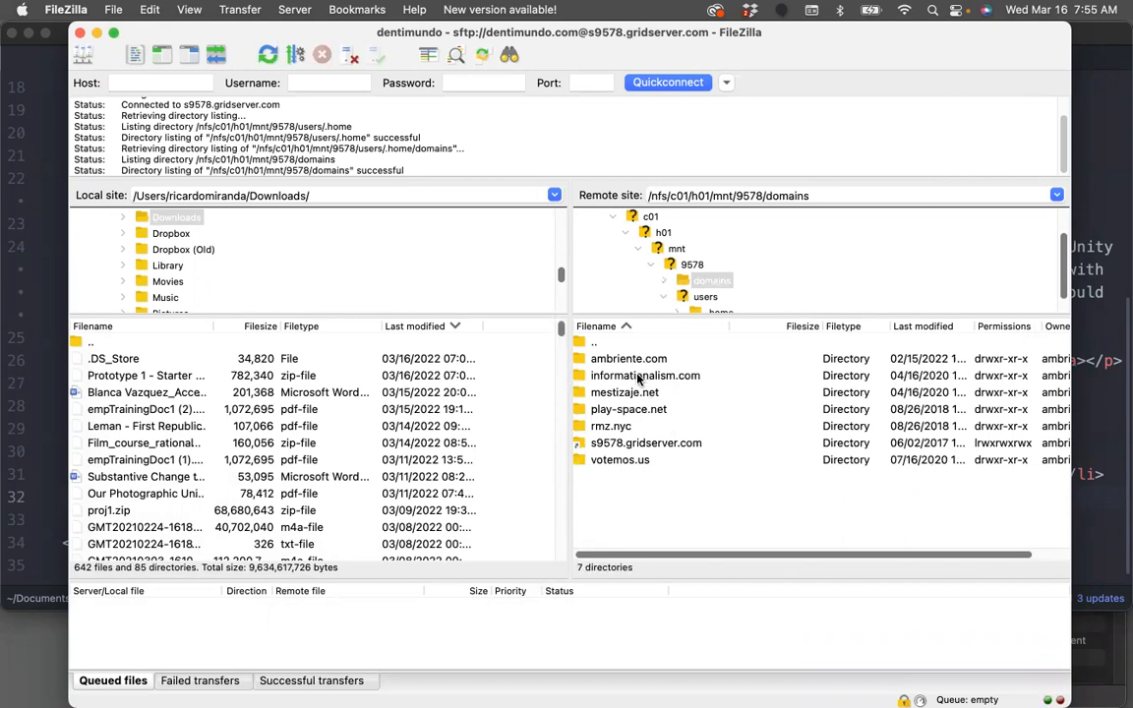
double_click(582, 427)
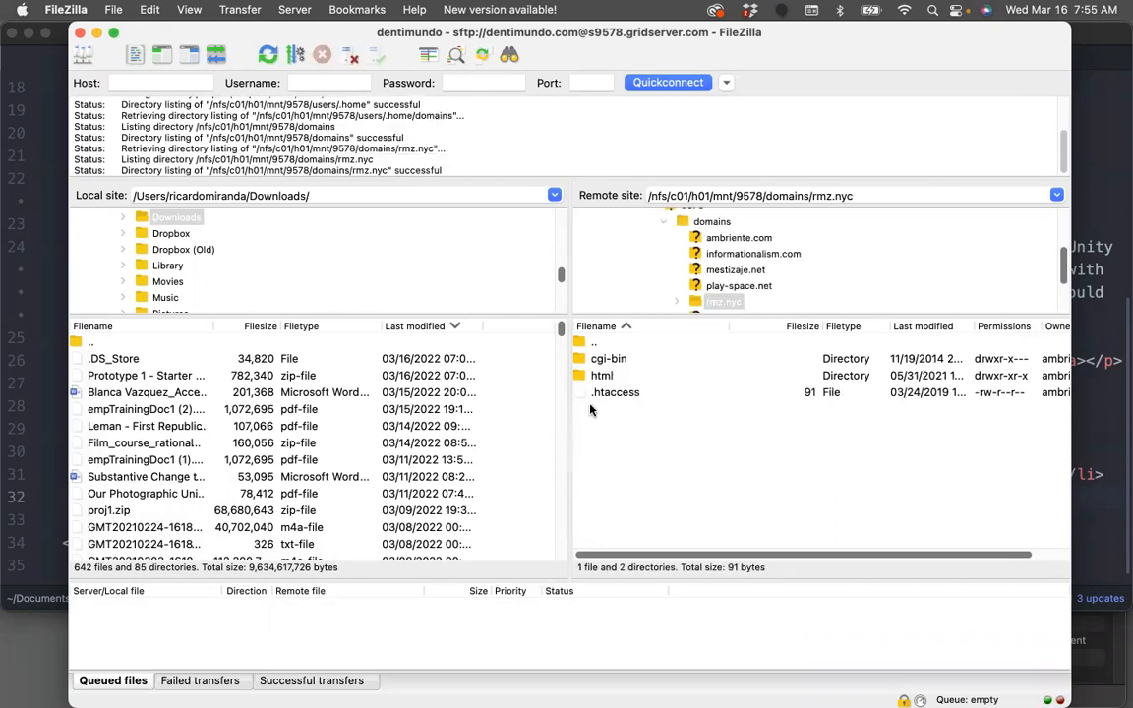
double_click(595, 377)
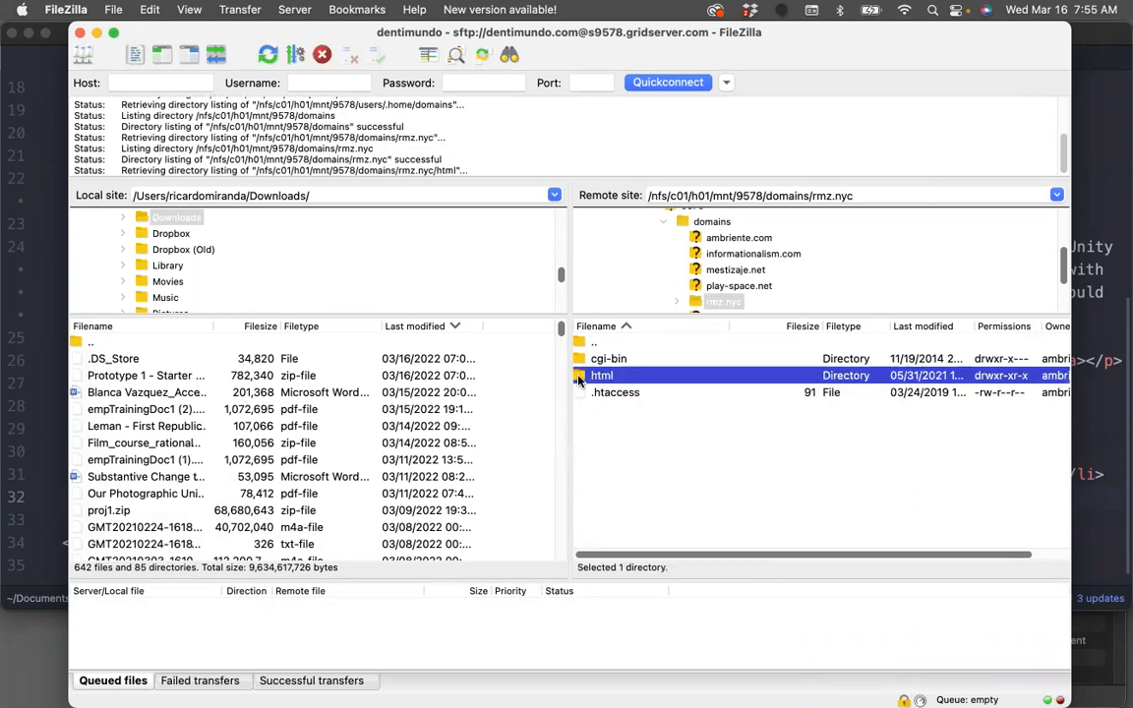
scroll(690, 455, down, 3)
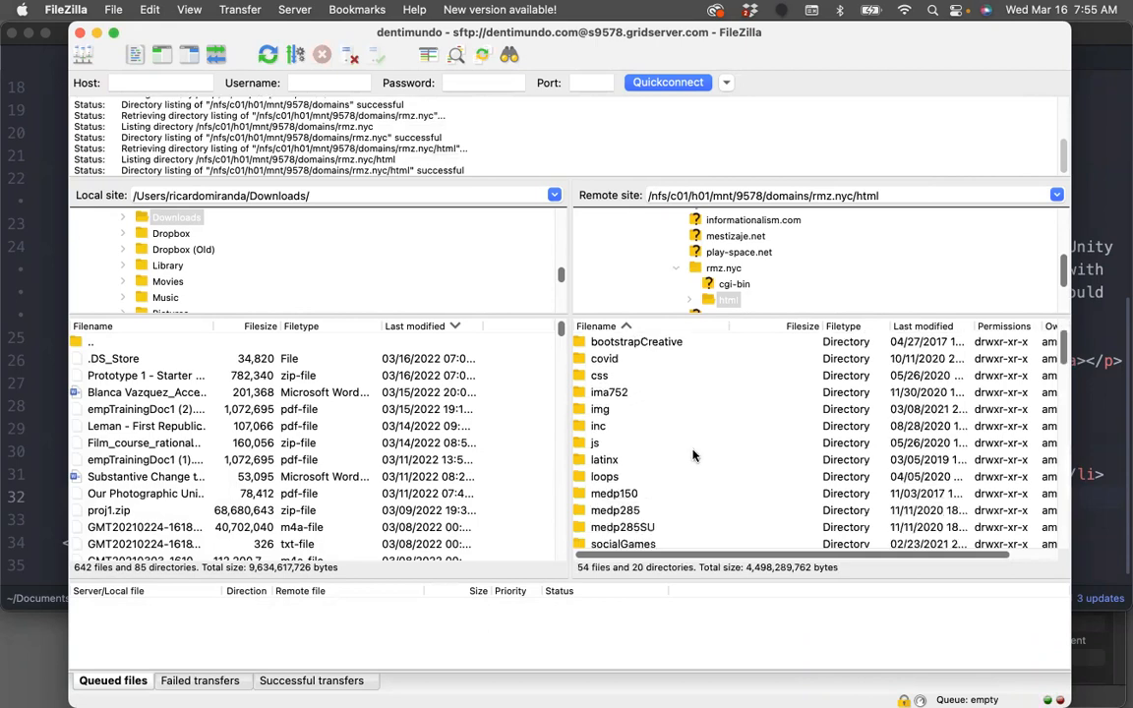
scroll(659, 469, down, 2)
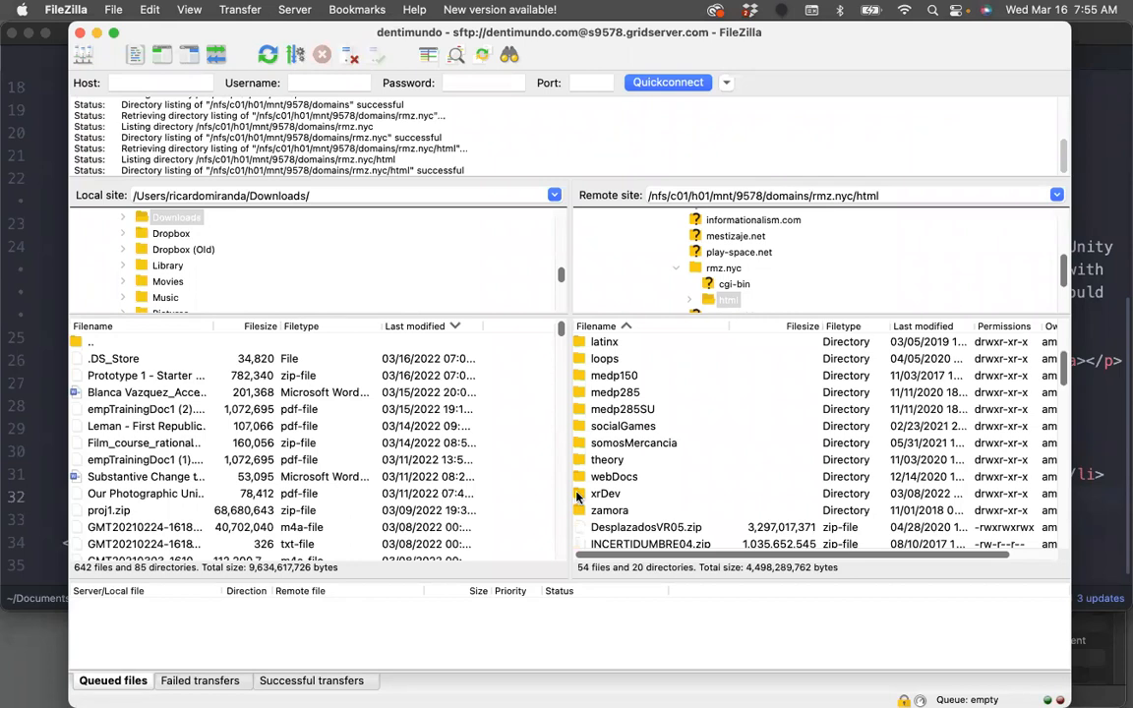
double_click(578, 495)
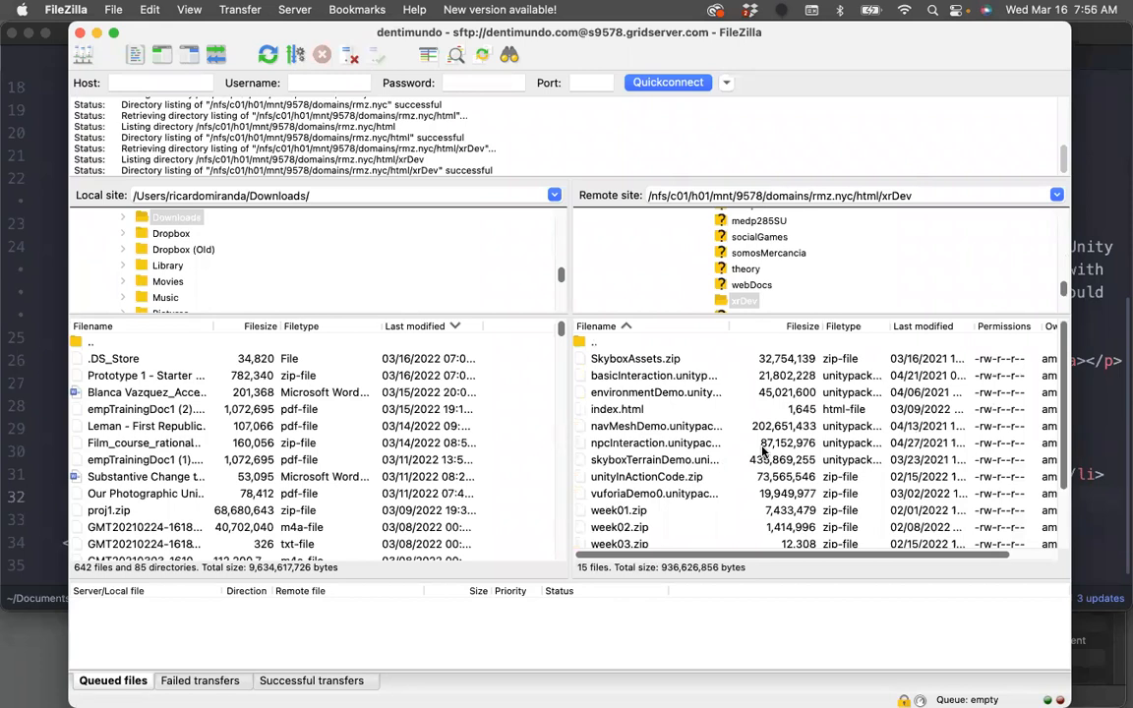
scroll(766, 454, down, 3)
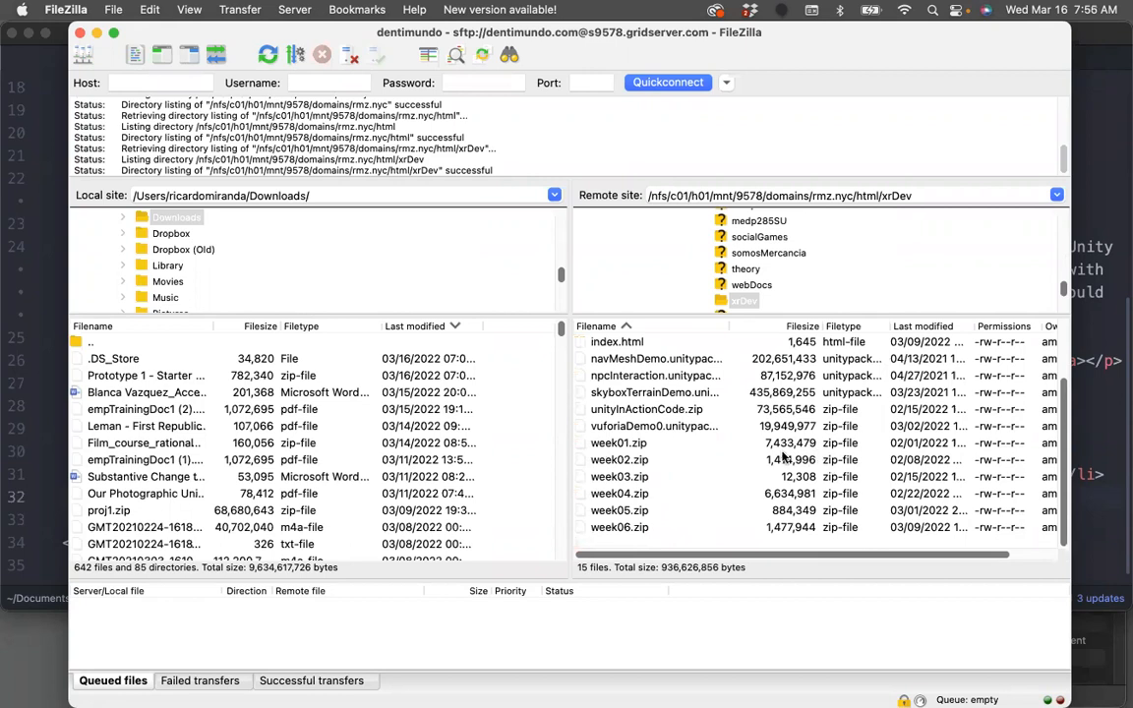
scroll(787, 458, up, 3)
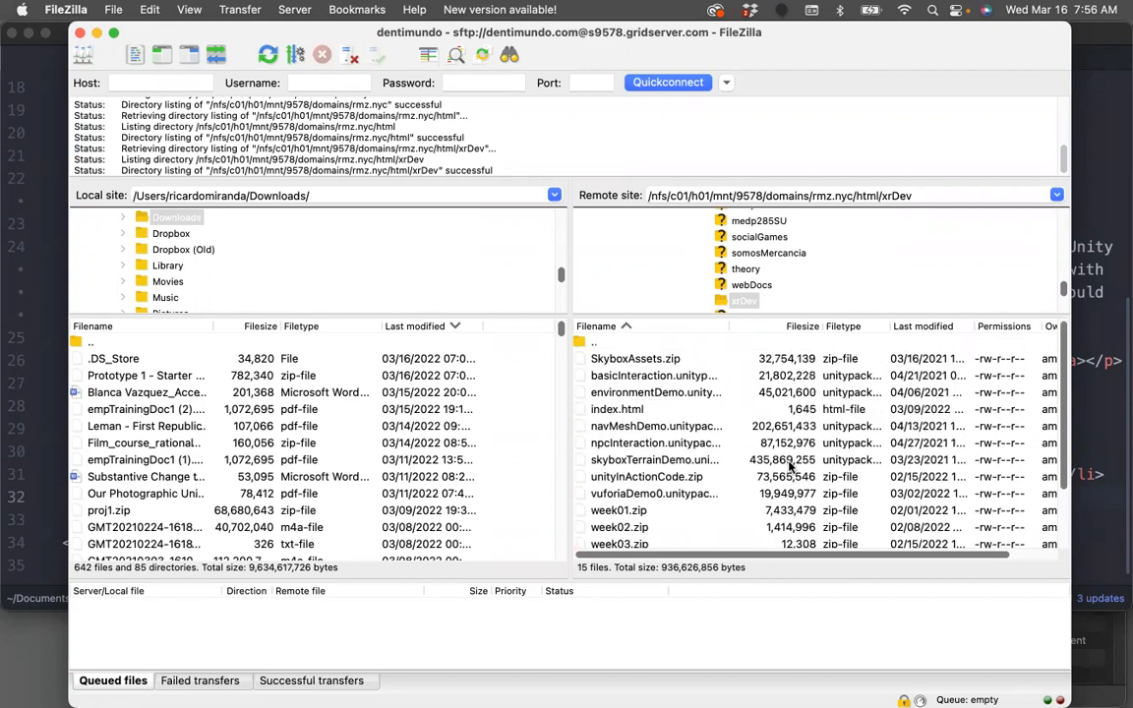
scroll(792, 460, down, 3)
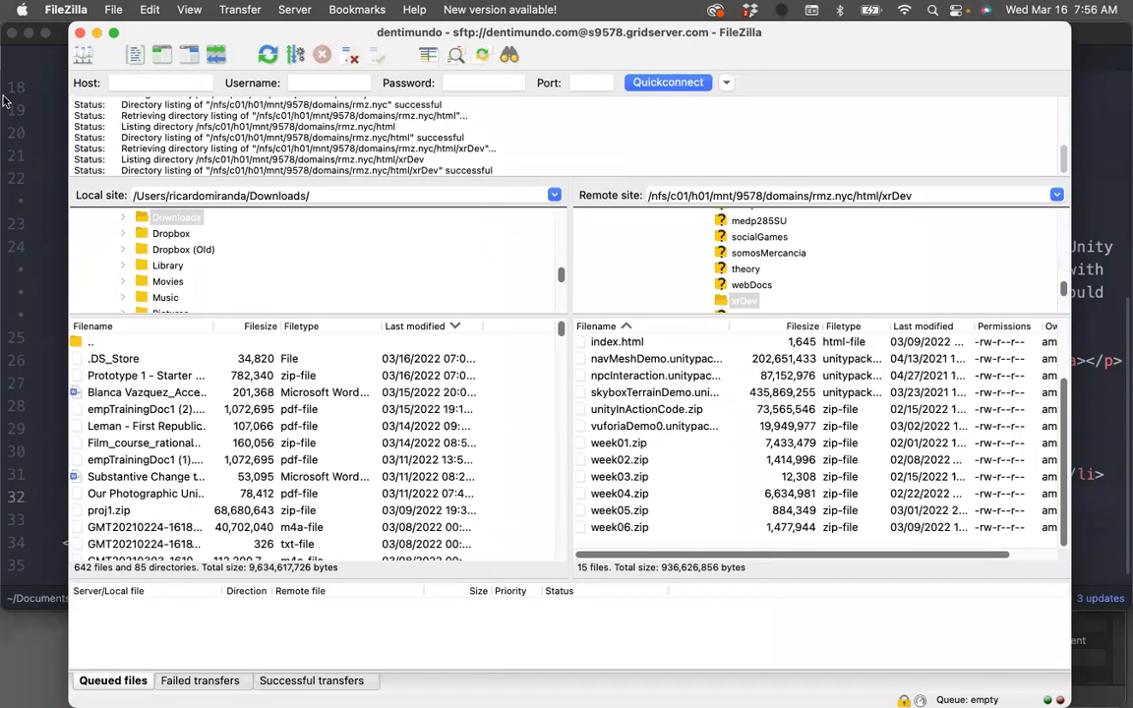
- Switch to Finder and narrow and position its xrDev window so FileZilla's remote file list stays visible beside it
click(16, 41)
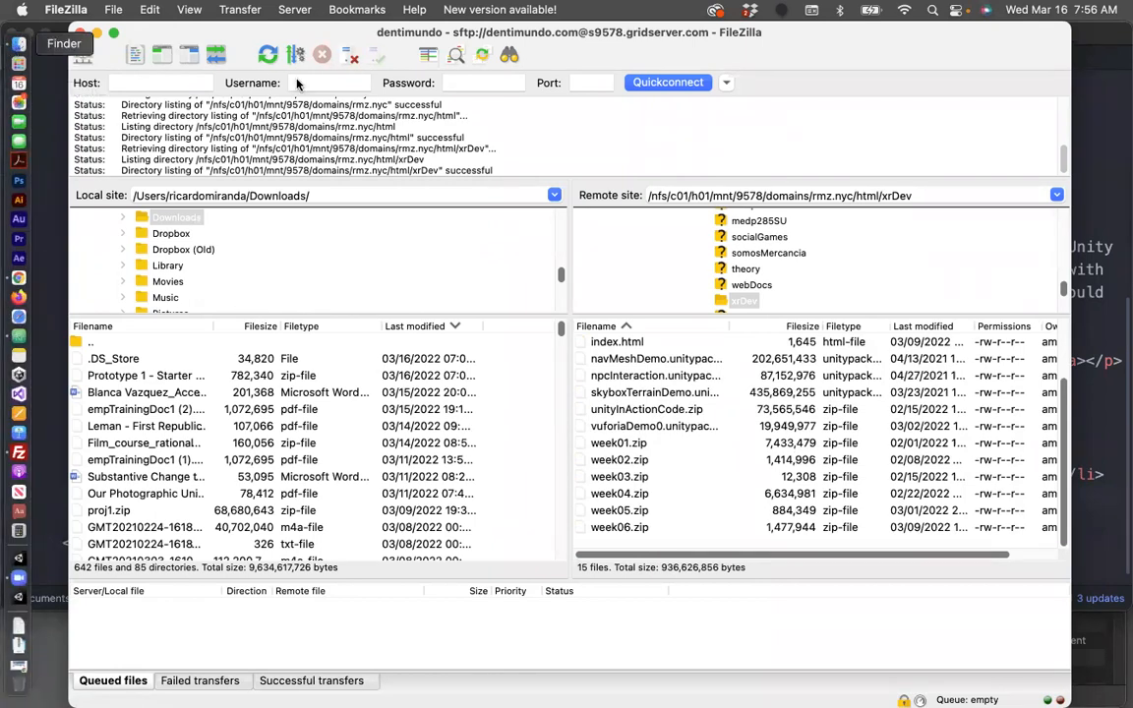
drag(678, 39, 421, 9)
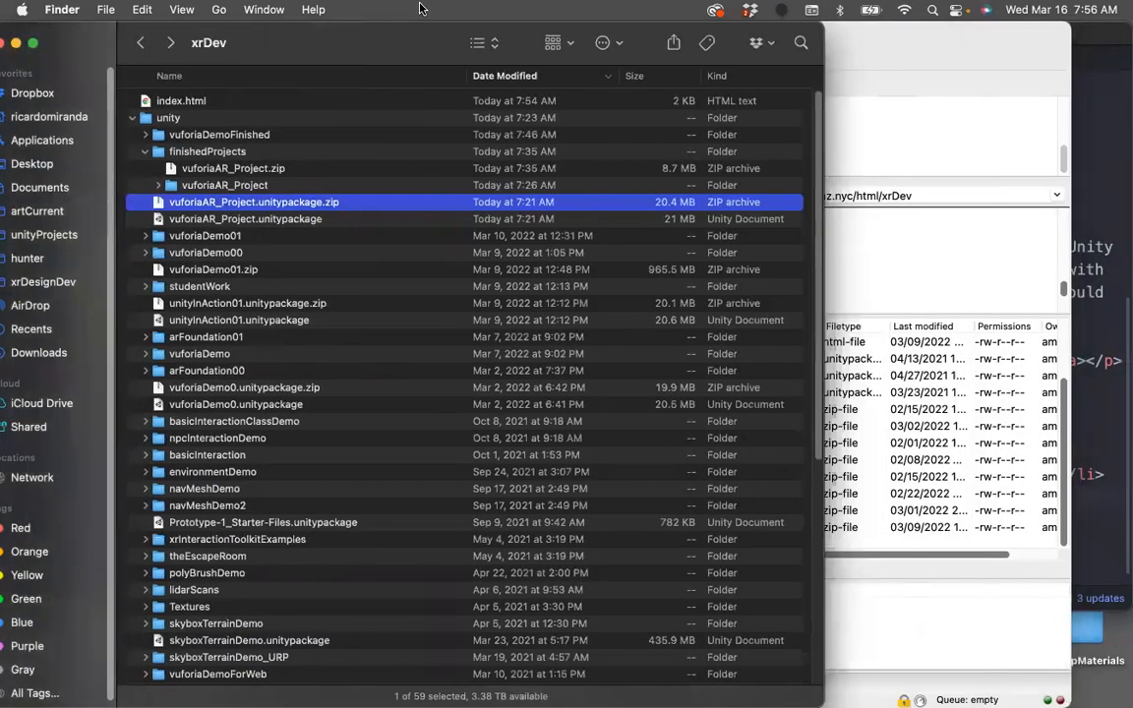
drag(824, 394, 532, 394)
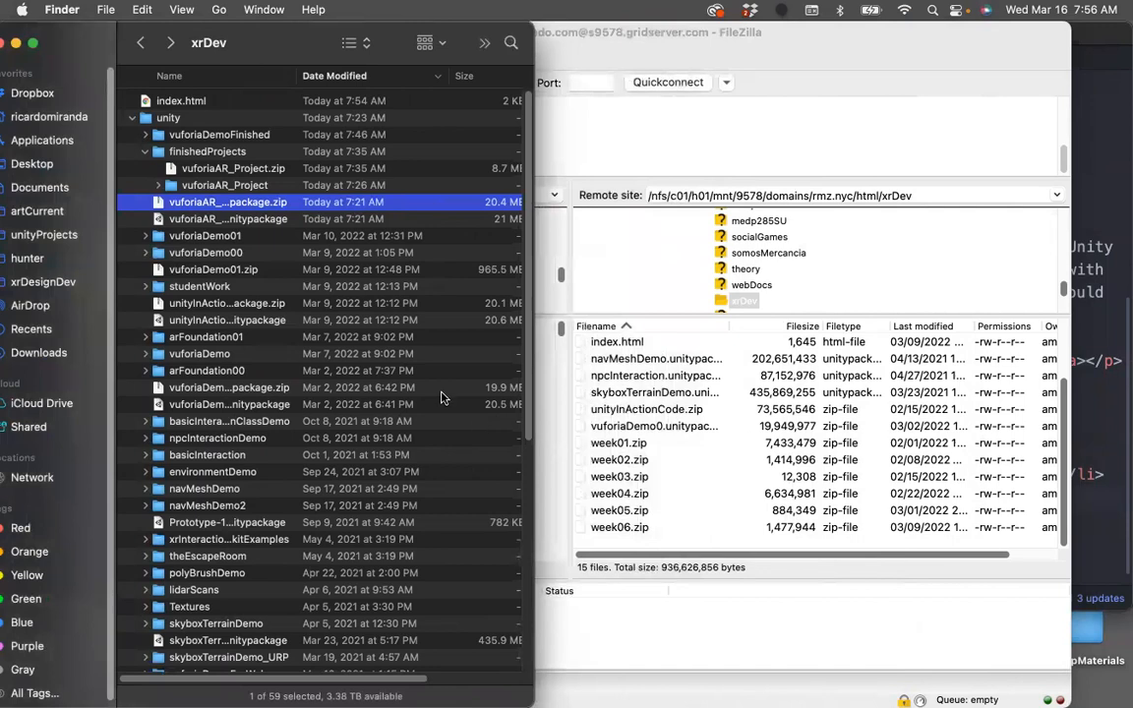
drag(264, 27, 295, 21)
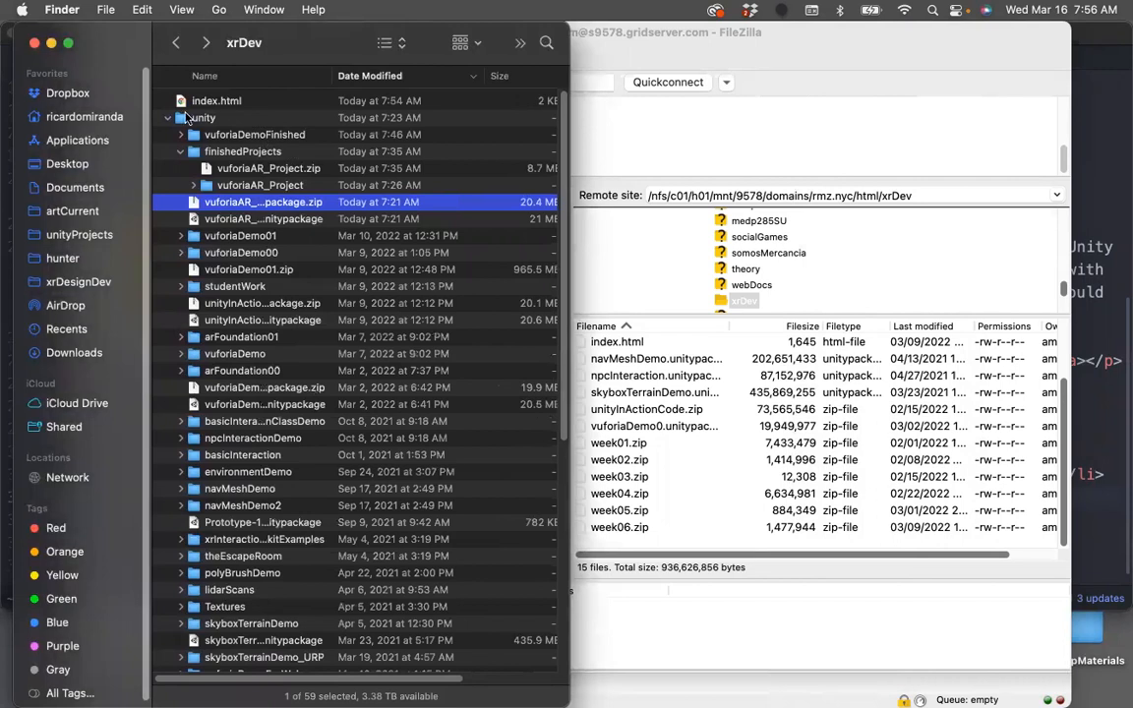
drag(179, 101, 33, 93)
drag(366, 187, 736, 445)
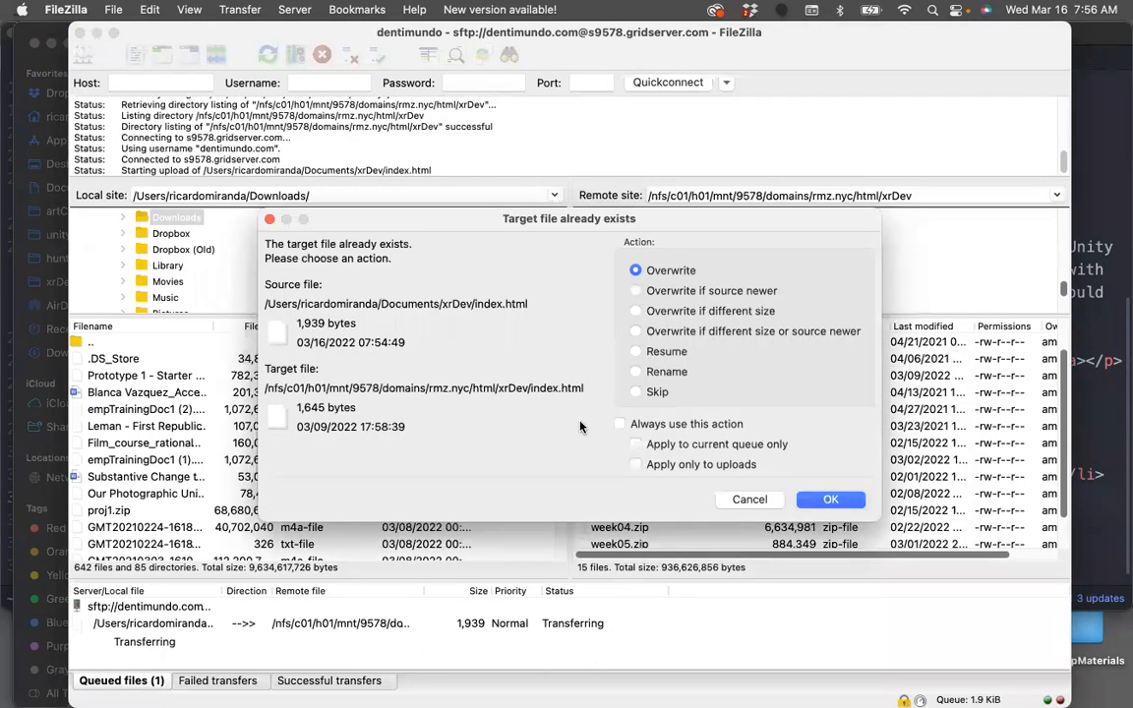
click(751, 499)
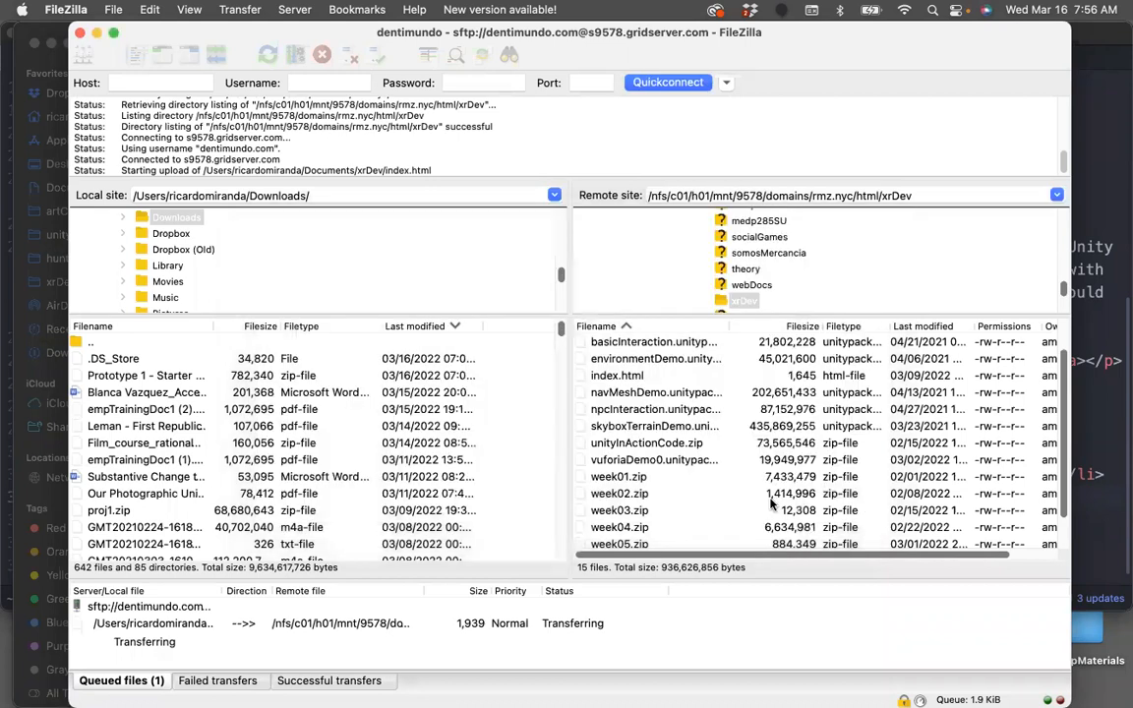
- Upload index.html from the local xrDev folder to the remote xrDev folder, overwriting the existing file
click(41, 33)
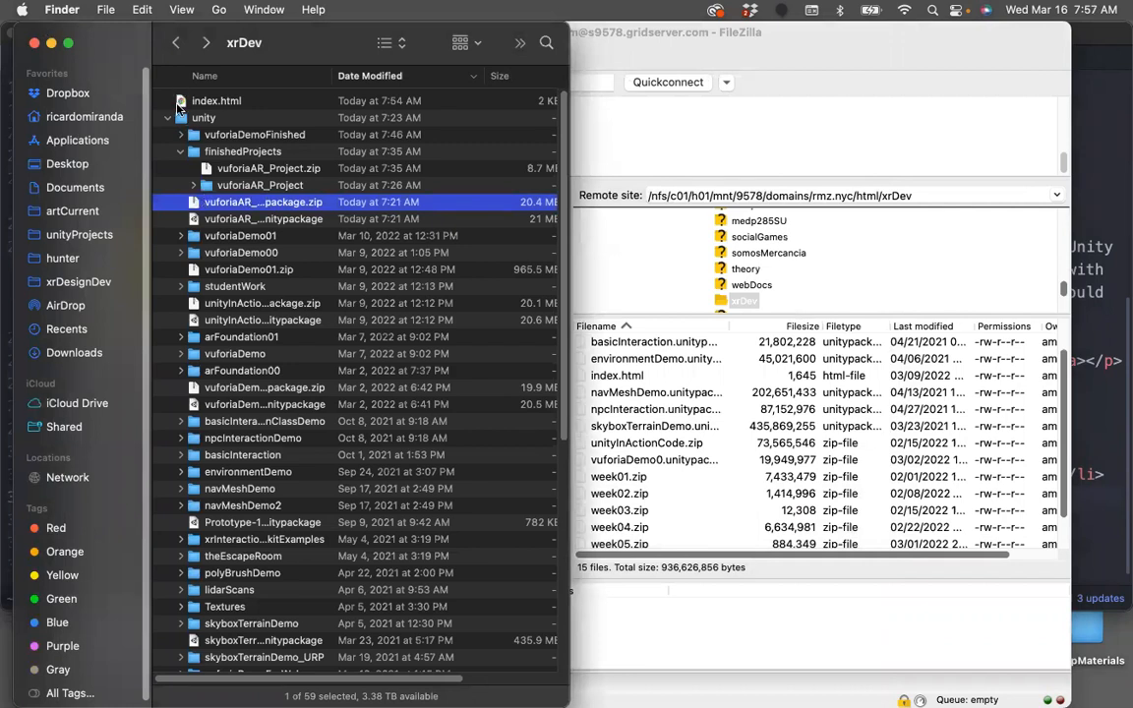
drag(181, 102, 650, 486)
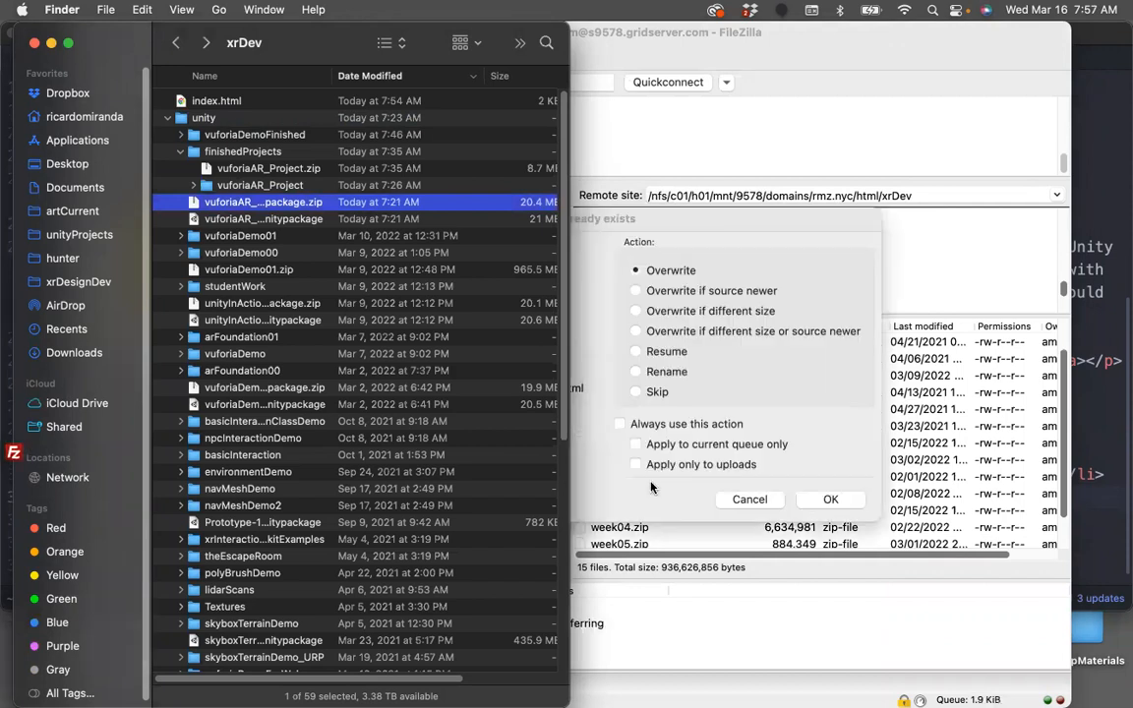
click(831, 501)
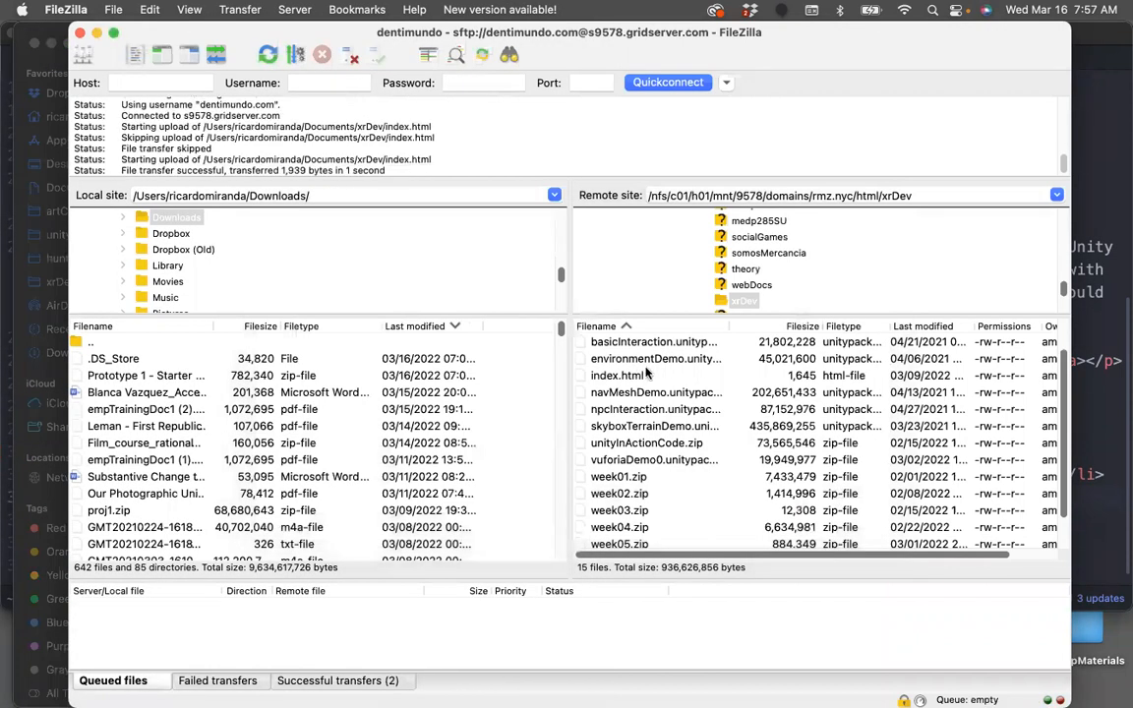
- Upload vuforiaAR_Project.unitypackage.zip from the local unity folder to the remote xrDev folder
click(46, 31)
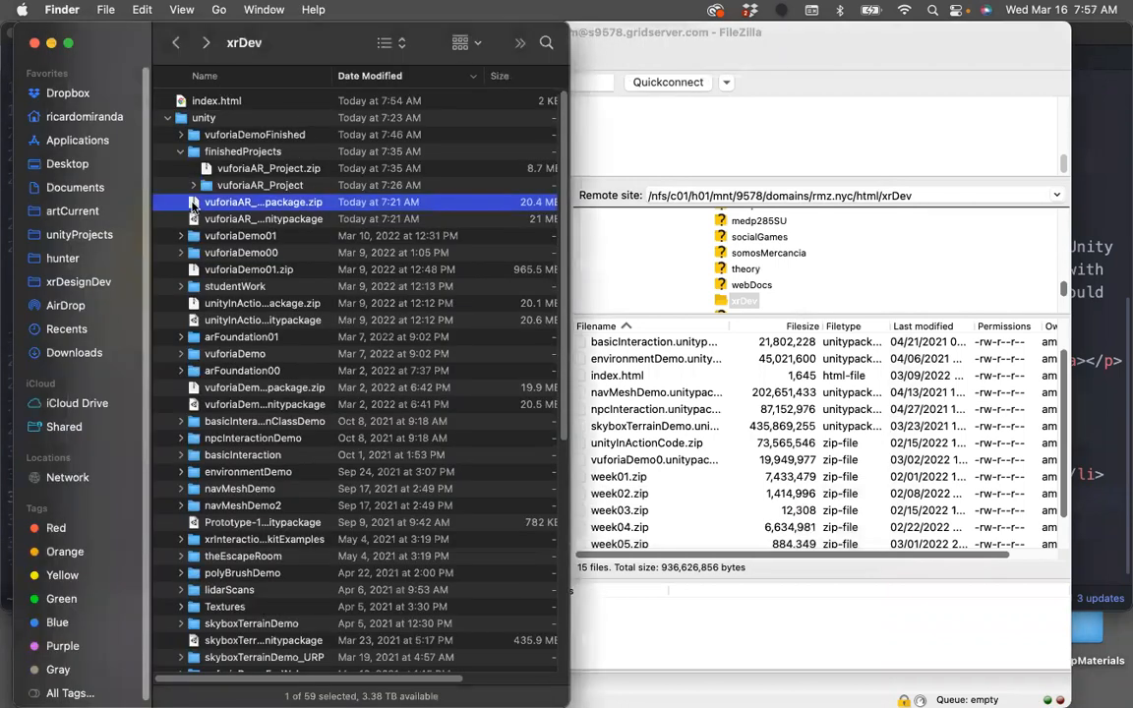
drag(193, 207, 655, 444)
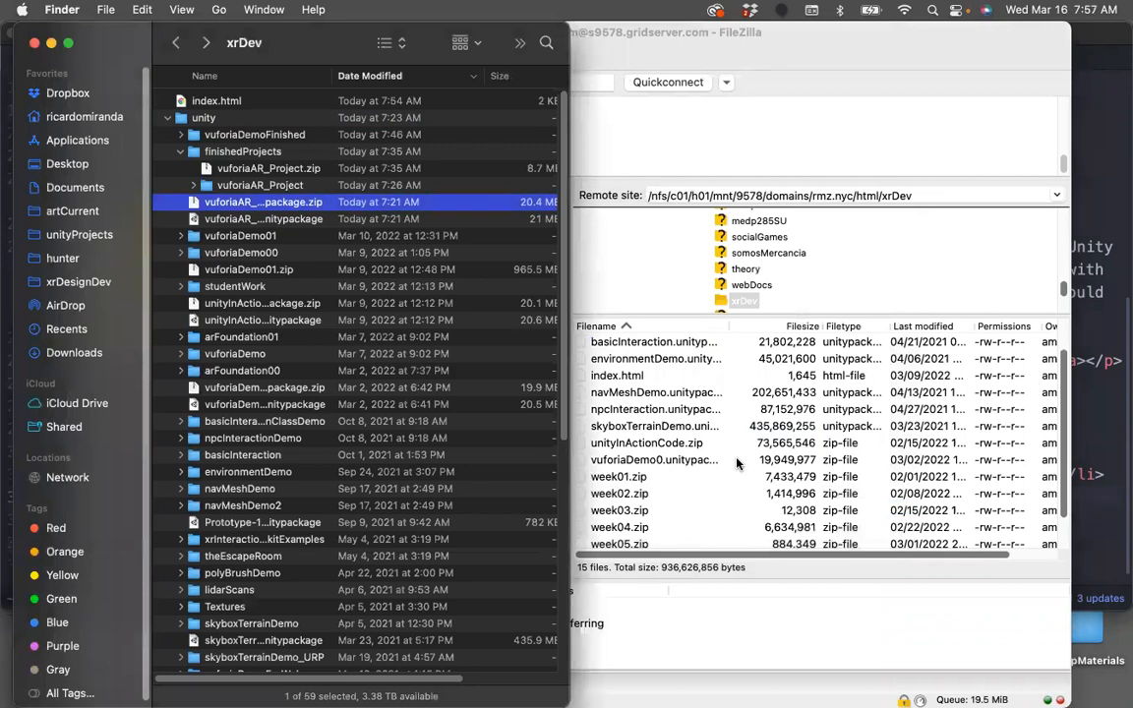
click(823, 638)
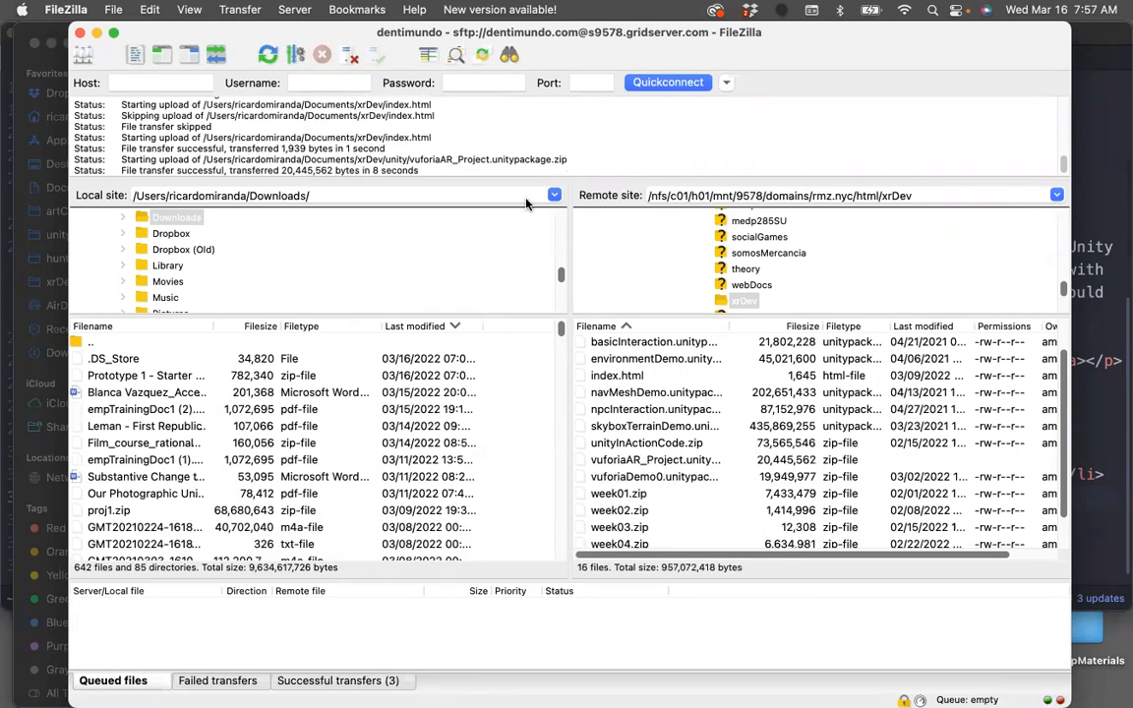
- Switch to Chrome and load the live course page at rmz.nyc/xrDev
mouse_move(8, 147)
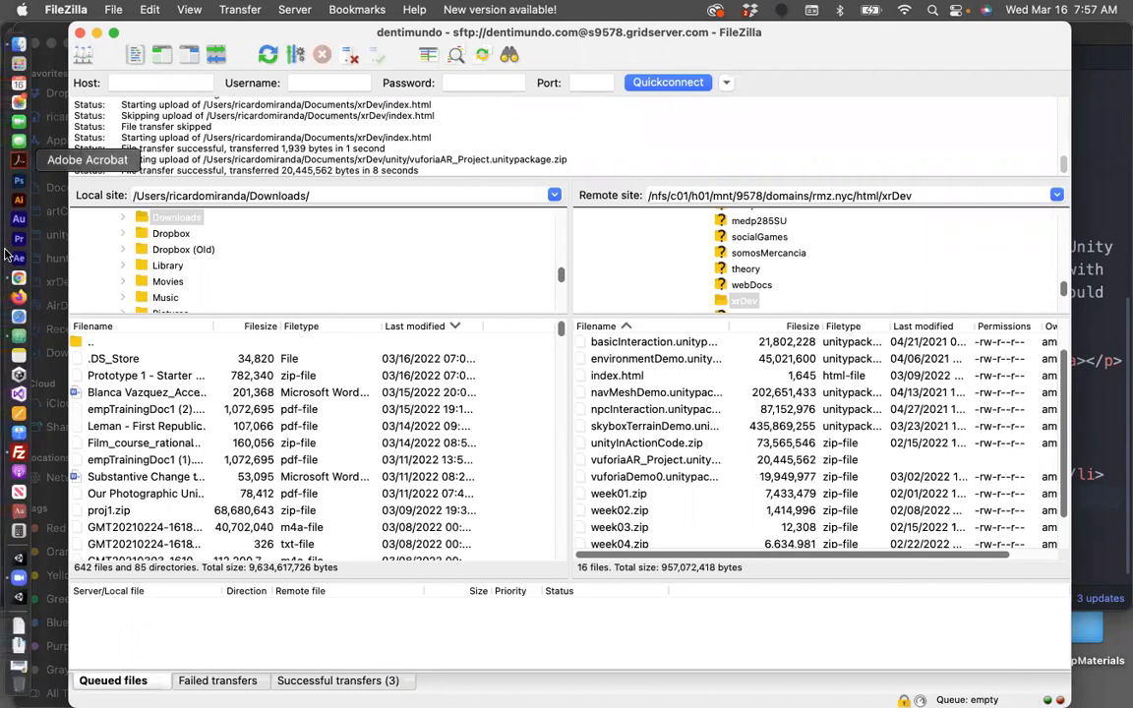
click(14, 281)
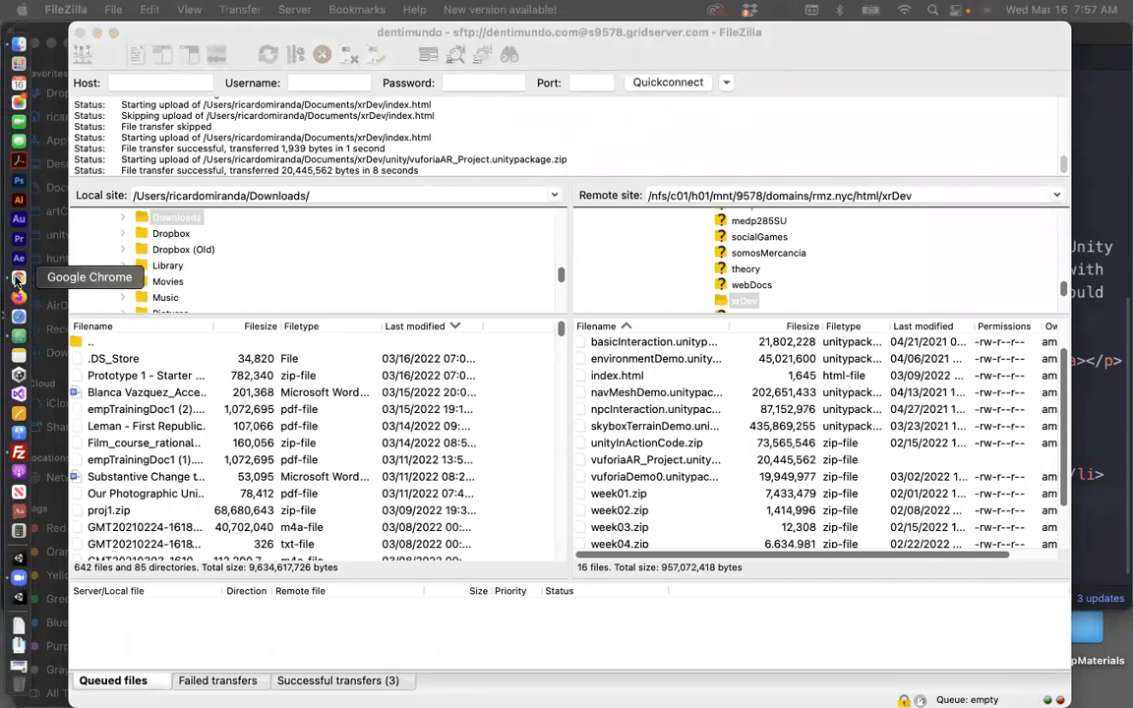
click(14, 675)
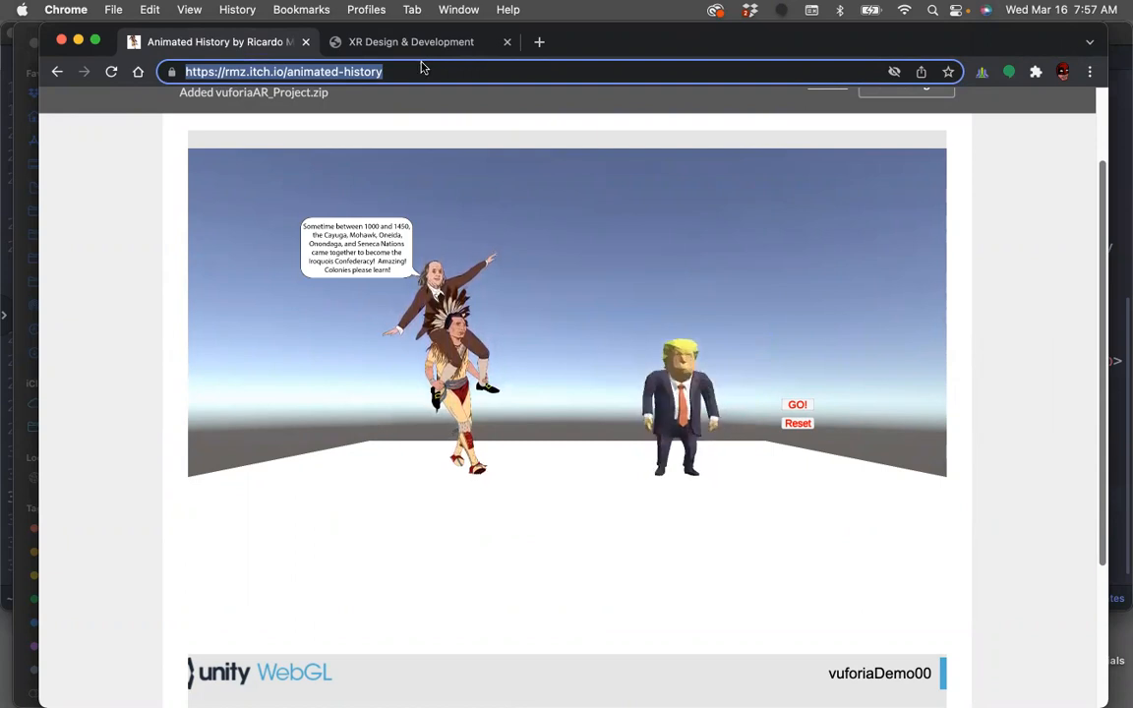
text(rmz.nyc/)
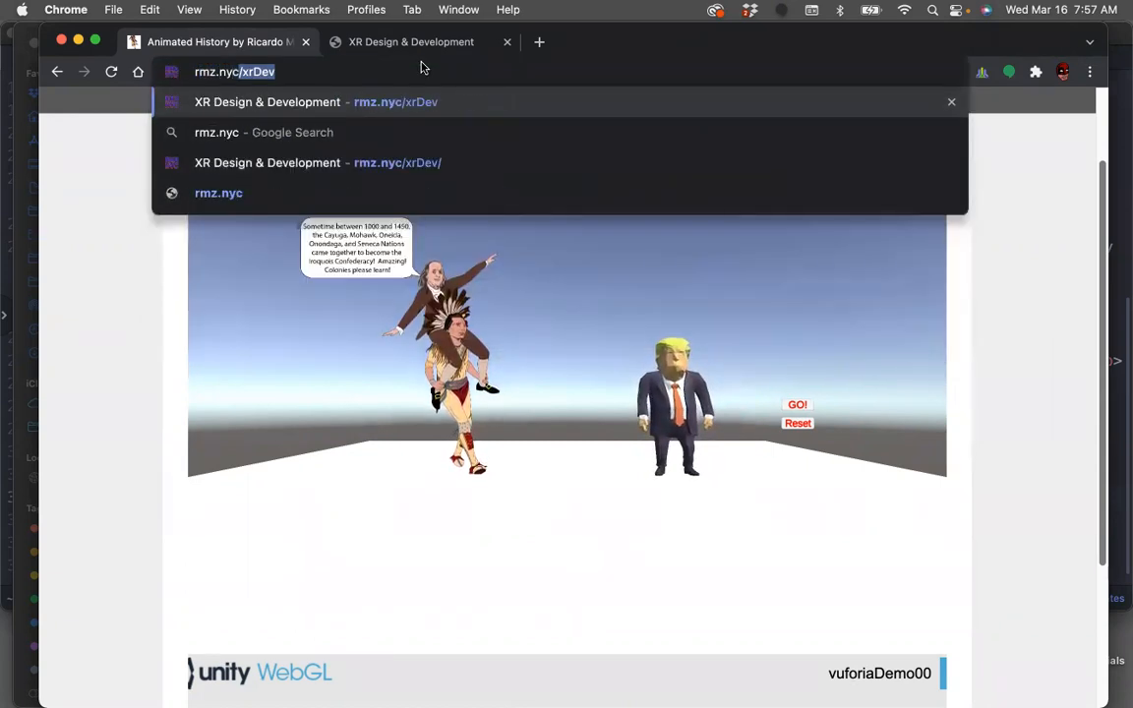
key(Return)
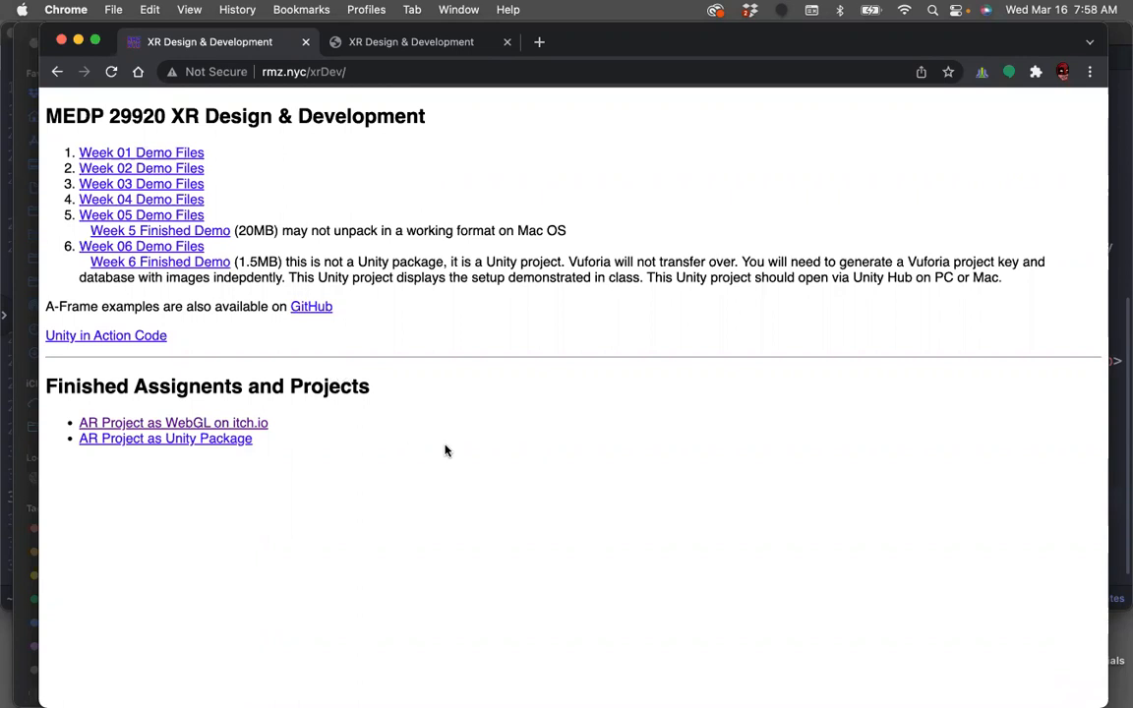
- Follow the "AR Project as WebGL on itch.io" link and run the project on its page
click(244, 424)
scroll(797, 523, down, 3)
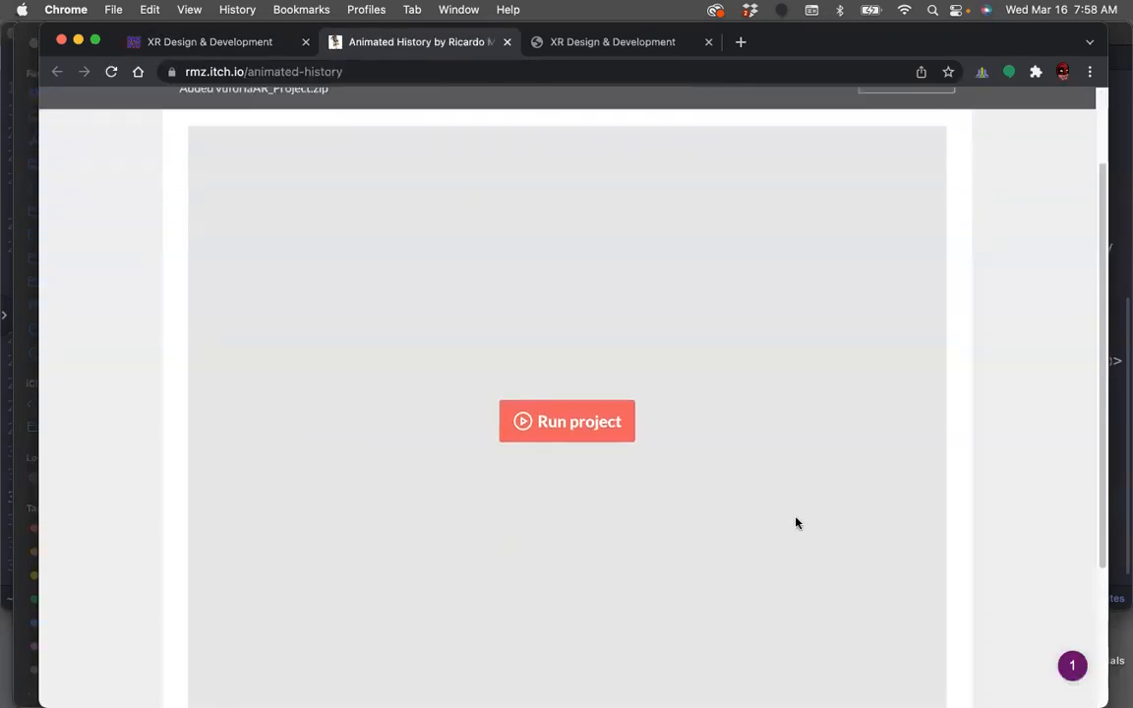
click(833, 405)
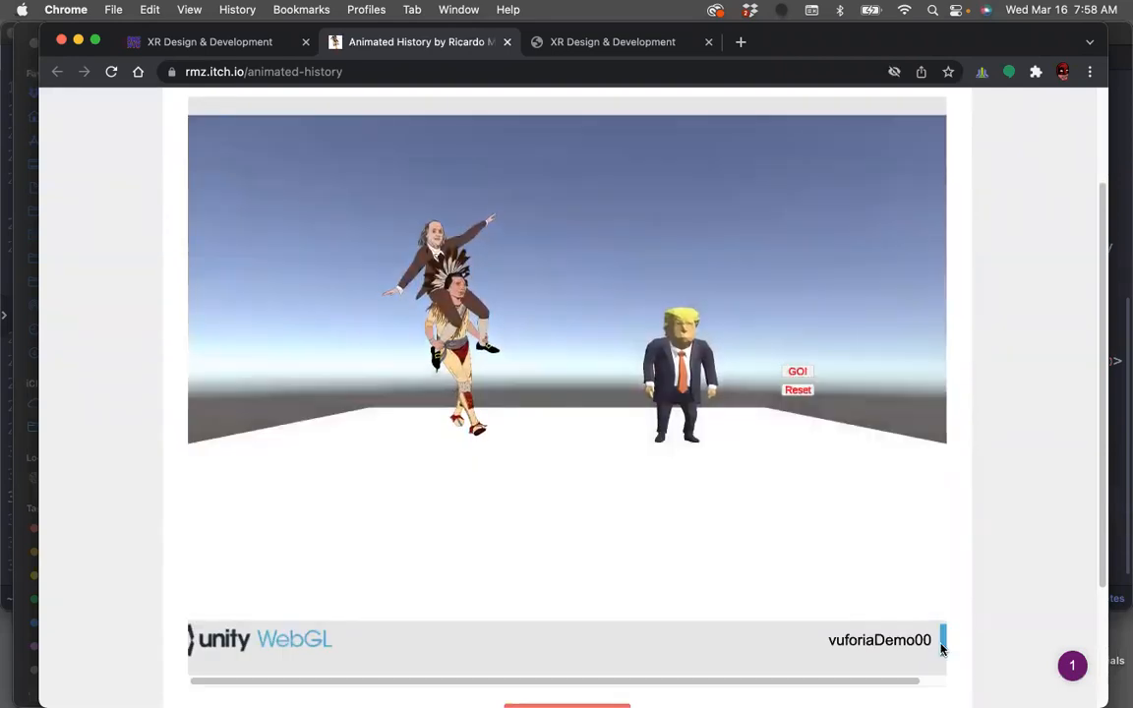
- Try the demo's GO! and Reset controls in full screen, exit full screen, and close the itch.io tab
click(941, 641)
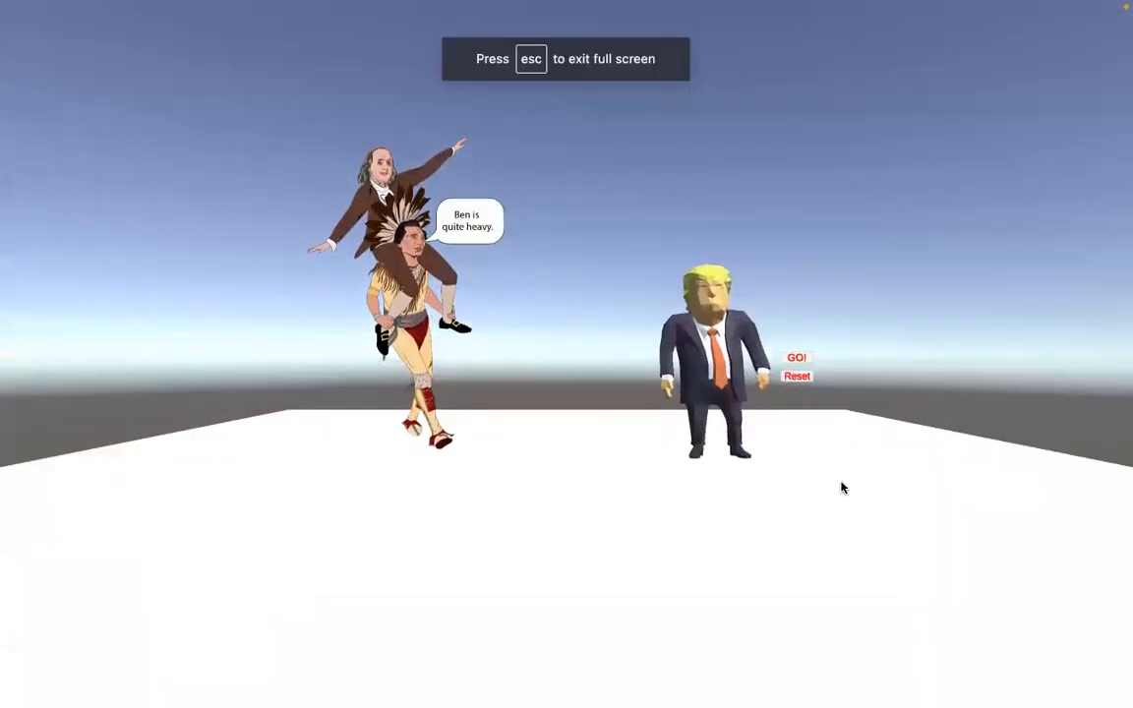
click(801, 358)
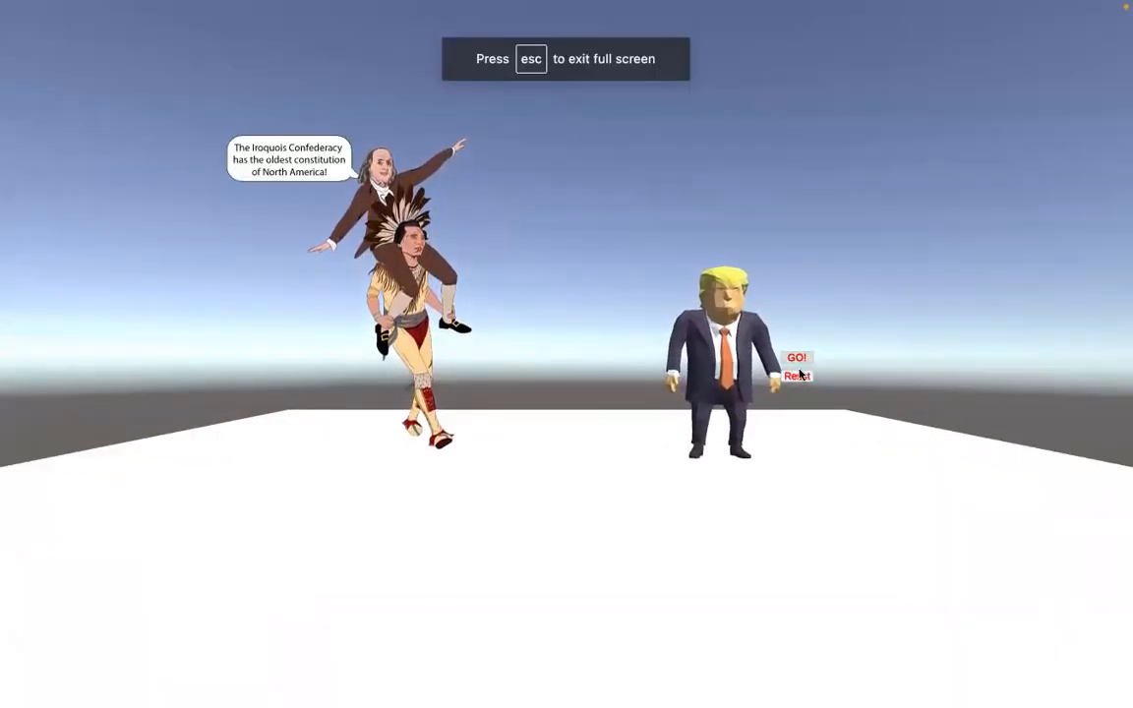
click(799, 378)
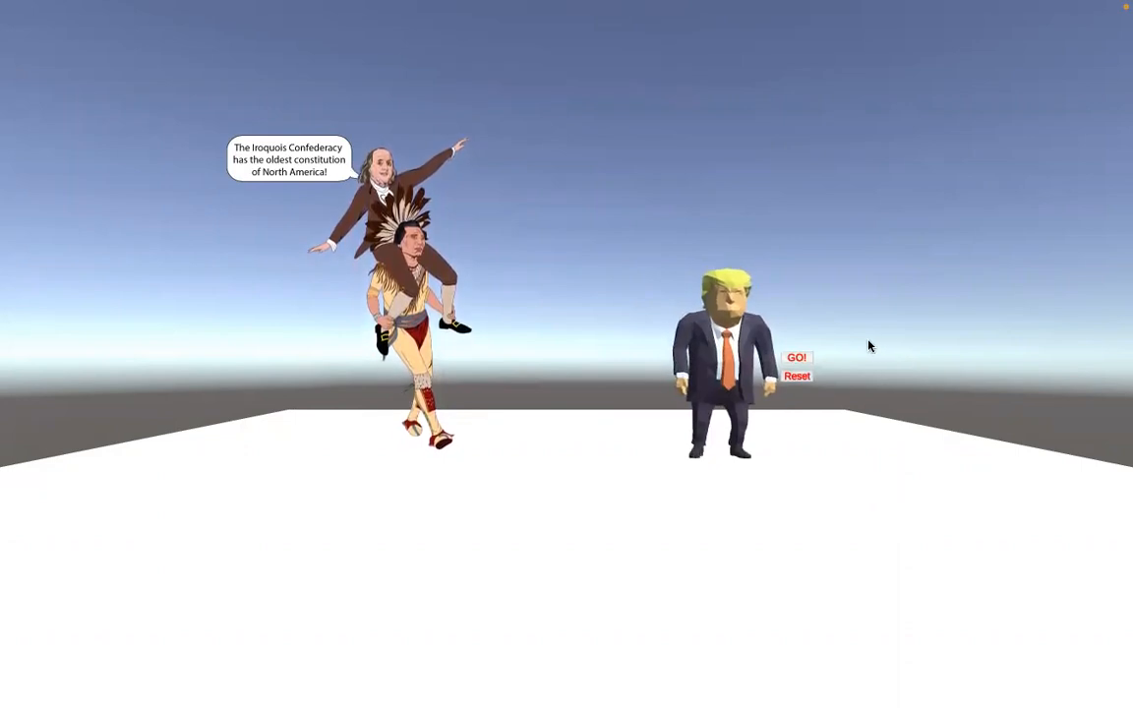
key(Escape)
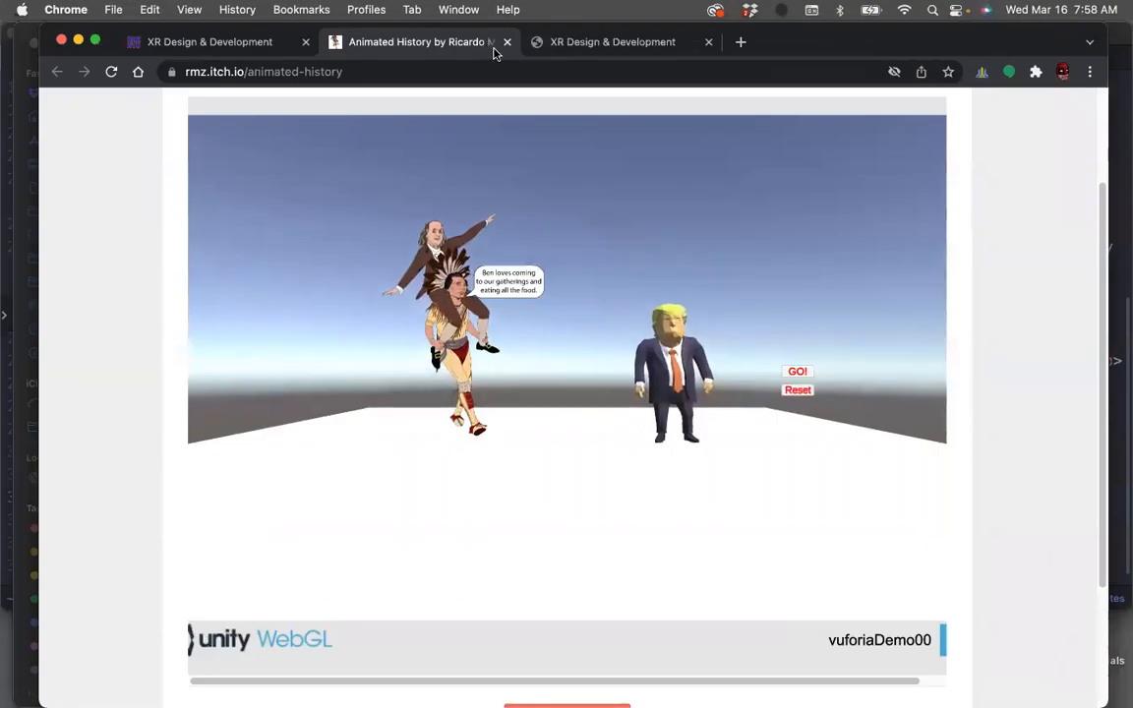
click(507, 41)
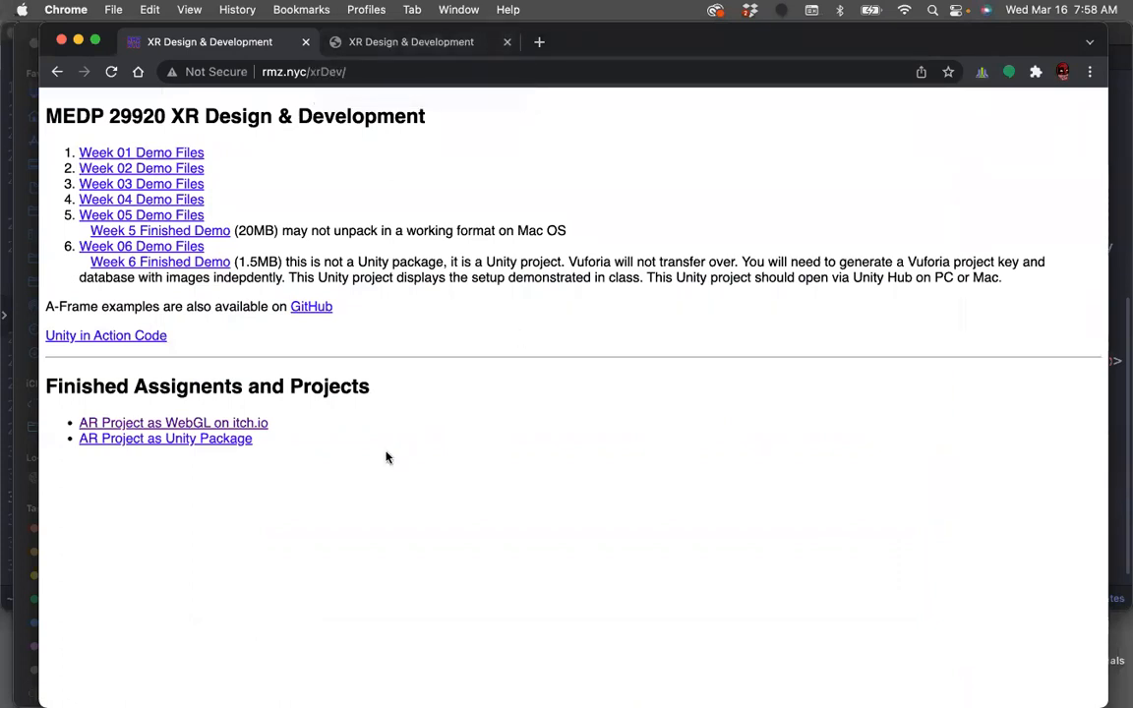
- Test the "AR Project as Unity Package" link on the live course page
click(196, 446)
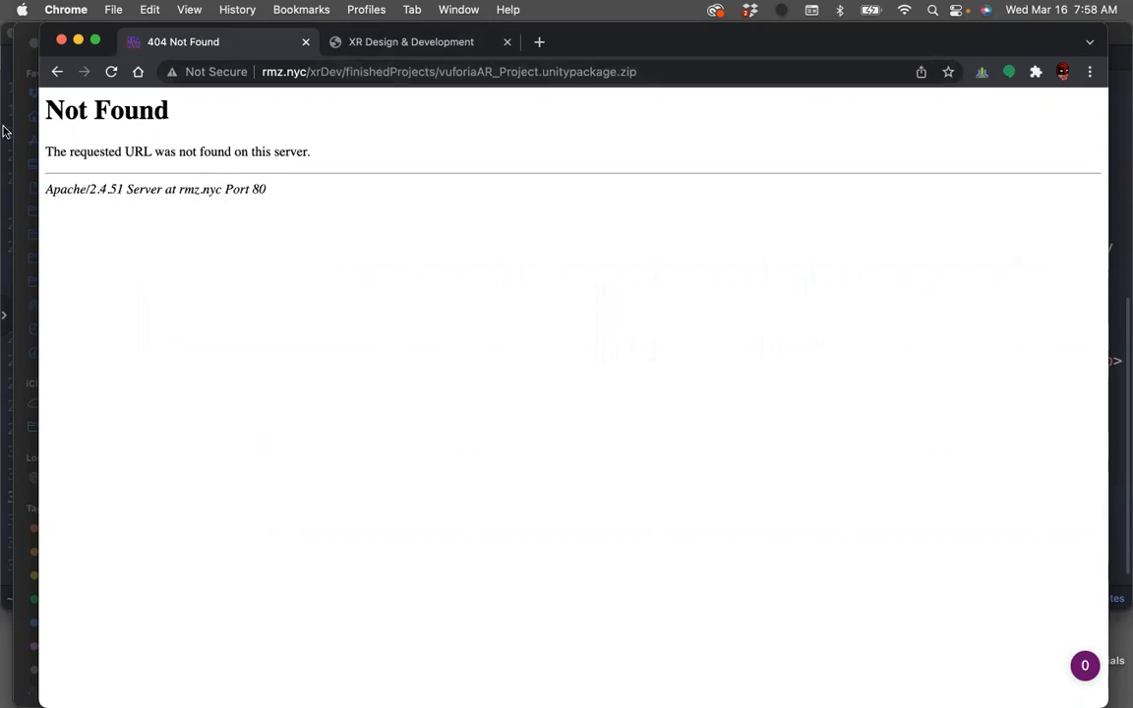
mouse_move(5, 126)
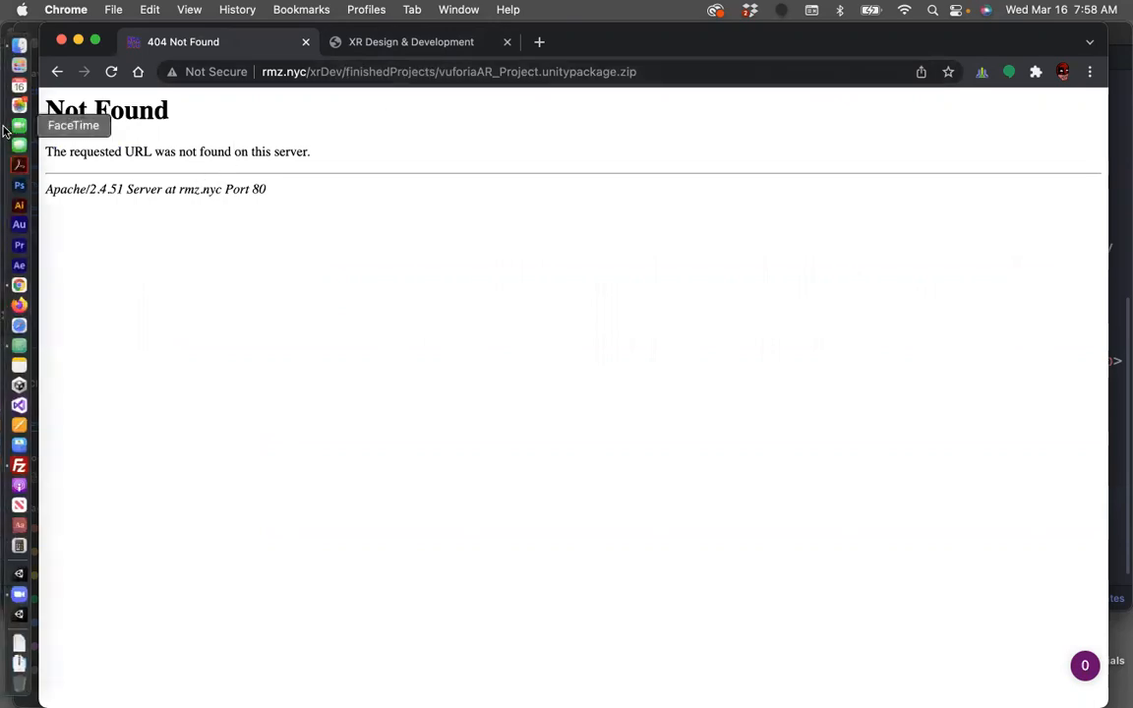
- Switch to FileZilla and create a directory named finishedProjects inside the remote xrDev folder
click(18, 465)
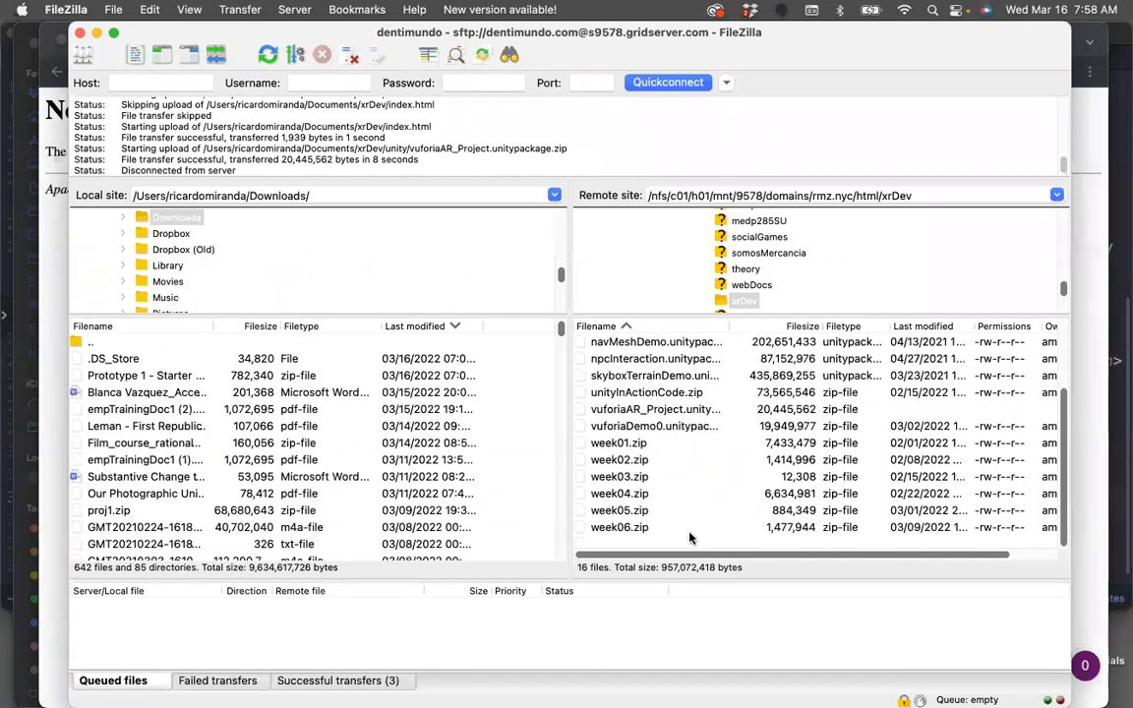
right_click(689, 538)
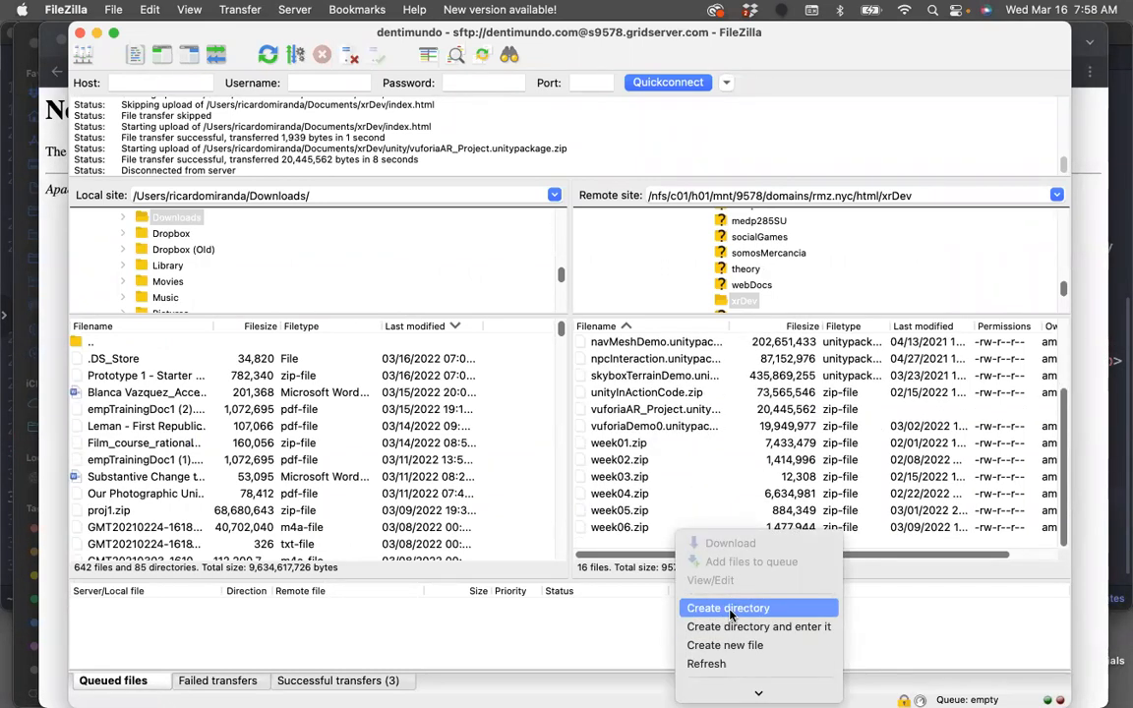
click(732, 597)
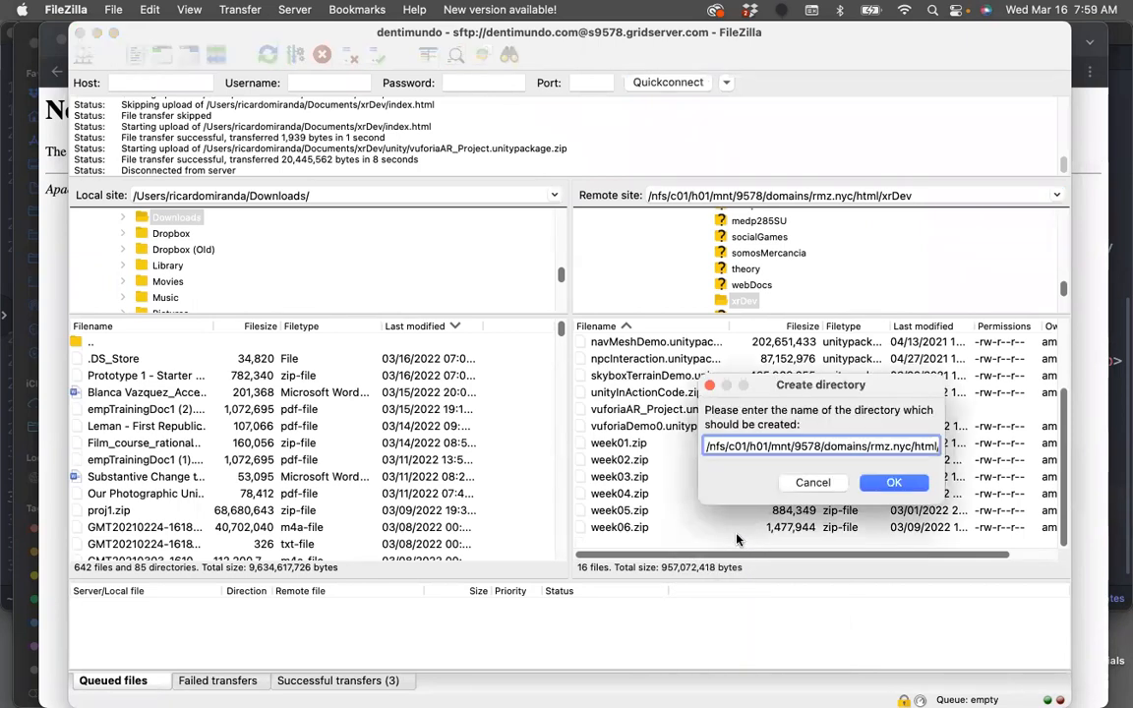
text(finishedProjects)
key(Return)
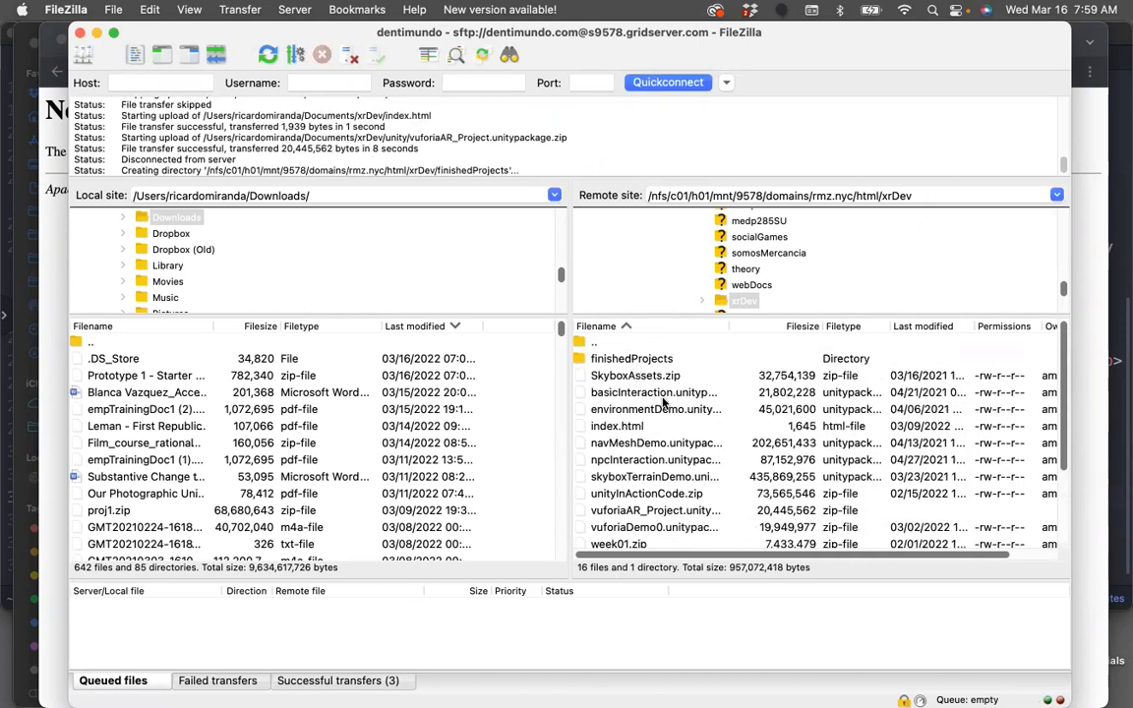
- Move vuforiaAR_Project.unitypackage.zip into the remote finishedProjects folder and open that folder
click(579, 512)
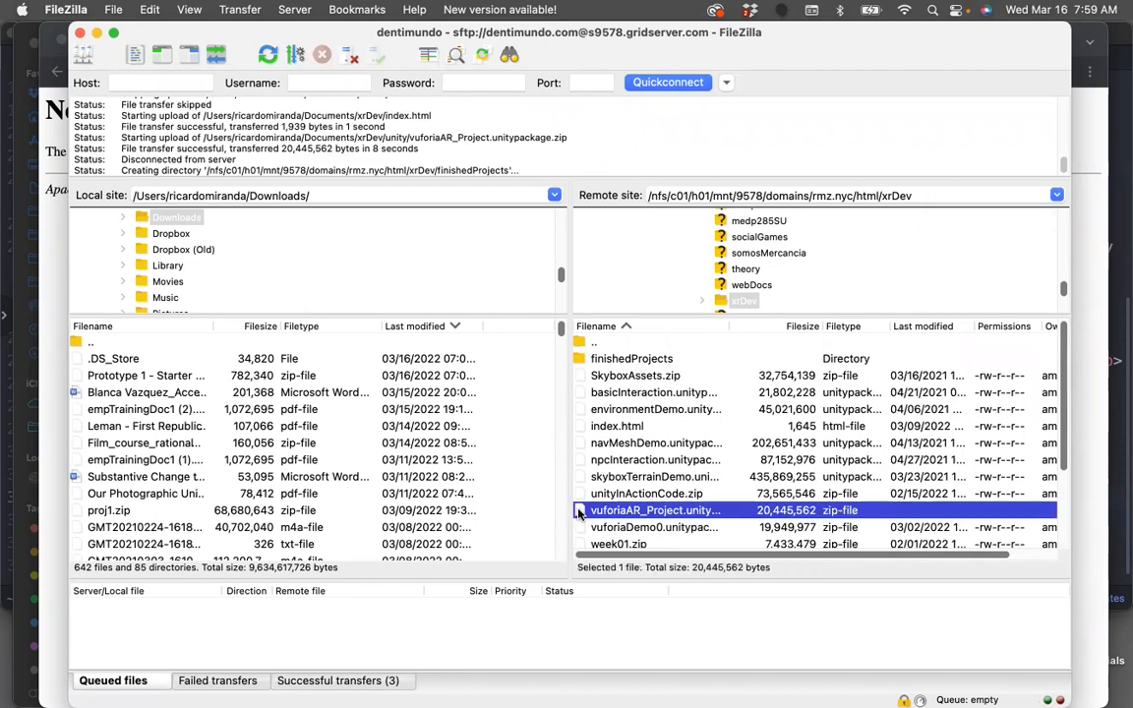
drag(580, 512, 582, 363)
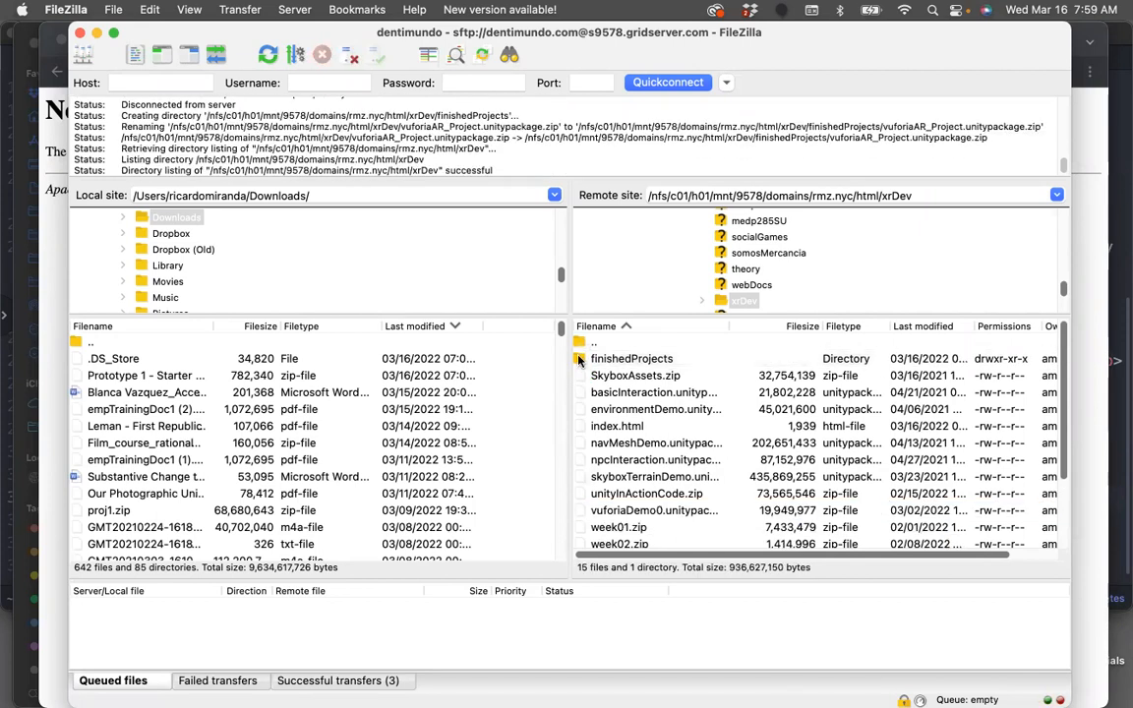
click(585, 361)
double_click(586, 360)
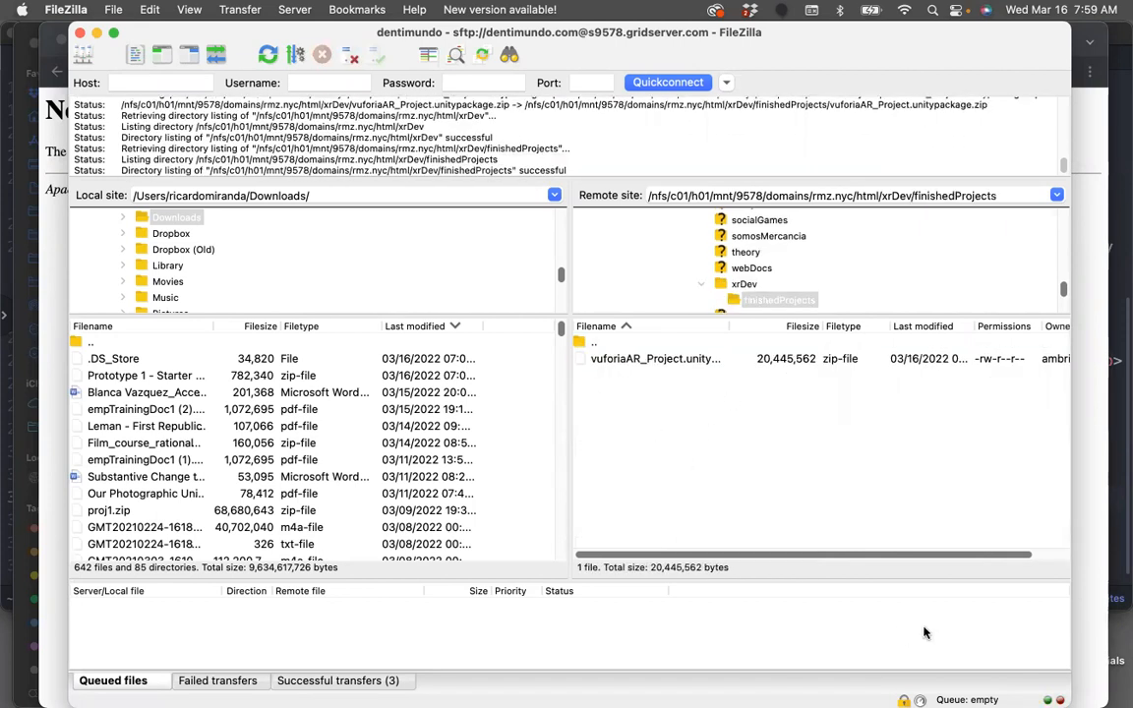
- Switch to Chrome, return to the course page, retest the "AR Project as Unity Package" link, and reload its target
click(1088, 560)
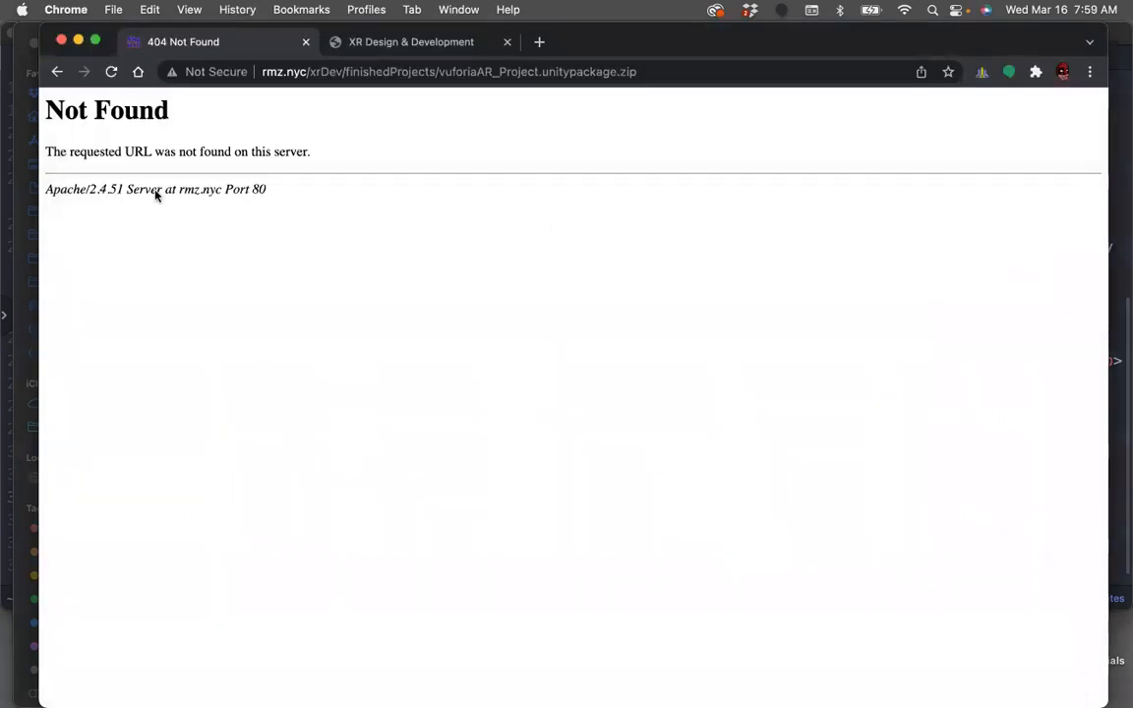
click(57, 74)
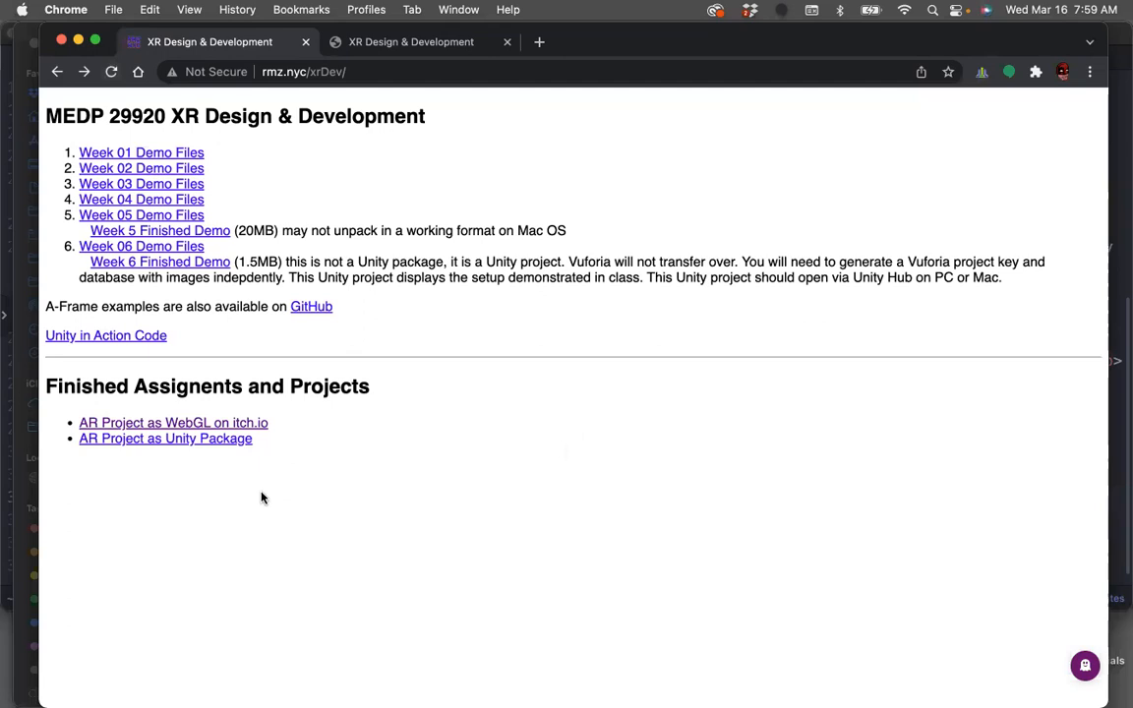
click(180, 440)
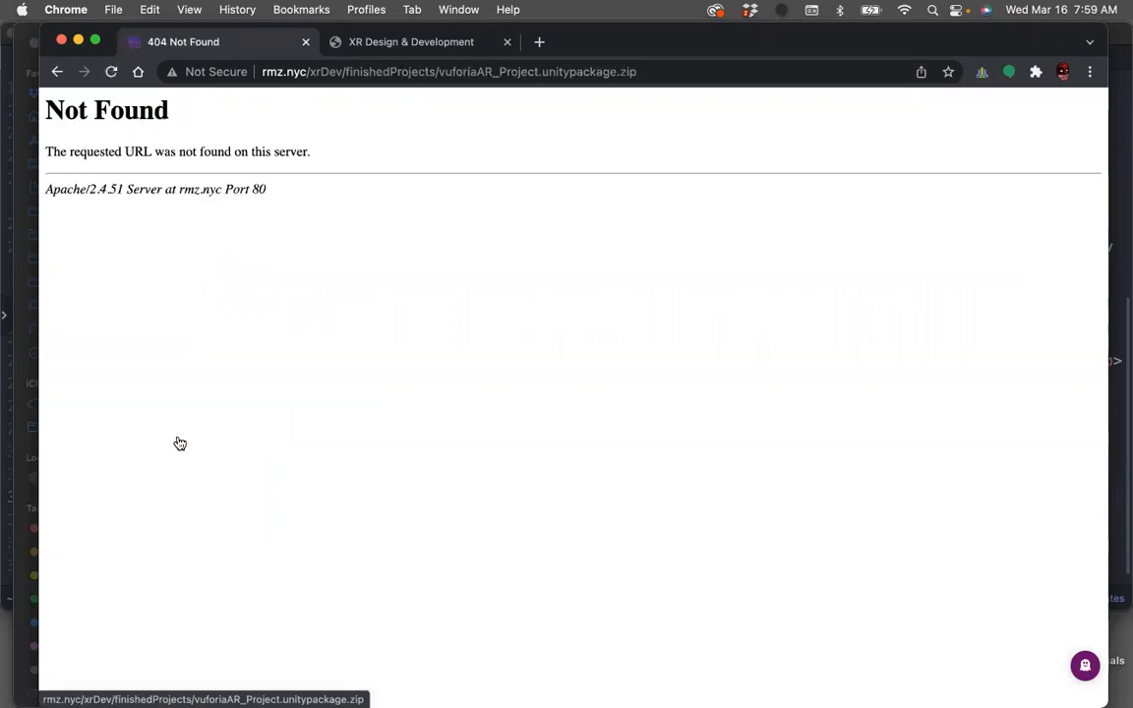
click(112, 73)
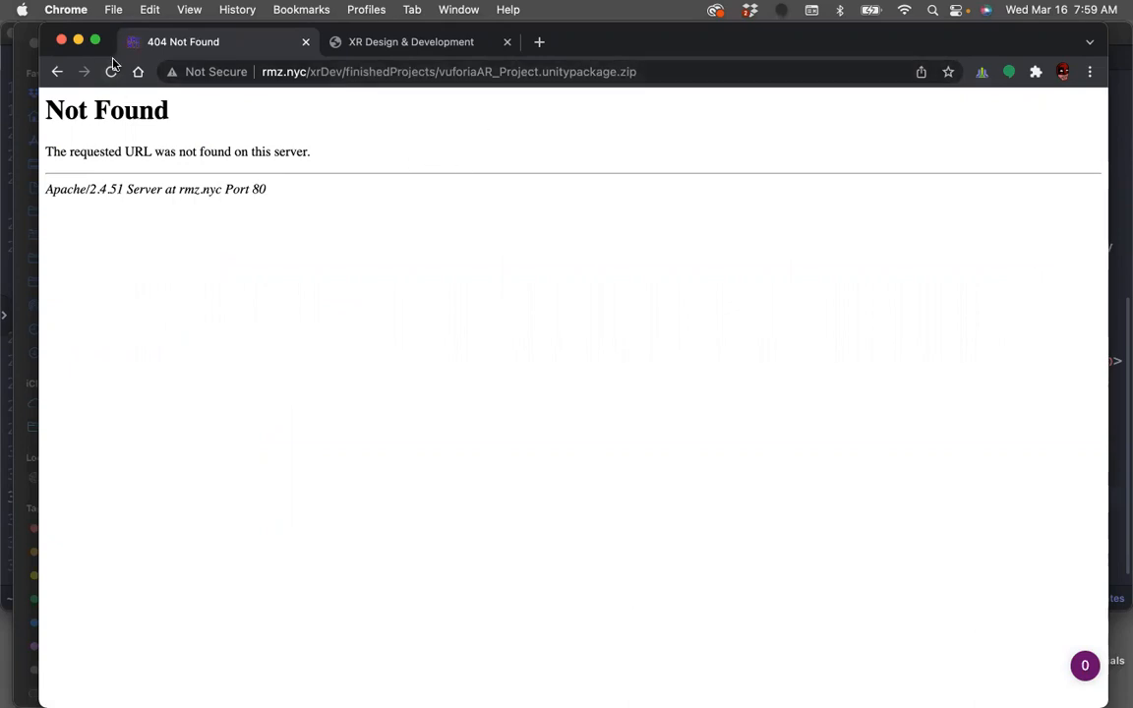
- Switch to FileZilla and check the vuforiaAR_Project package in the remote finishedProjects folder
mouse_move(4, 184)
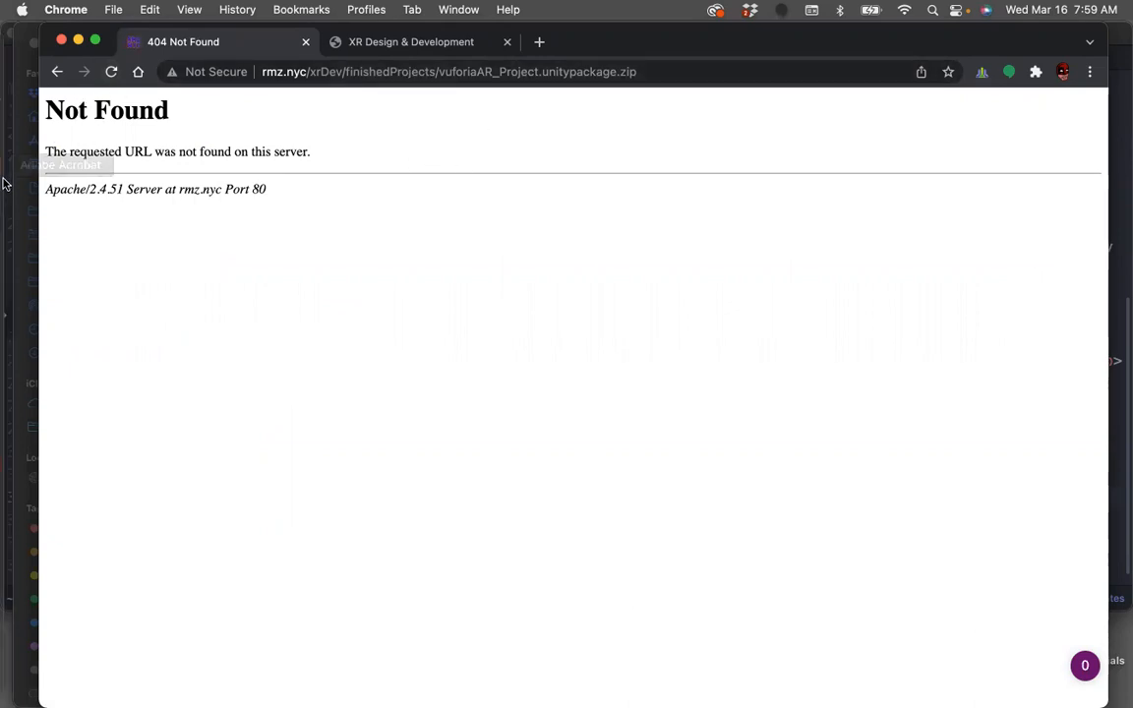
click(19, 465)
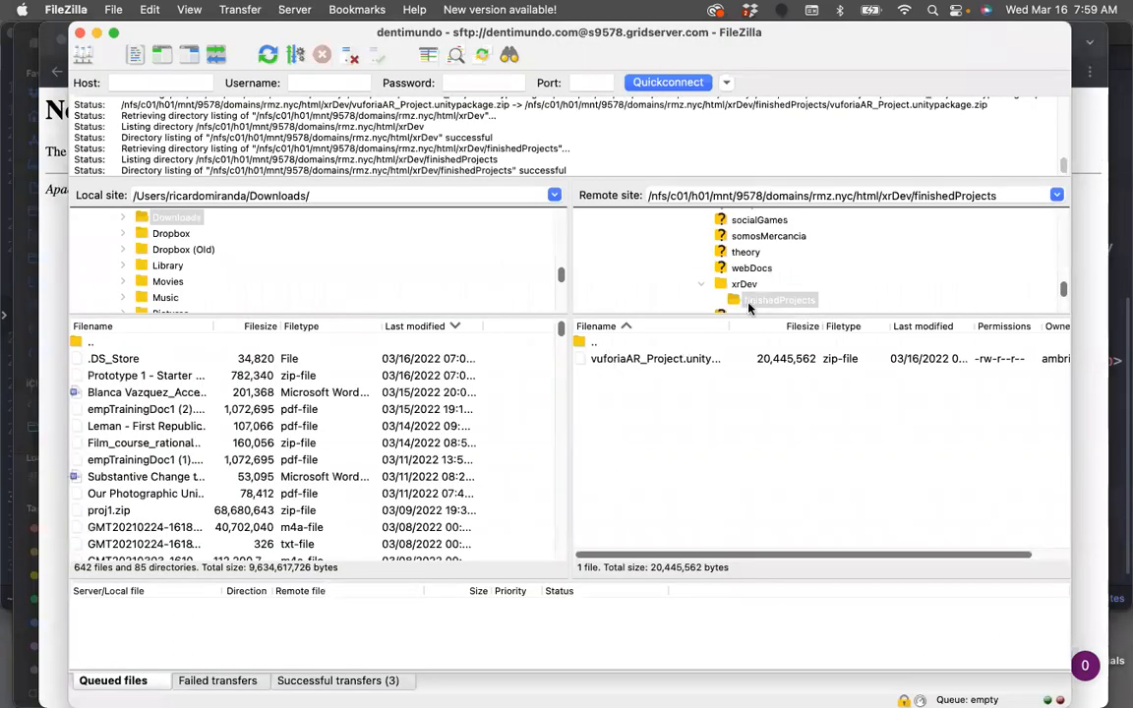
click(695, 360)
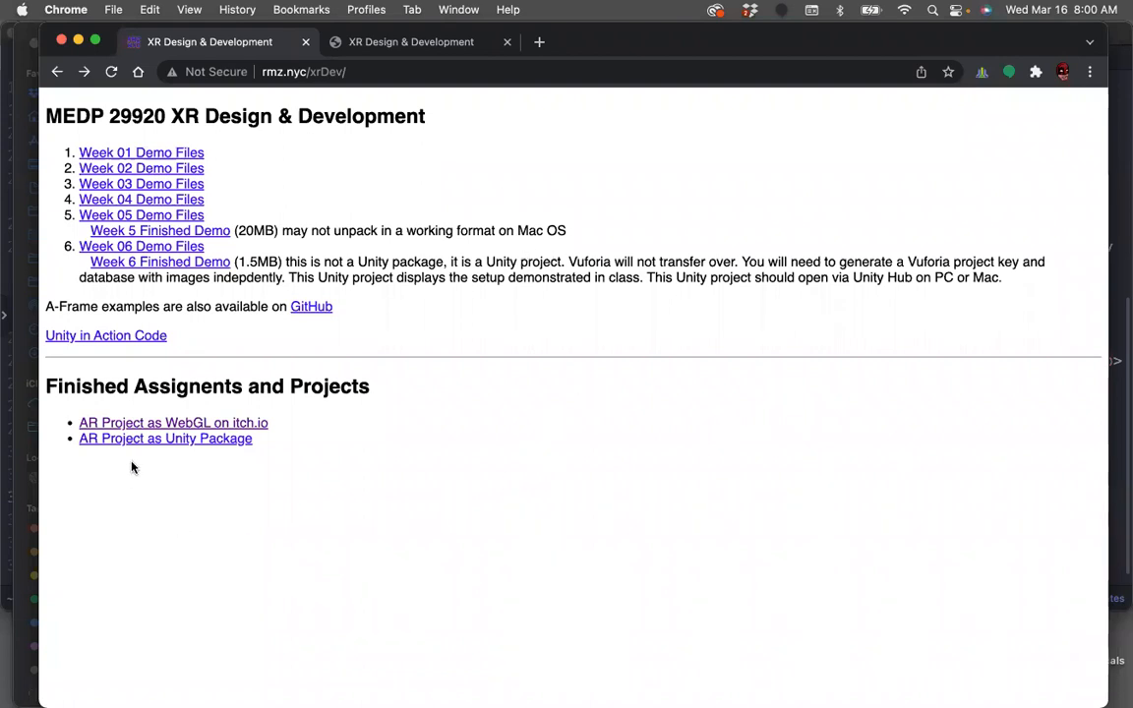
- Download the package through the course page's "AR Project as Unity Package" link and open the downloaded zip
click(185, 443)
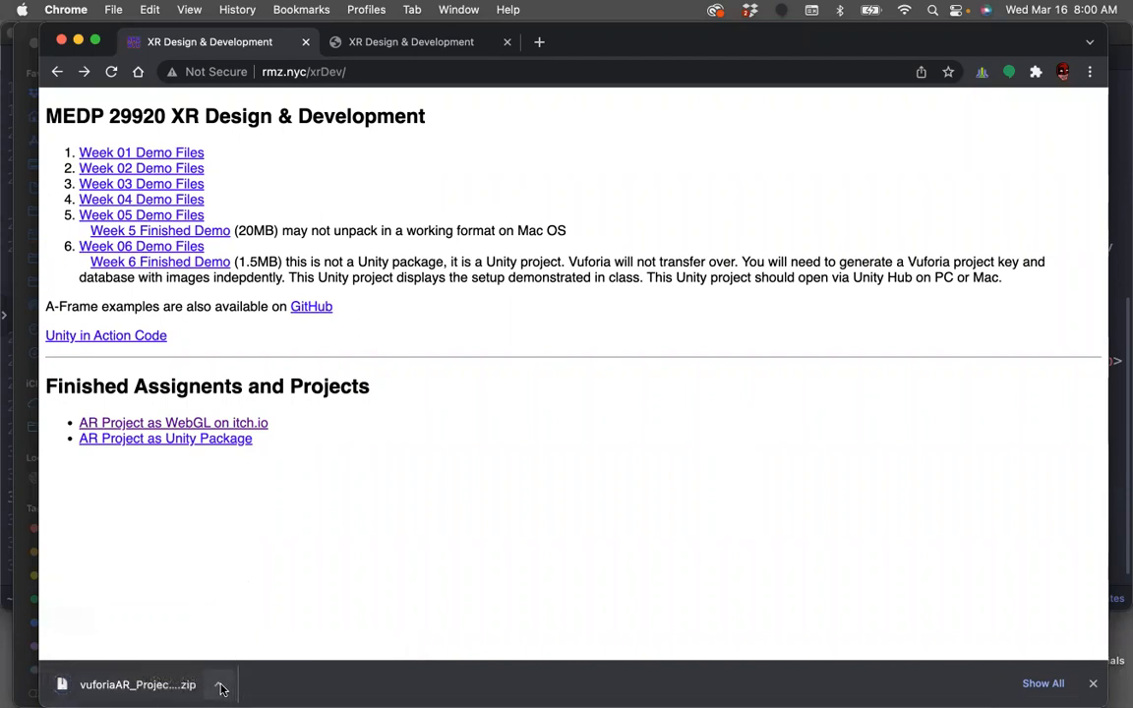
click(219, 687)
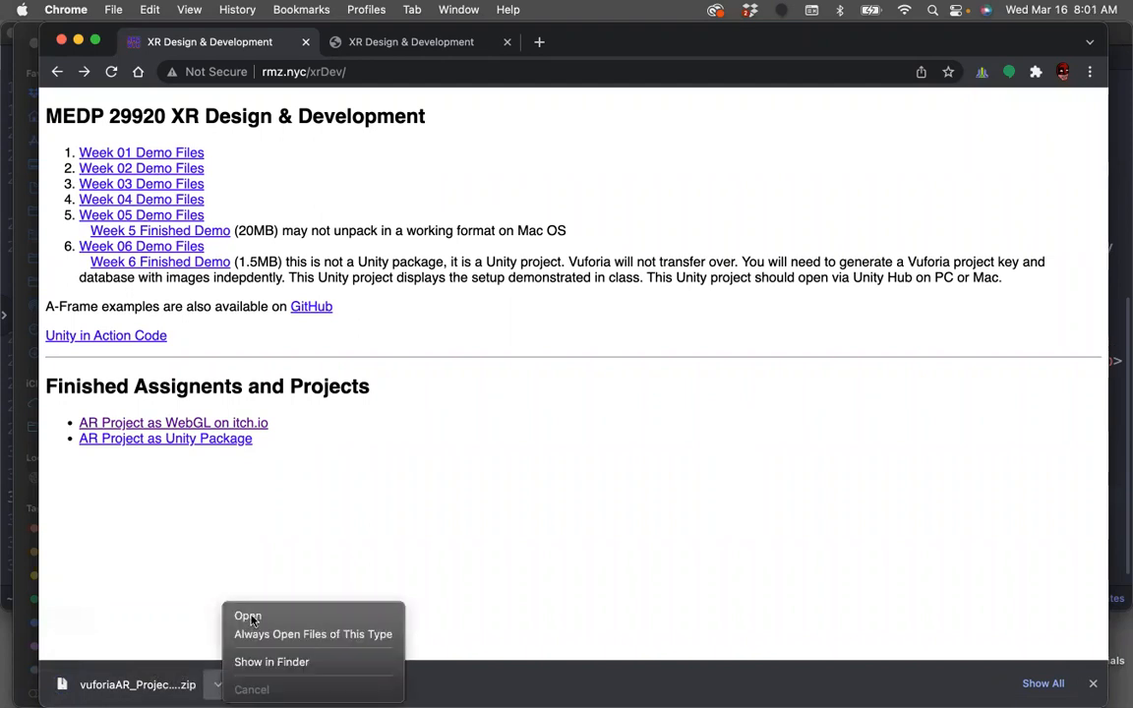
click(252, 612)
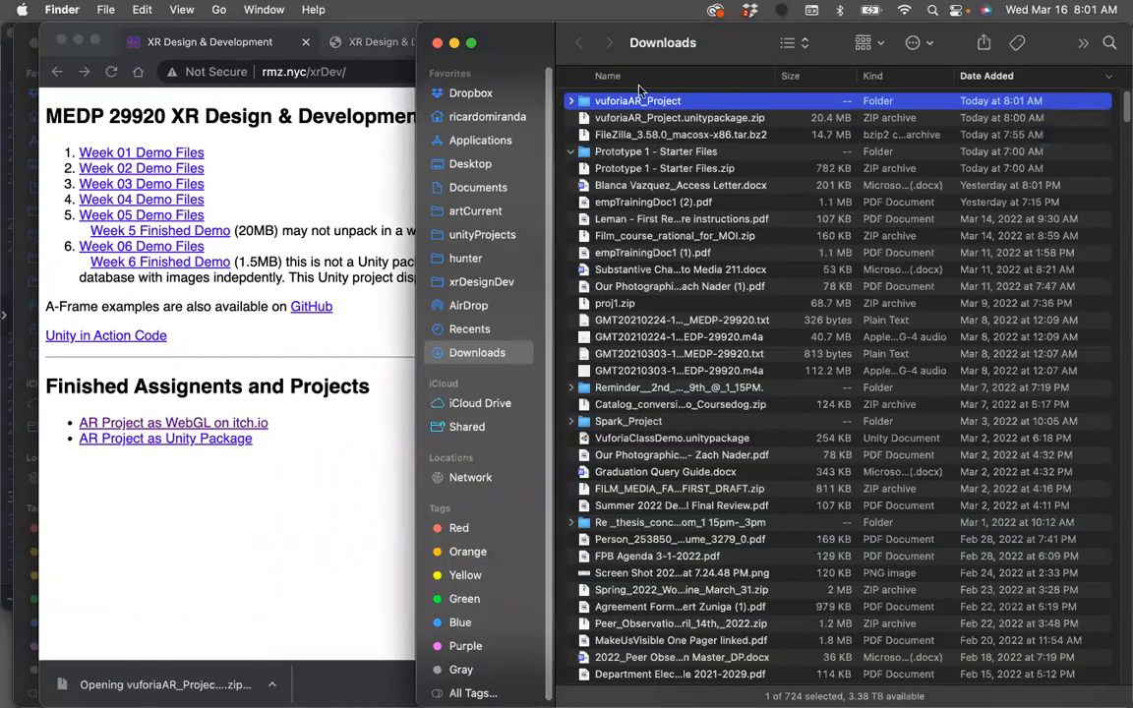
- Examine the contents of the unpacked vuforiaAR_Project folder in Downloads, collapse it, and close the Downloads window
click(572, 101)
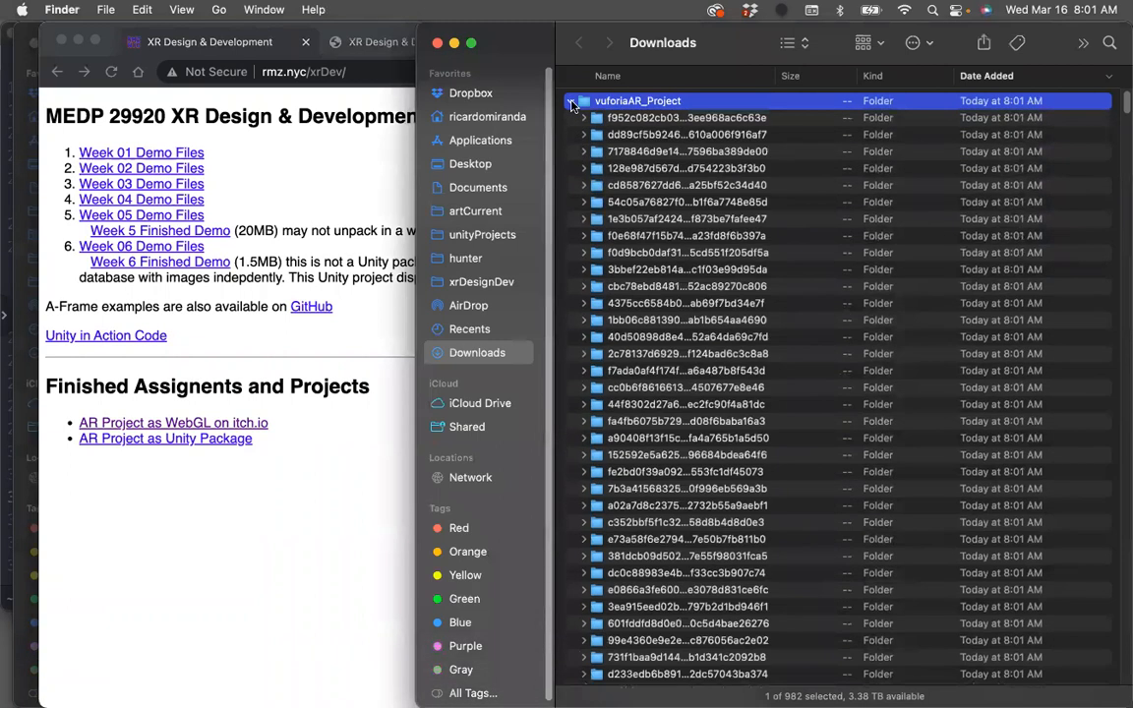
click(571, 102)
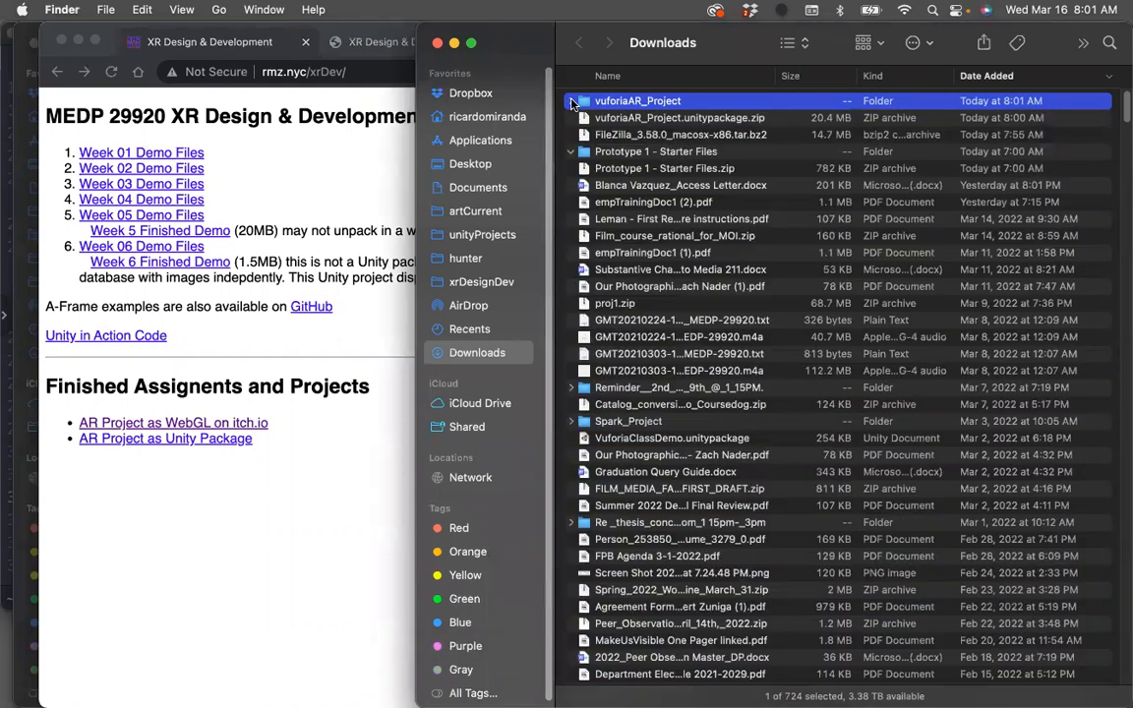
click(572, 102)
click(574, 104)
click(570, 100)
scroll(734, 524, down, 20)
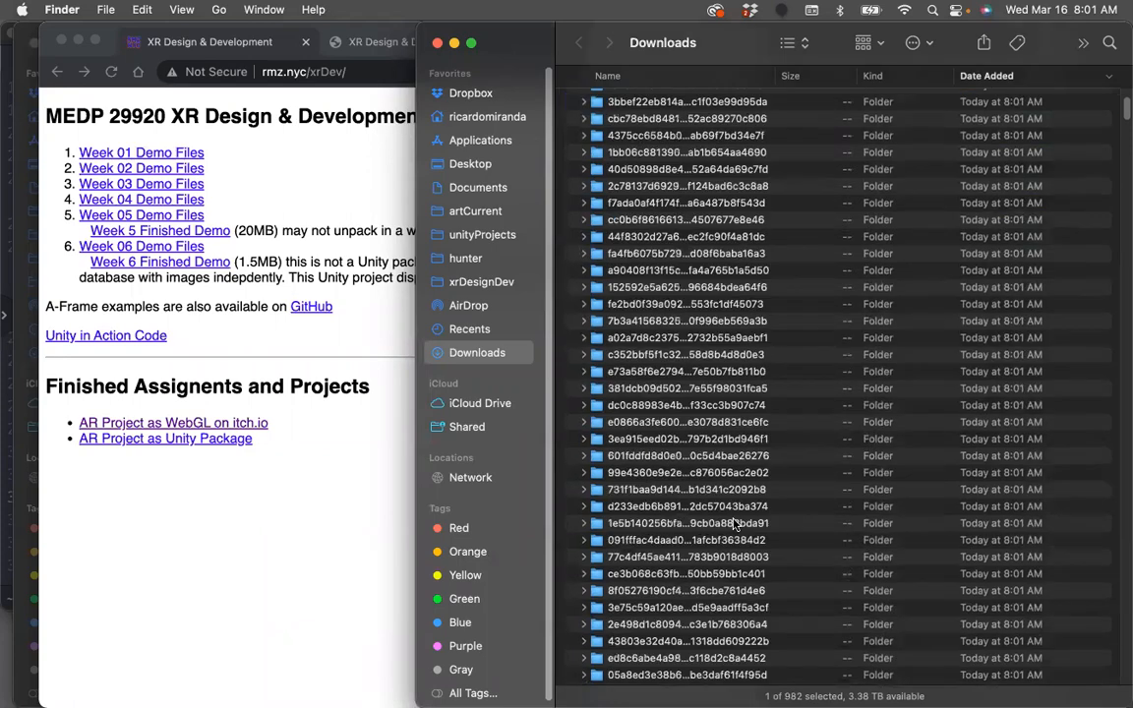
scroll(736, 523, up, 20)
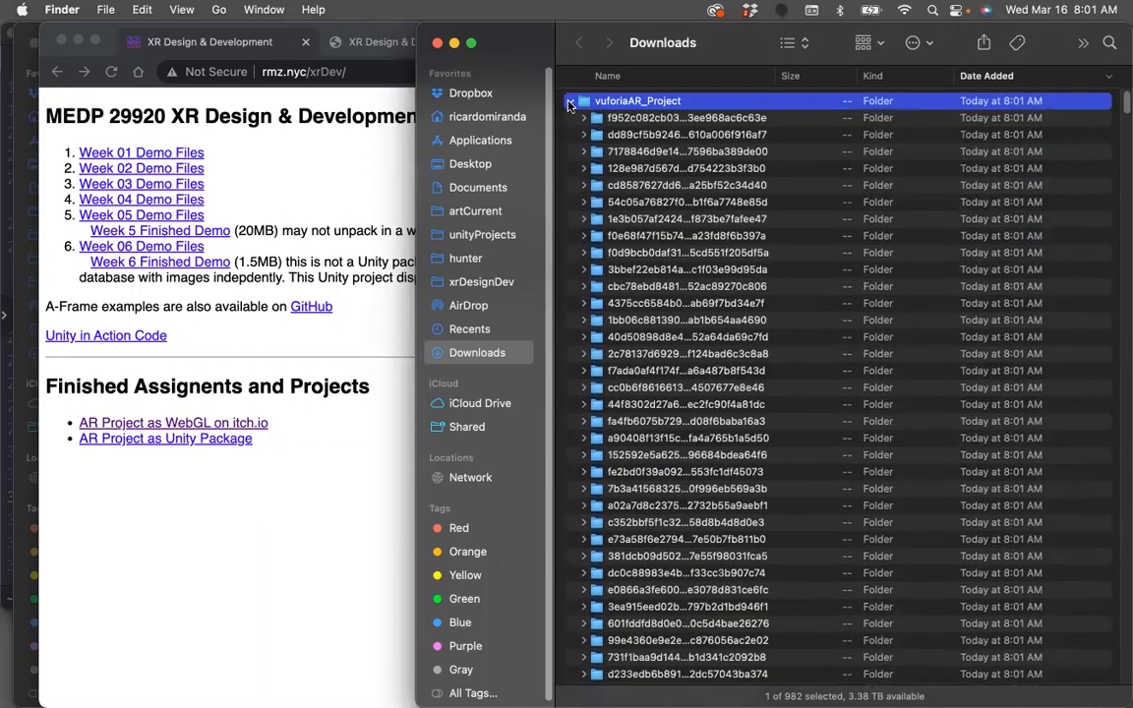
click(571, 102)
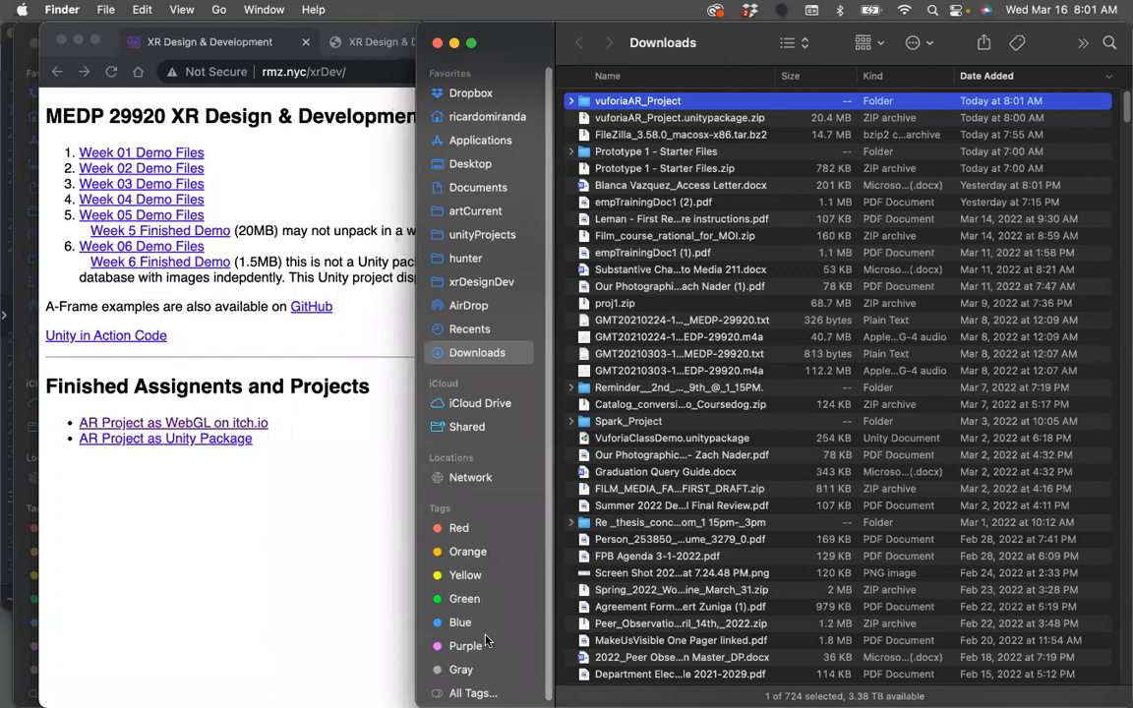
click(438, 44)
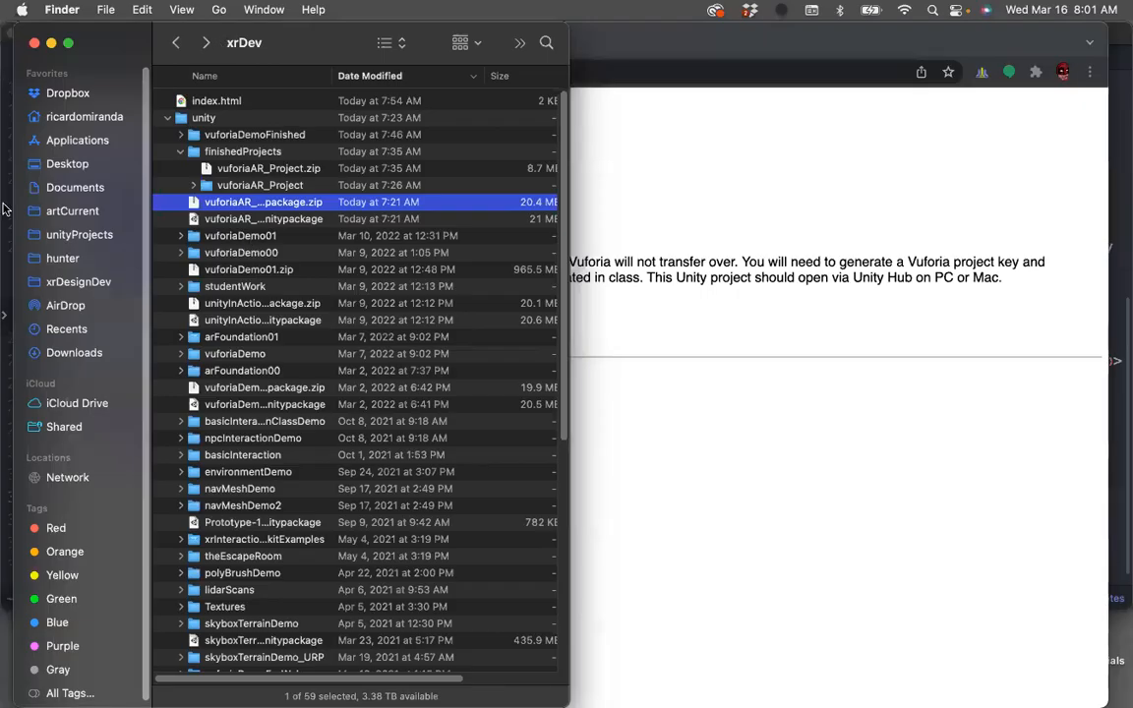
- In FileZilla, delete vuforiaAR_Project.unitypackage.zip from the remote finishedProjects folder and upload the local vuforiaAR_Project.unitypackage in its place
mouse_move(20, 325)
click(21, 466)
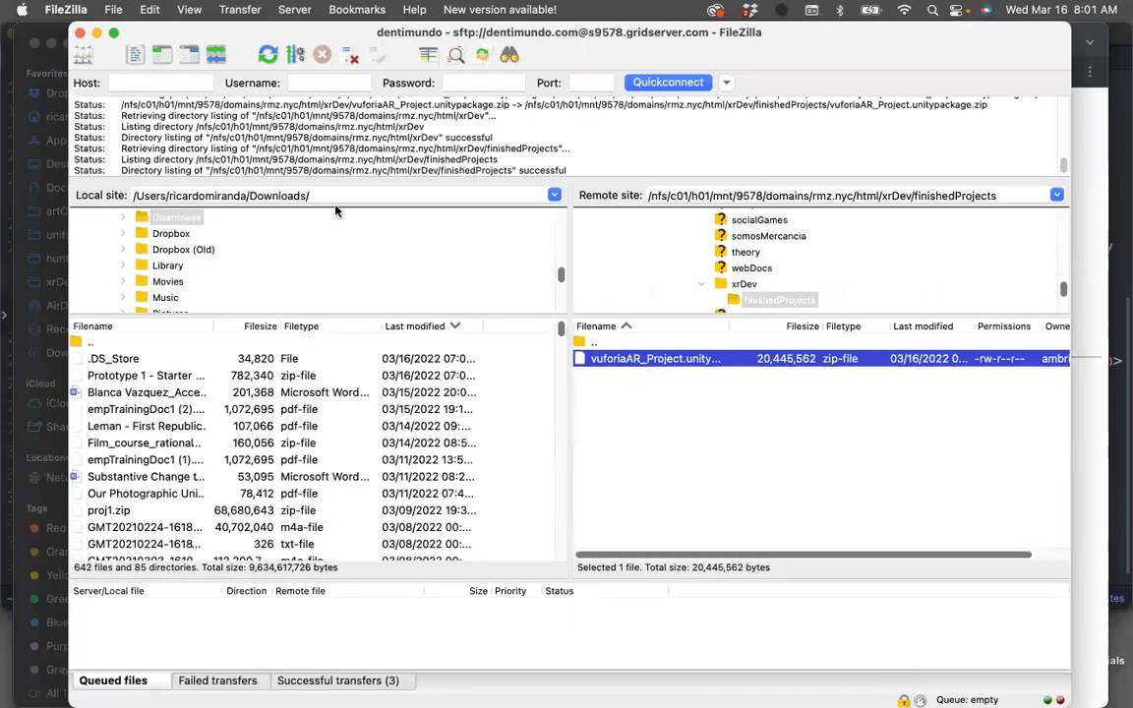
right_click(584, 361)
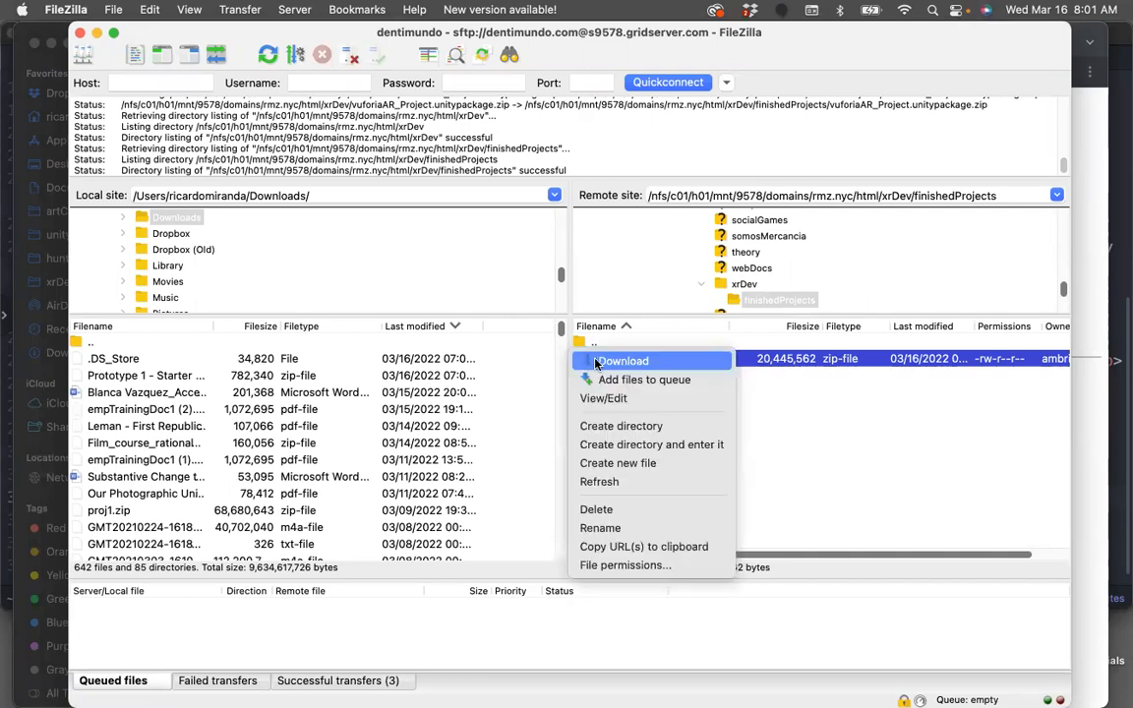
click(602, 510)
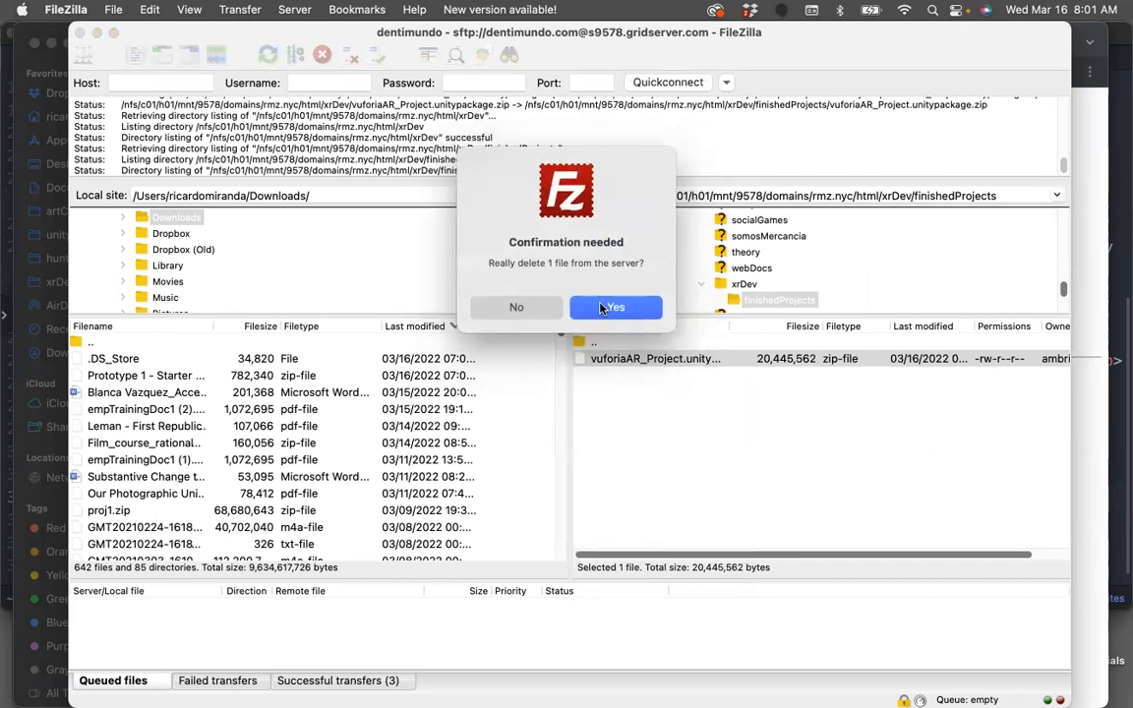
click(604, 308)
click(53, 35)
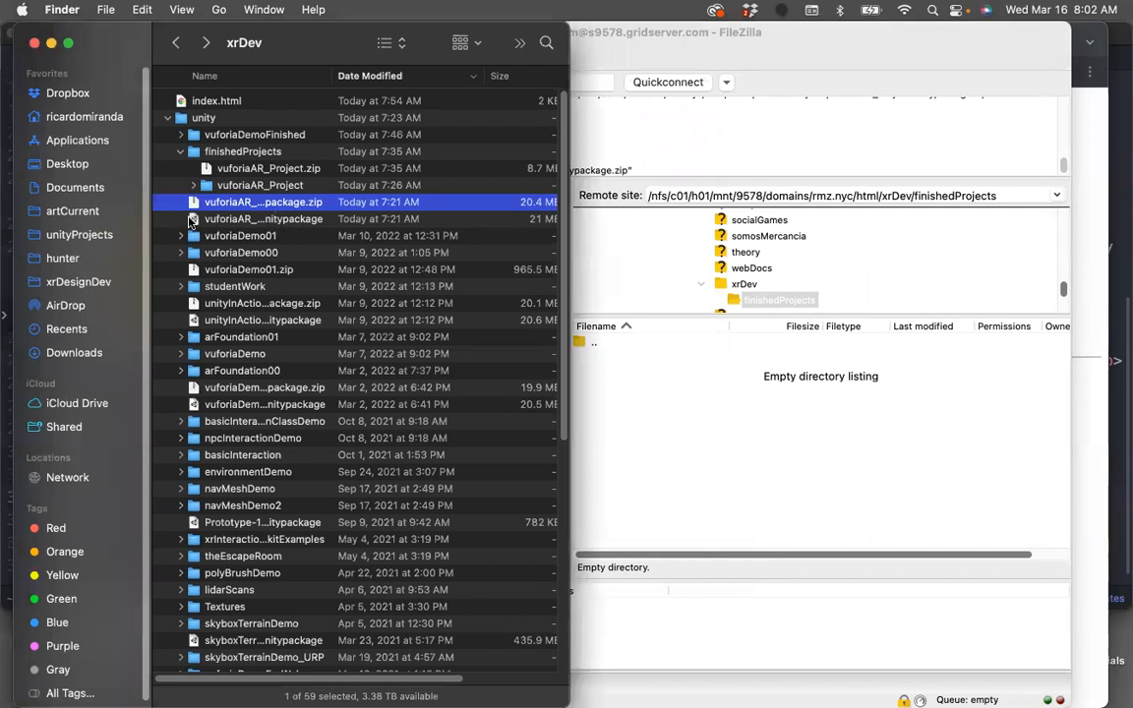
drag(192, 222, 703, 433)
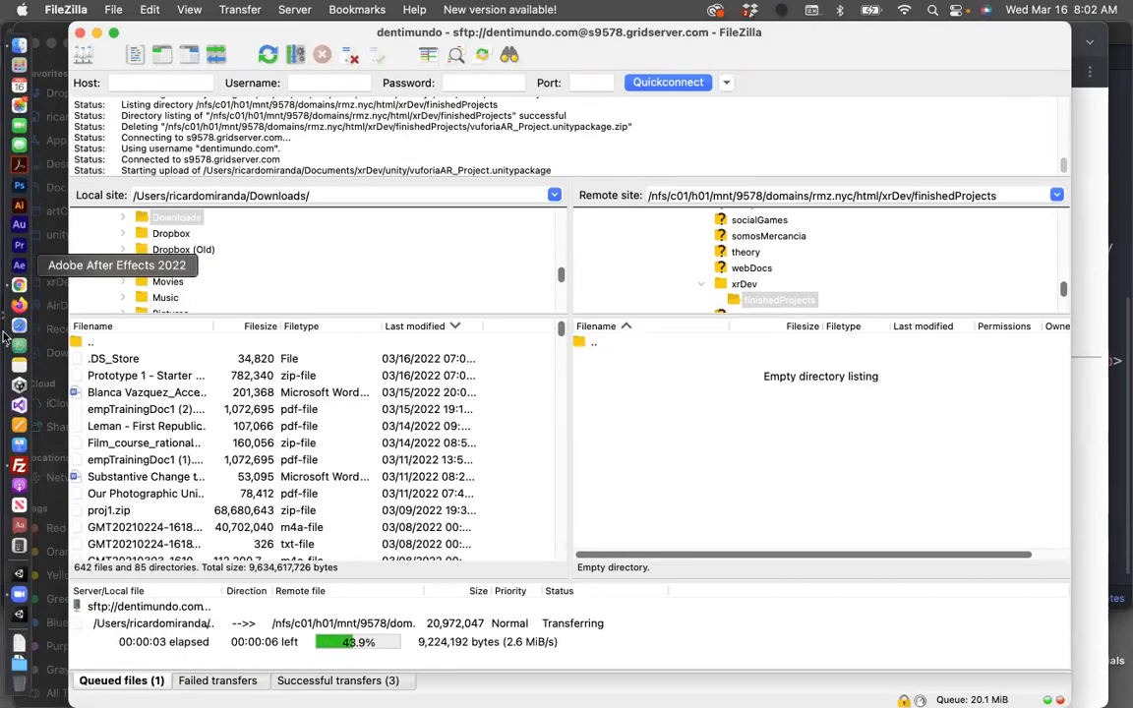
- Switch to Atom, change the Unity Package link in index.html to finishedProjects/vuforiaAR_Project.unitypackage, and save the file
click(10, 347)
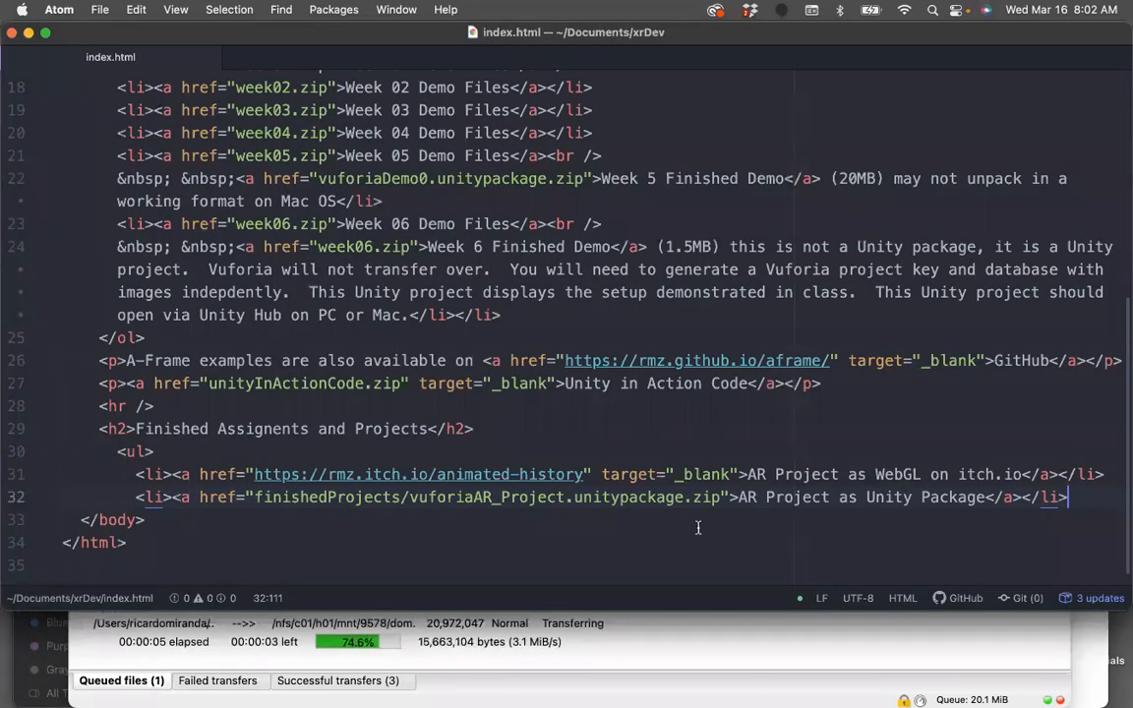
click(722, 498)
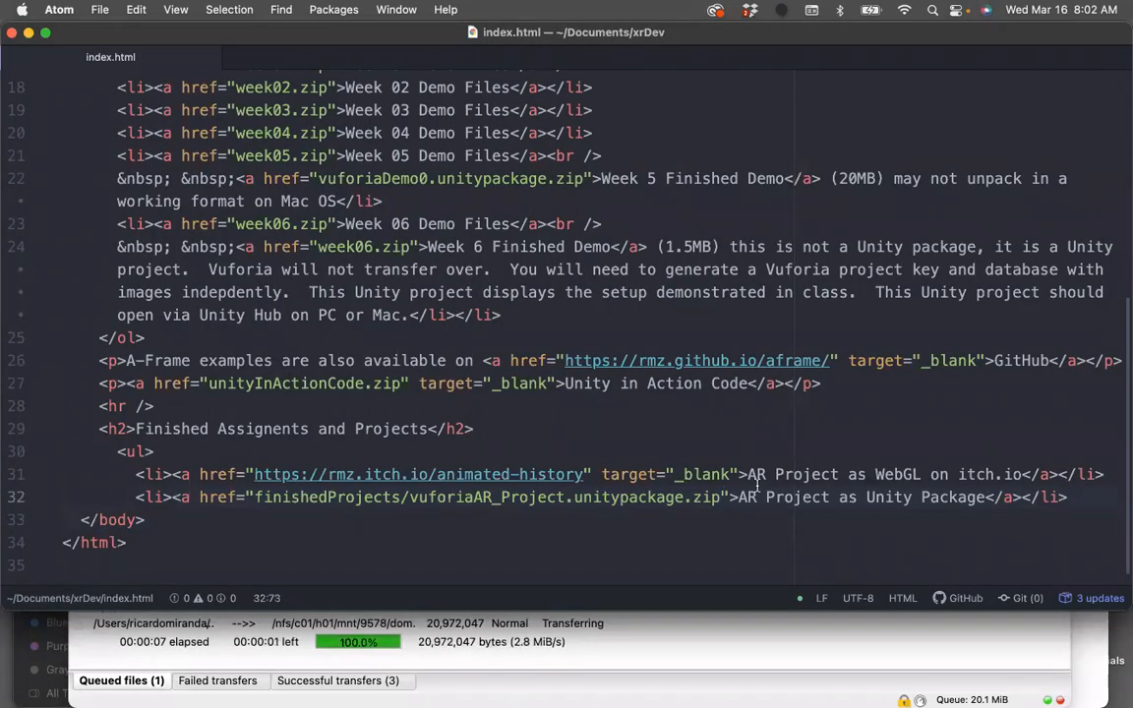
key(BackSpace)
key(BackSpace)
key(BackSpace)
key(BackSpace)
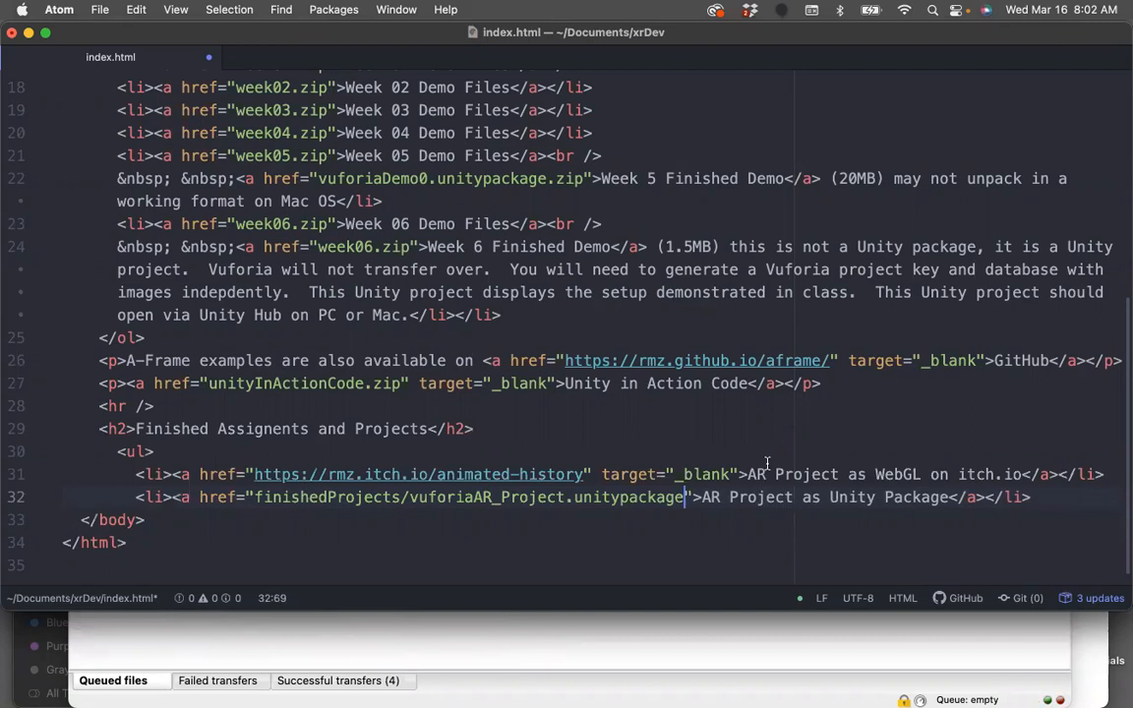
key(super+s)
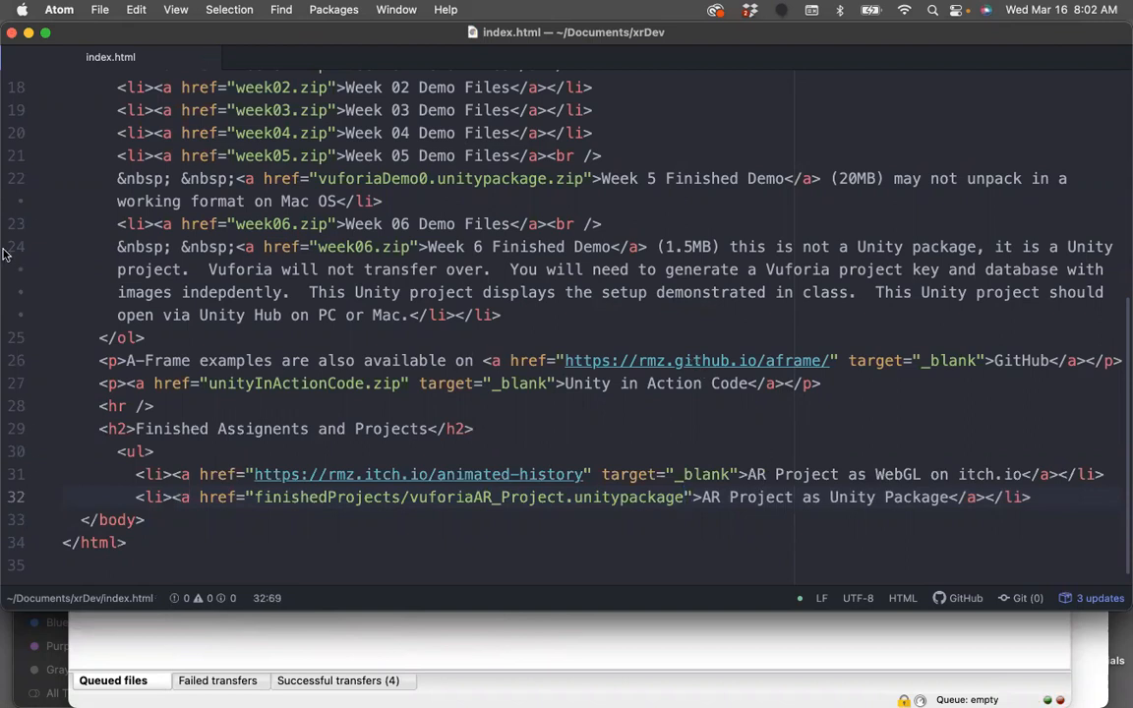
- Switch to FileZilla, go up to the remote xrDev folder, and upload the updated local index.html from Finder
mouse_move(7, 96)
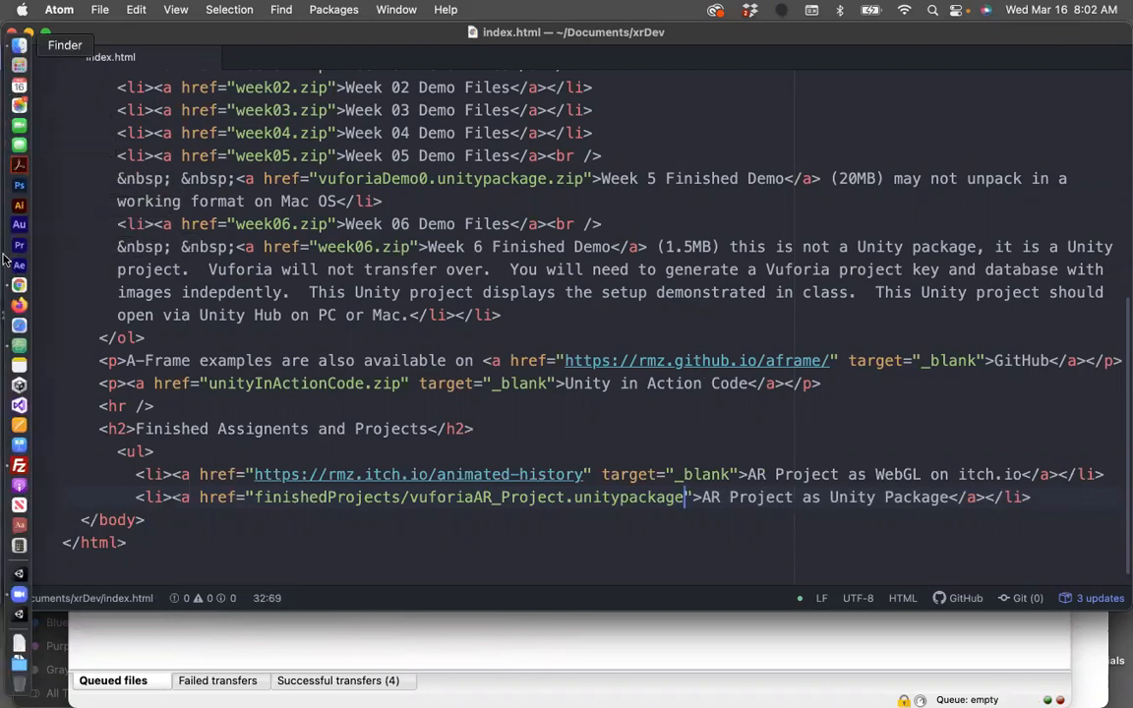
click(19, 464)
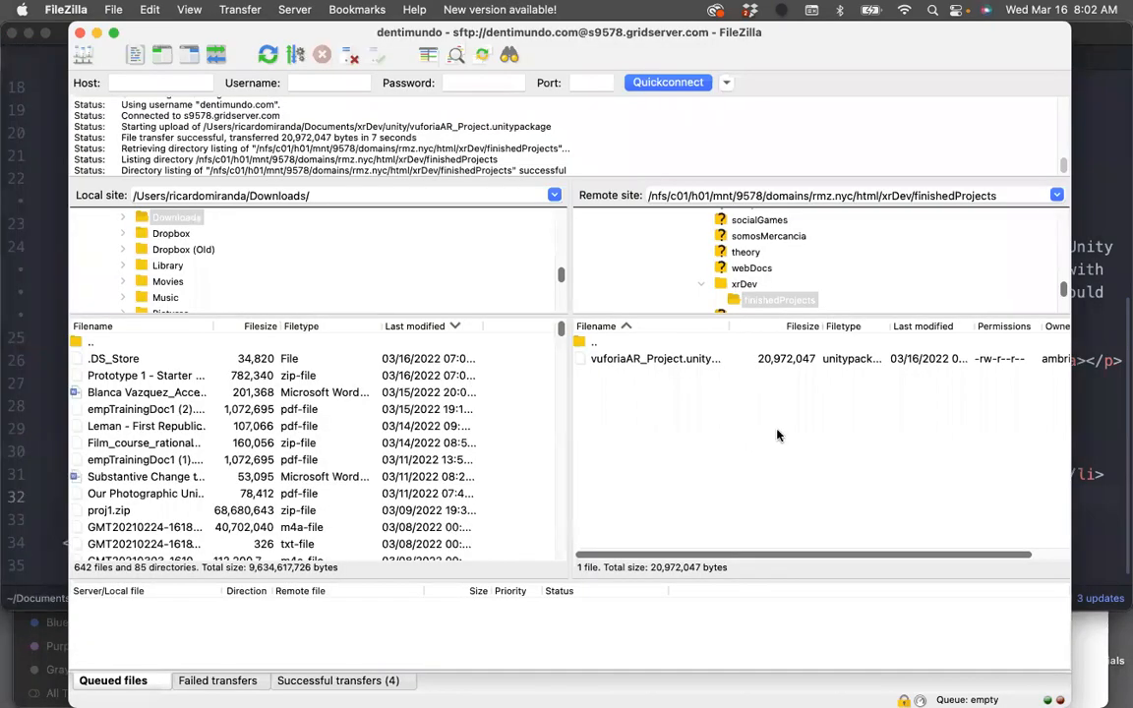
click(581, 341)
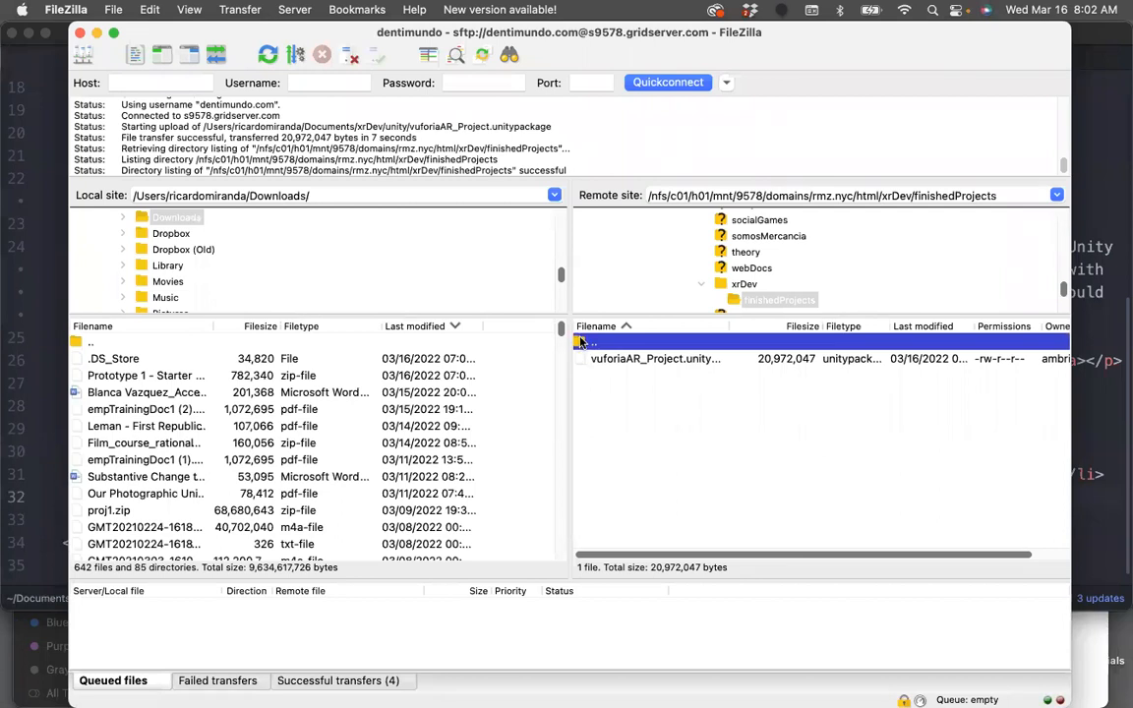
double_click(581, 341)
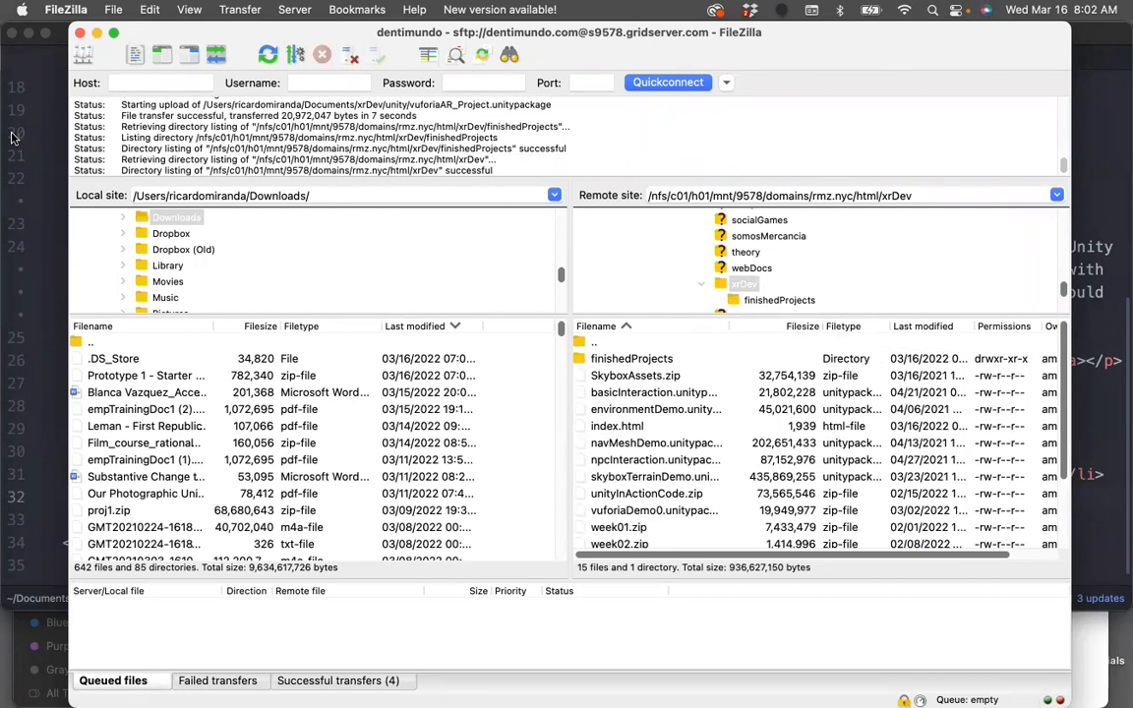
click(19, 44)
drag(216, 102, 709, 457)
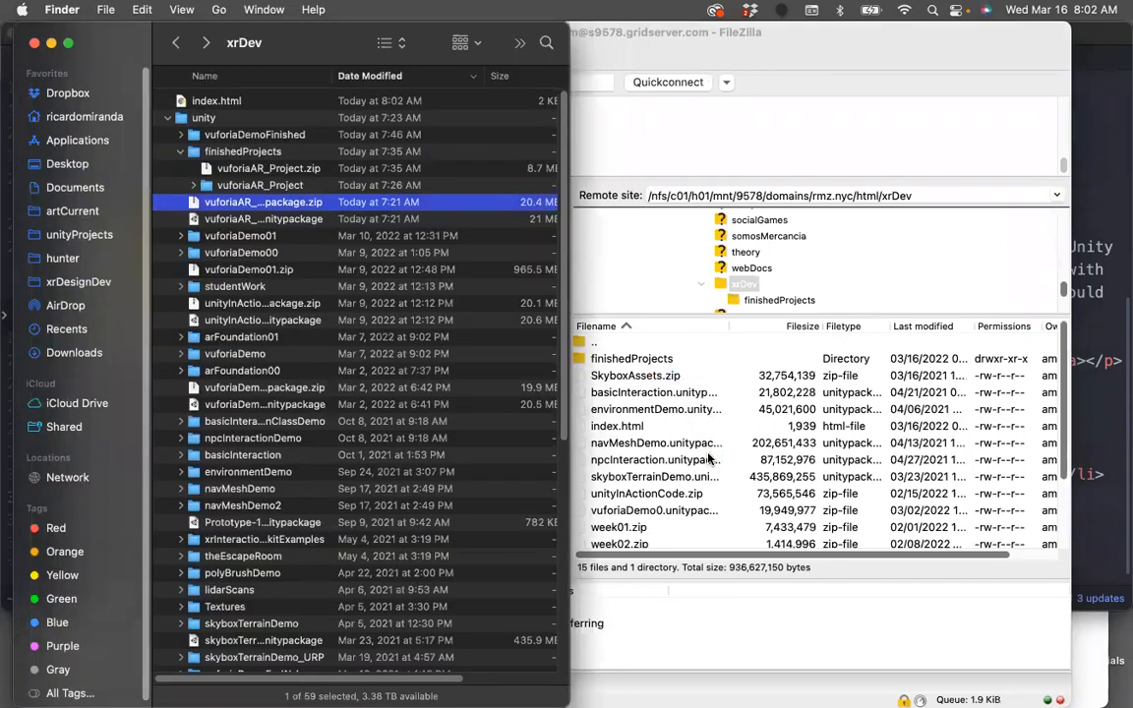
click(816, 499)
click(813, 500)
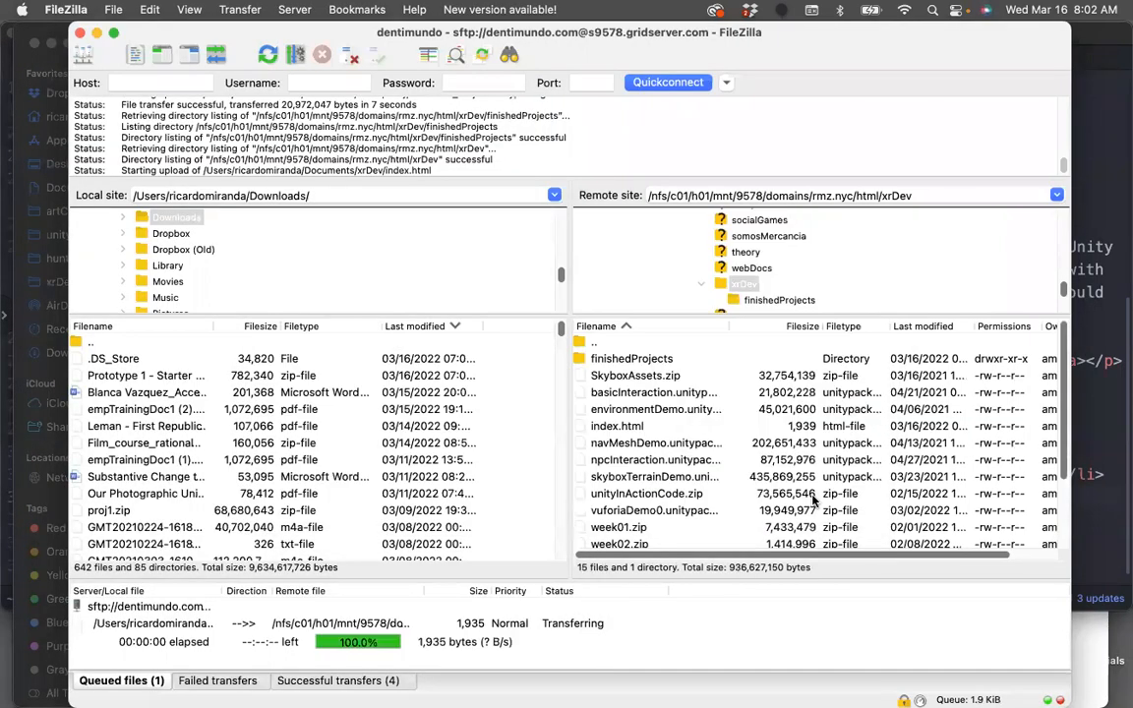
- In Chrome, reload the course page, download the package through "AR Project as Unity Package", and show the downloaded file in Finder
mouse_move(5, 311)
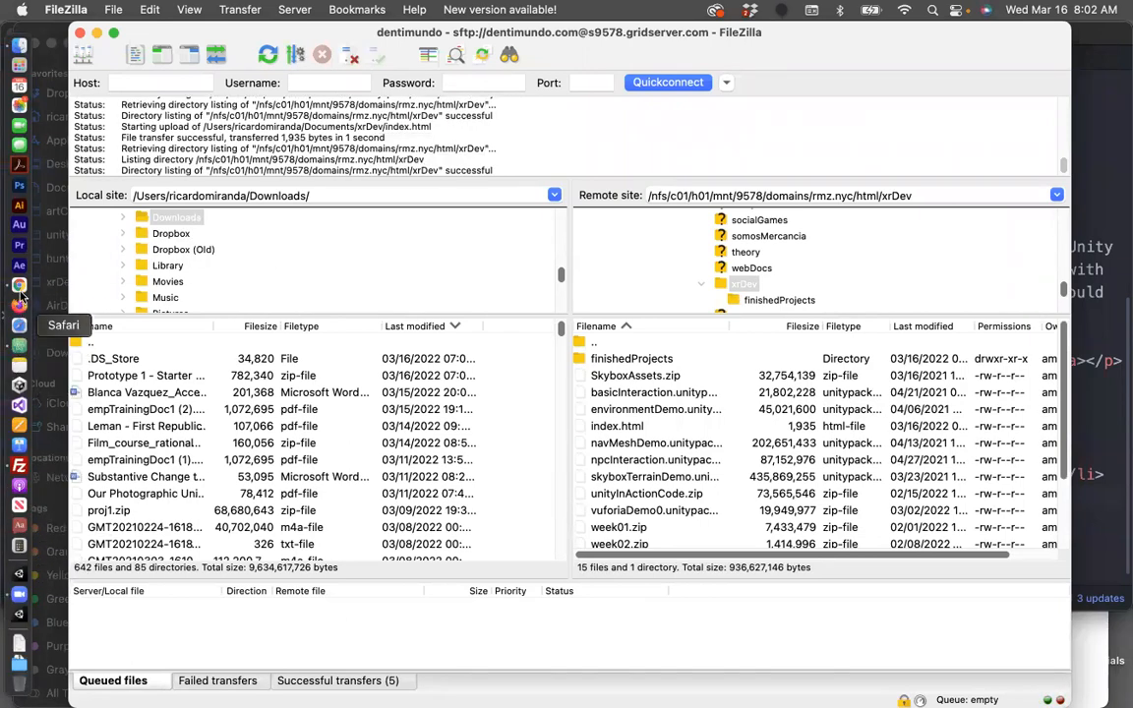
click(19, 285)
click(112, 72)
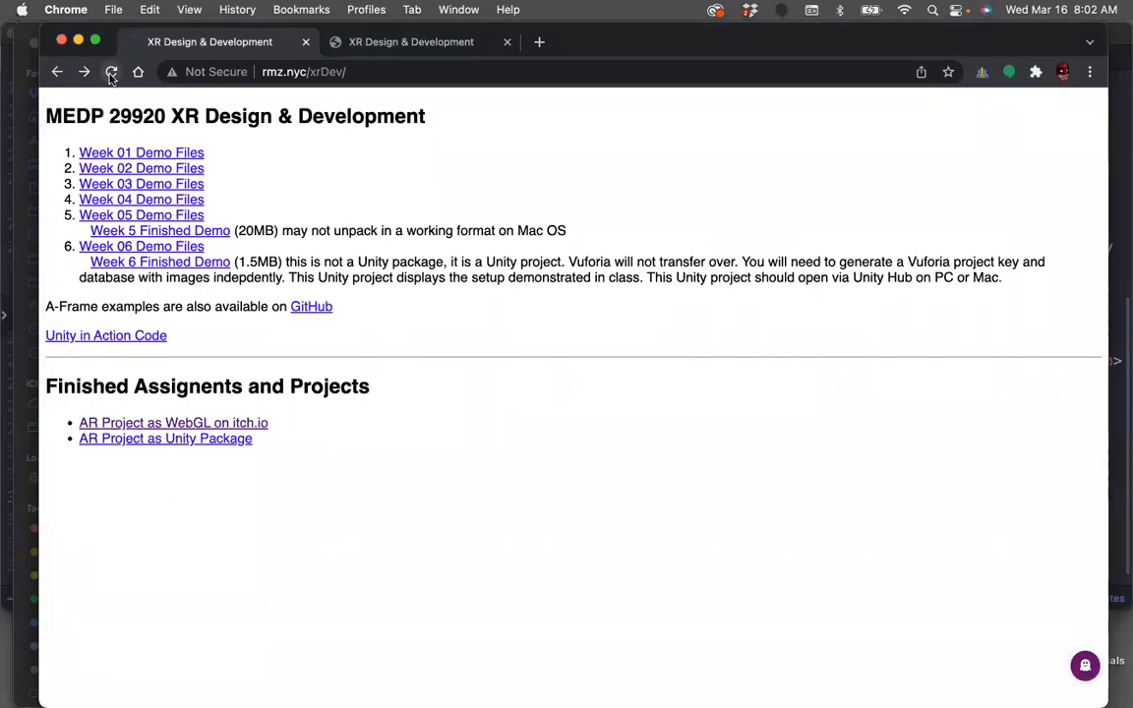
click(197, 440)
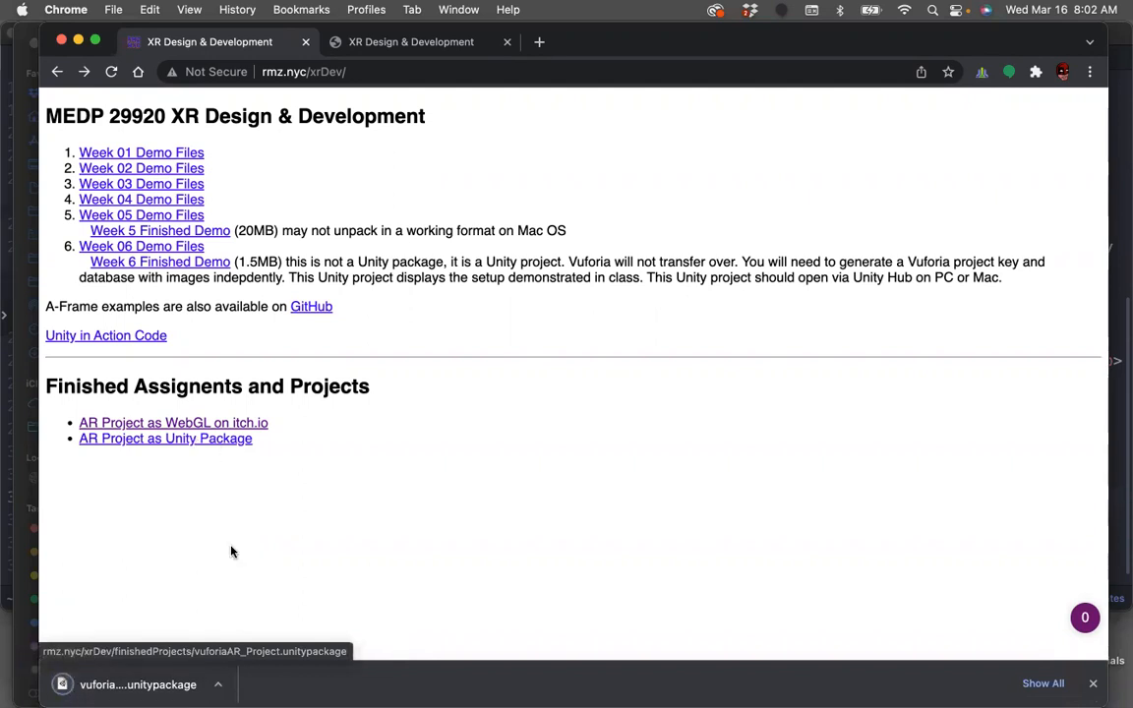
click(217, 684)
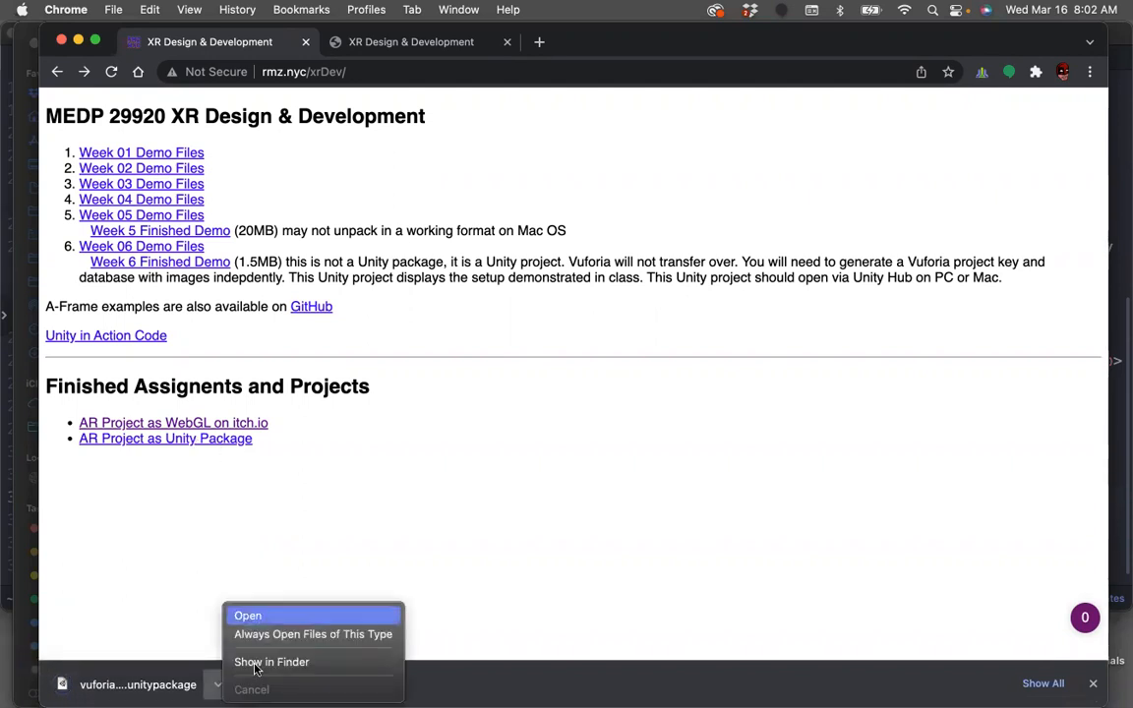
click(258, 662)
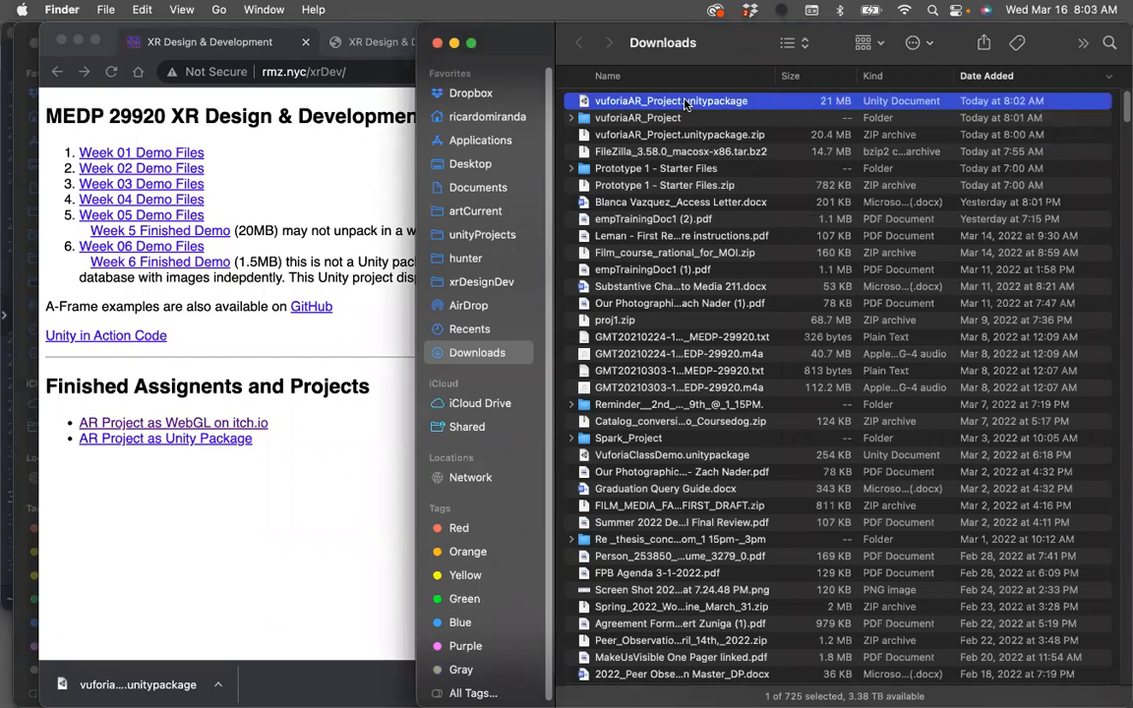
- Switch to Unity Hub and set up a new project with the 3D template, named testPackageDownload
mouse_move(4, 292)
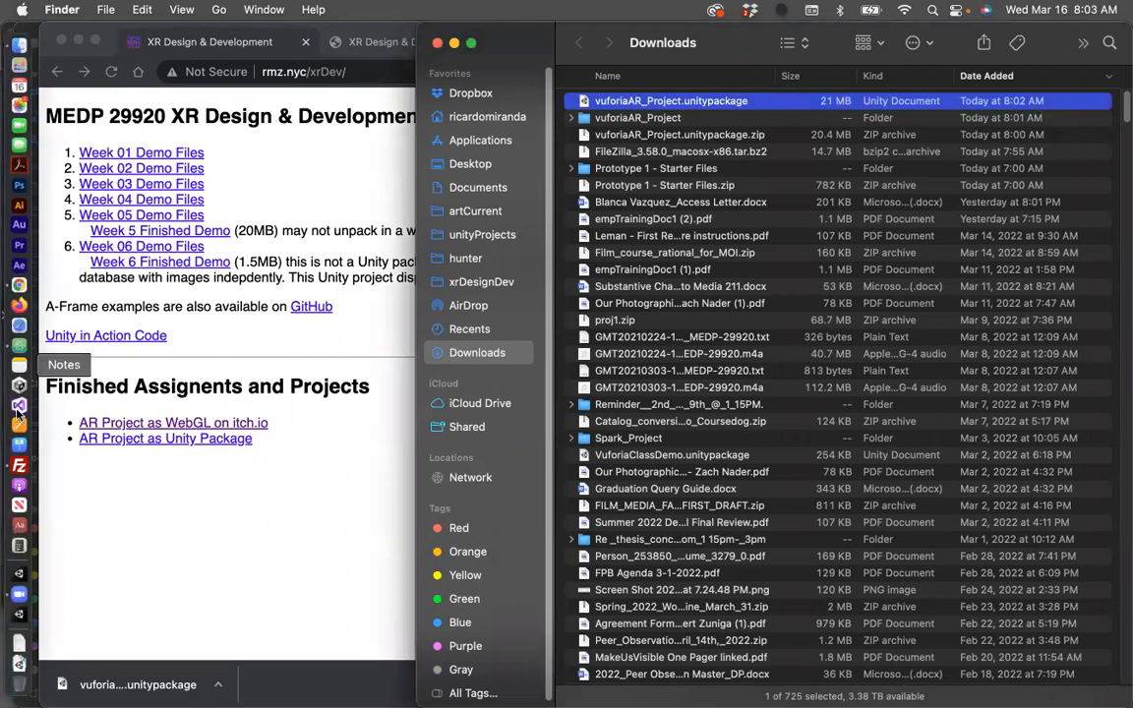
click(21, 388)
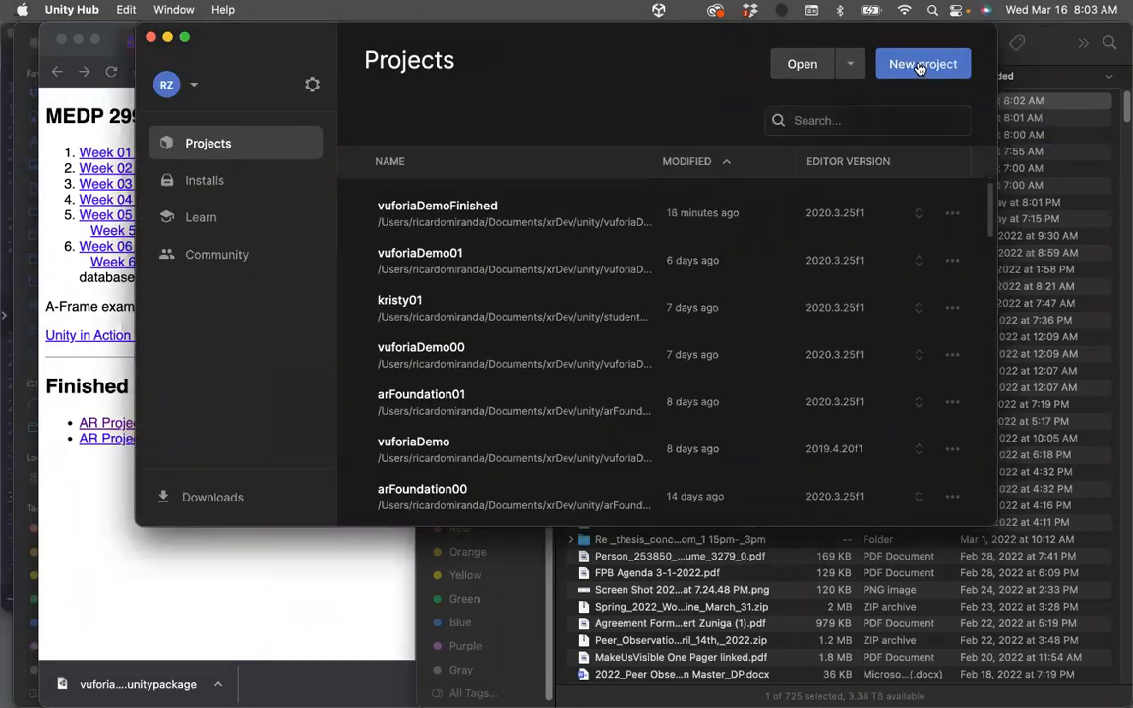
click(920, 64)
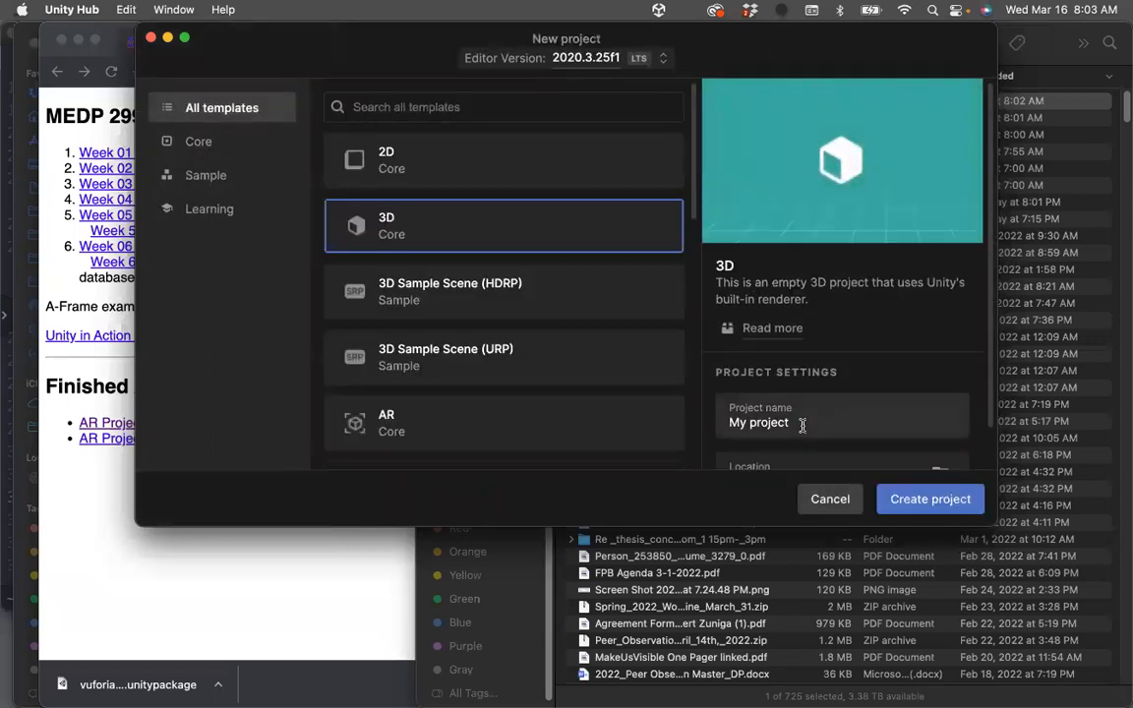
click(769, 429)
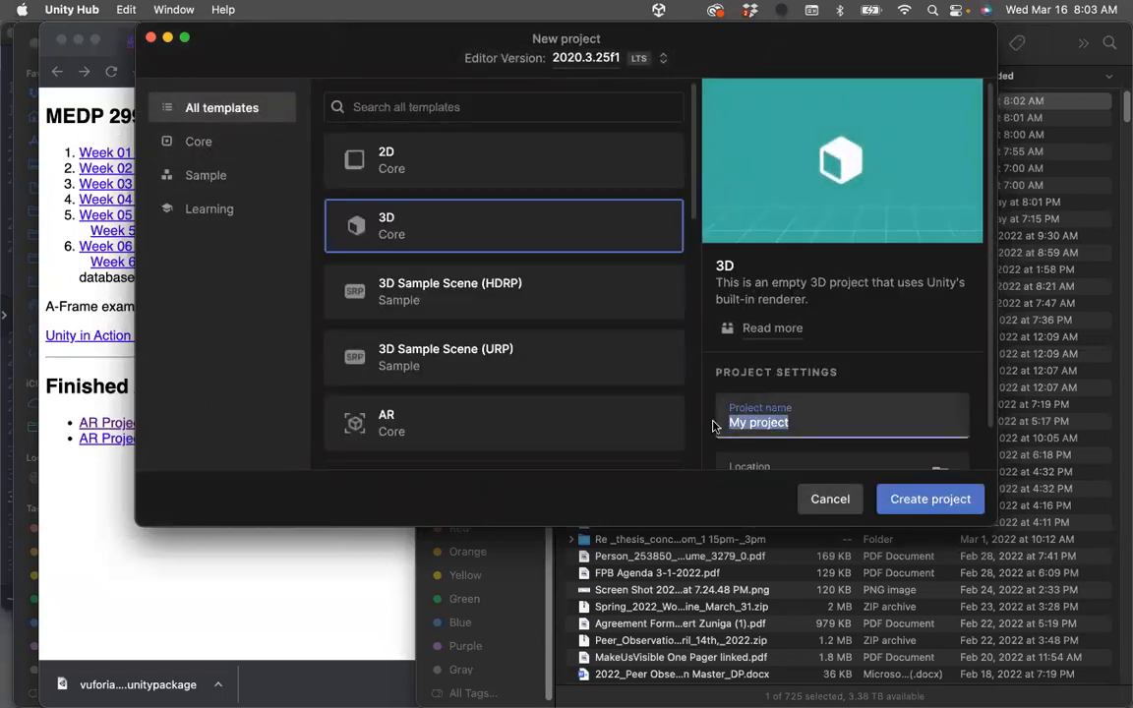
text(TestPackageDownload)
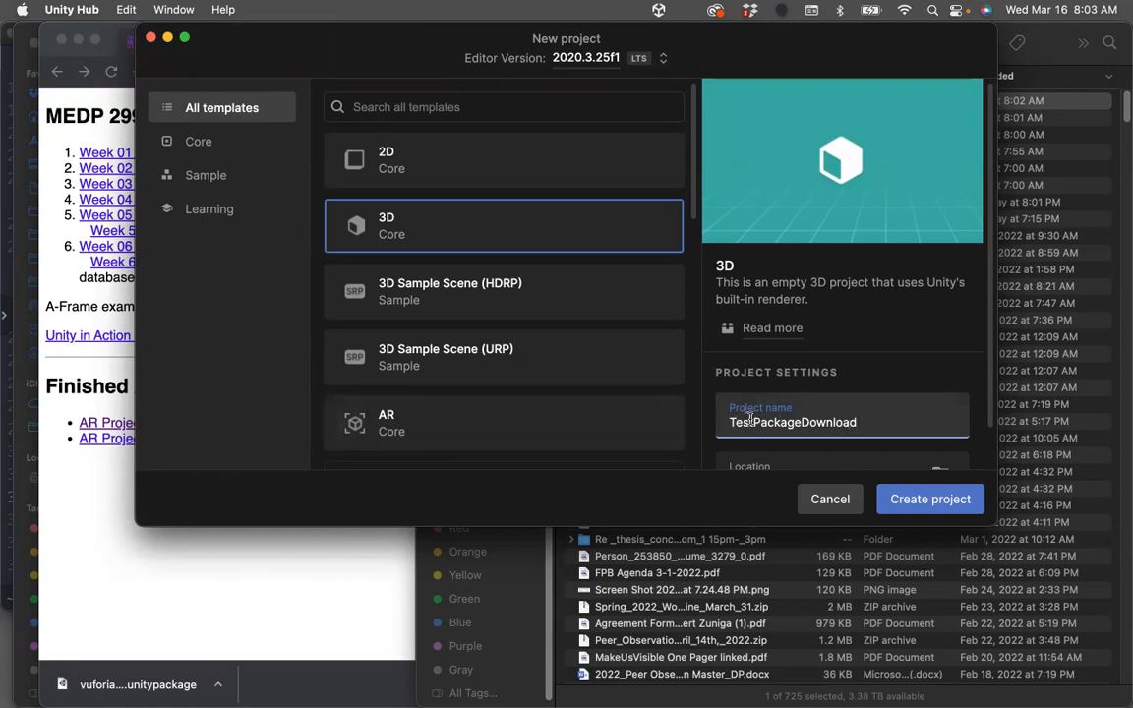
key(BackSpace)
text(t)
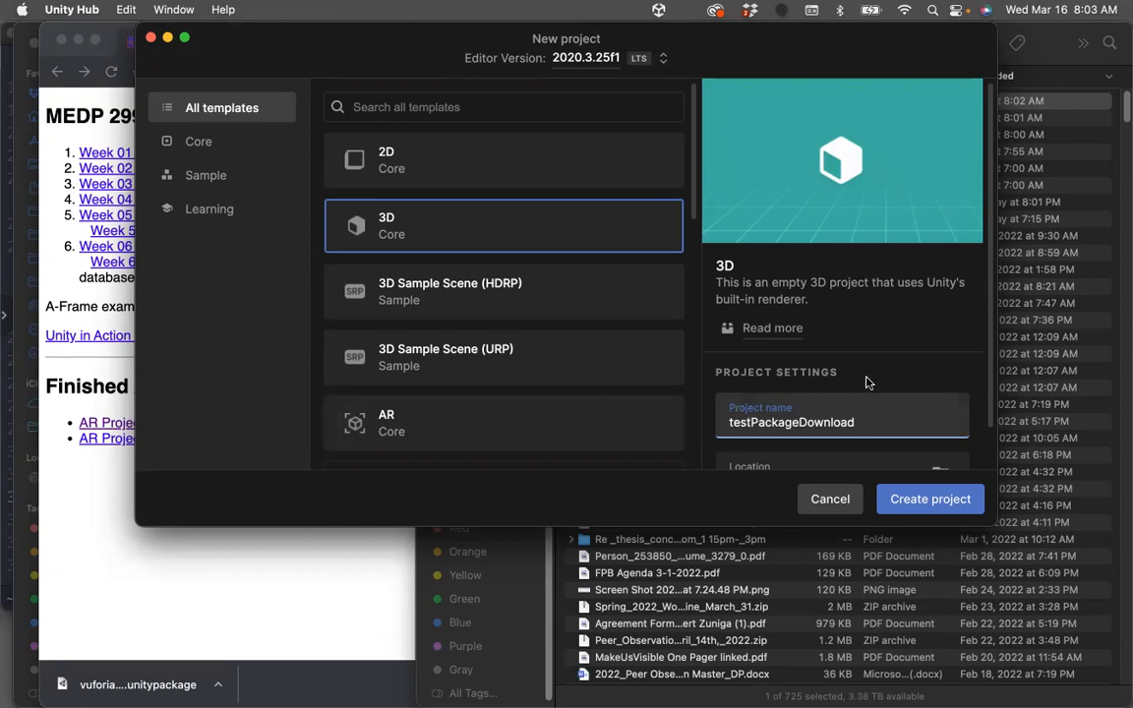
- Choose the studentWork folder as the project location and create the project
scroll(866, 384, down, 2)
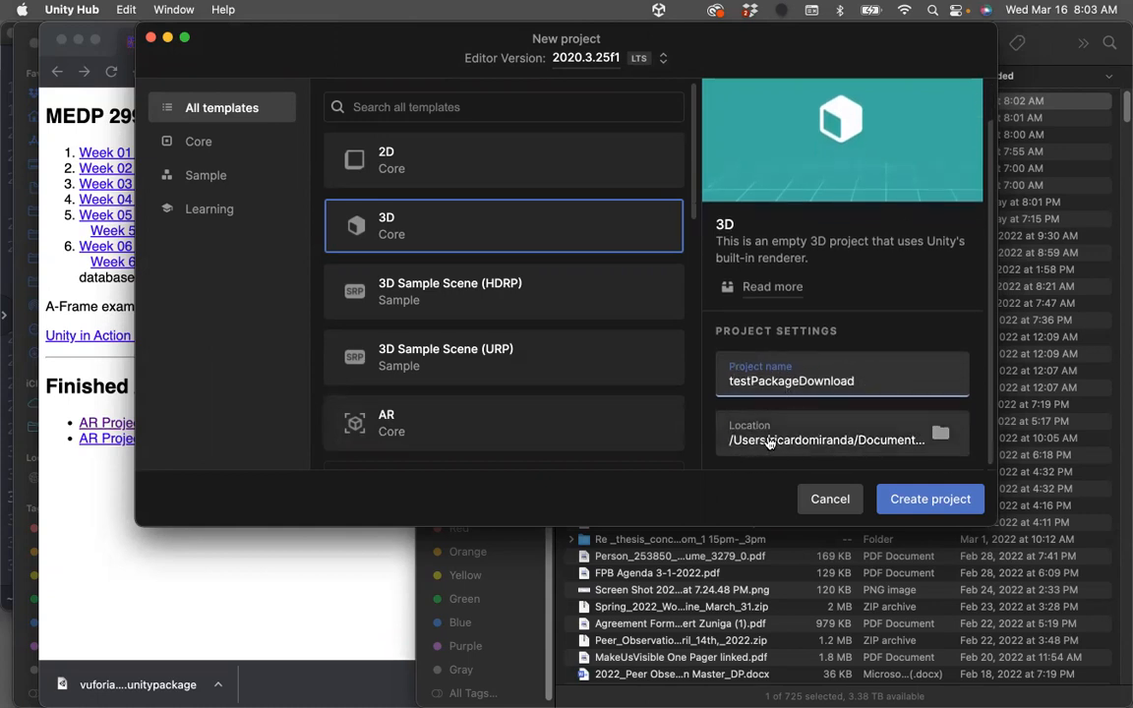
click(868, 448)
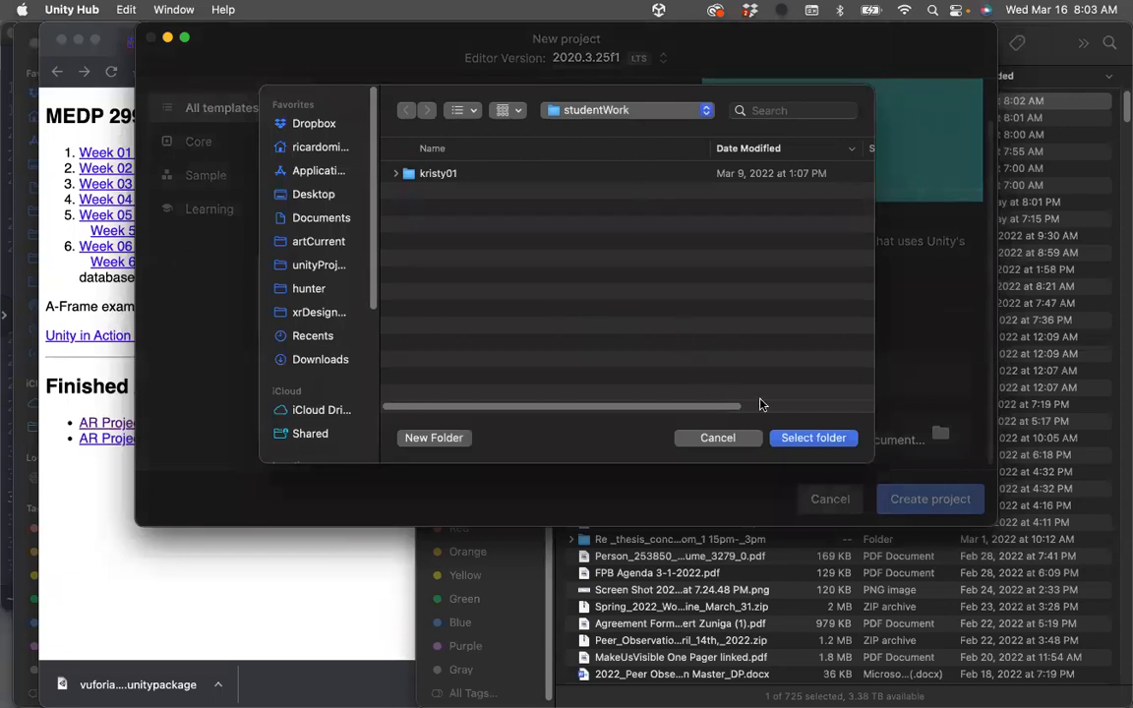
click(706, 112)
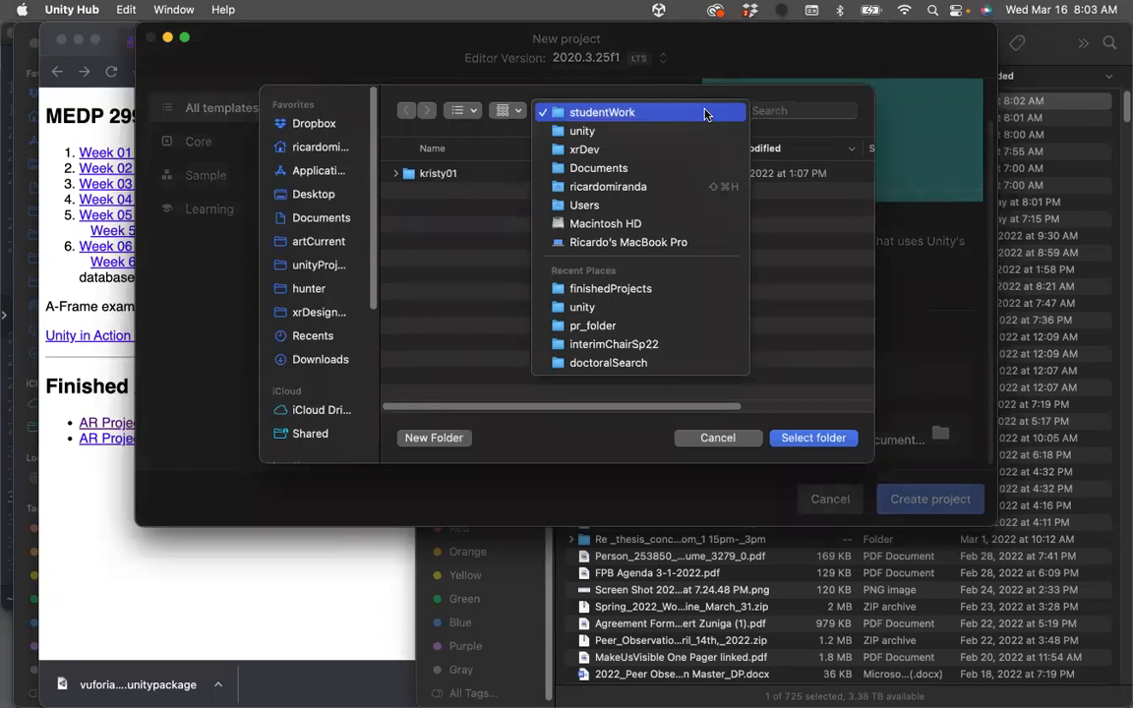
click(792, 274)
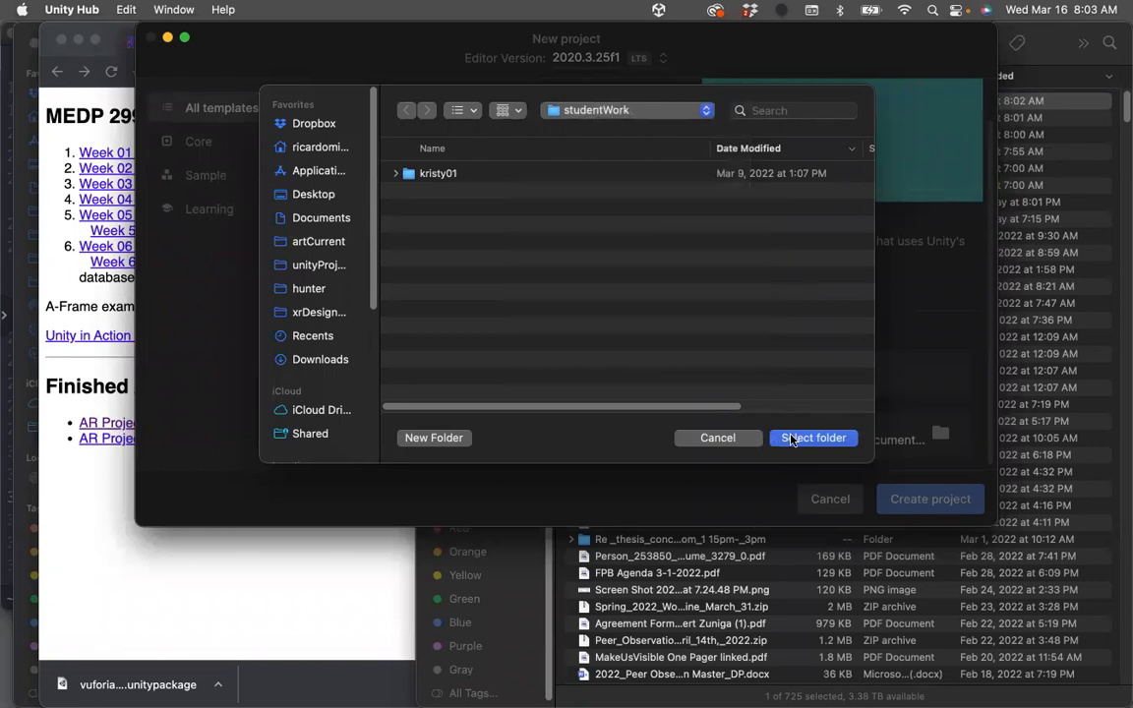
click(792, 439)
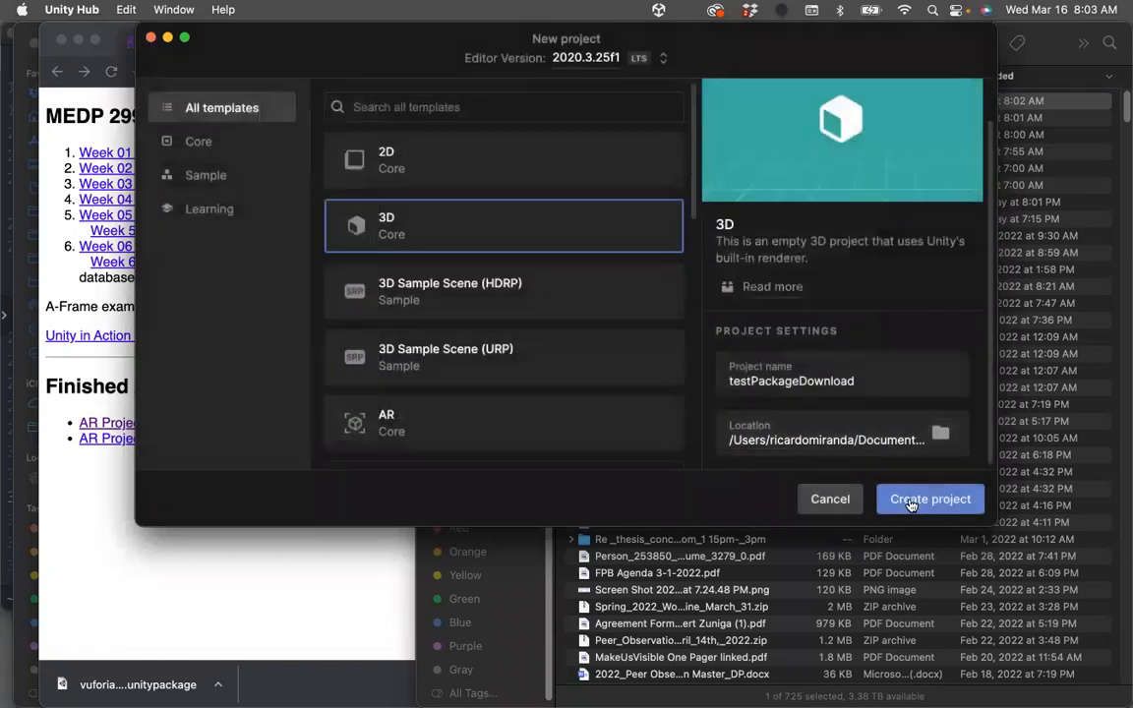
click(910, 502)
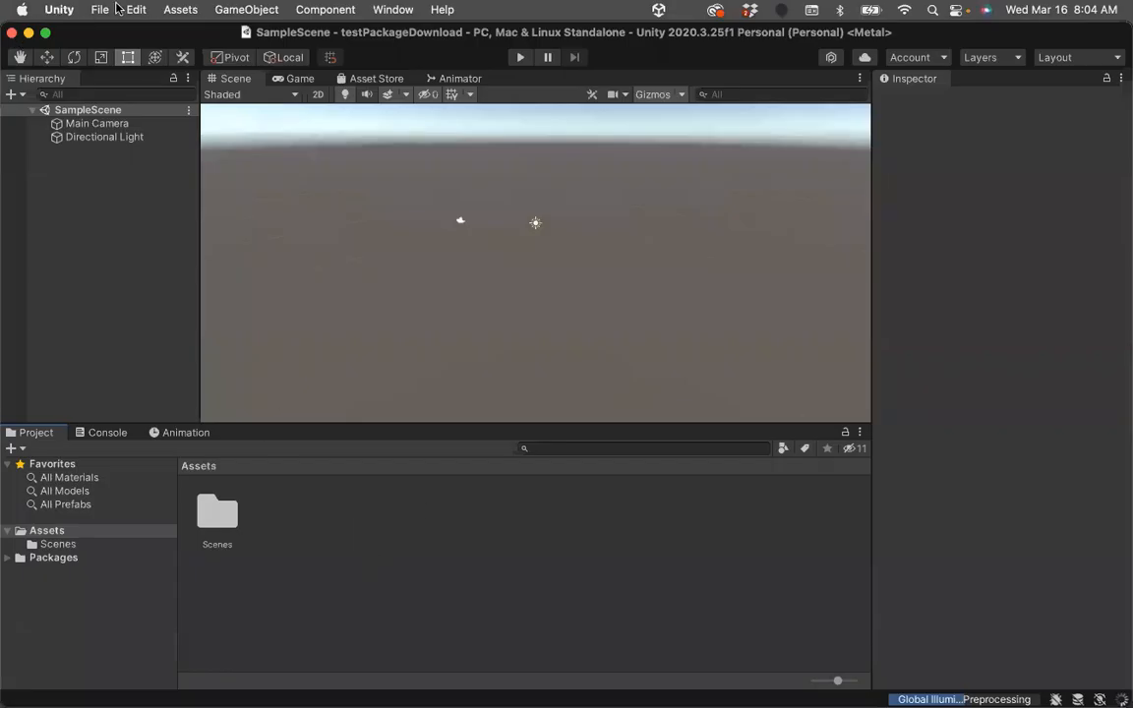
- Start importing a custom package into the testPackageDownload project
click(177, 9)
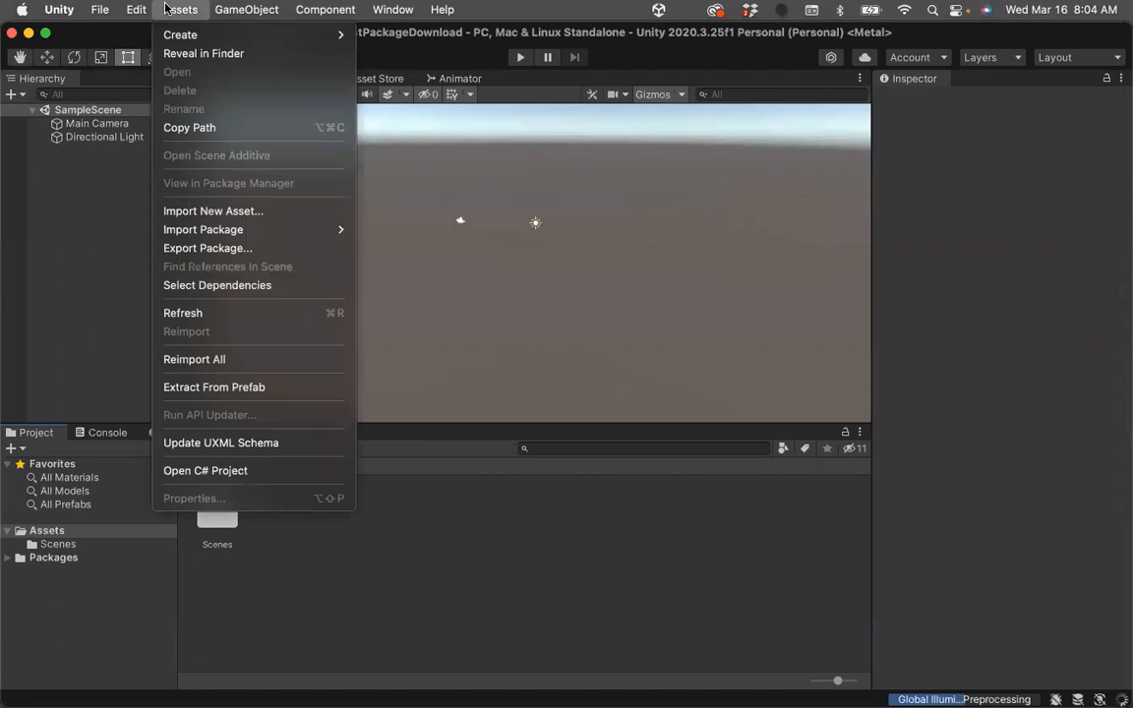
click(173, 11)
click(174, 11)
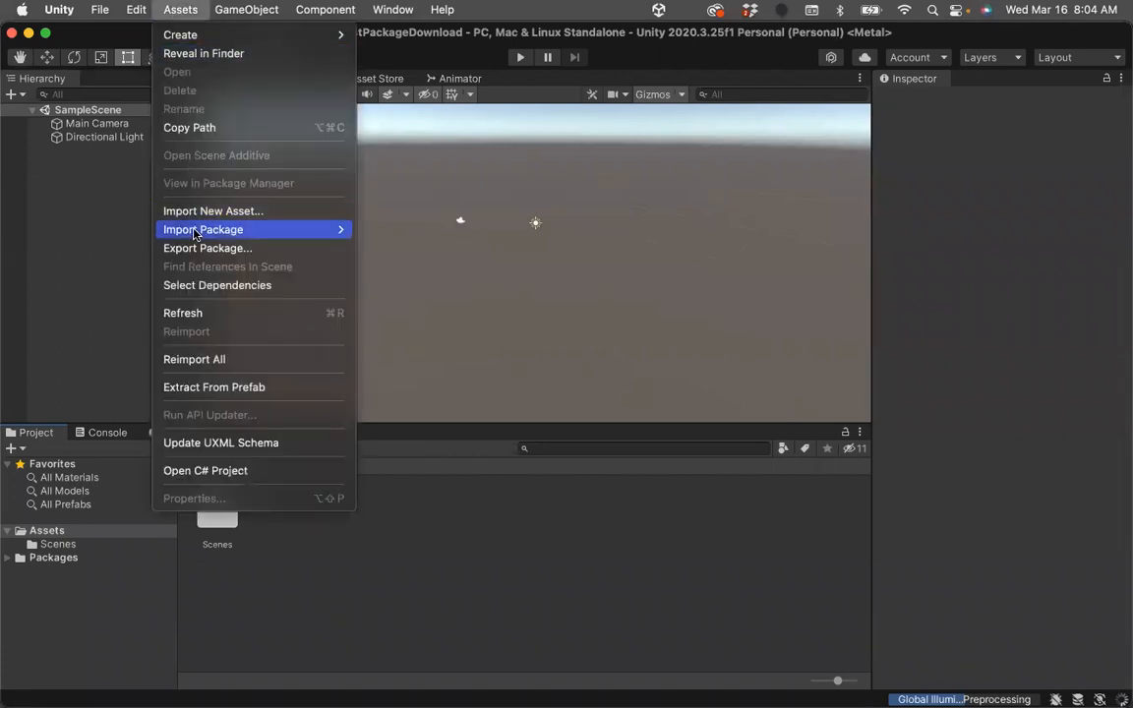
mouse_move(203, 229)
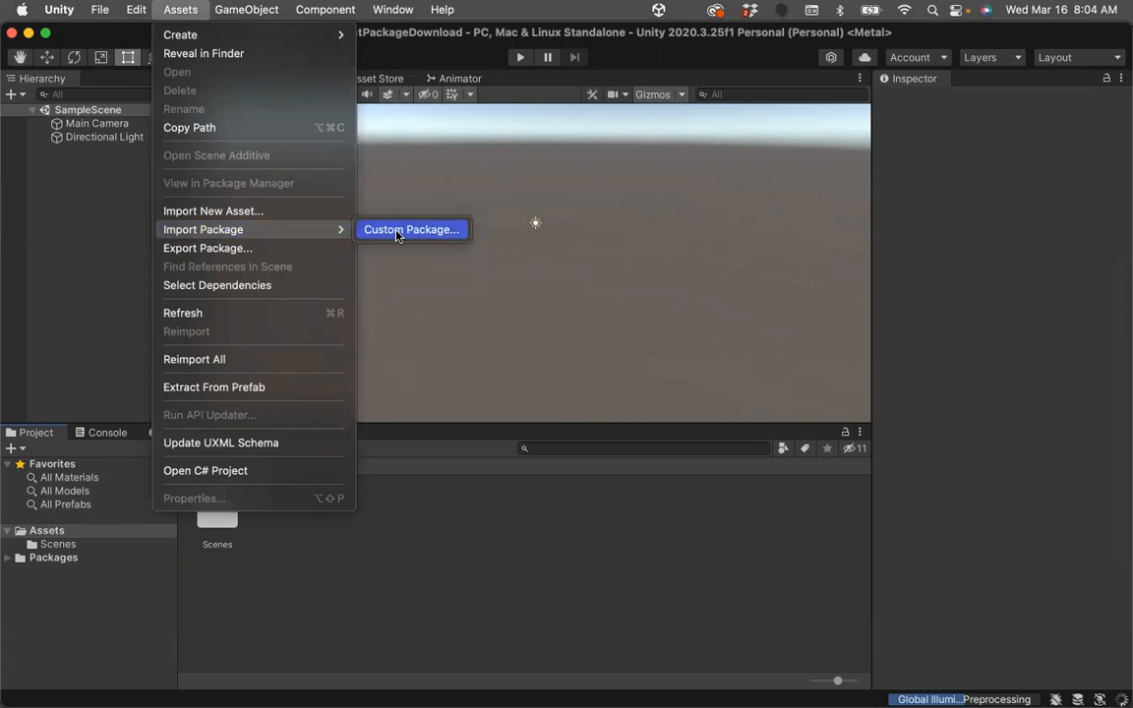
click(398, 232)
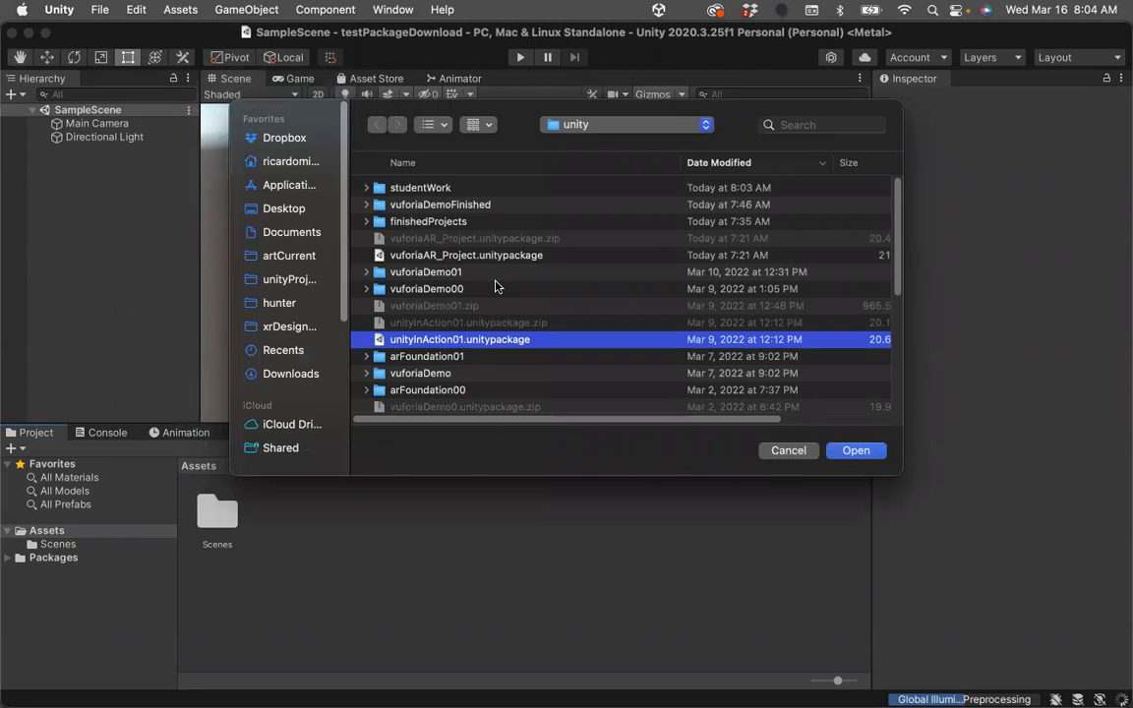
- Look for the package file in the studentWork folder's testPackageDownload project and its Packages subfolder
click(705, 126)
click(436, 192)
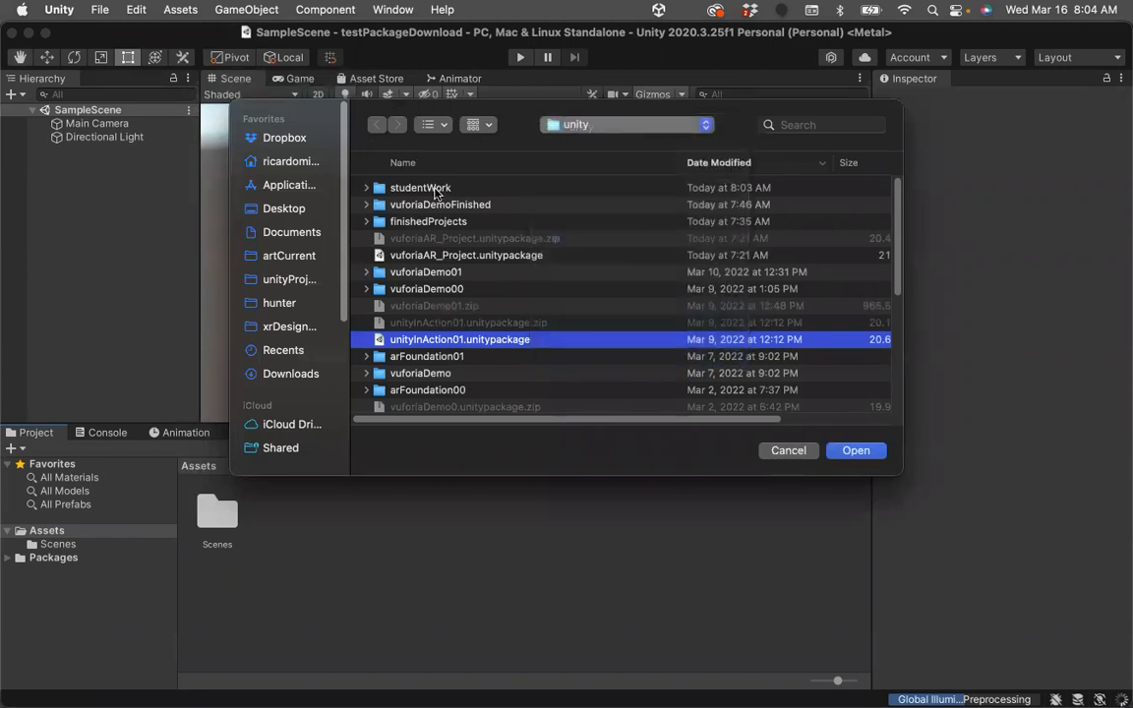
click(436, 192)
double_click(376, 189)
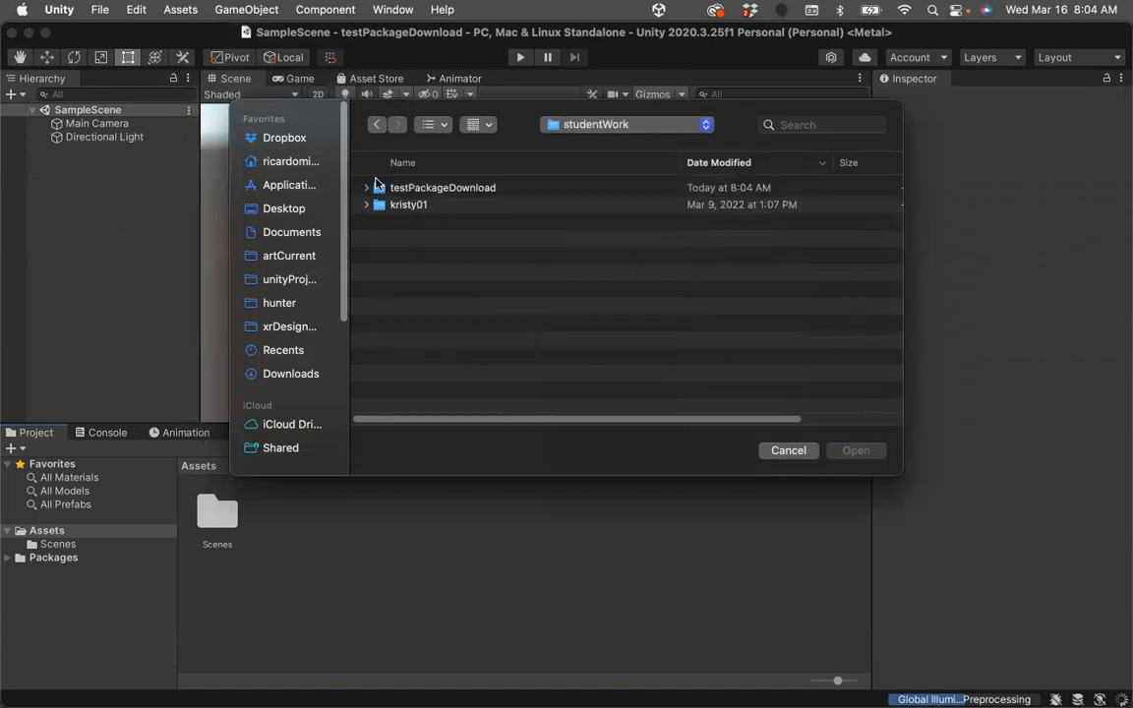
click(379, 191)
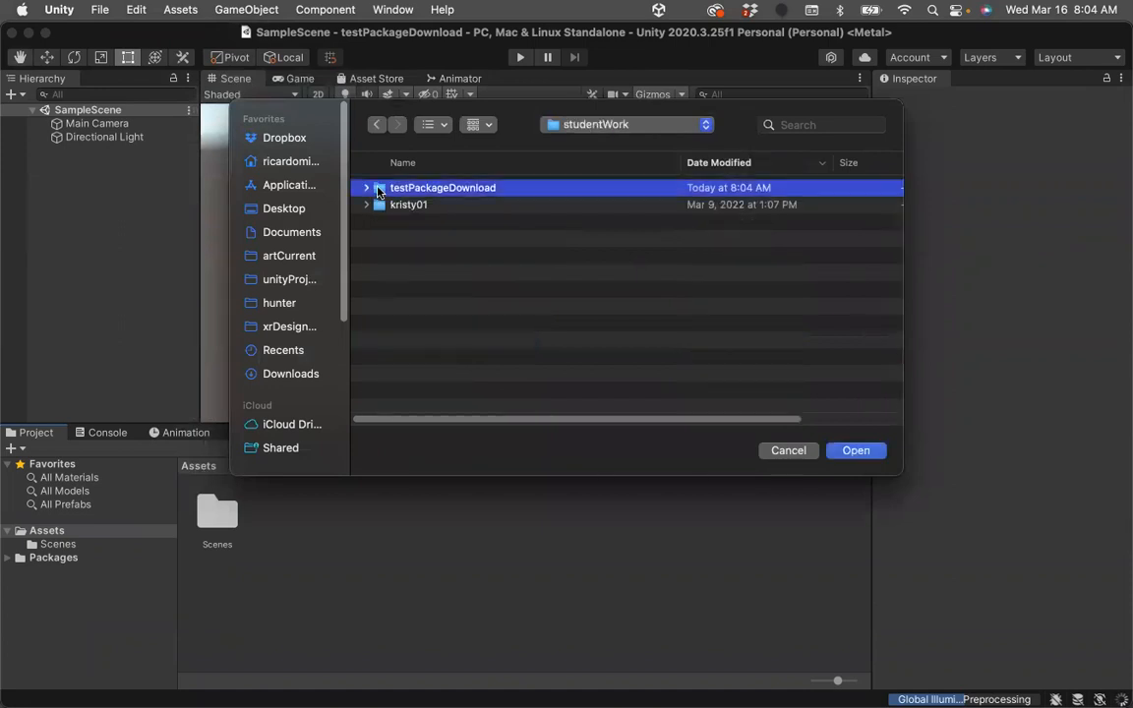
click(848, 452)
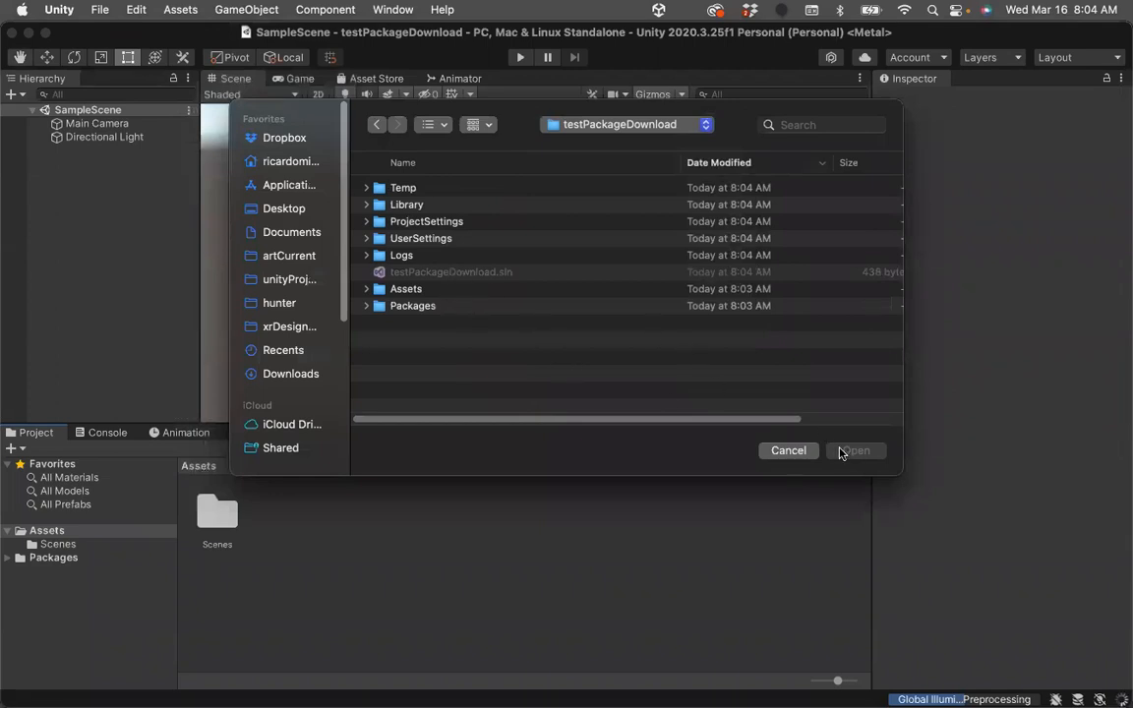
click(397, 308)
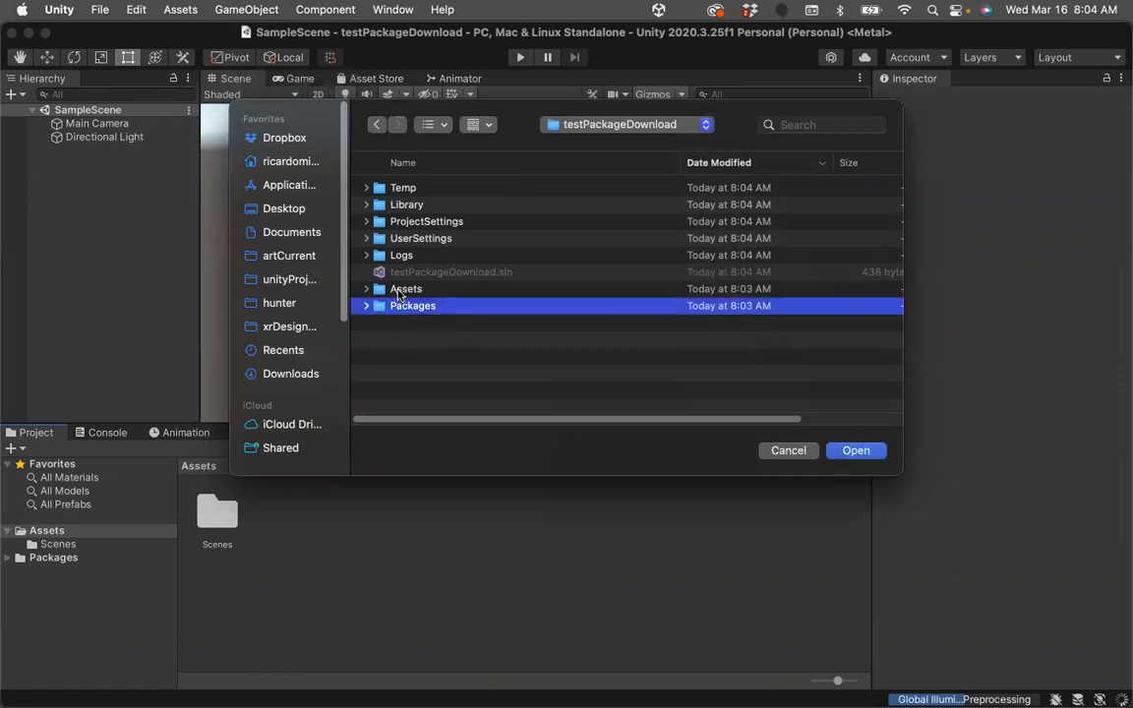
click(367, 307)
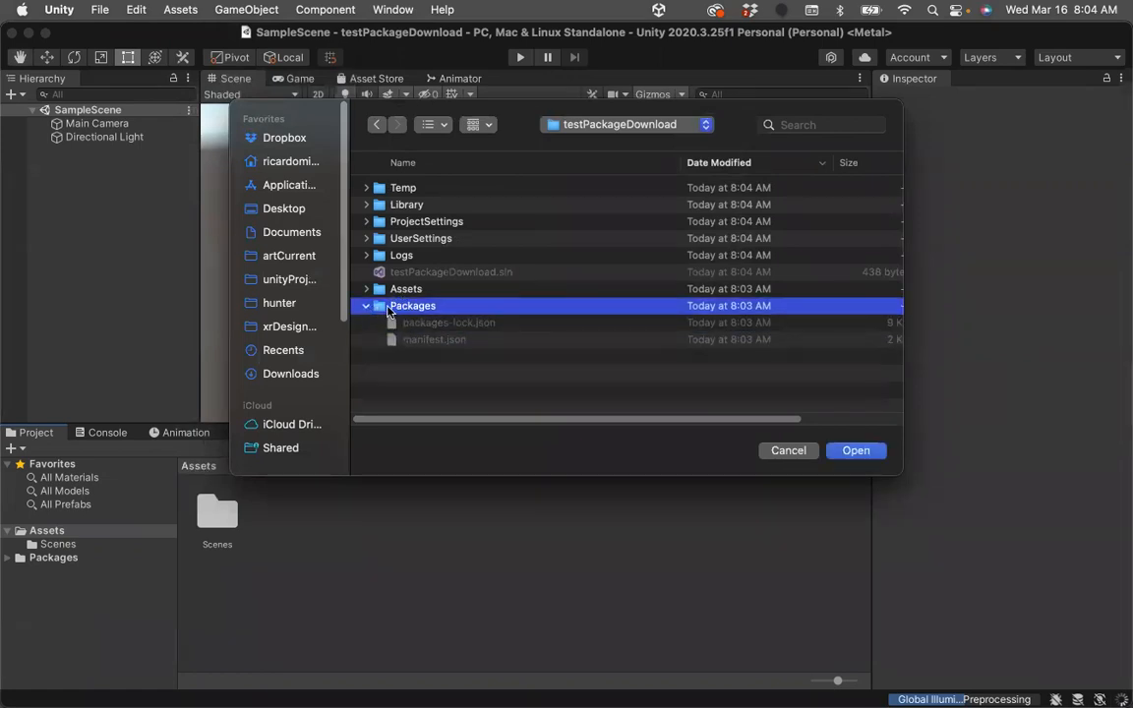
click(853, 452)
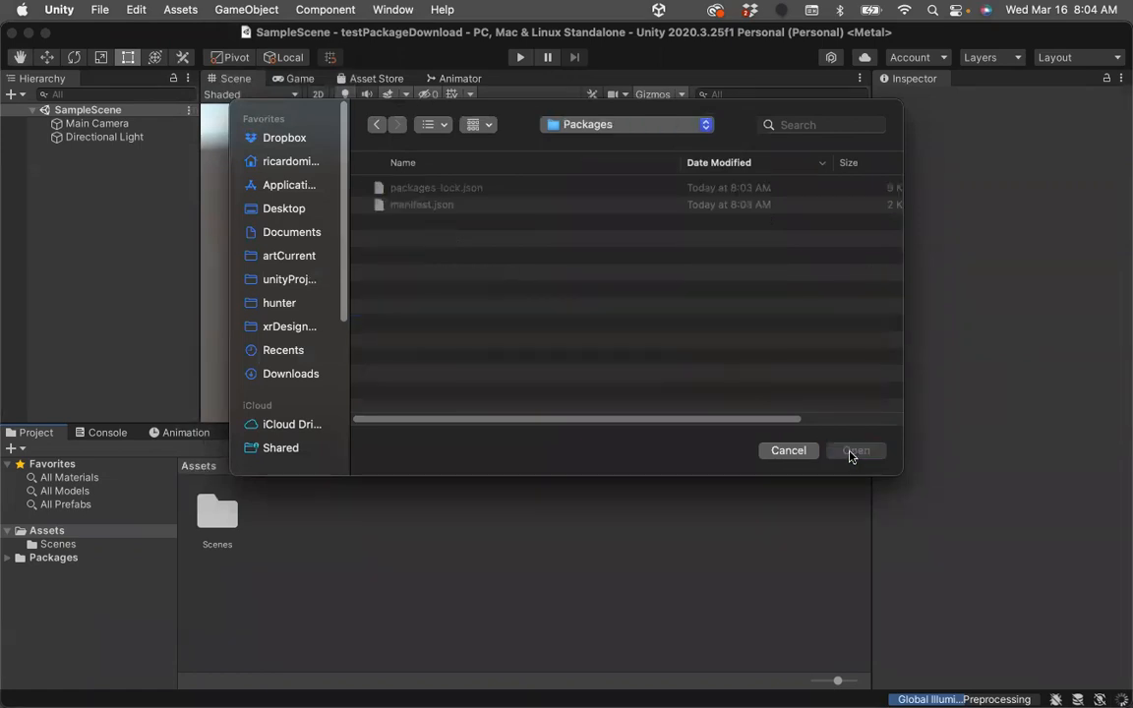
- Go back through studentWork to testPackageDownload and check its Assets and ProjectSettings folders for the package file
click(704, 125)
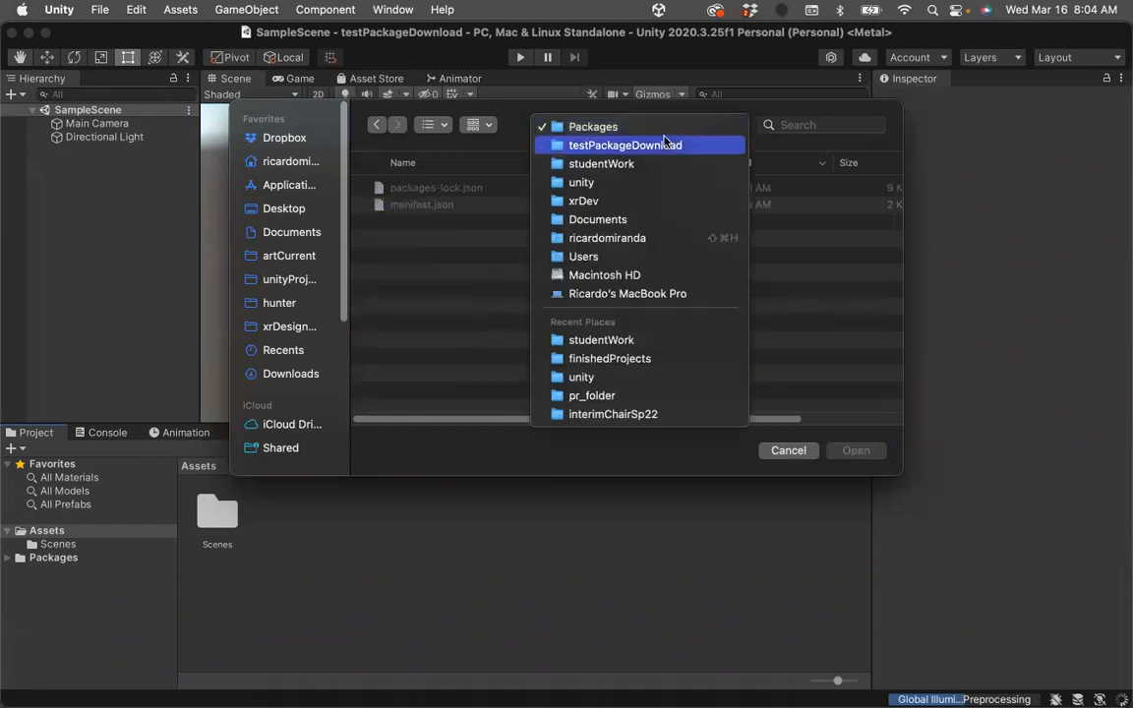
click(664, 145)
click(698, 127)
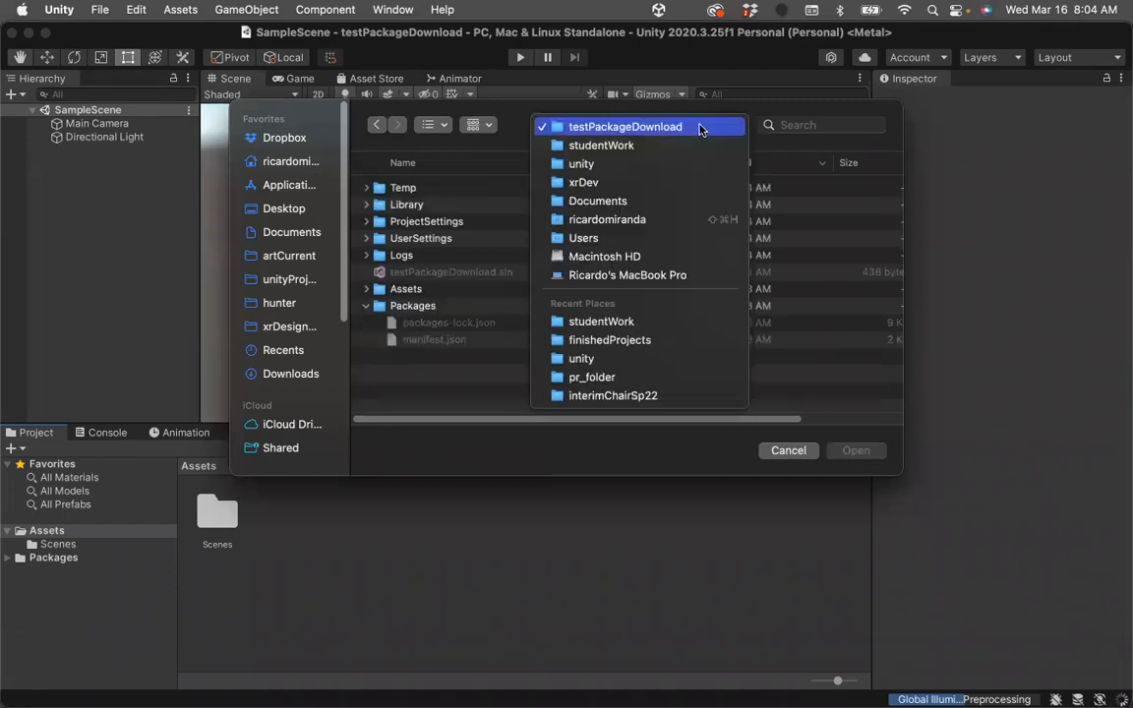
click(676, 146)
click(371, 189)
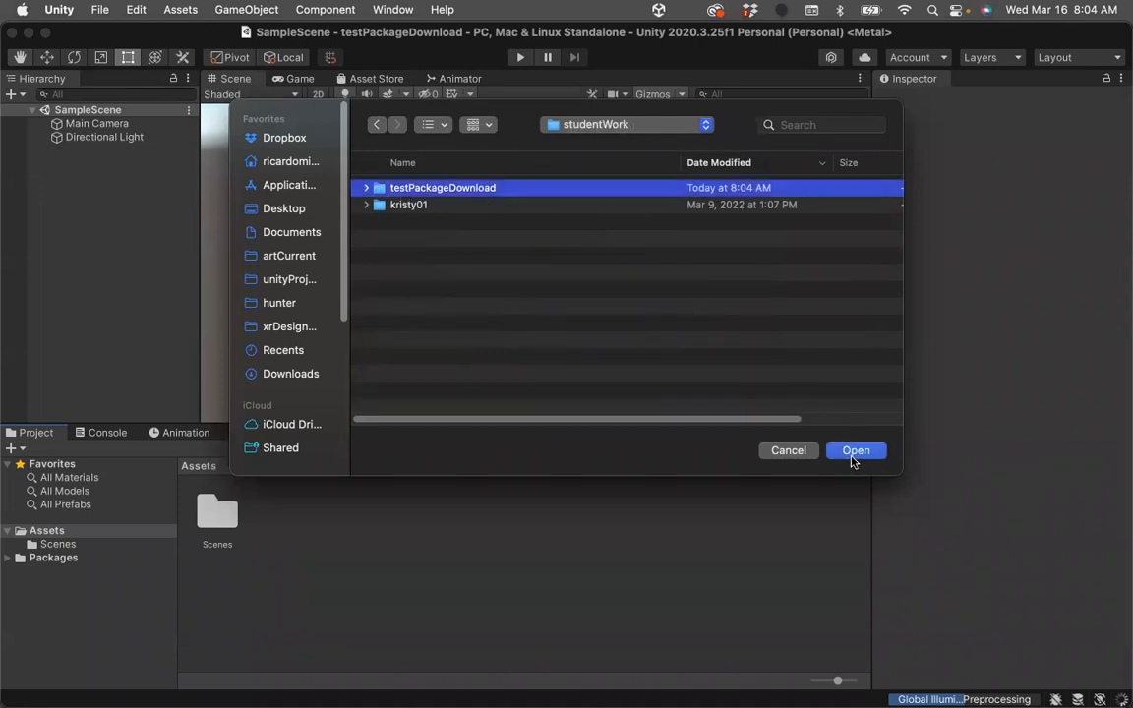
click(855, 455)
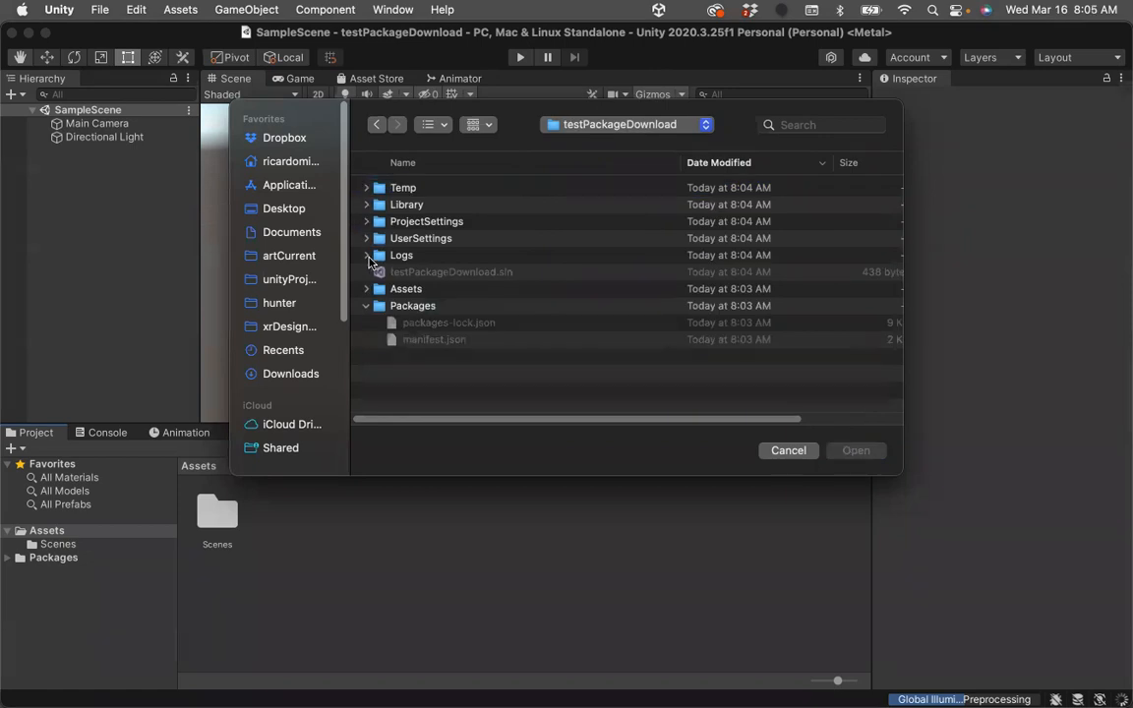
click(366, 306)
click(366, 288)
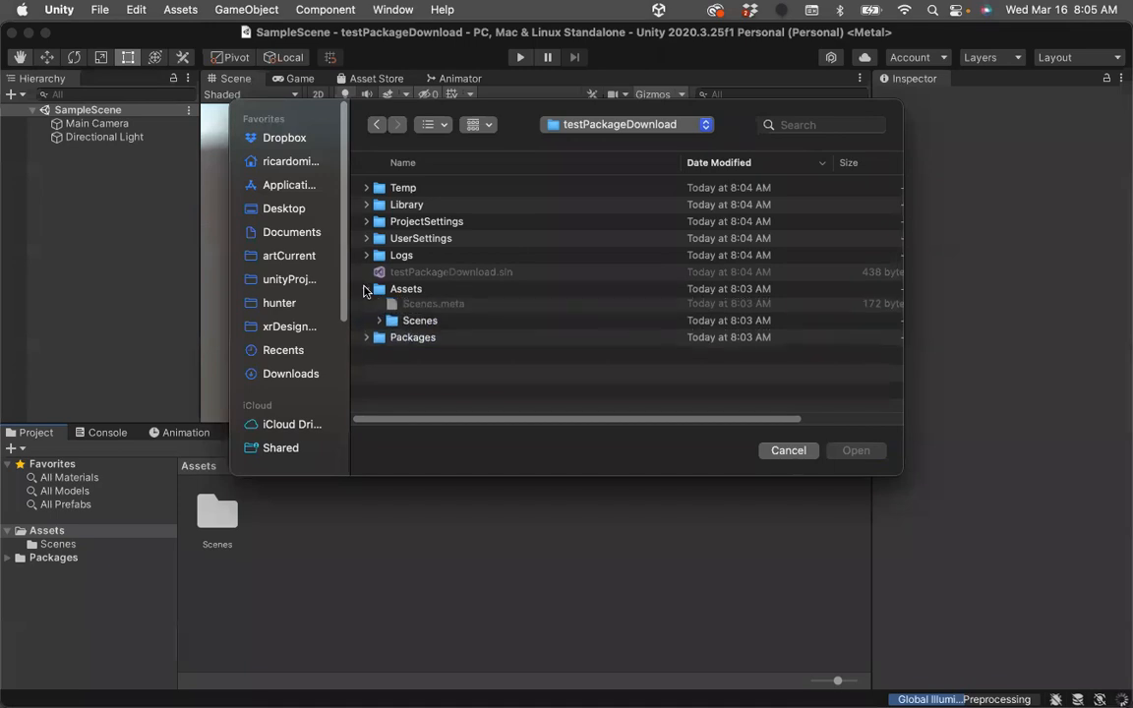
click(366, 288)
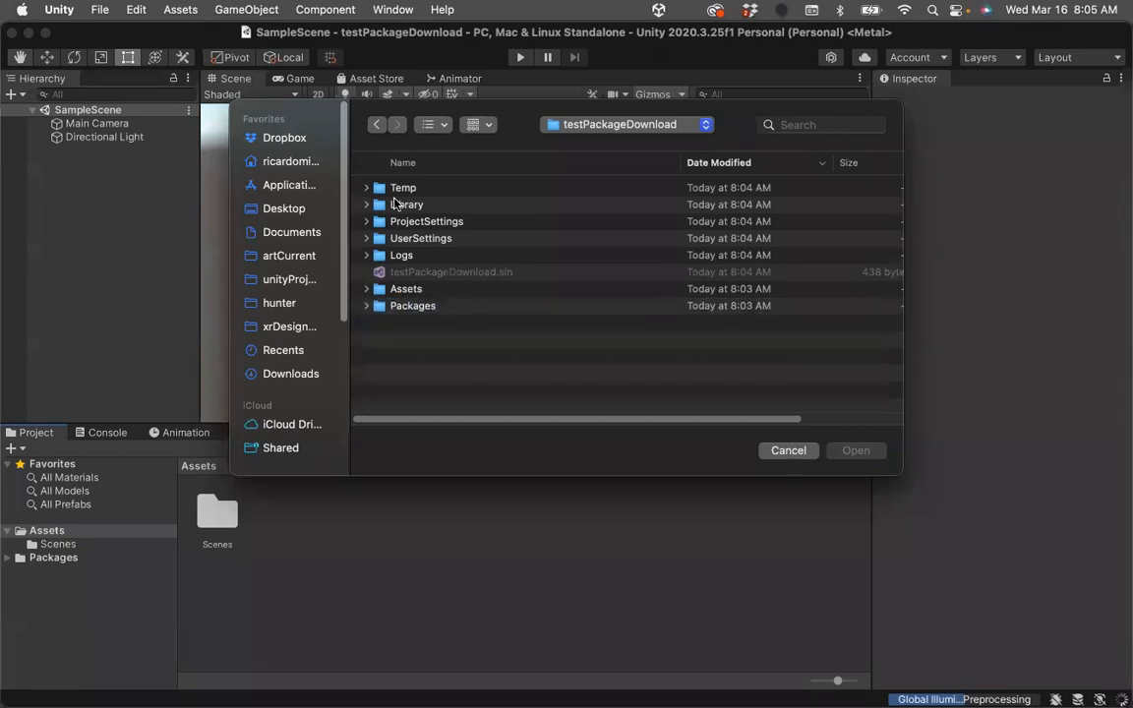
click(366, 222)
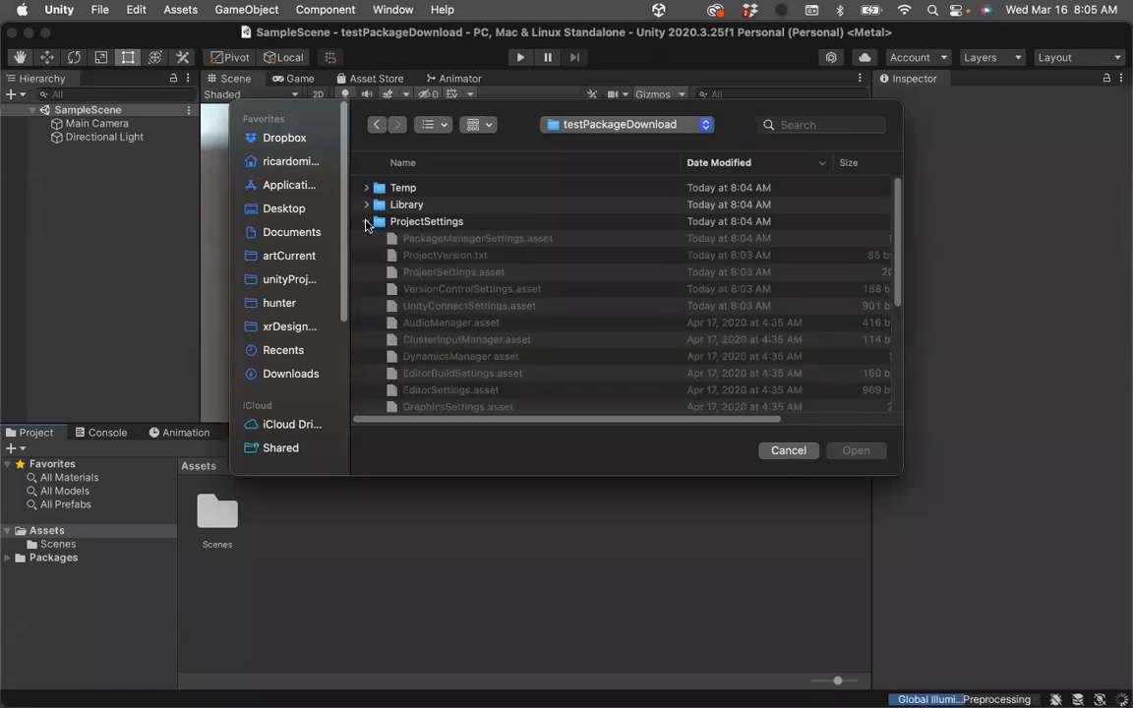
click(366, 222)
click(704, 125)
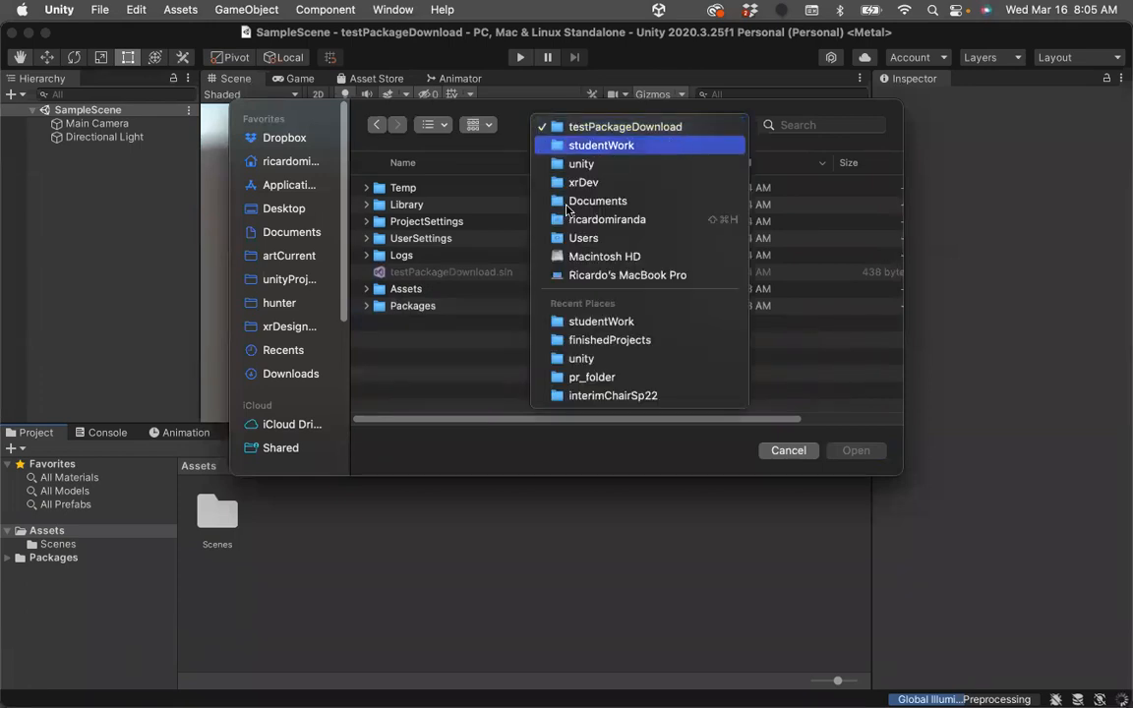
click(595, 145)
click(455, 189)
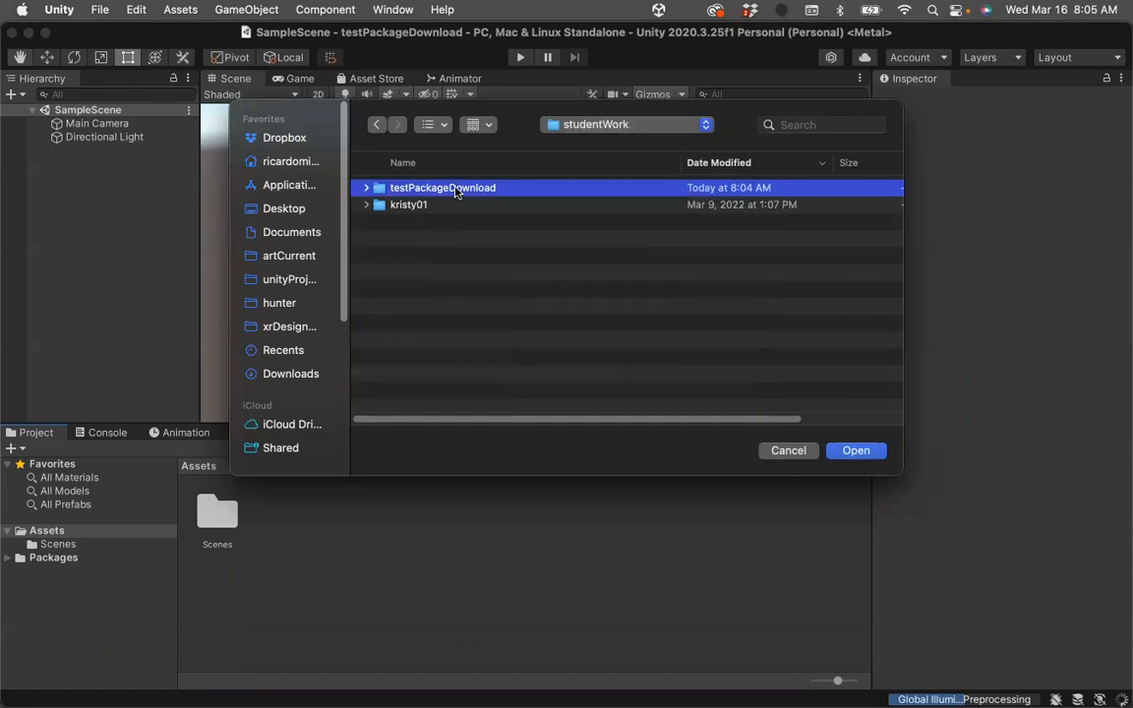
click(850, 455)
click(706, 126)
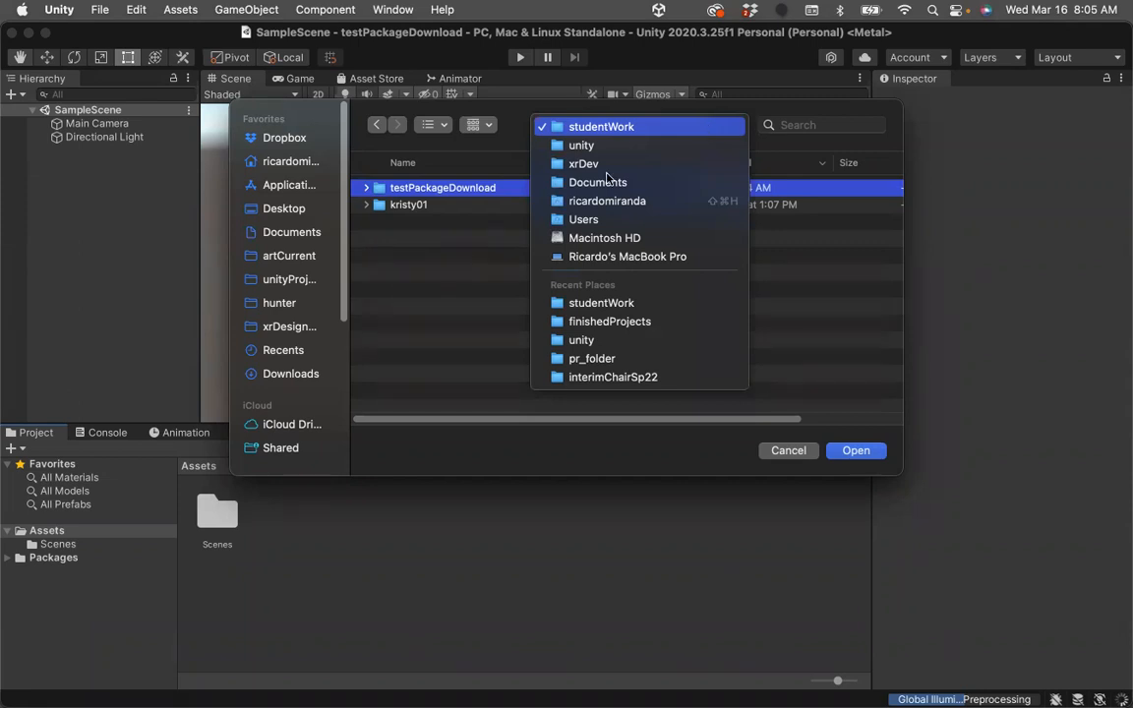
click(430, 323)
- Import all items of vuforiaAR_Project.unitypackage from the Downloads folder and reload the open SampleScene
click(288, 375)
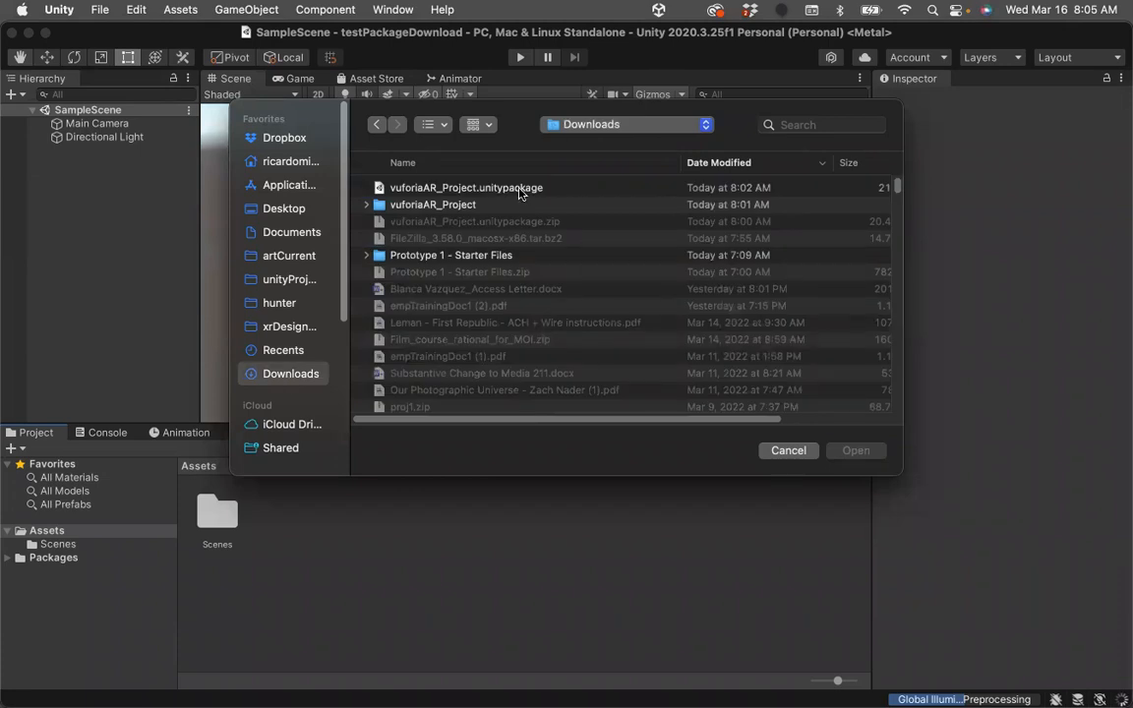
click(517, 190)
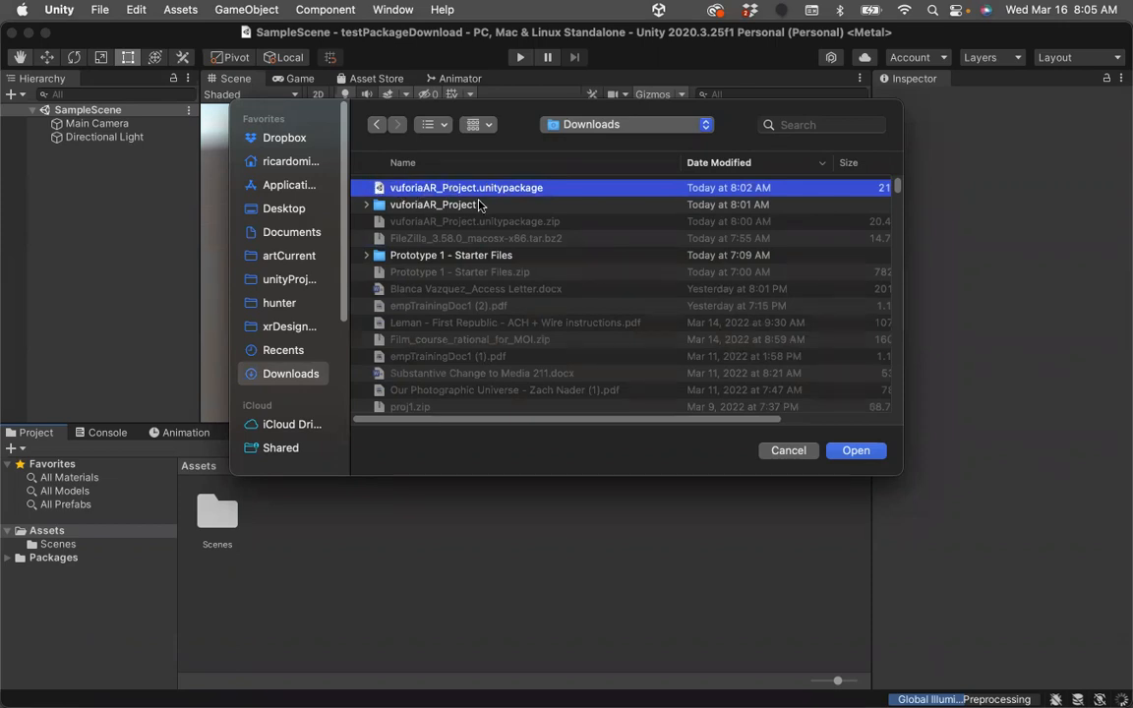
click(856, 451)
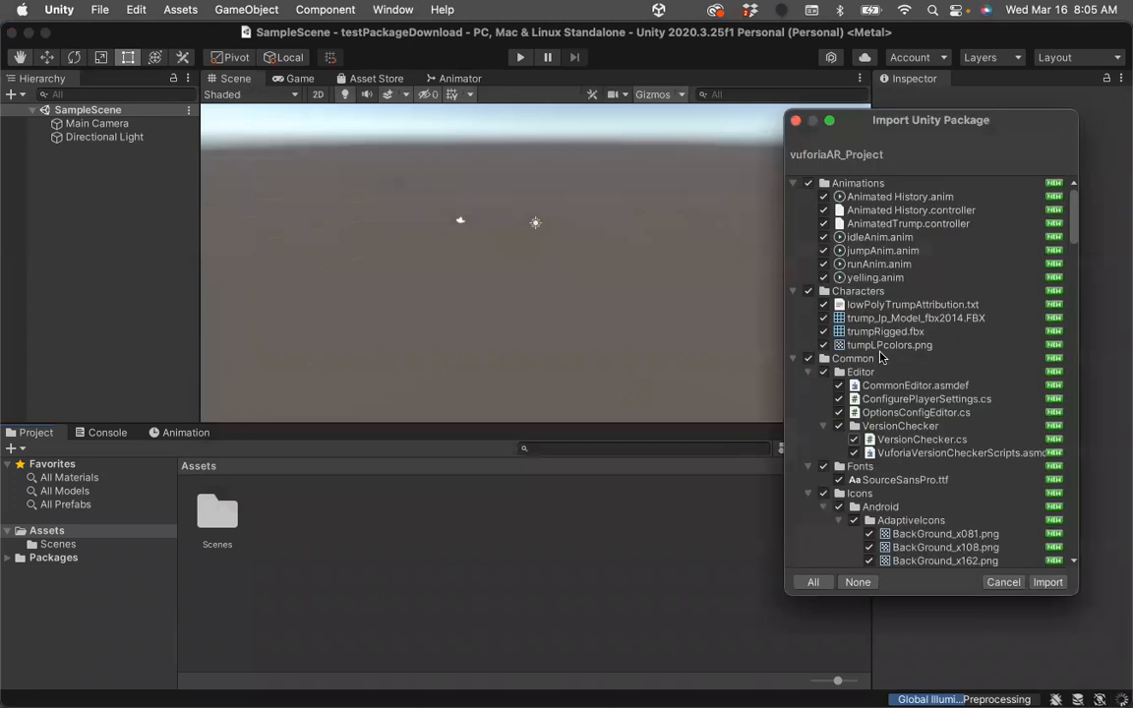
scroll(832, 407, down, 20)
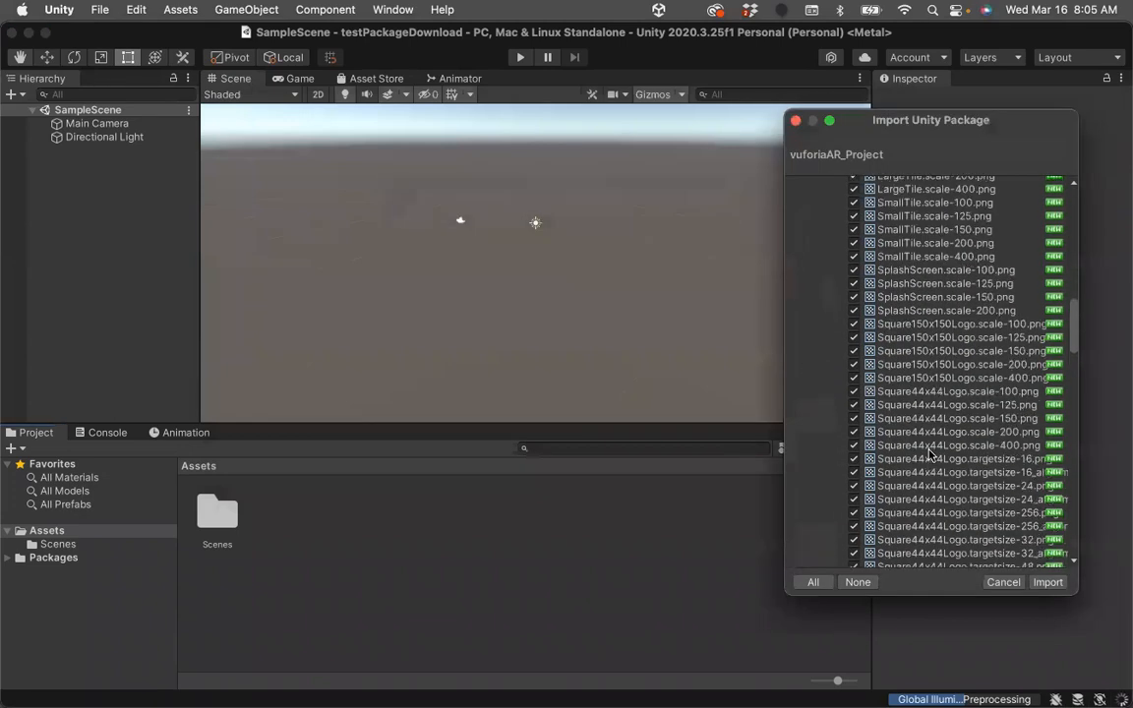
scroll(930, 453, down, 10)
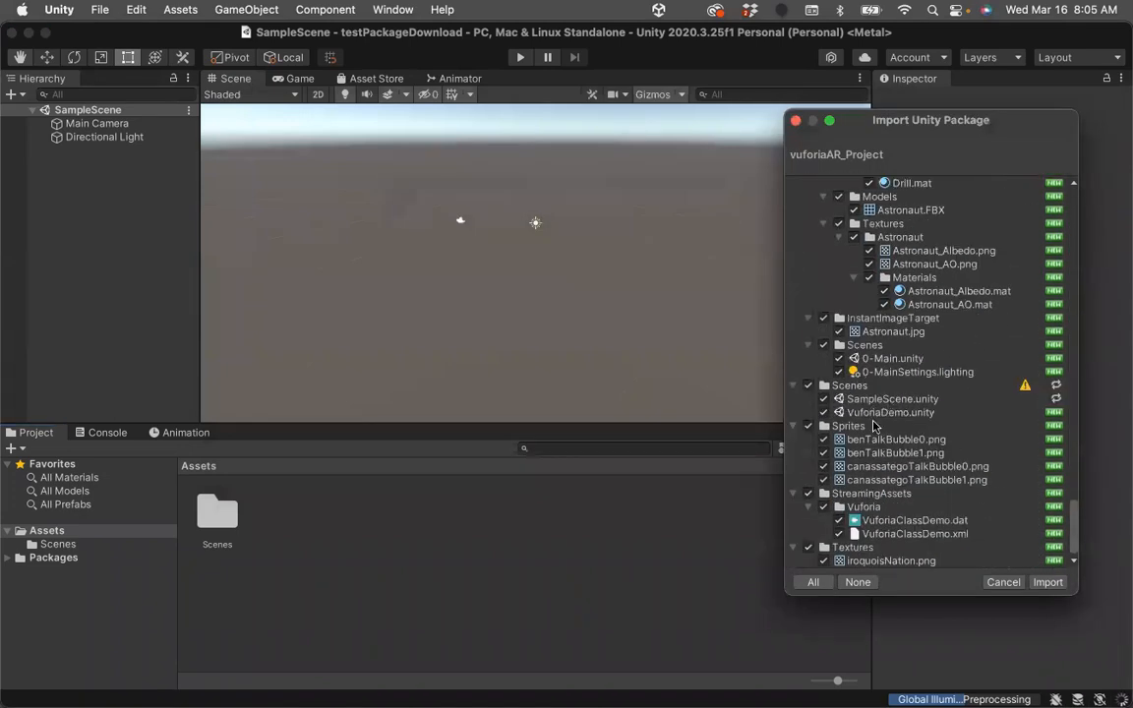
click(1049, 582)
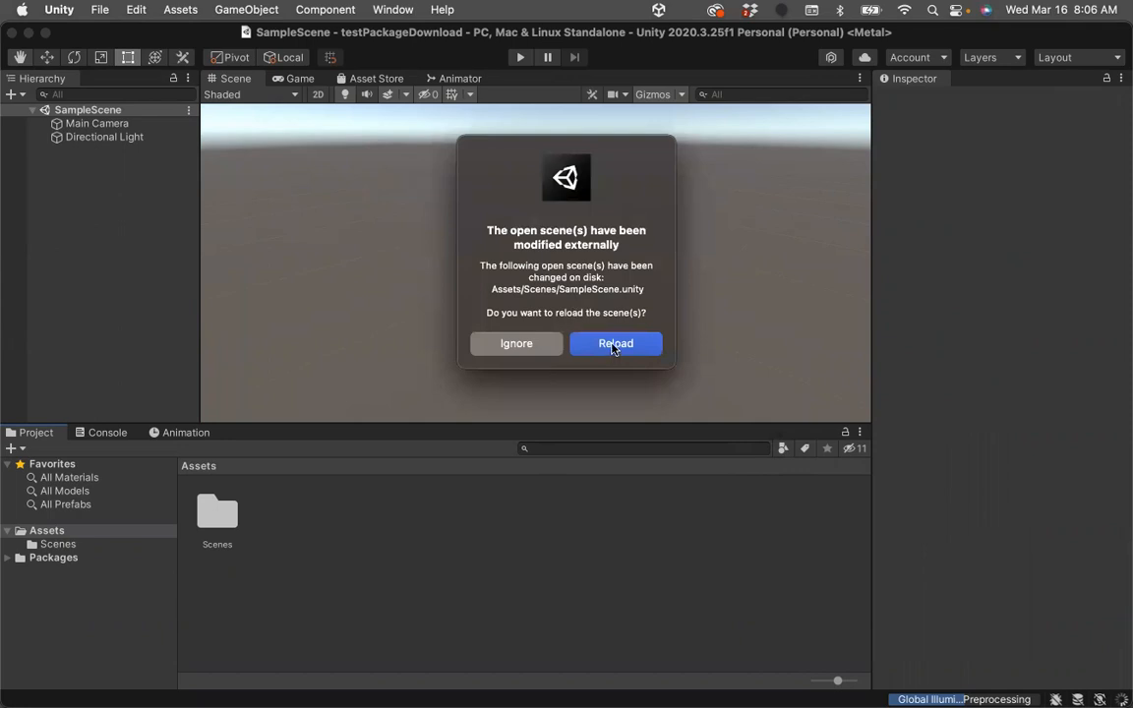
click(612, 346)
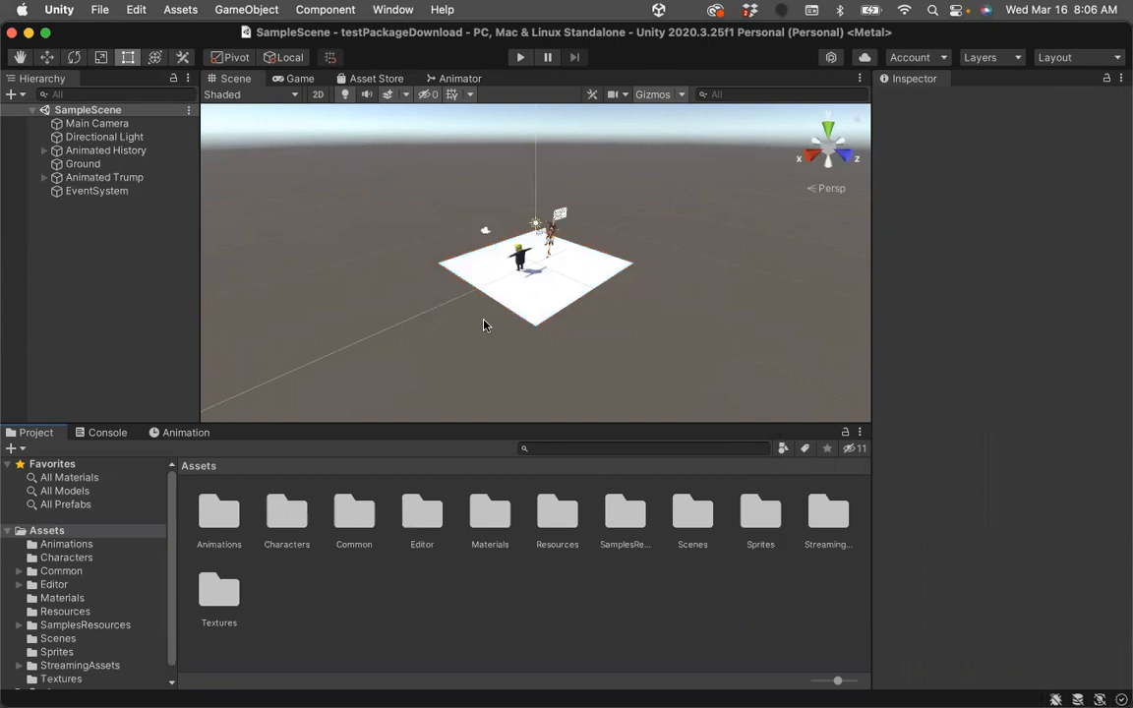
- Test the imported SampleScene in Play mode, and end the playback
click(519, 59)
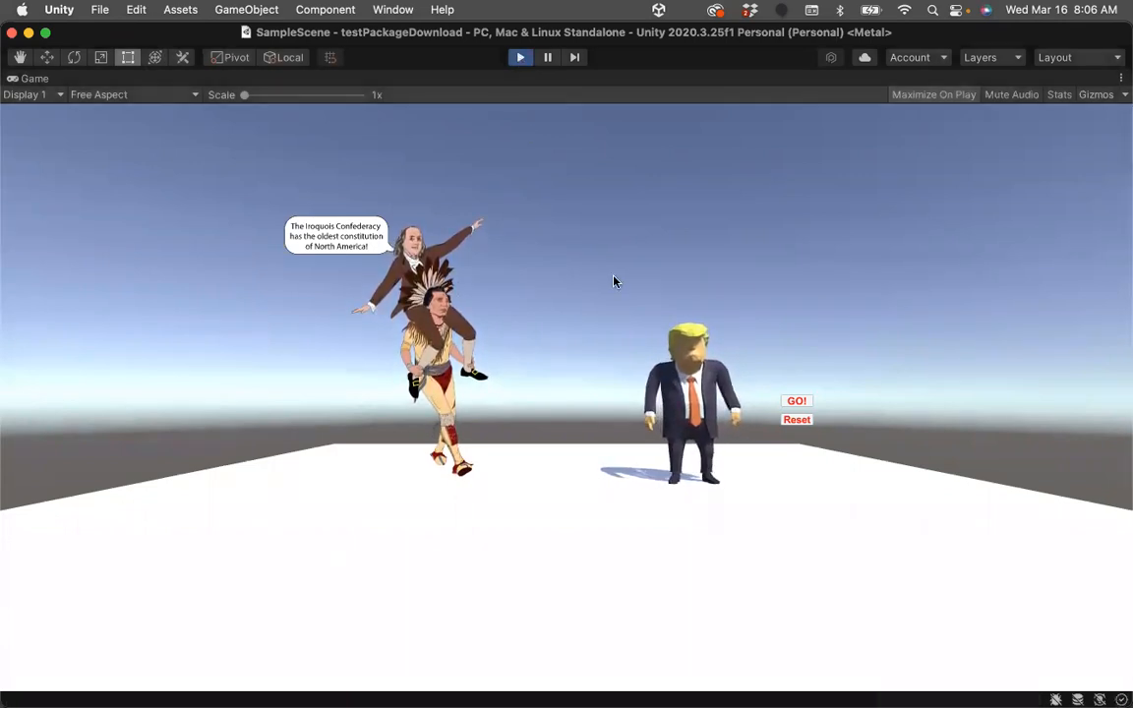
key(super+p)
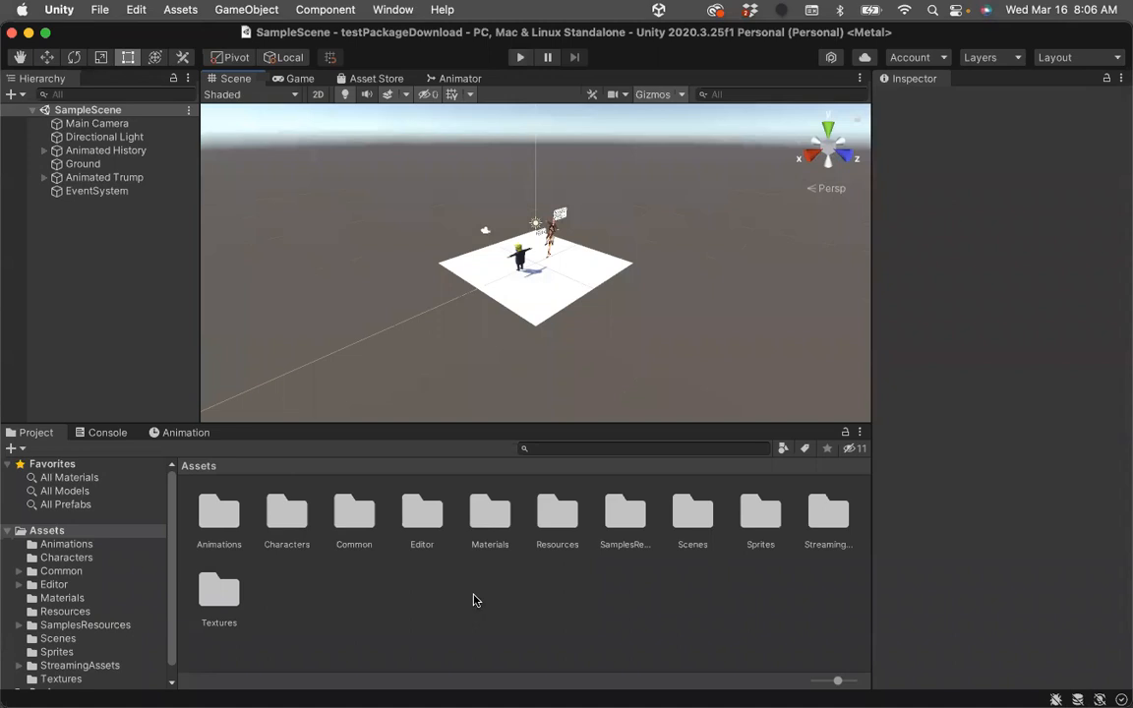
- Open the VuforiaDemo scene from the Scenes folder and inspect the ARCamera's components, down to its script entries
double_click(698, 527)
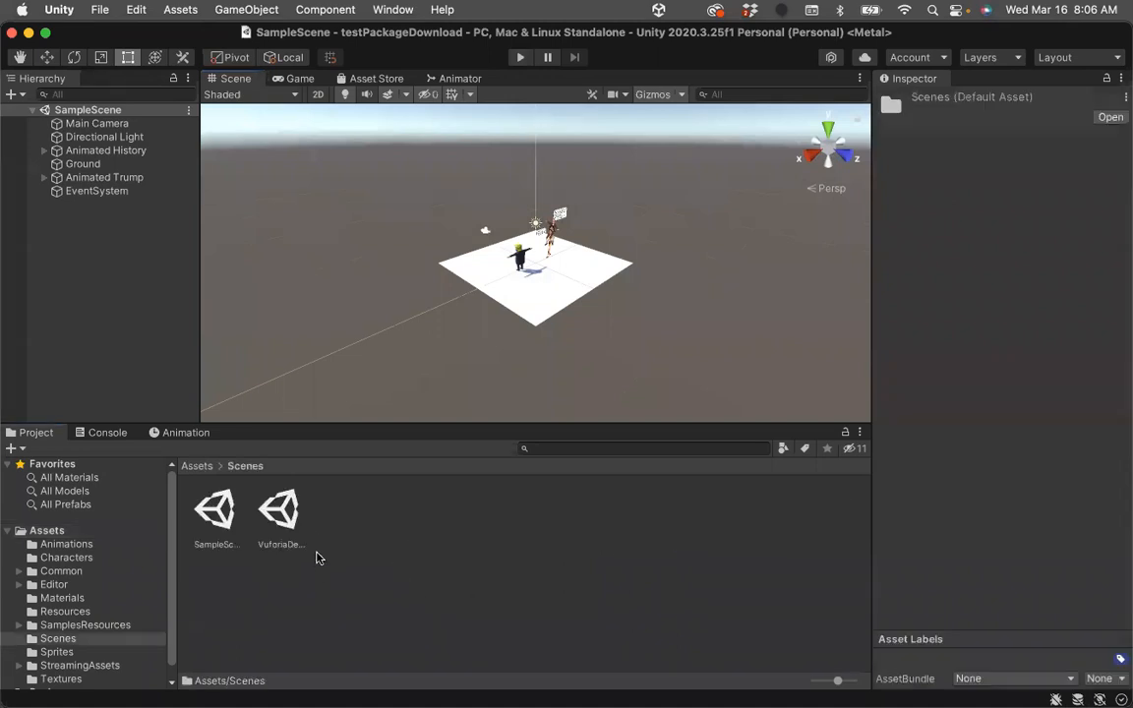
double_click(280, 512)
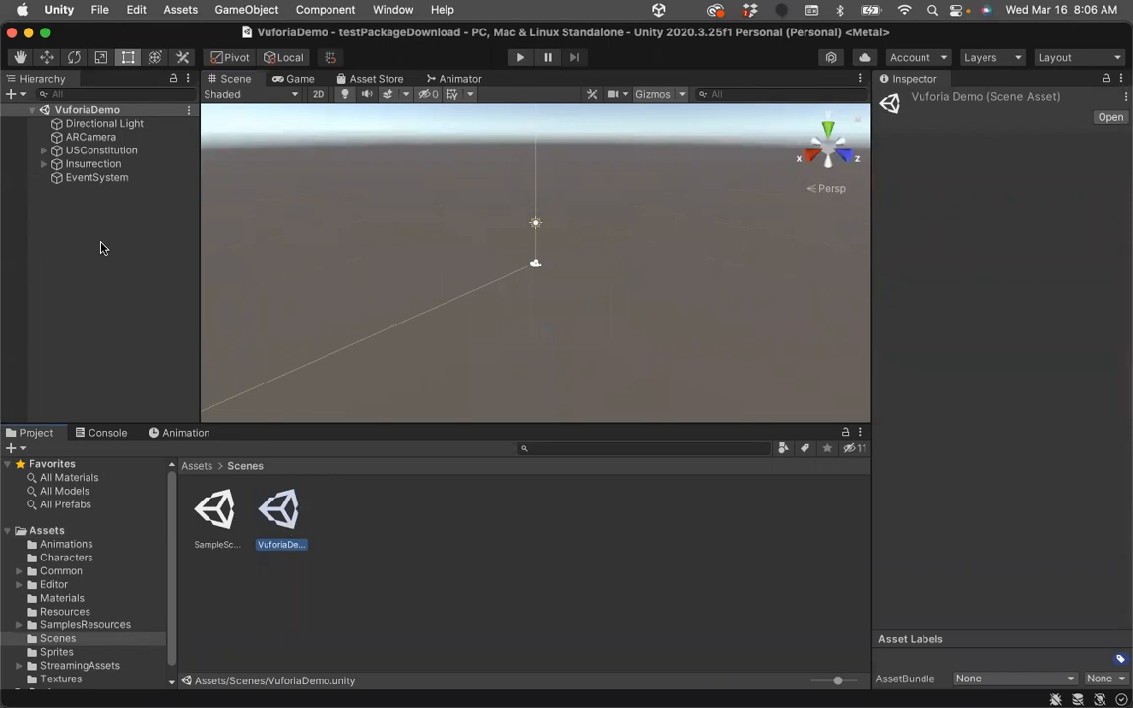
click(83, 138)
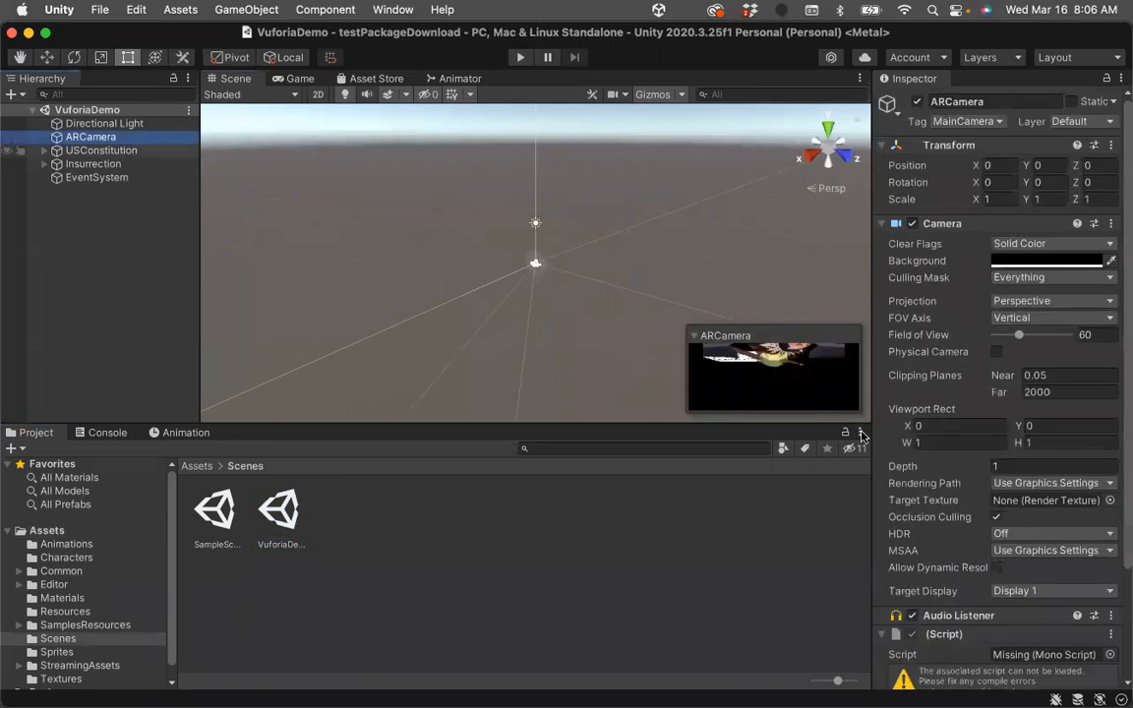
scroll(997, 470, down, 5)
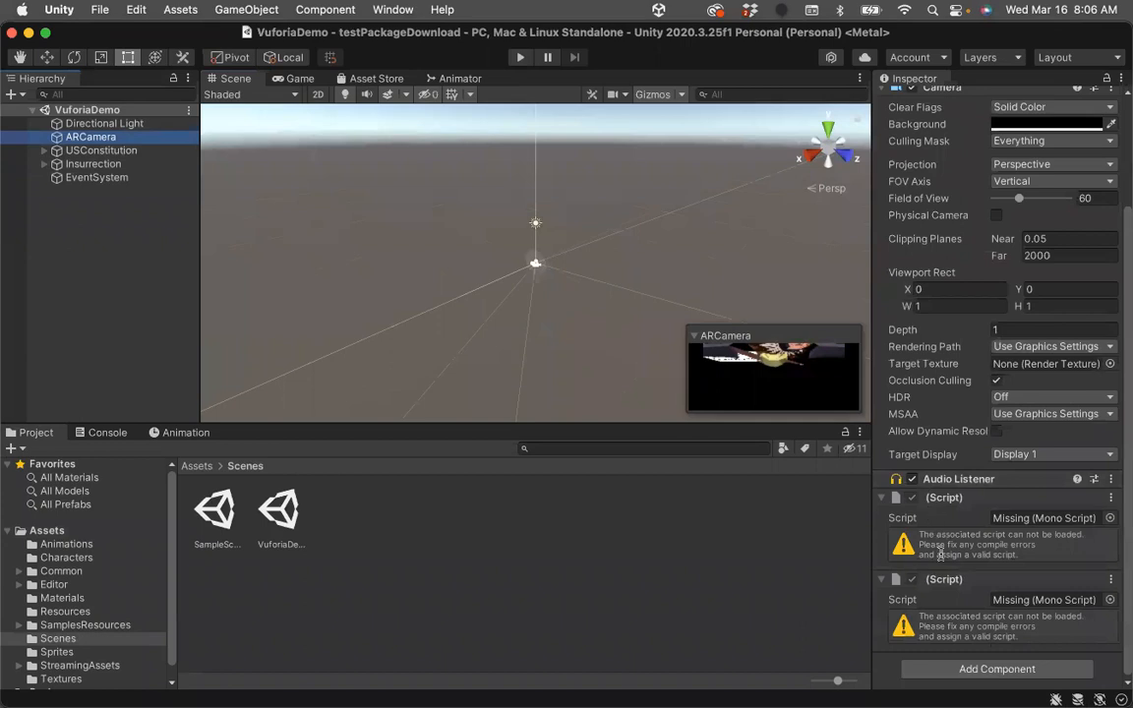
scroll(943, 629, up, 5)
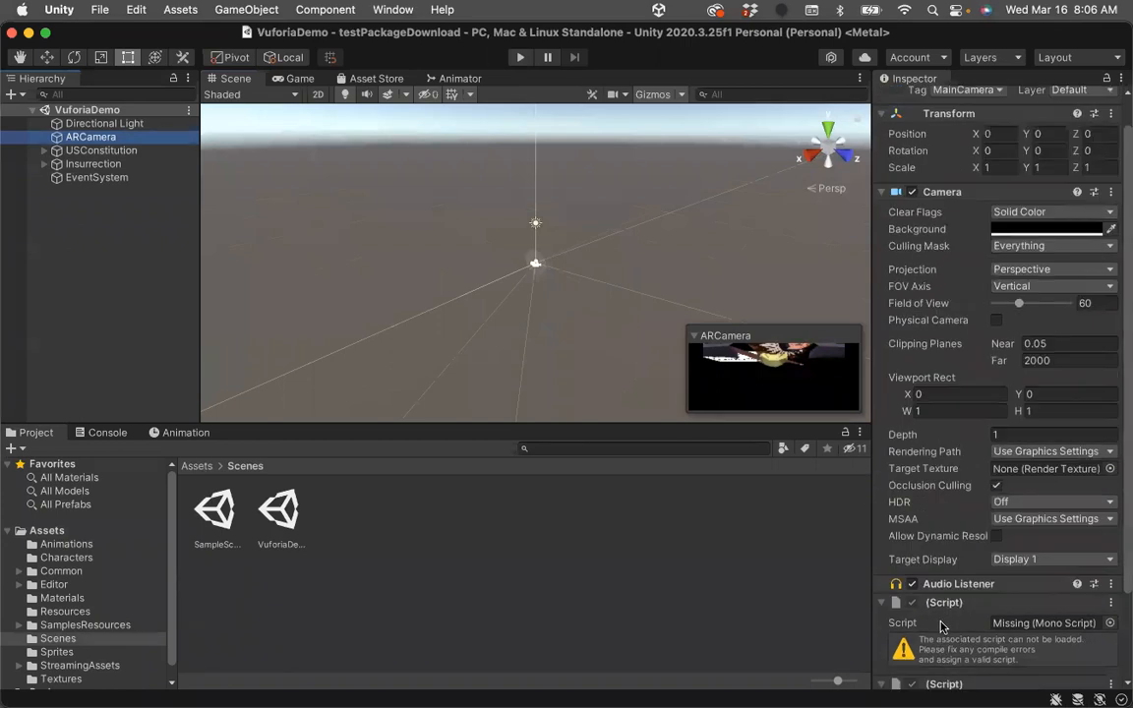
scroll(940, 605, down, 5)
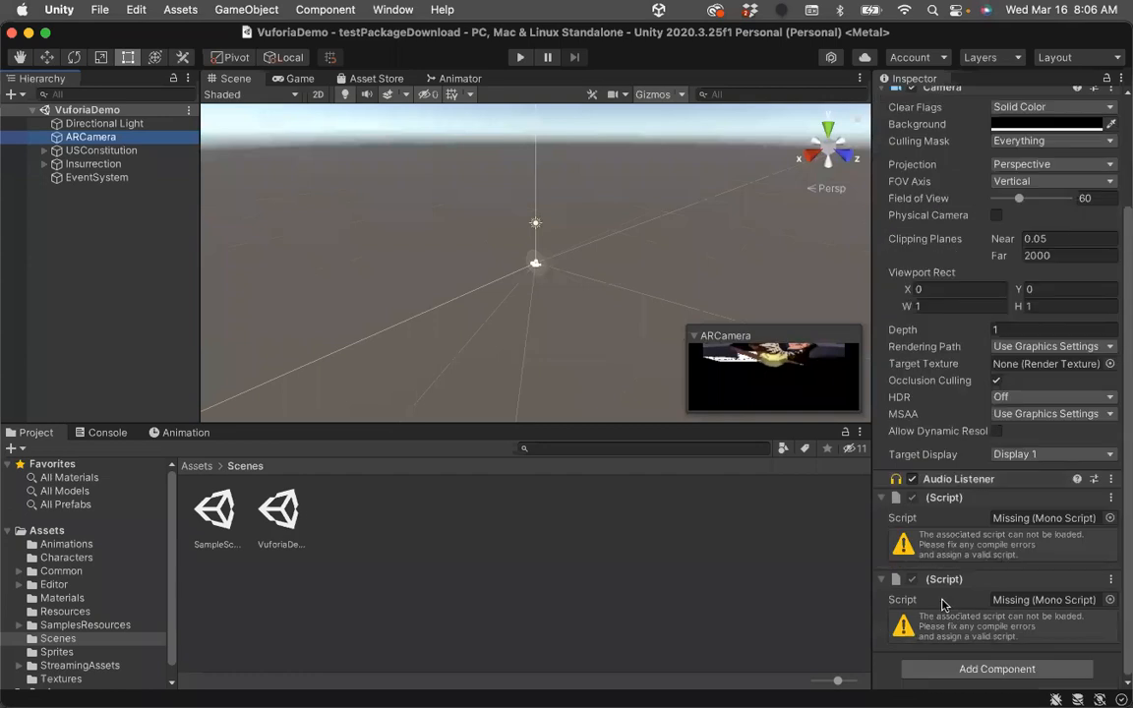
scroll(954, 543, up, 5)
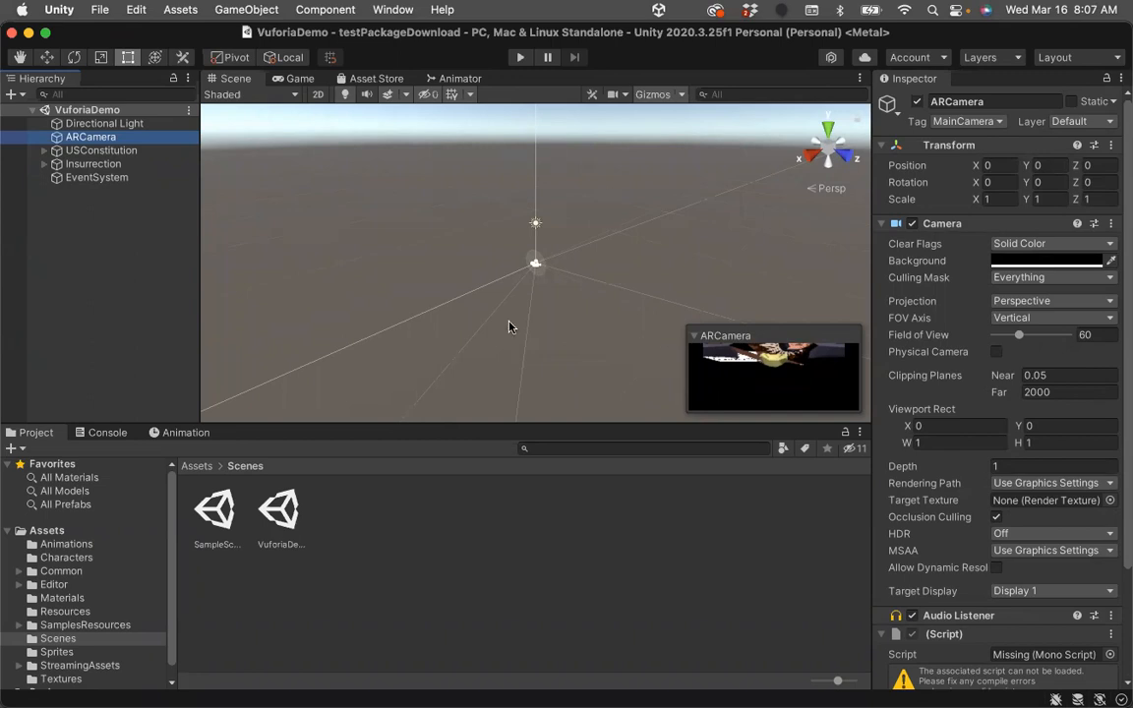
- Reopen SampleScene and examine the child objects of Animated History and Animated Trump
mouse_move(4, 318)
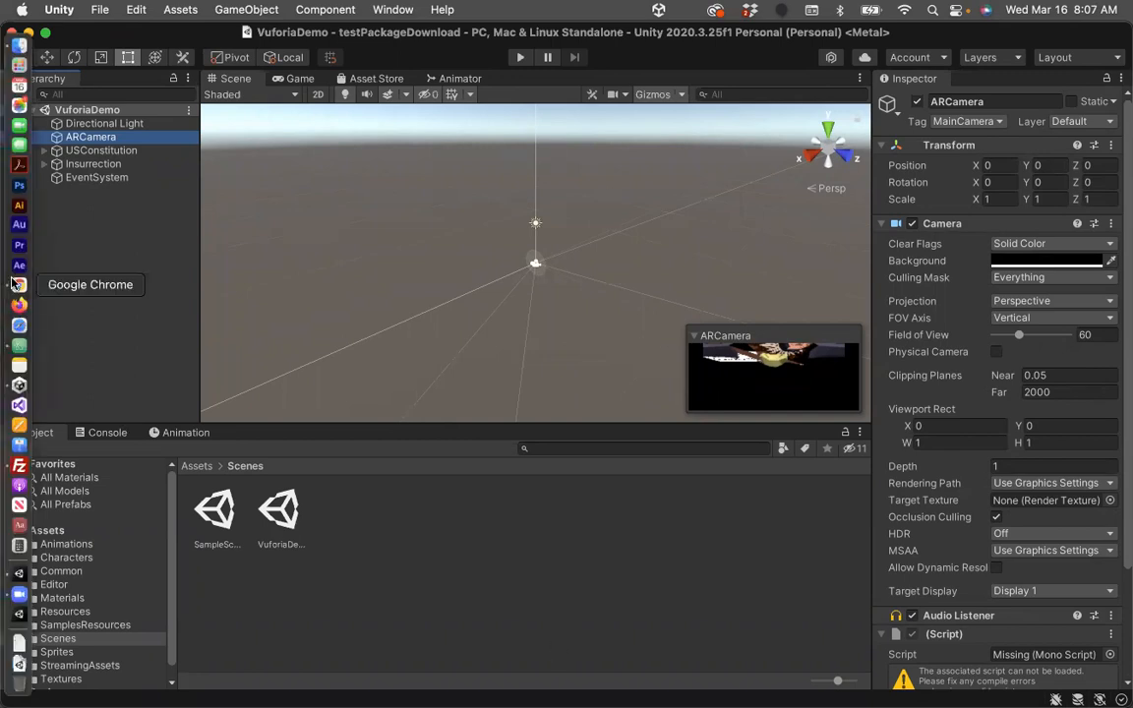
double_click(217, 512)
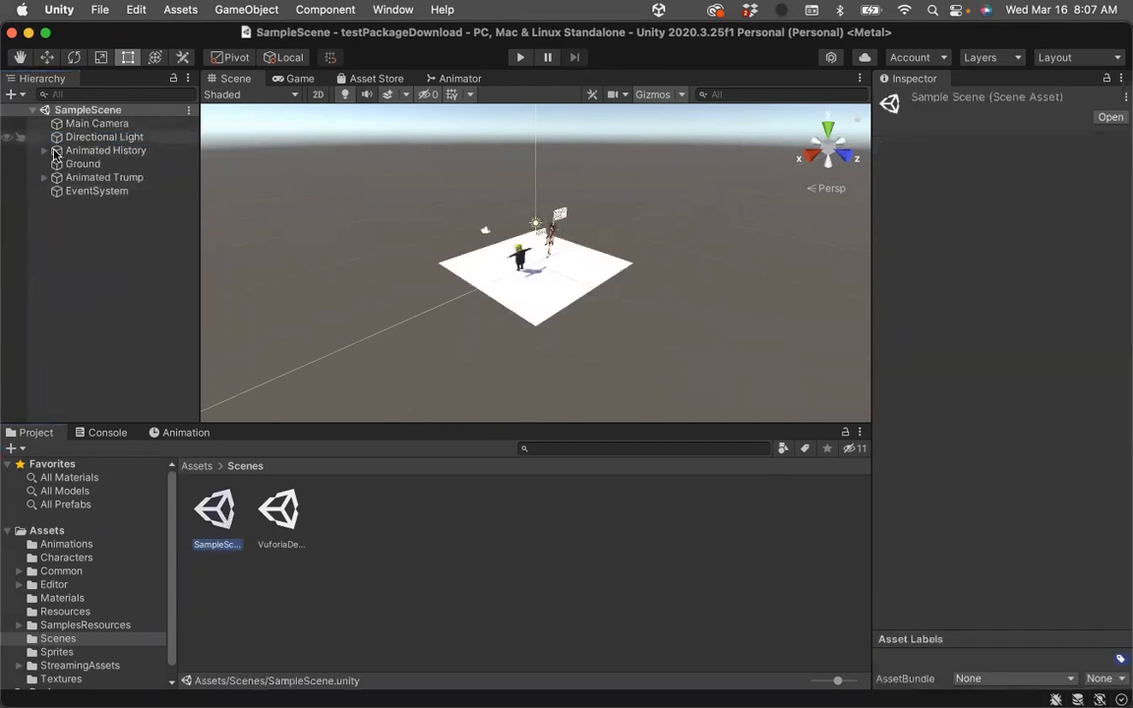
click(45, 152)
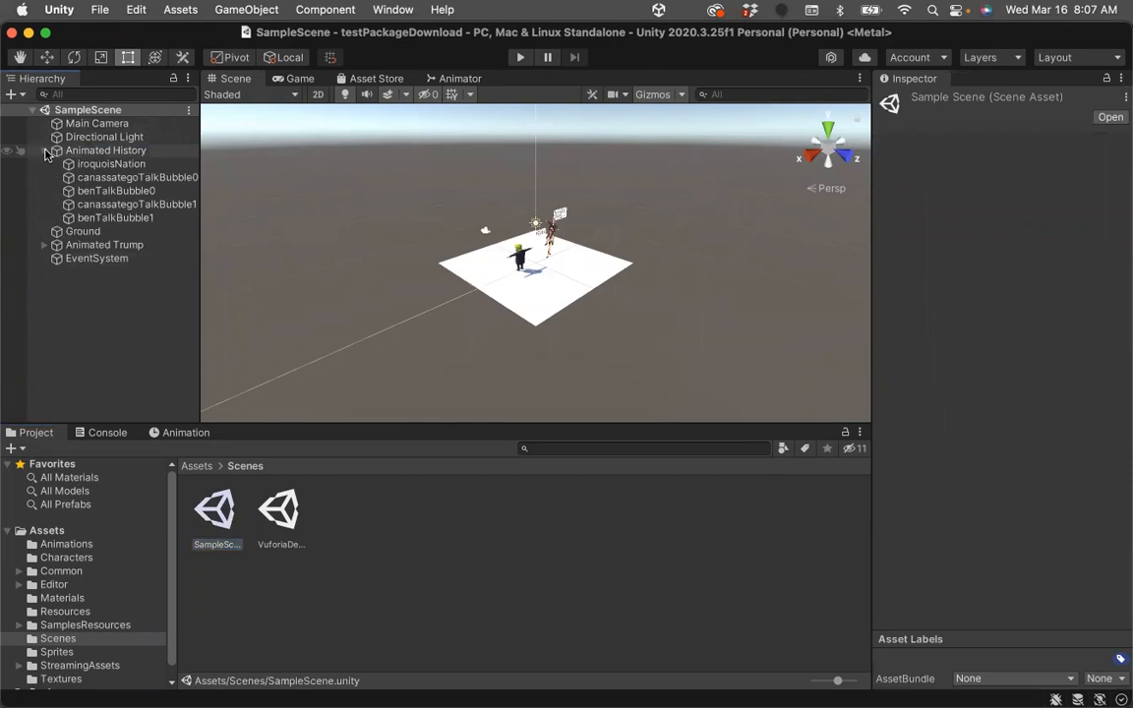
click(45, 245)
click(44, 151)
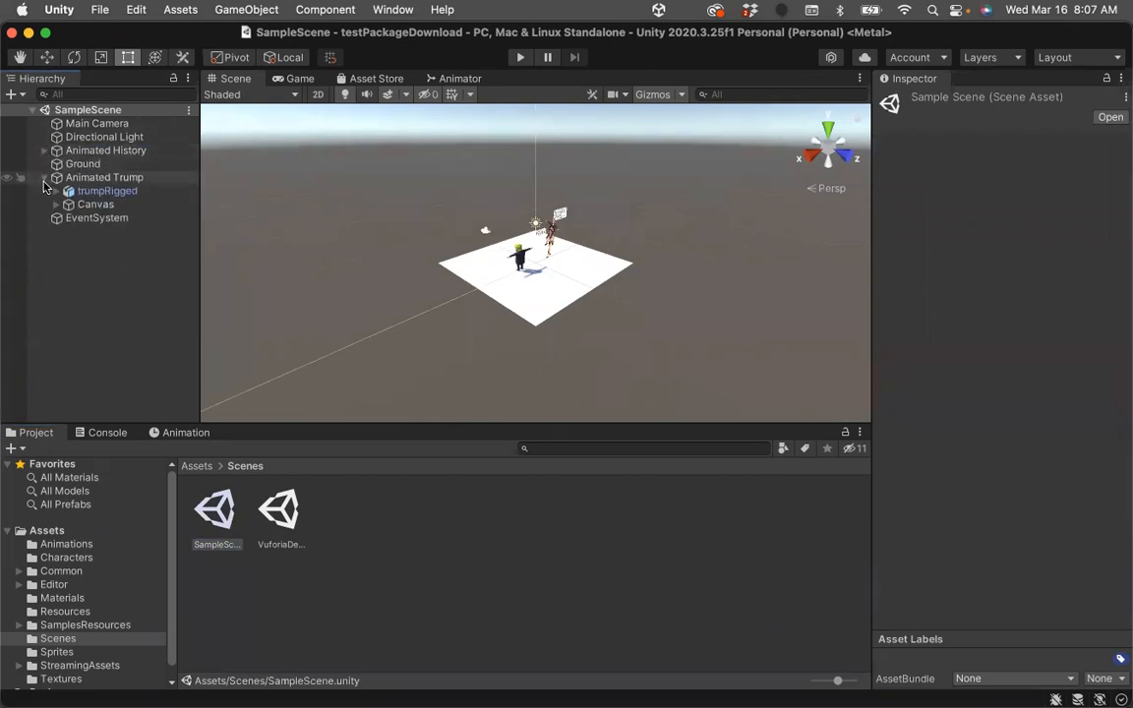
click(44, 178)
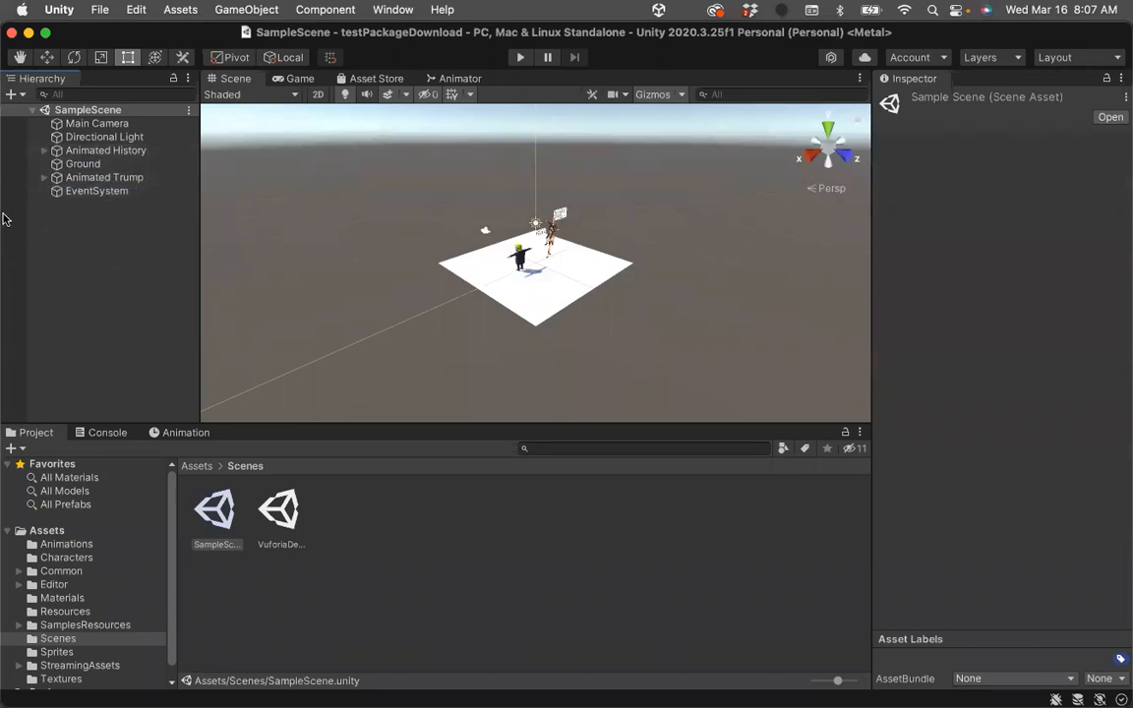
mouse_move(2, 207)
click(522, 645)
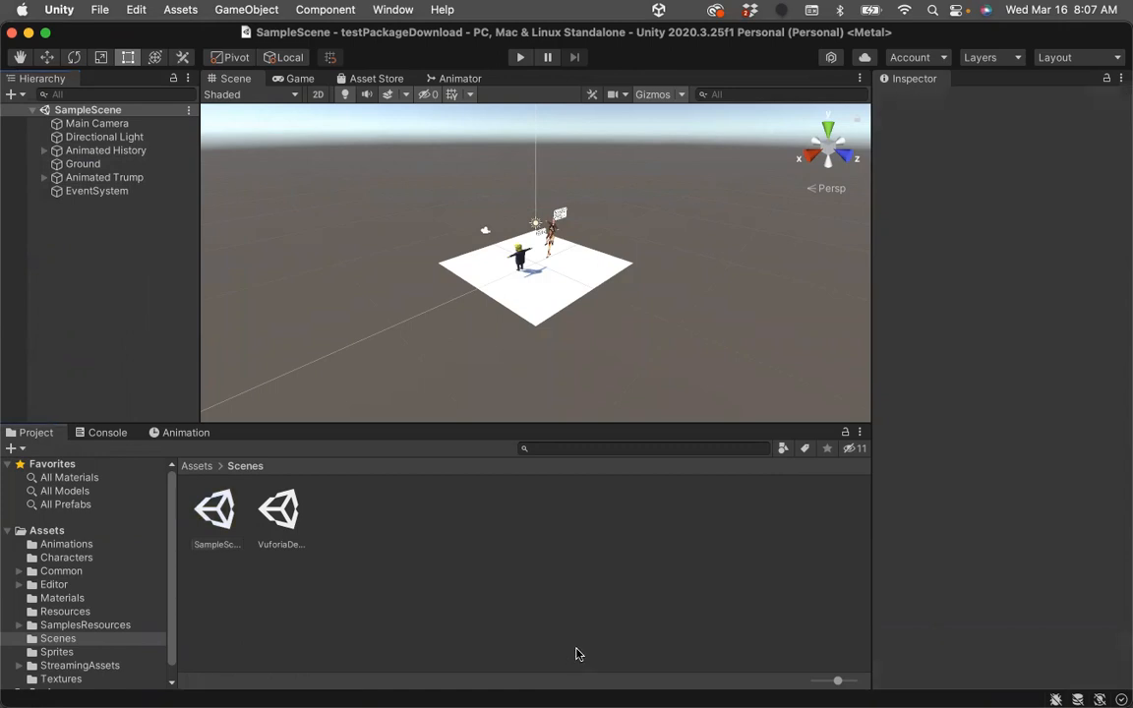